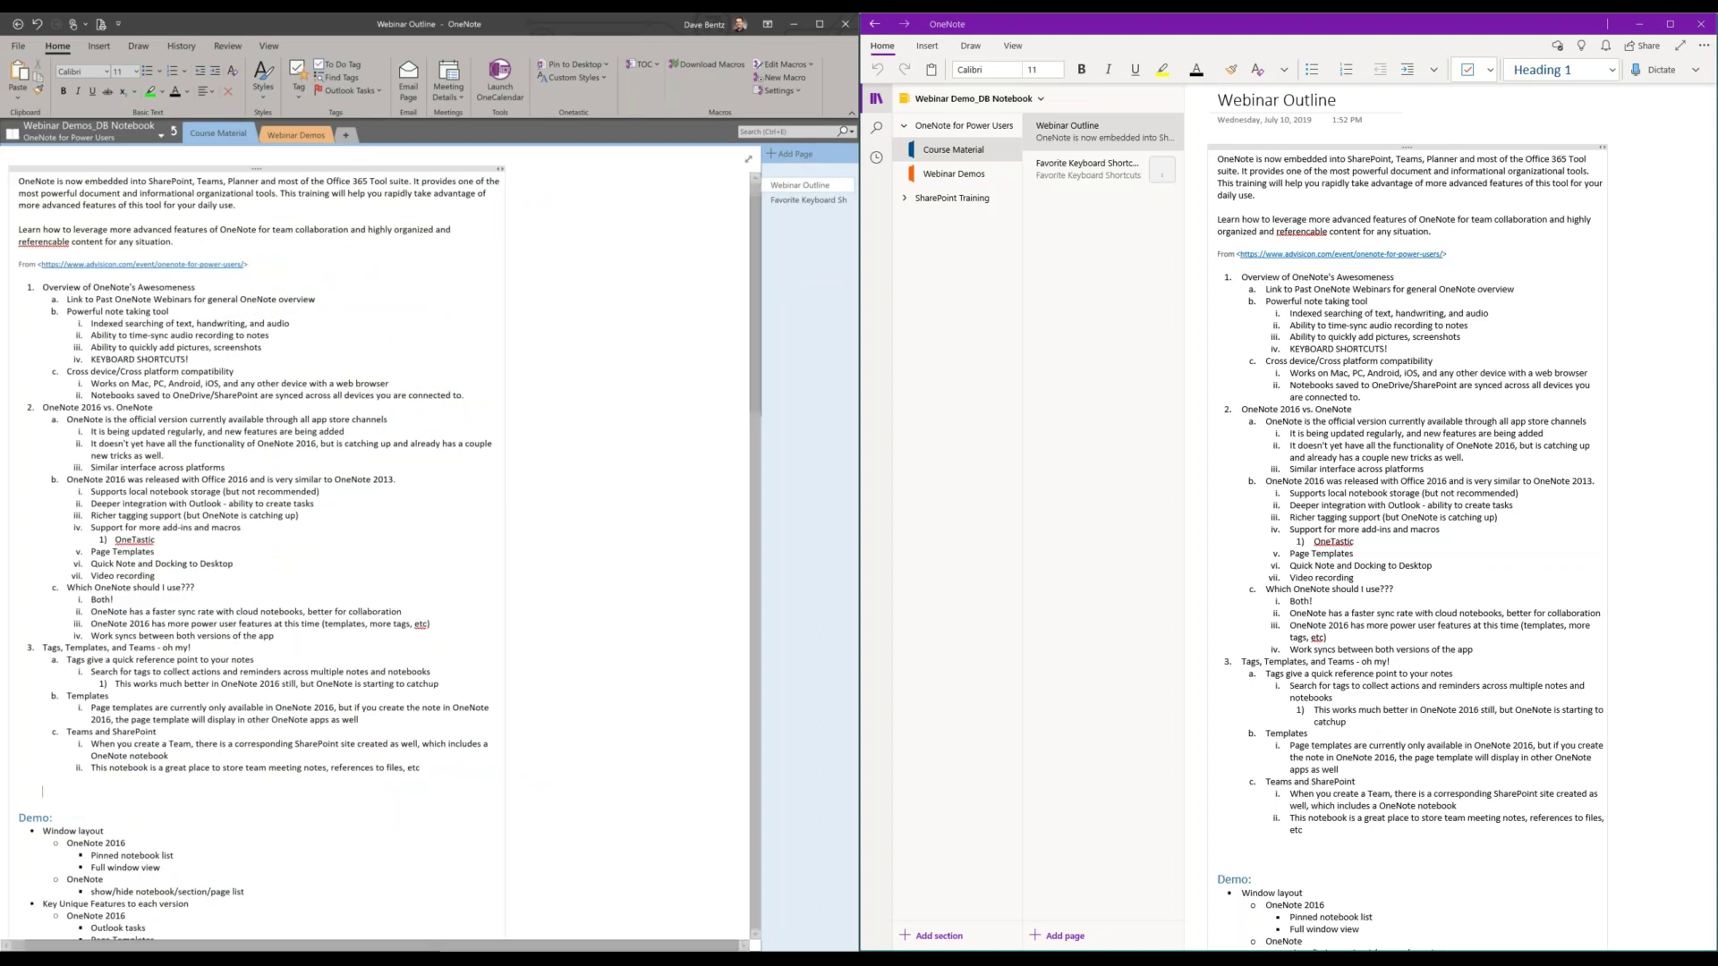
Pin the notebook list open beside the page in OneNote 2016.
click(160, 137)
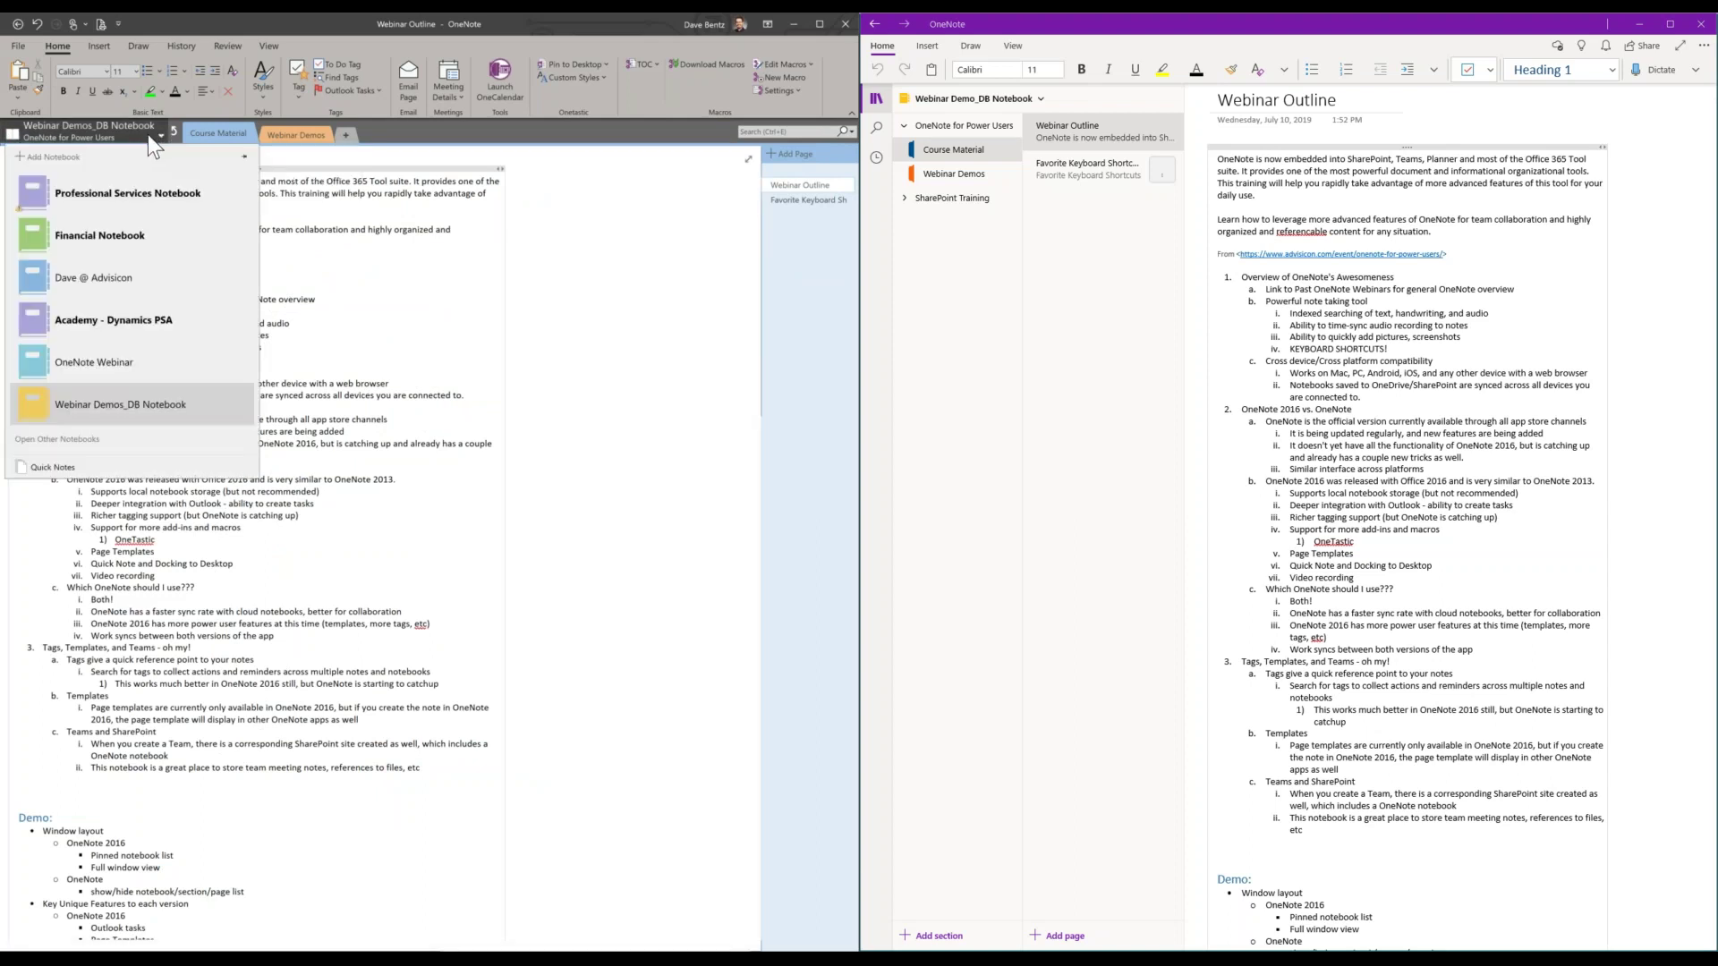
click(242, 158)
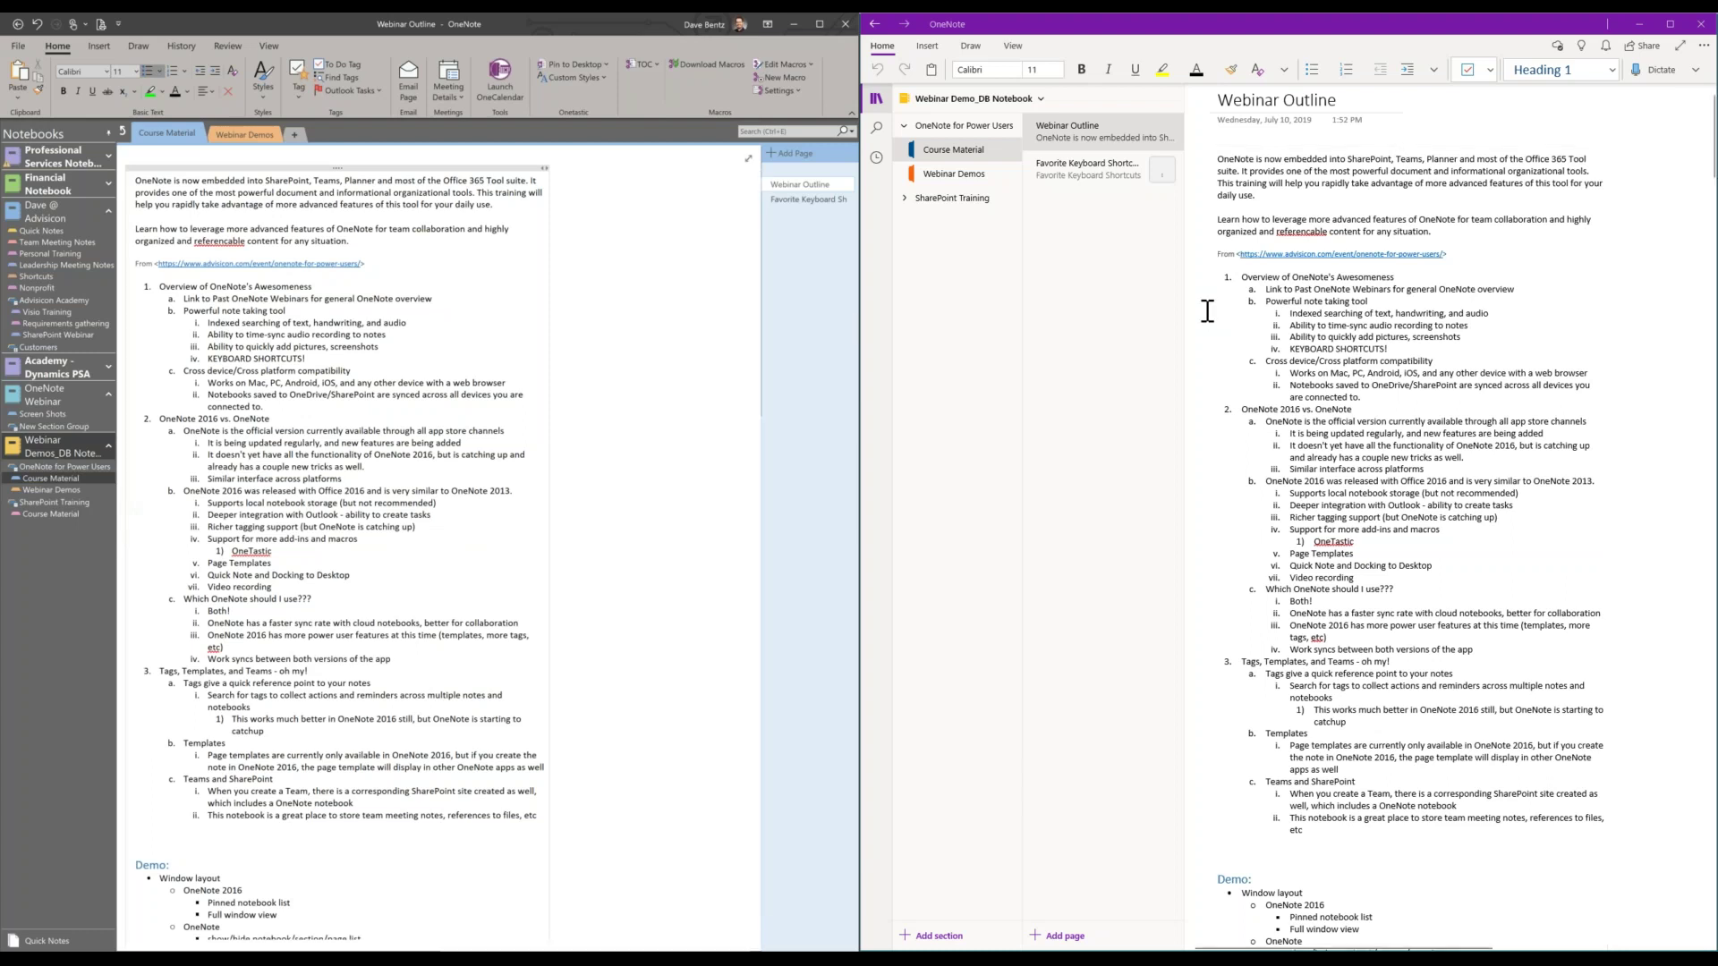
In the purple OneNote app, expand the notebook list, reselect Webinar Demo_DB Notebook and hide the section and page navigation.
click(1039, 97)
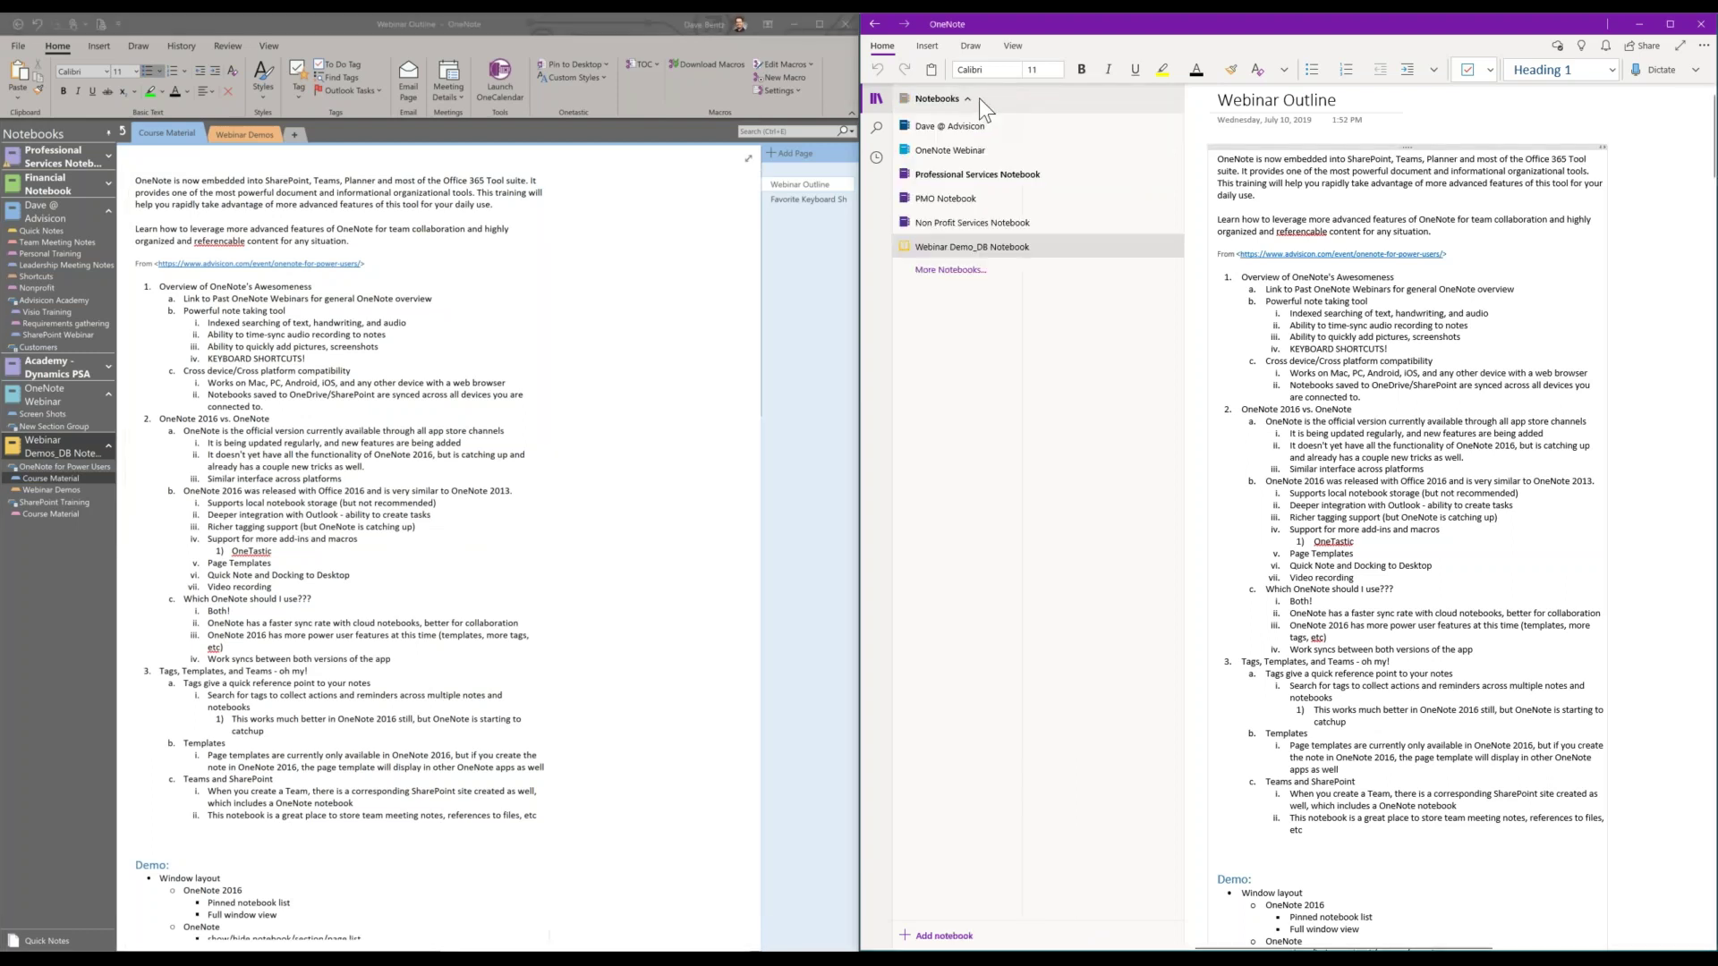
click(954, 247)
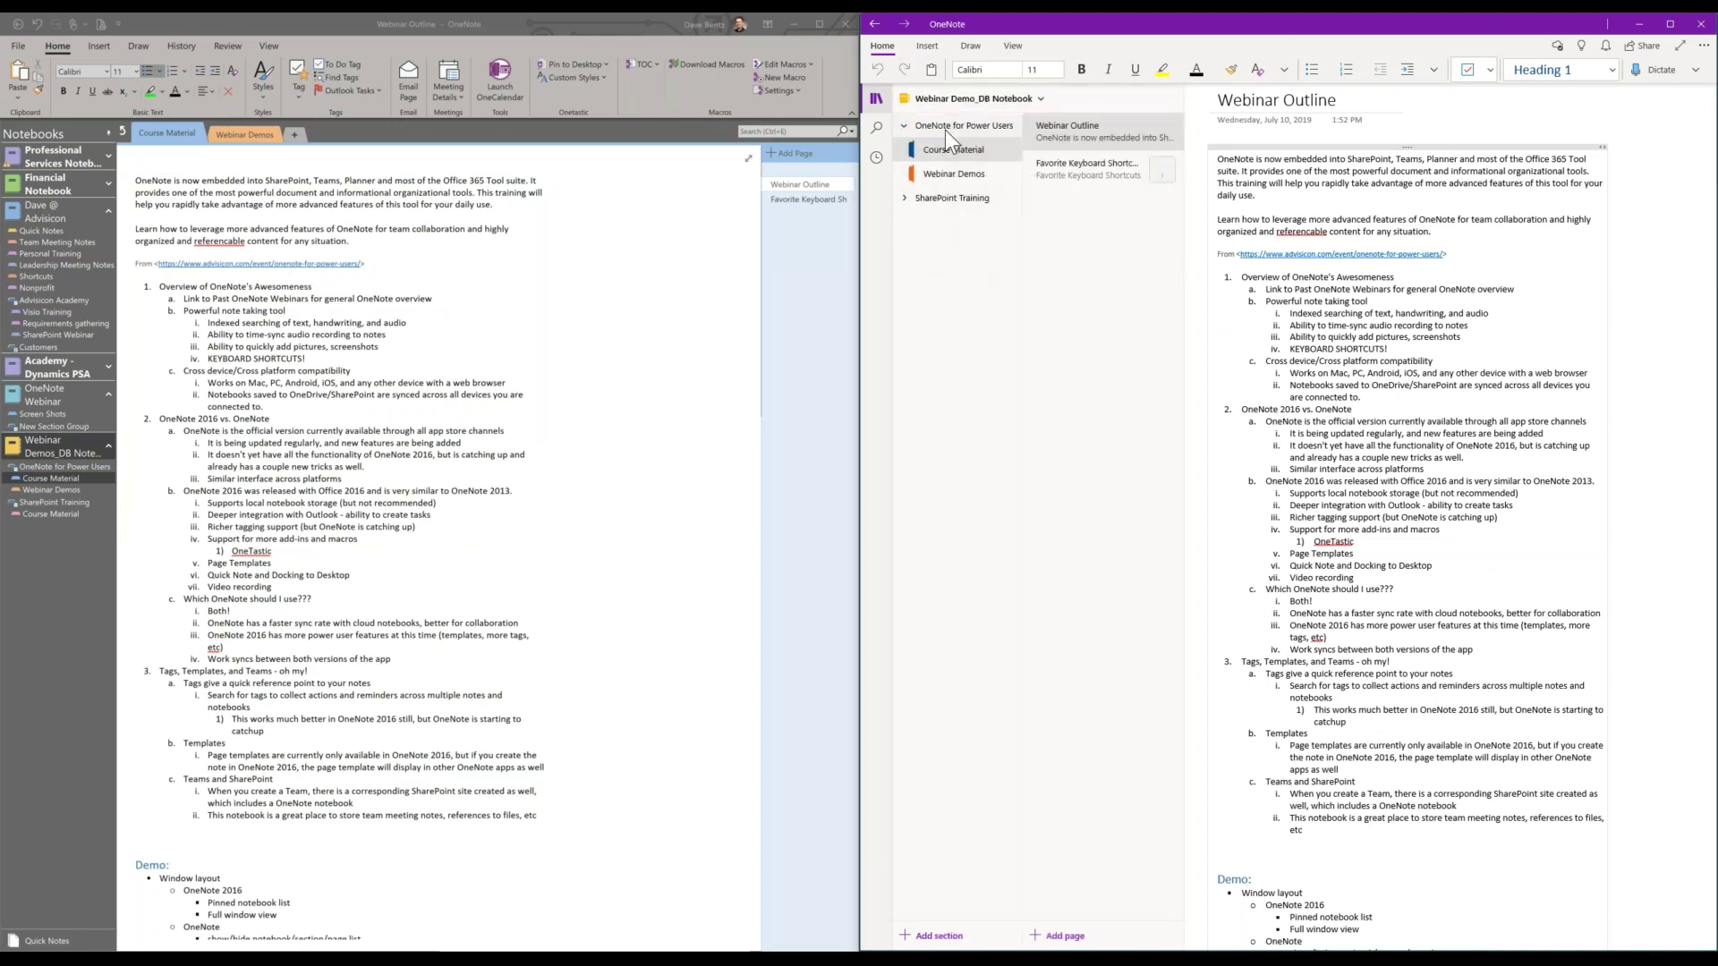
click(875, 99)
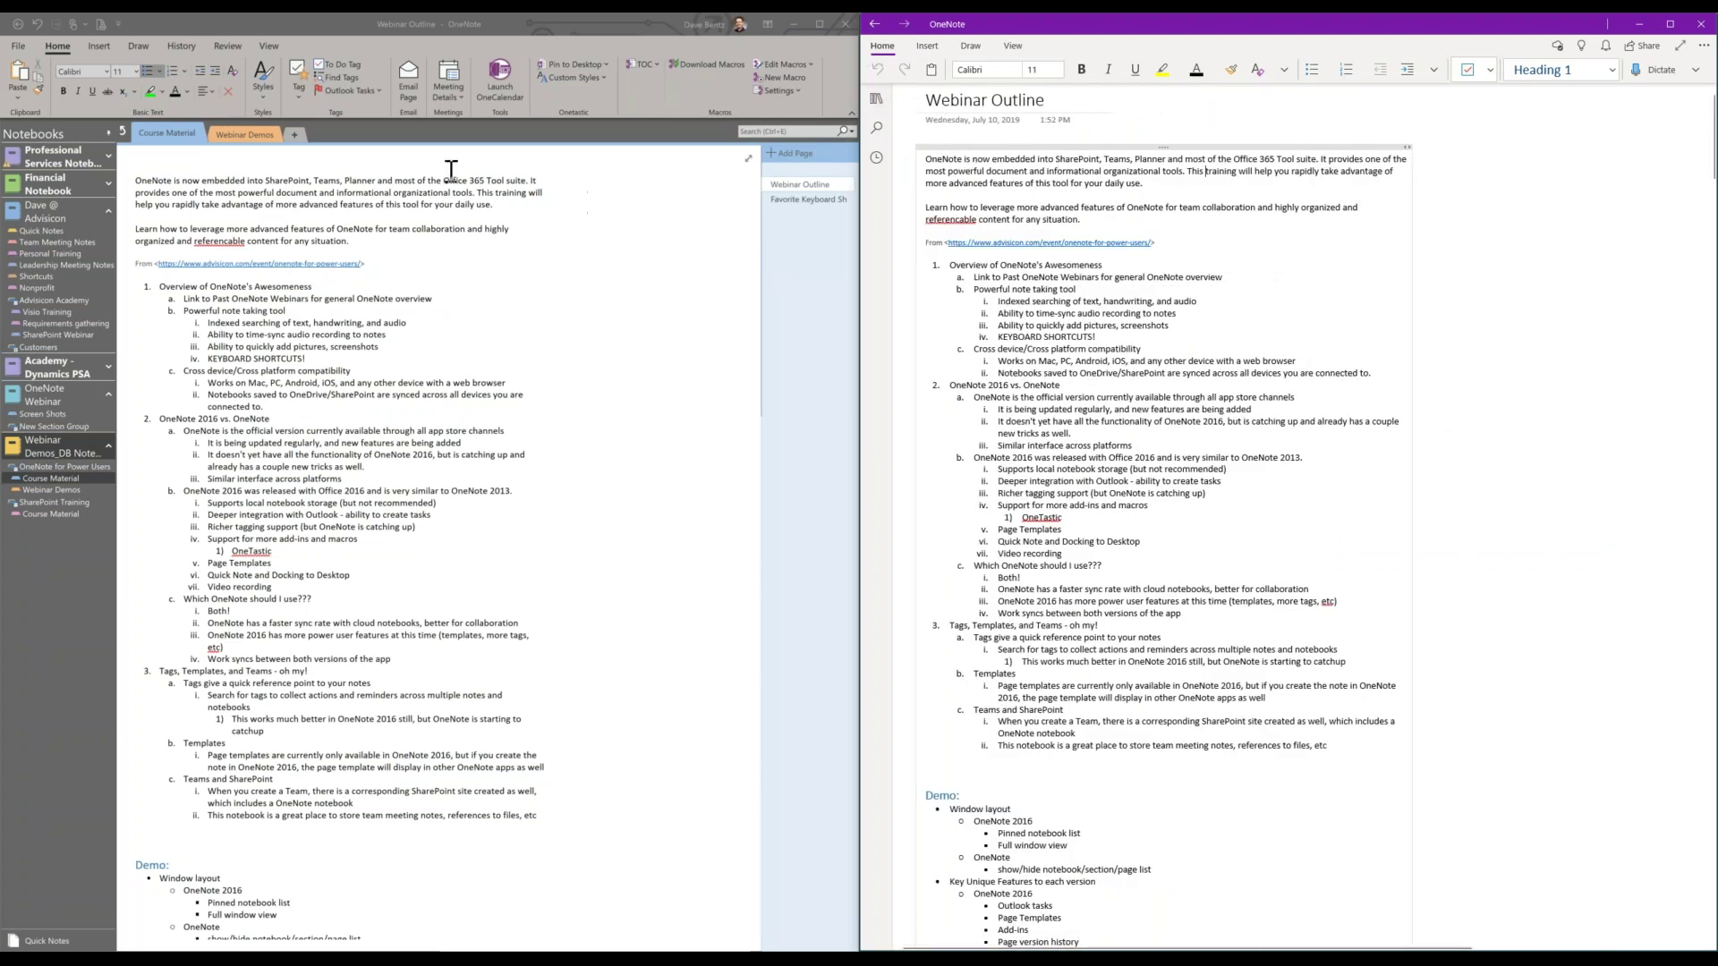
Switch the Webinar Outline page in OneNote 2016 to full page view and return to normal view.
click(749, 161)
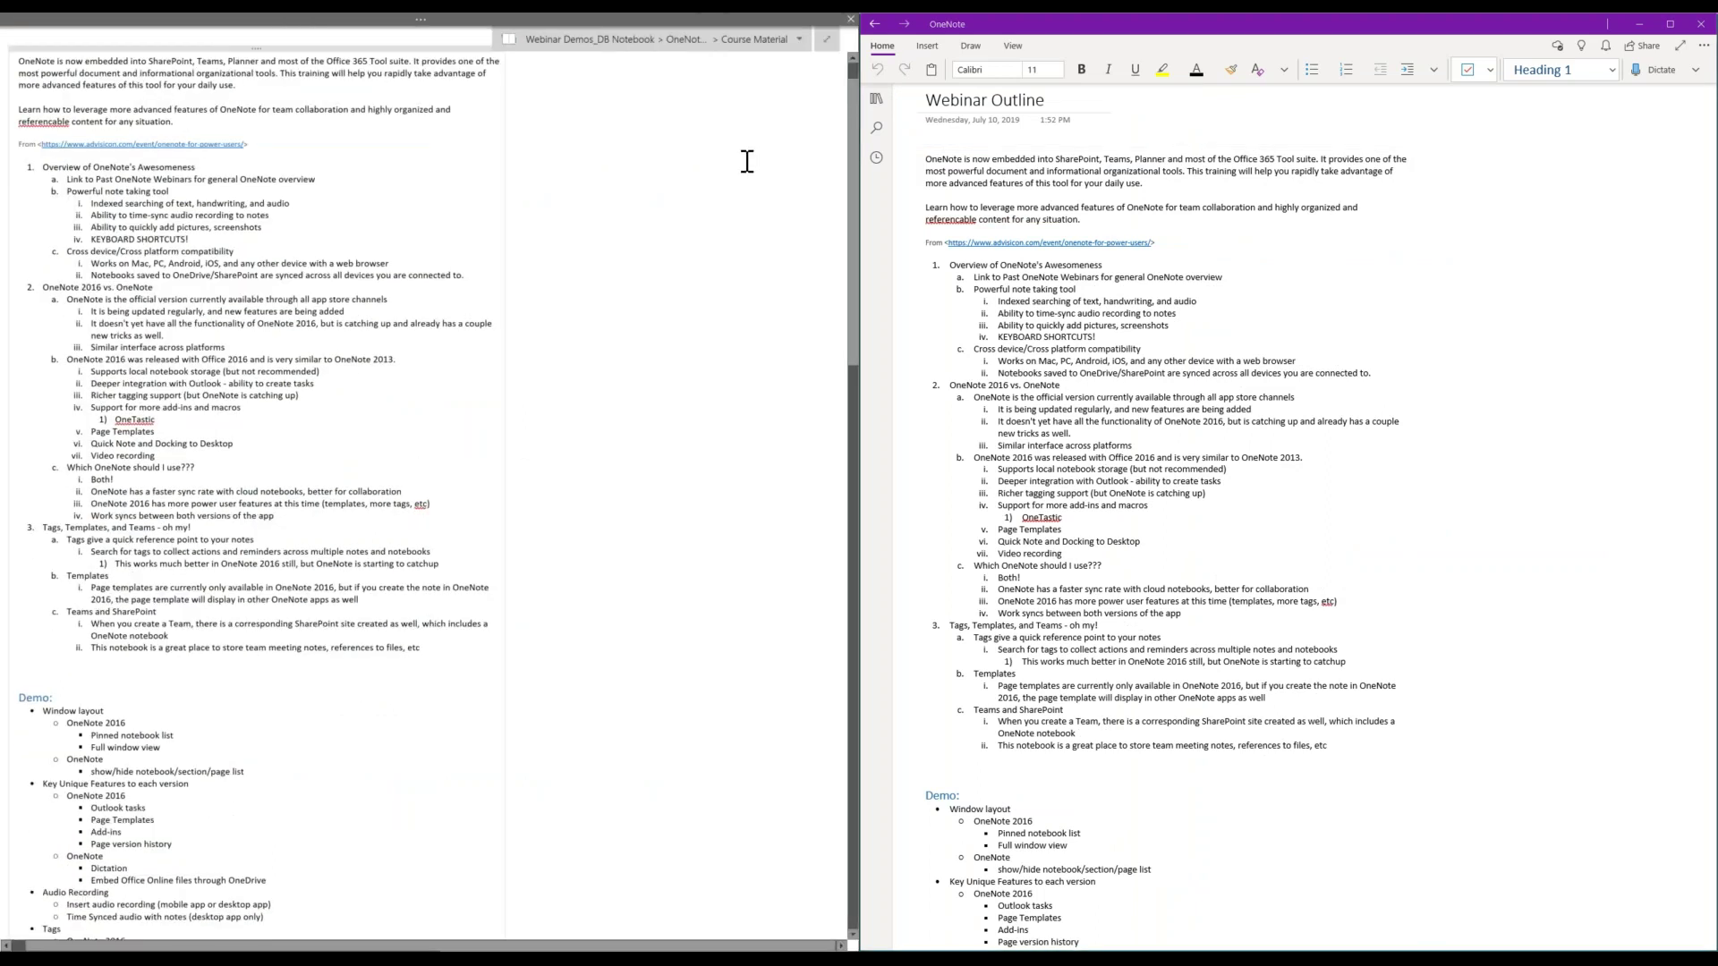
click(829, 46)
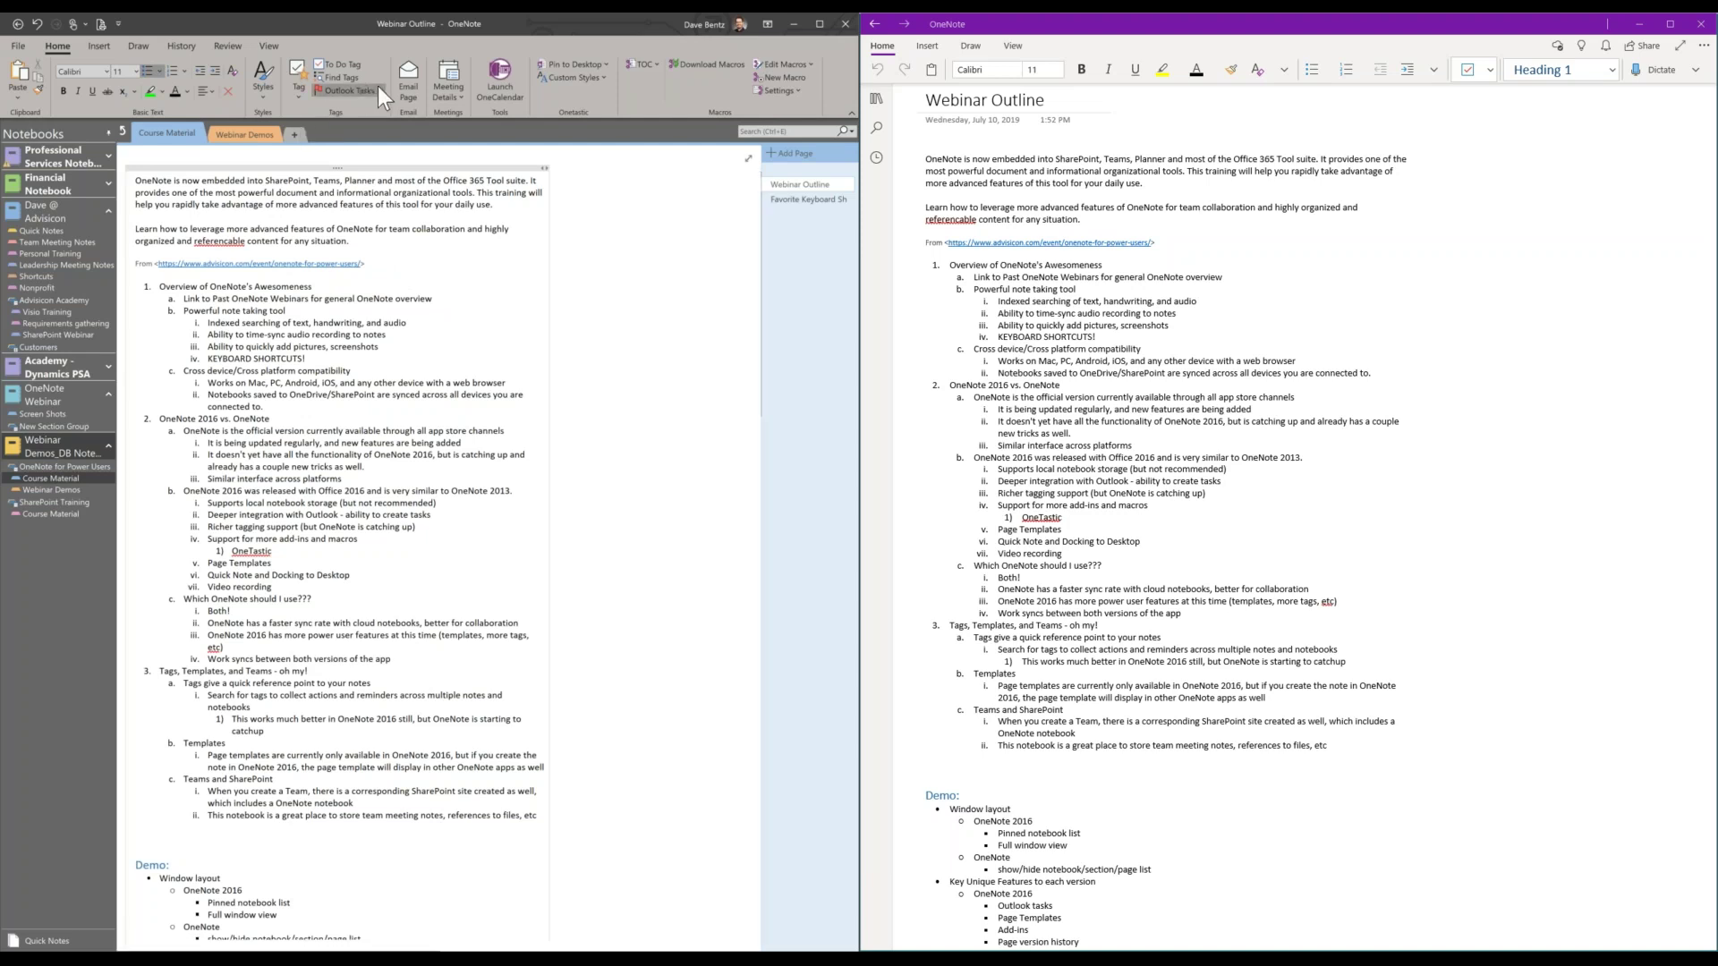
Examine the available Outlook task flags for the Webinar Outline page in OneNote 2016 without applying any.
scroll(240, 823, down, 1)
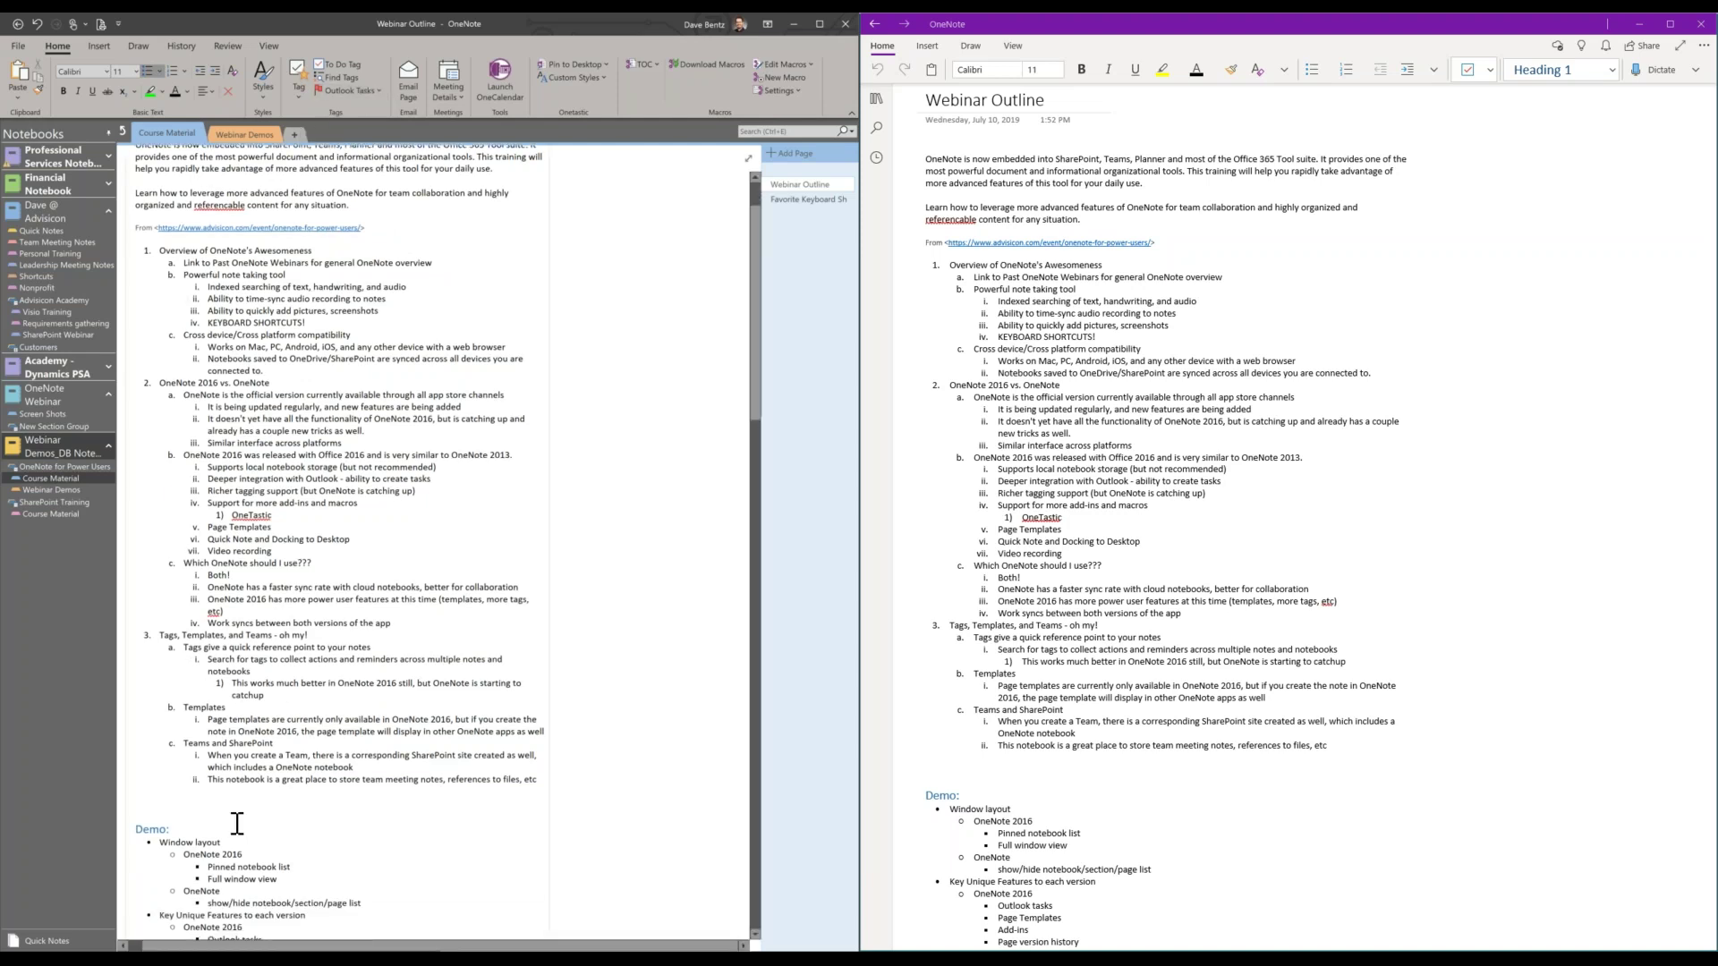
scroll(214, 841, down, 2)
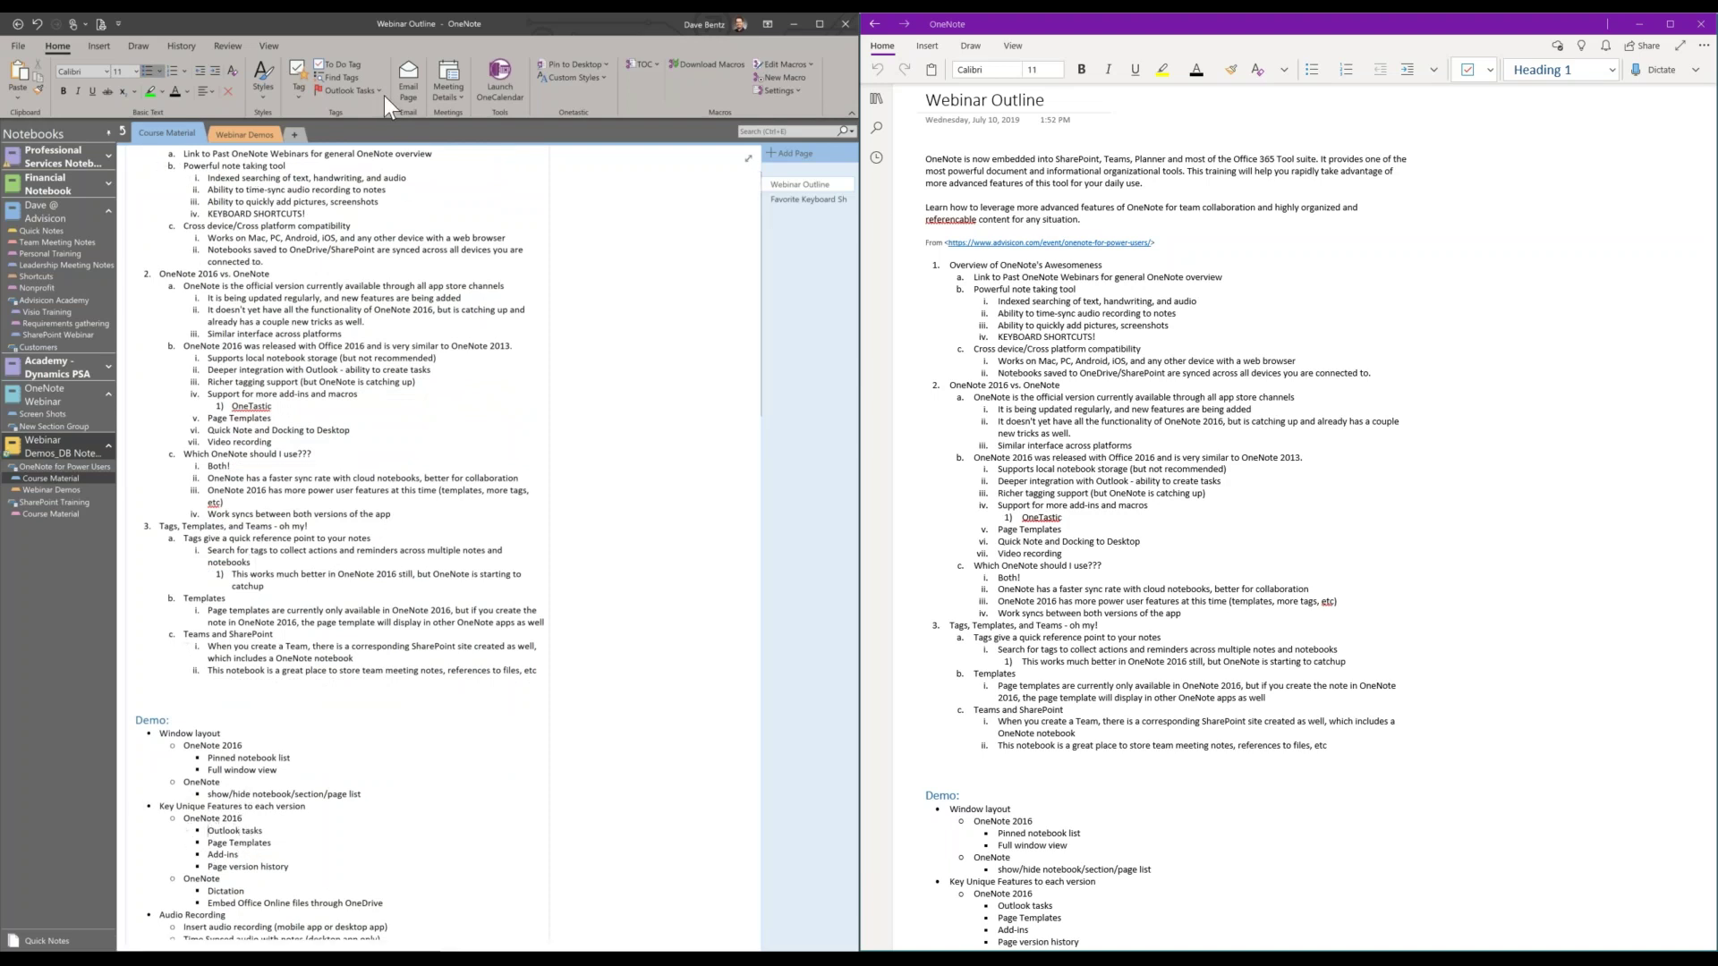
click(379, 91)
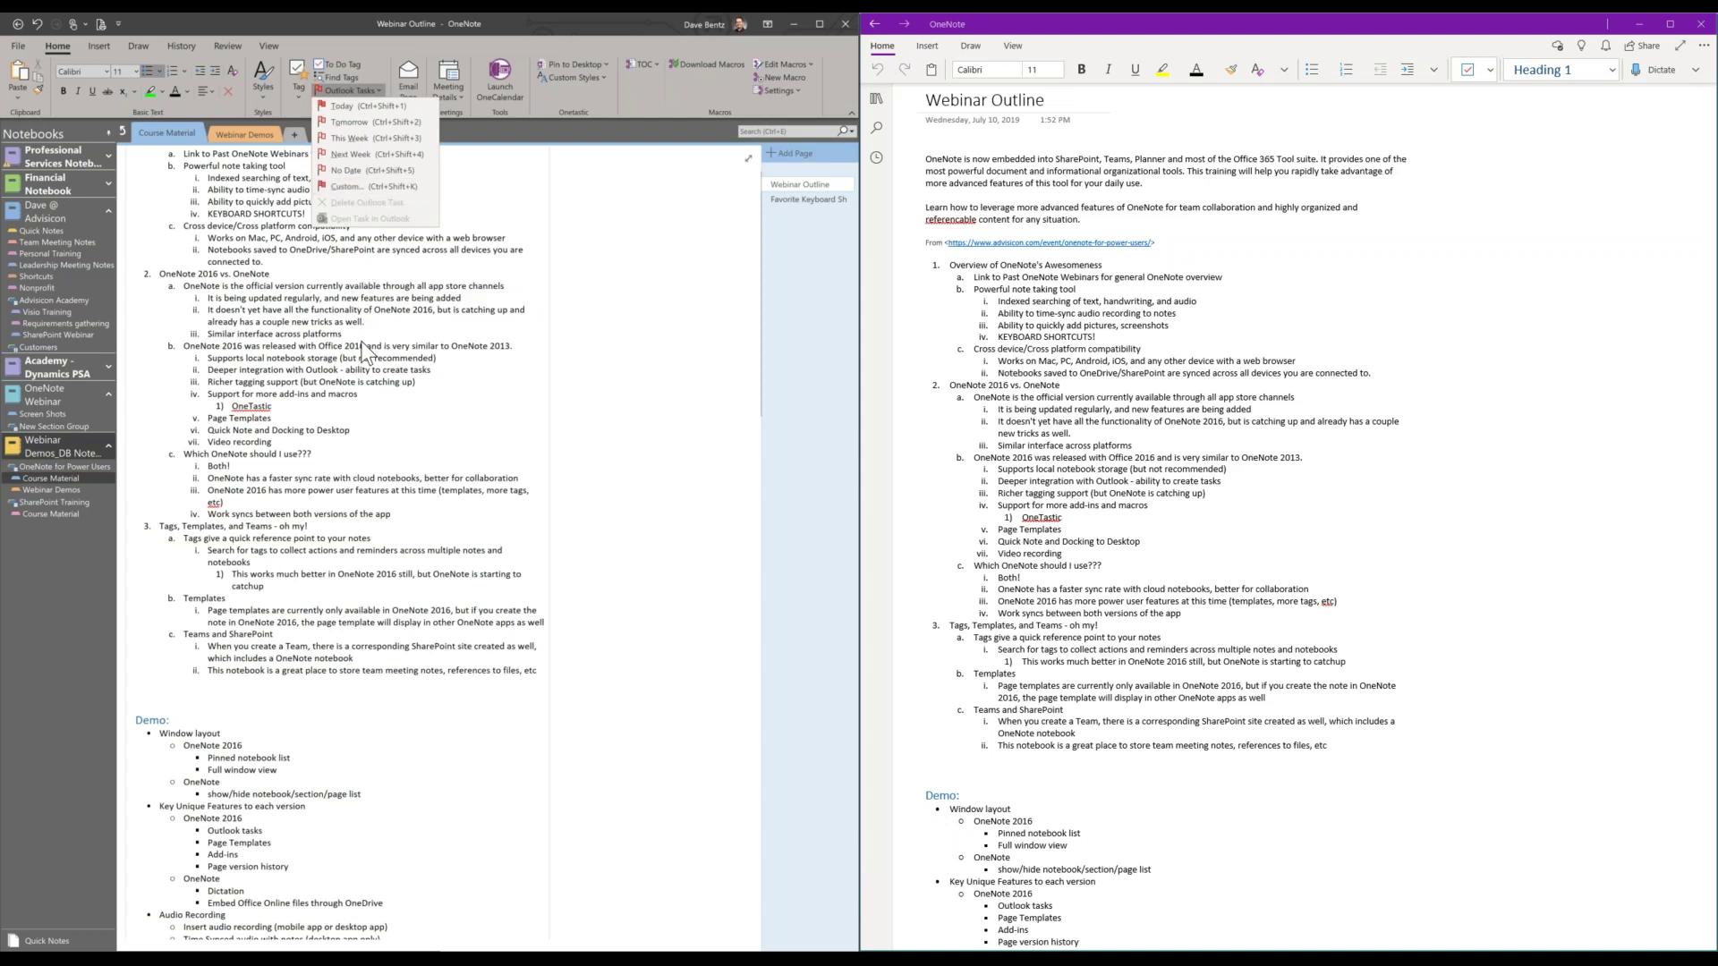
click(209, 830)
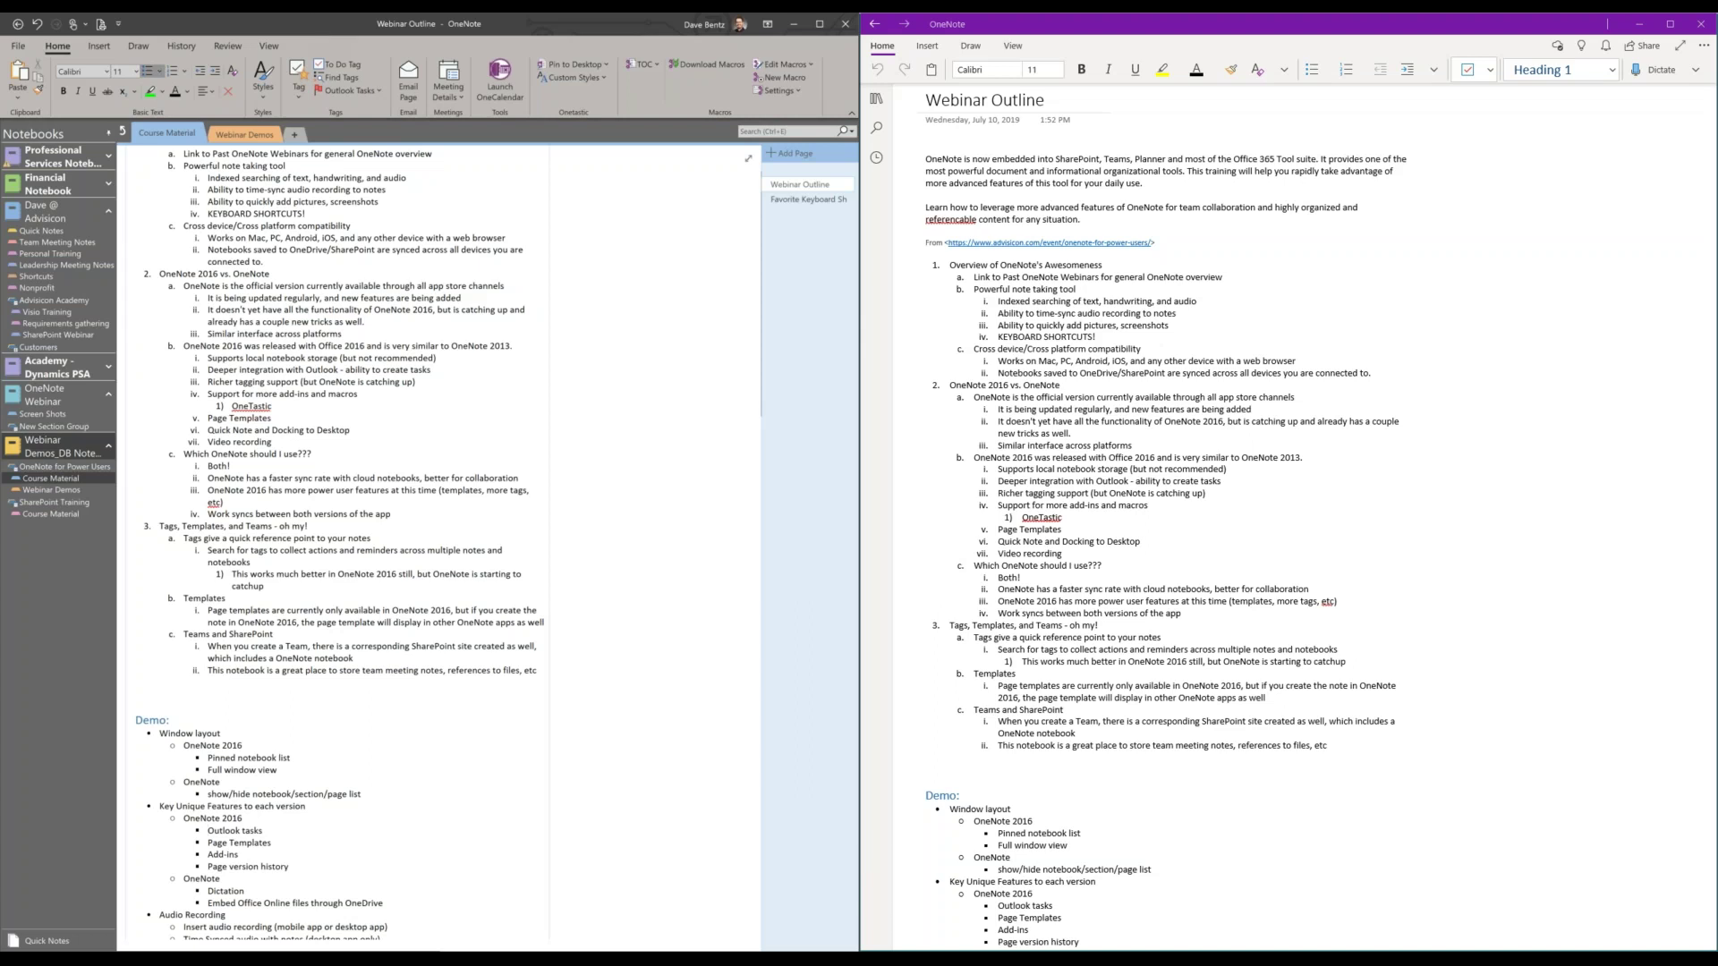
Show the Webinar Outline's page versions, review the saved versions from 7/10/2019 to 7/17/2019, and hide the version list.
click(179, 47)
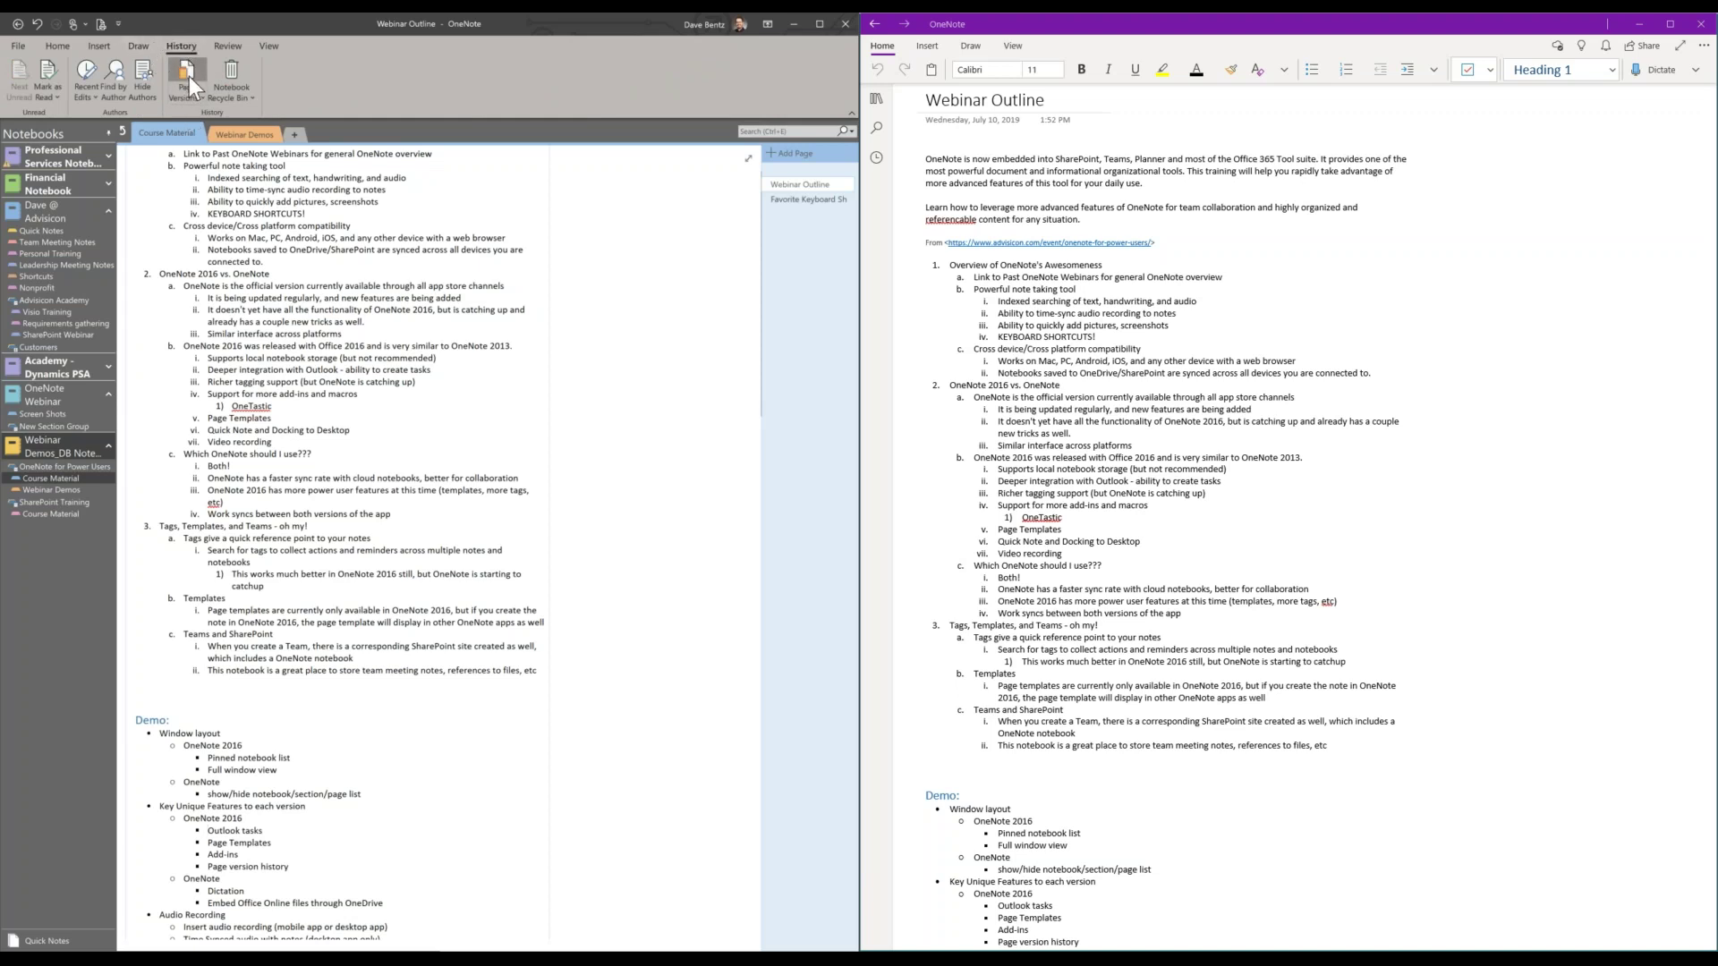
click(190, 77)
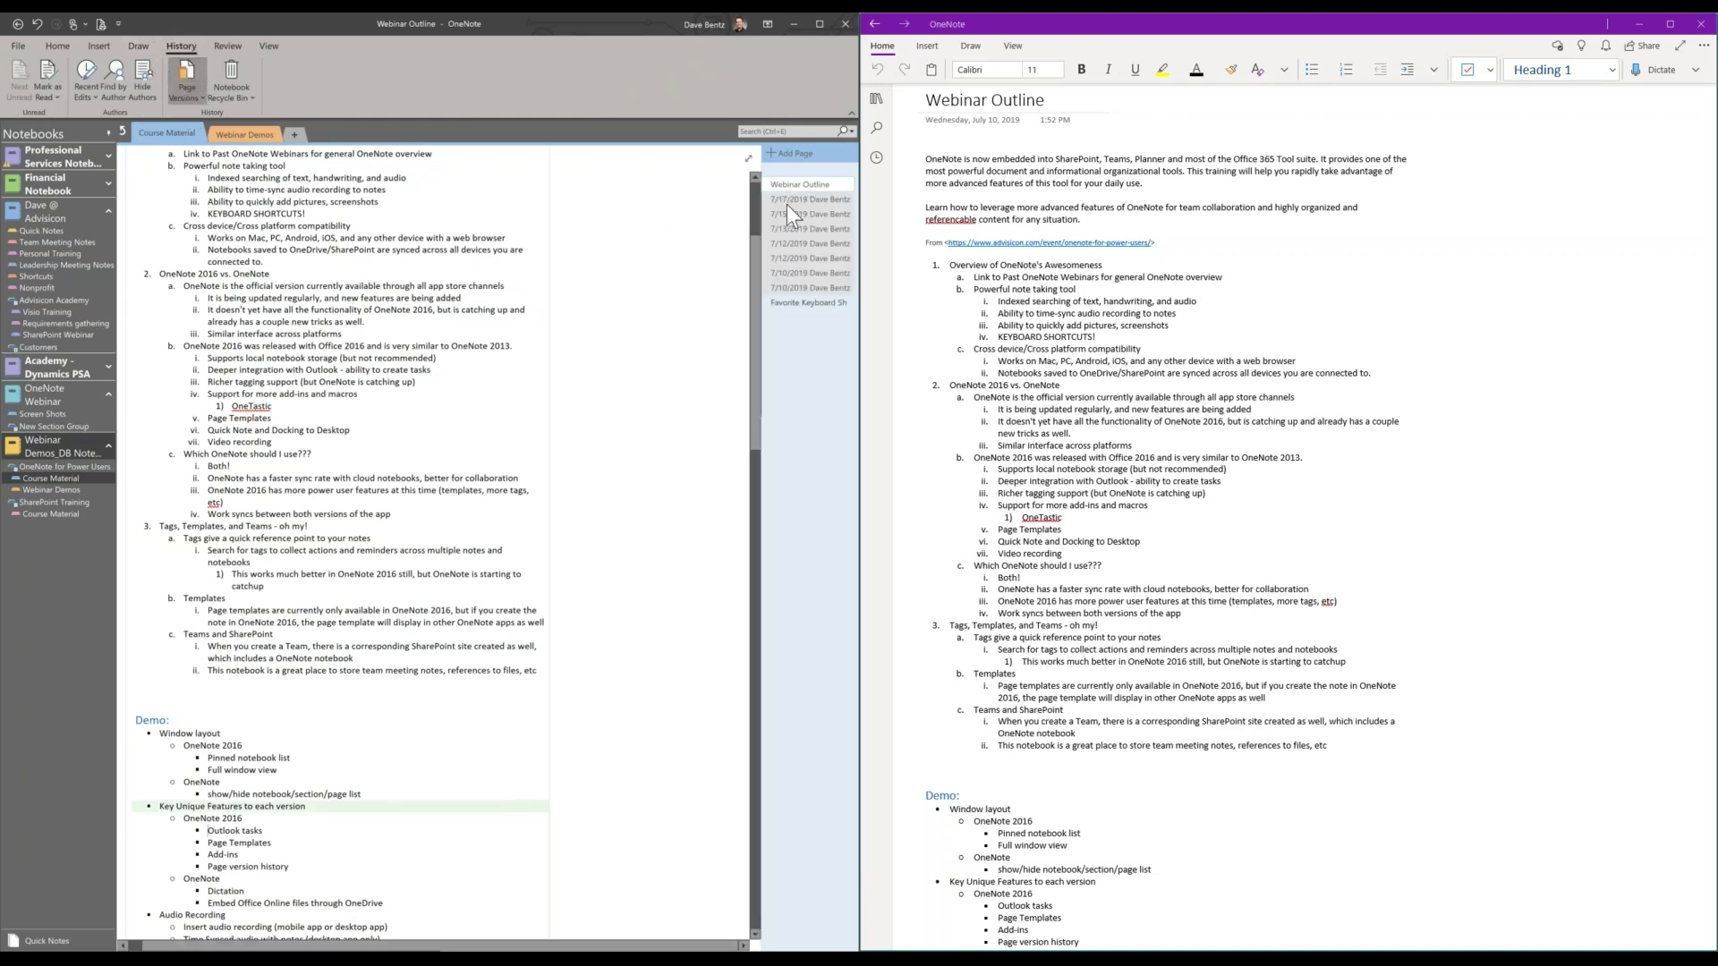
click(808, 288)
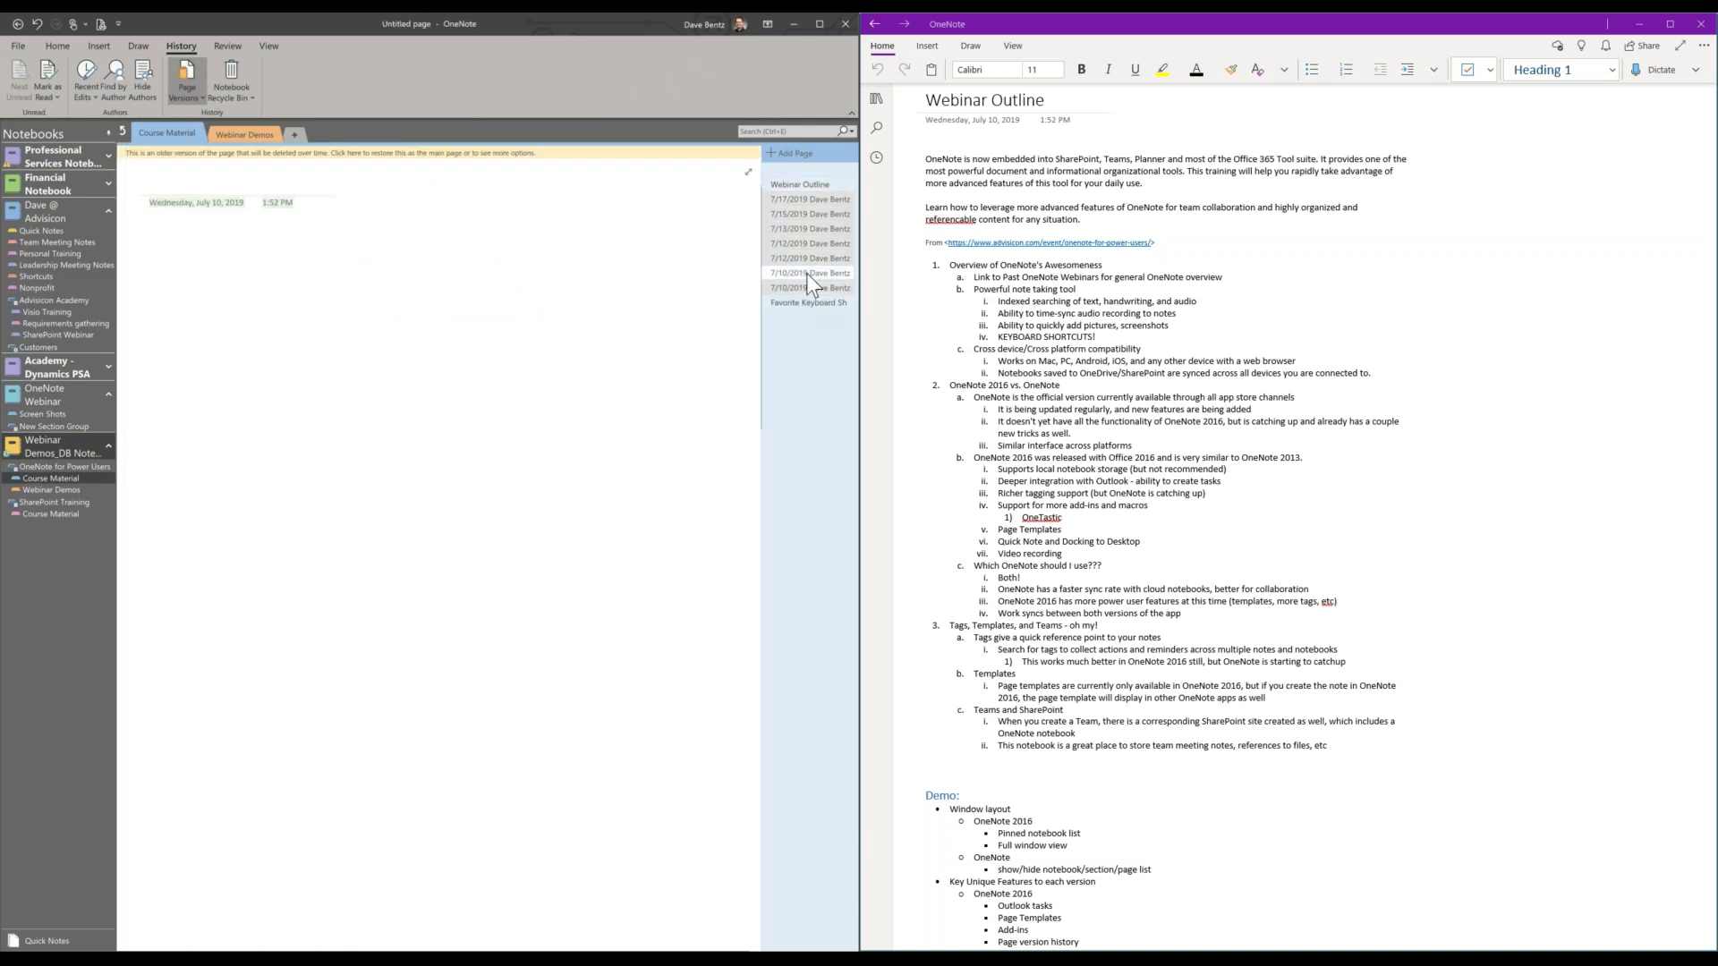
click(807, 260)
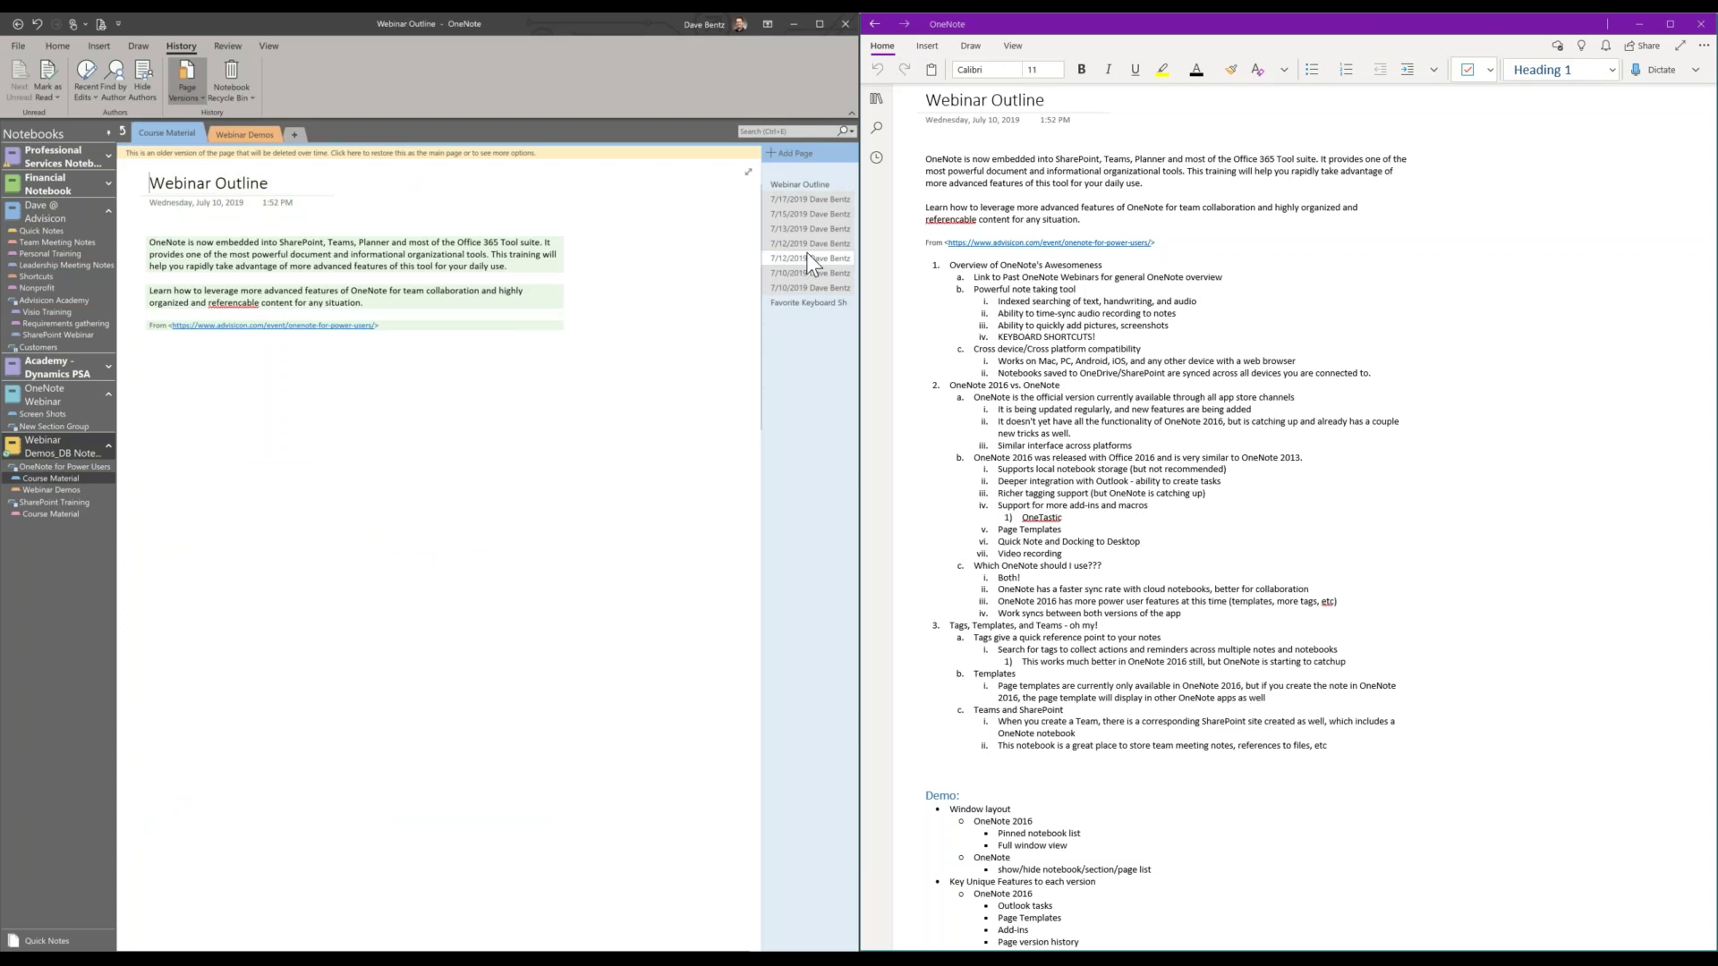
click(807, 243)
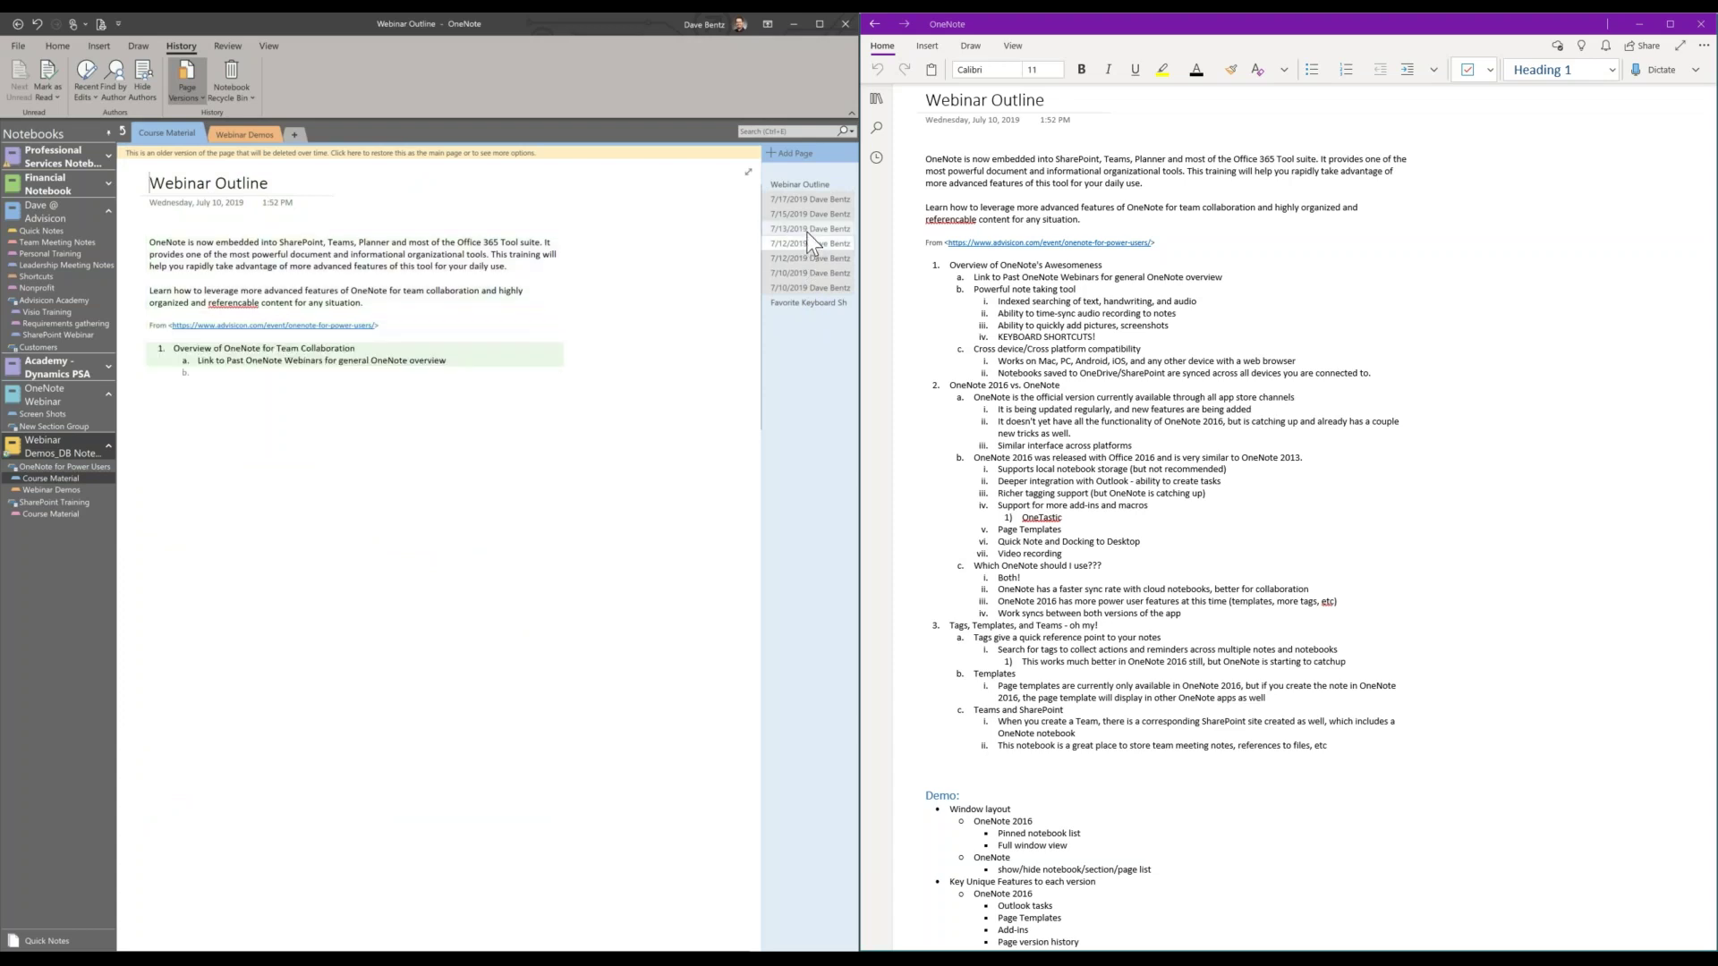
click(807, 215)
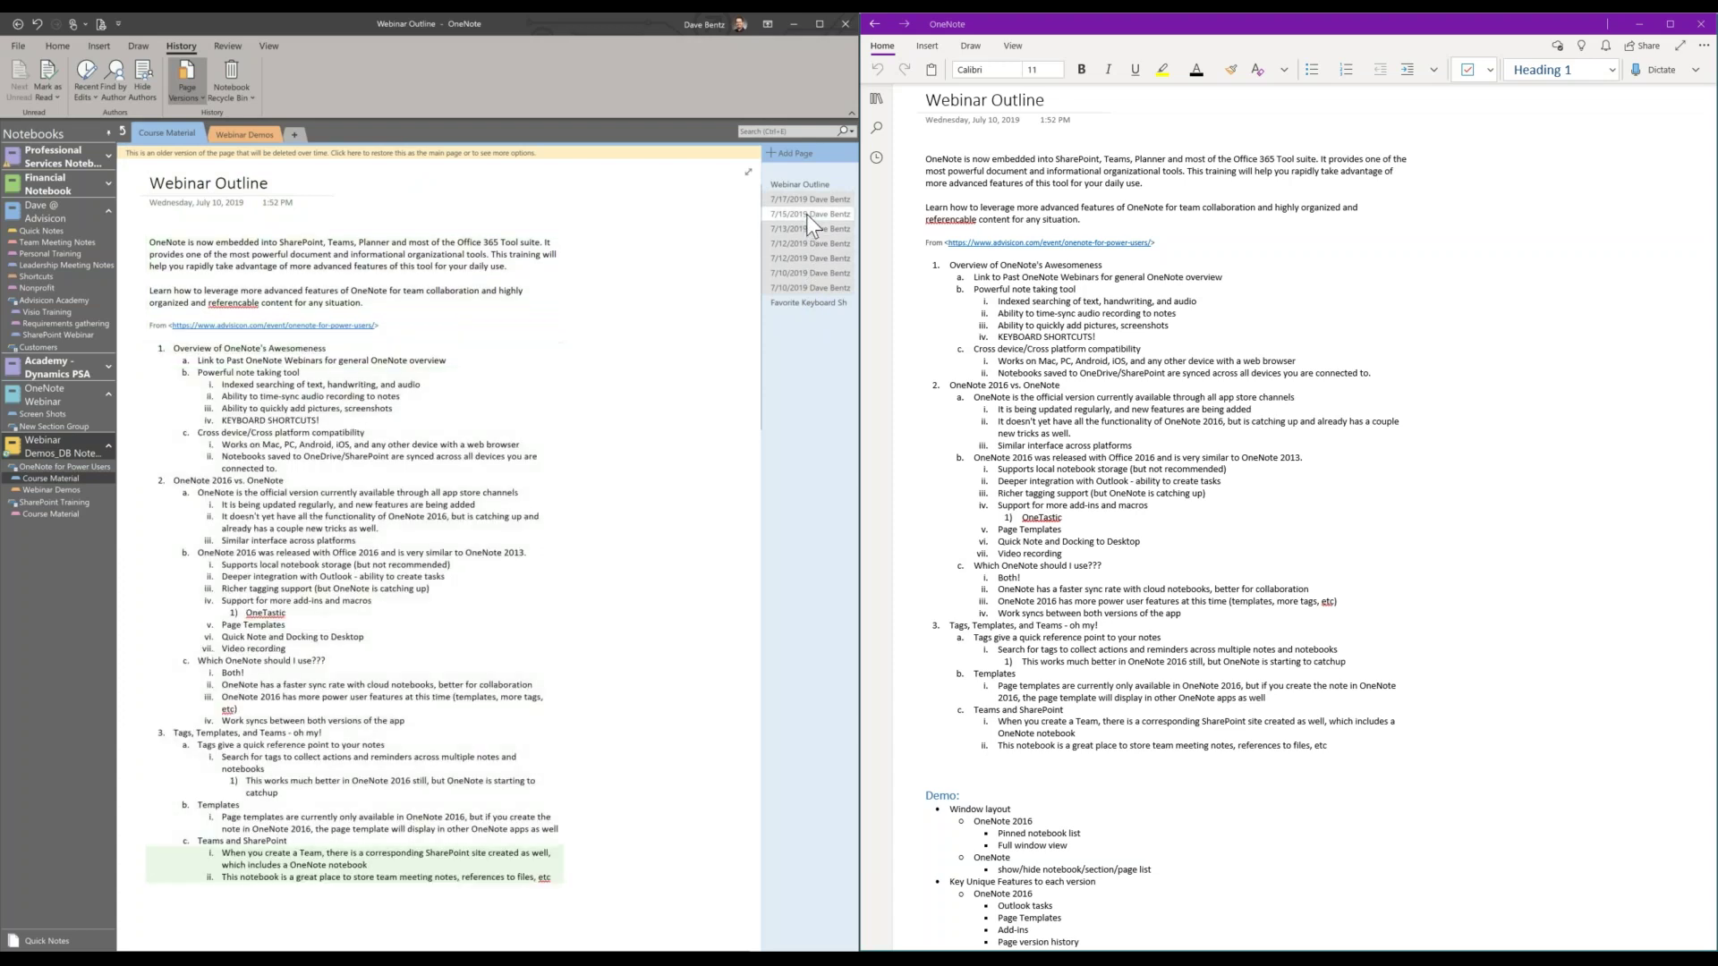
click(805, 199)
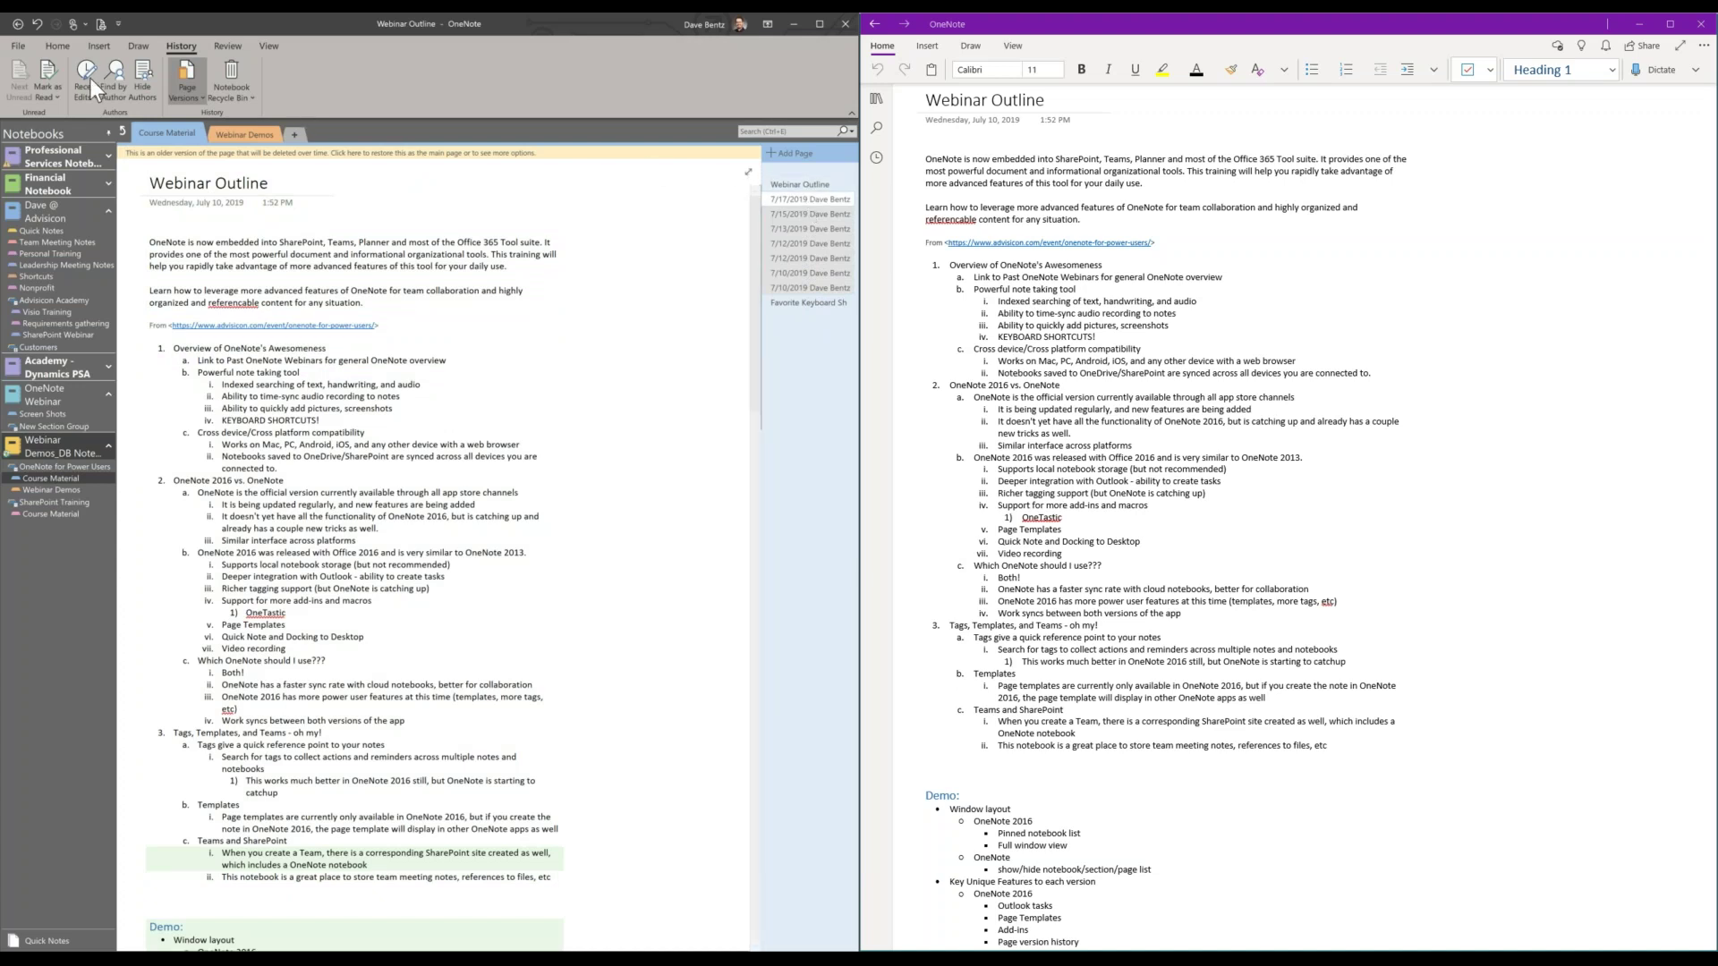
click(188, 73)
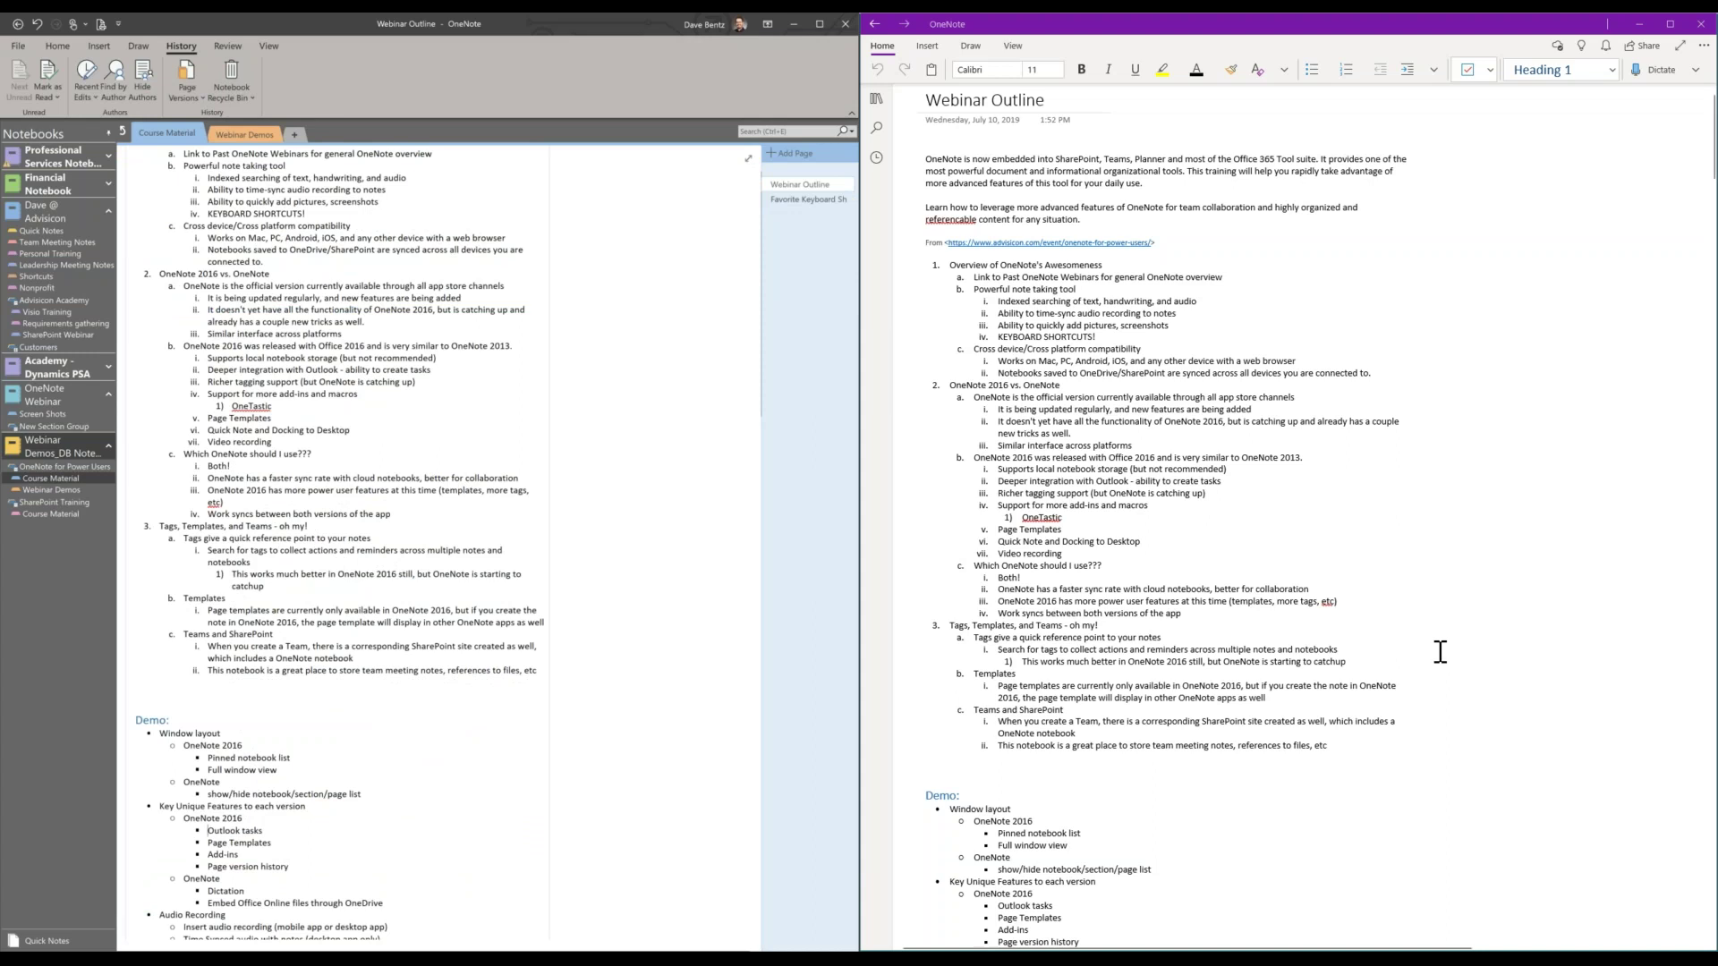
In the purple OneNote app, show the navigation again and open Favorite Keyboard Shortcuts in the Course Material section.
click(1181, 366)
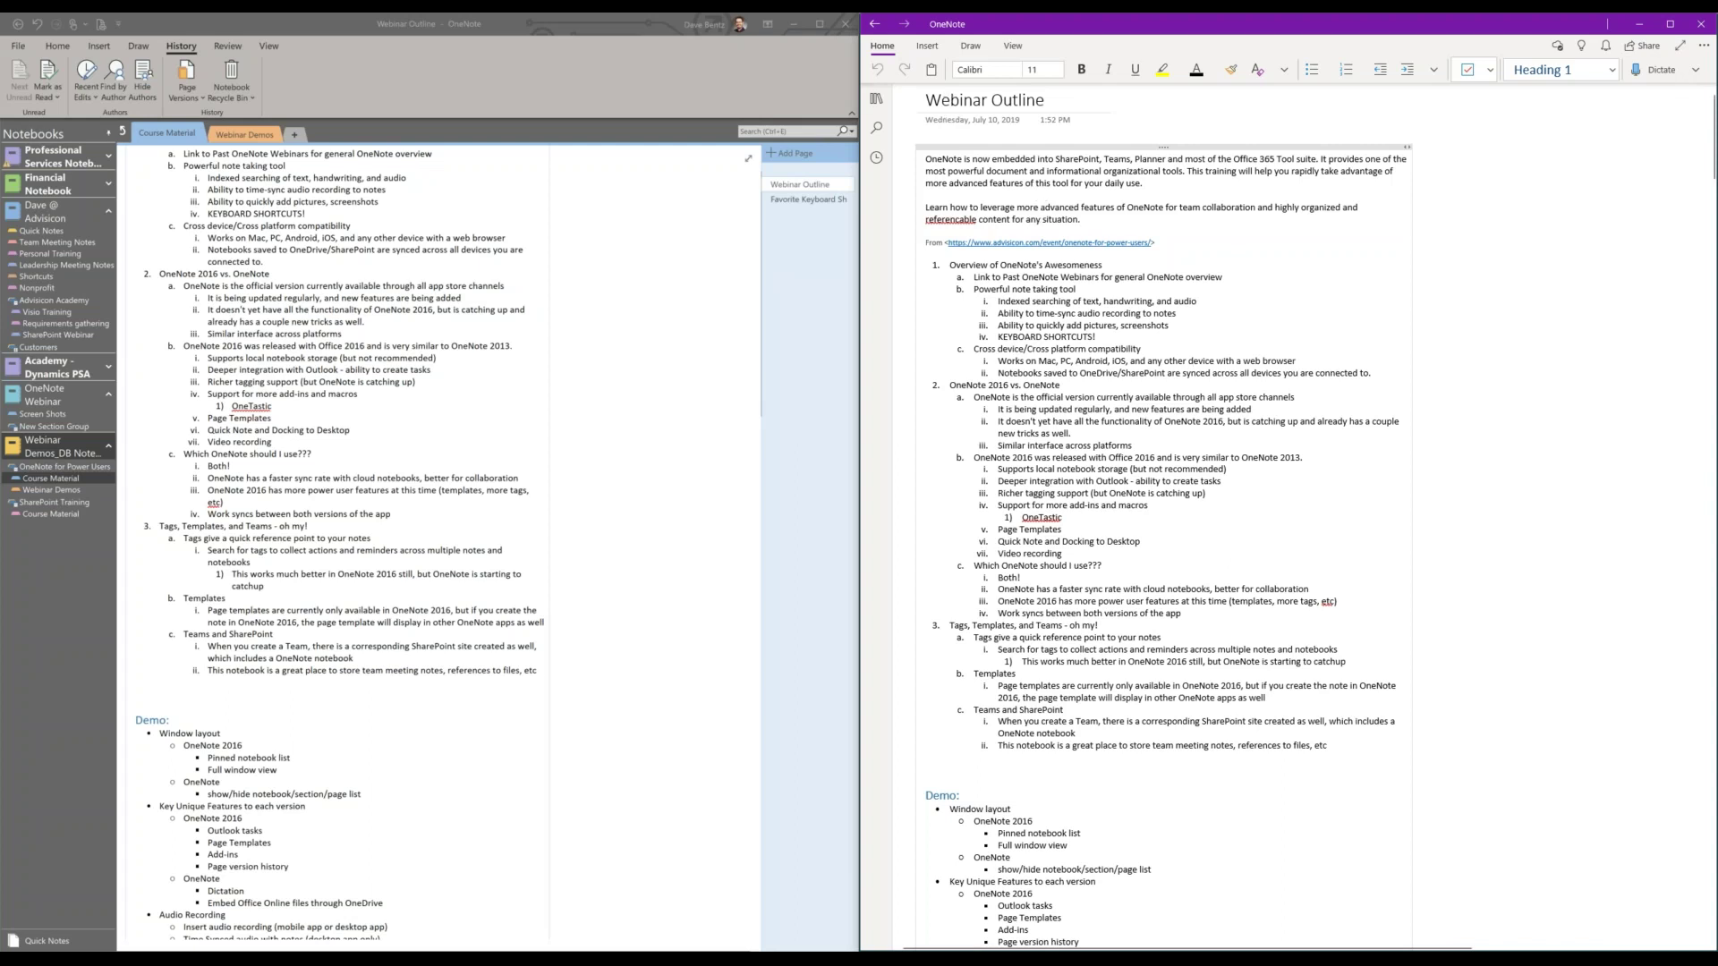
click(873, 101)
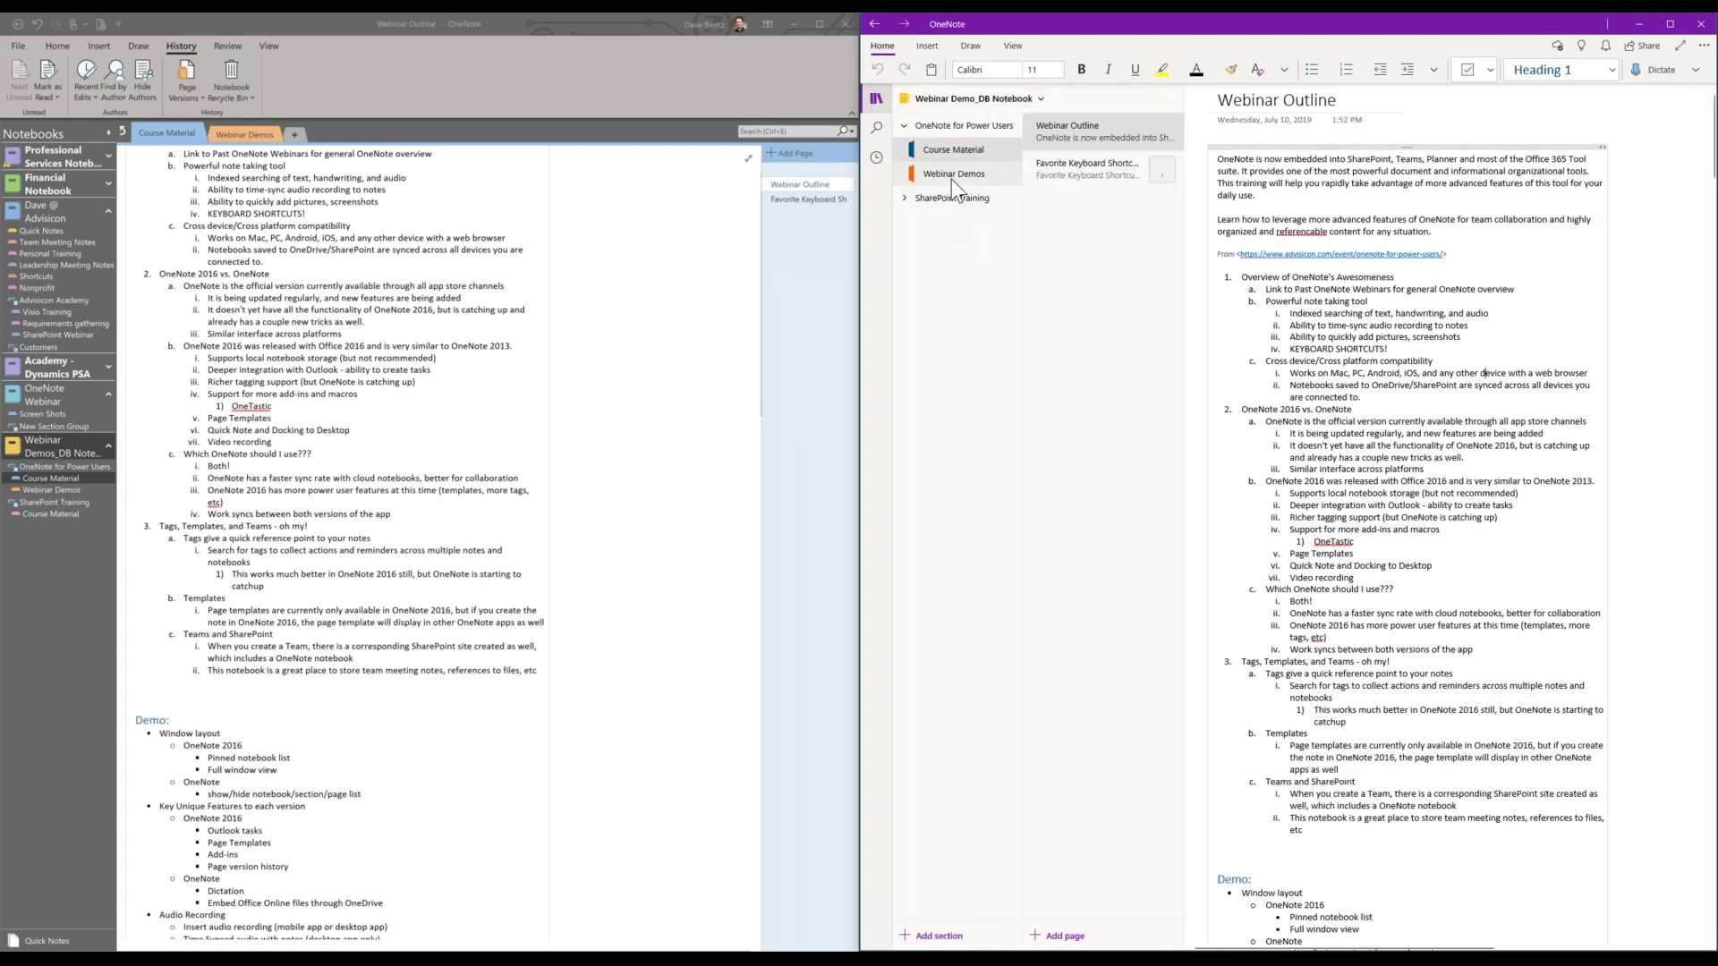
click(952, 180)
click(949, 150)
click(1076, 170)
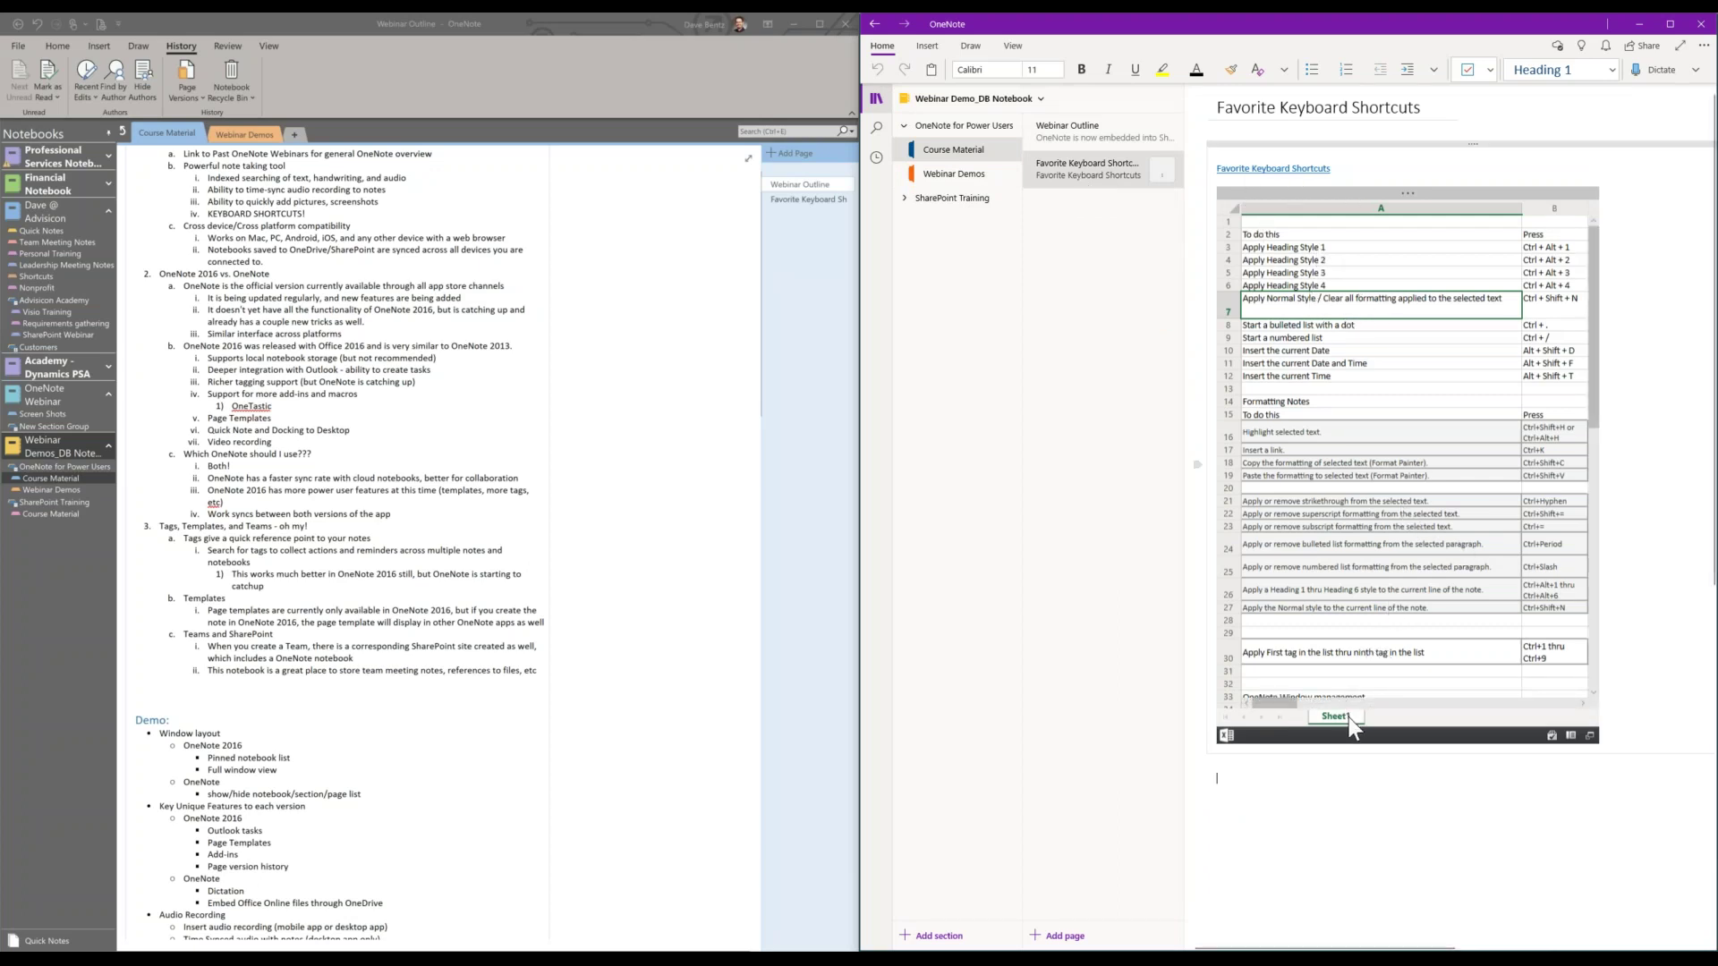
Select formatting shortcut cells in the embedded spreadsheet, from copying formatting down to numbered list formatting.
click(1430, 464)
click(1434, 478)
click(1436, 501)
click(1437, 528)
click(1428, 567)
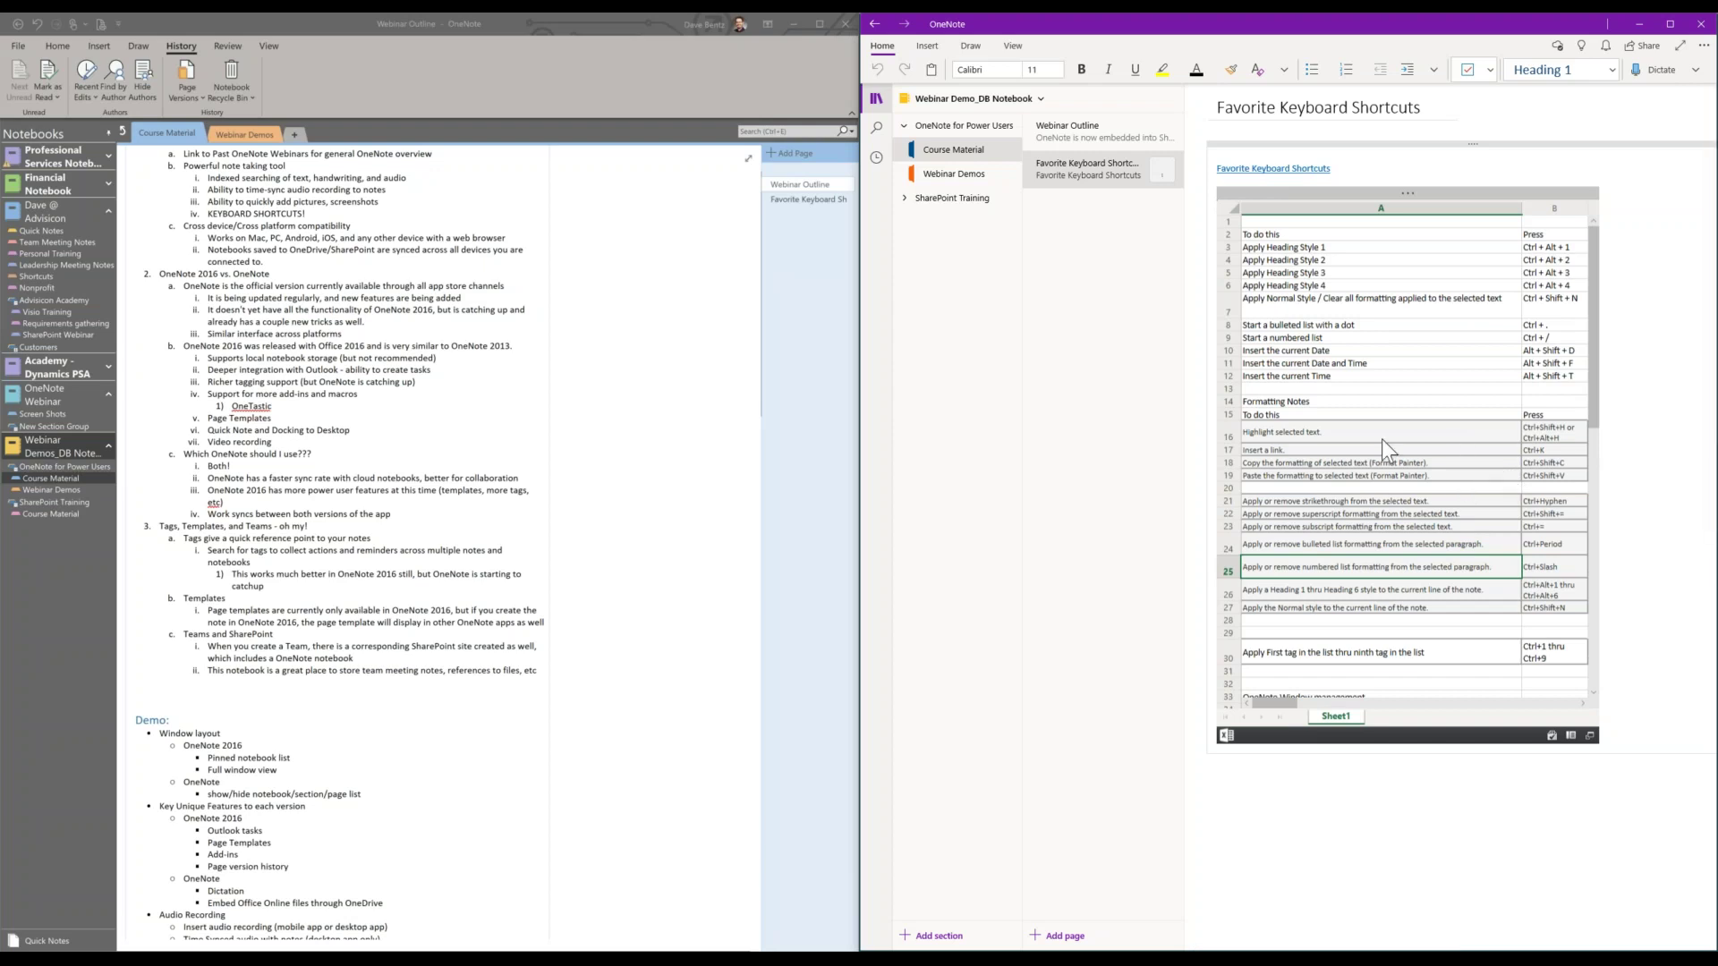
Open the Favorite Keyboard Shortcuts page in OneNote 2016 and check its embedded spreadsheet.
click(799, 200)
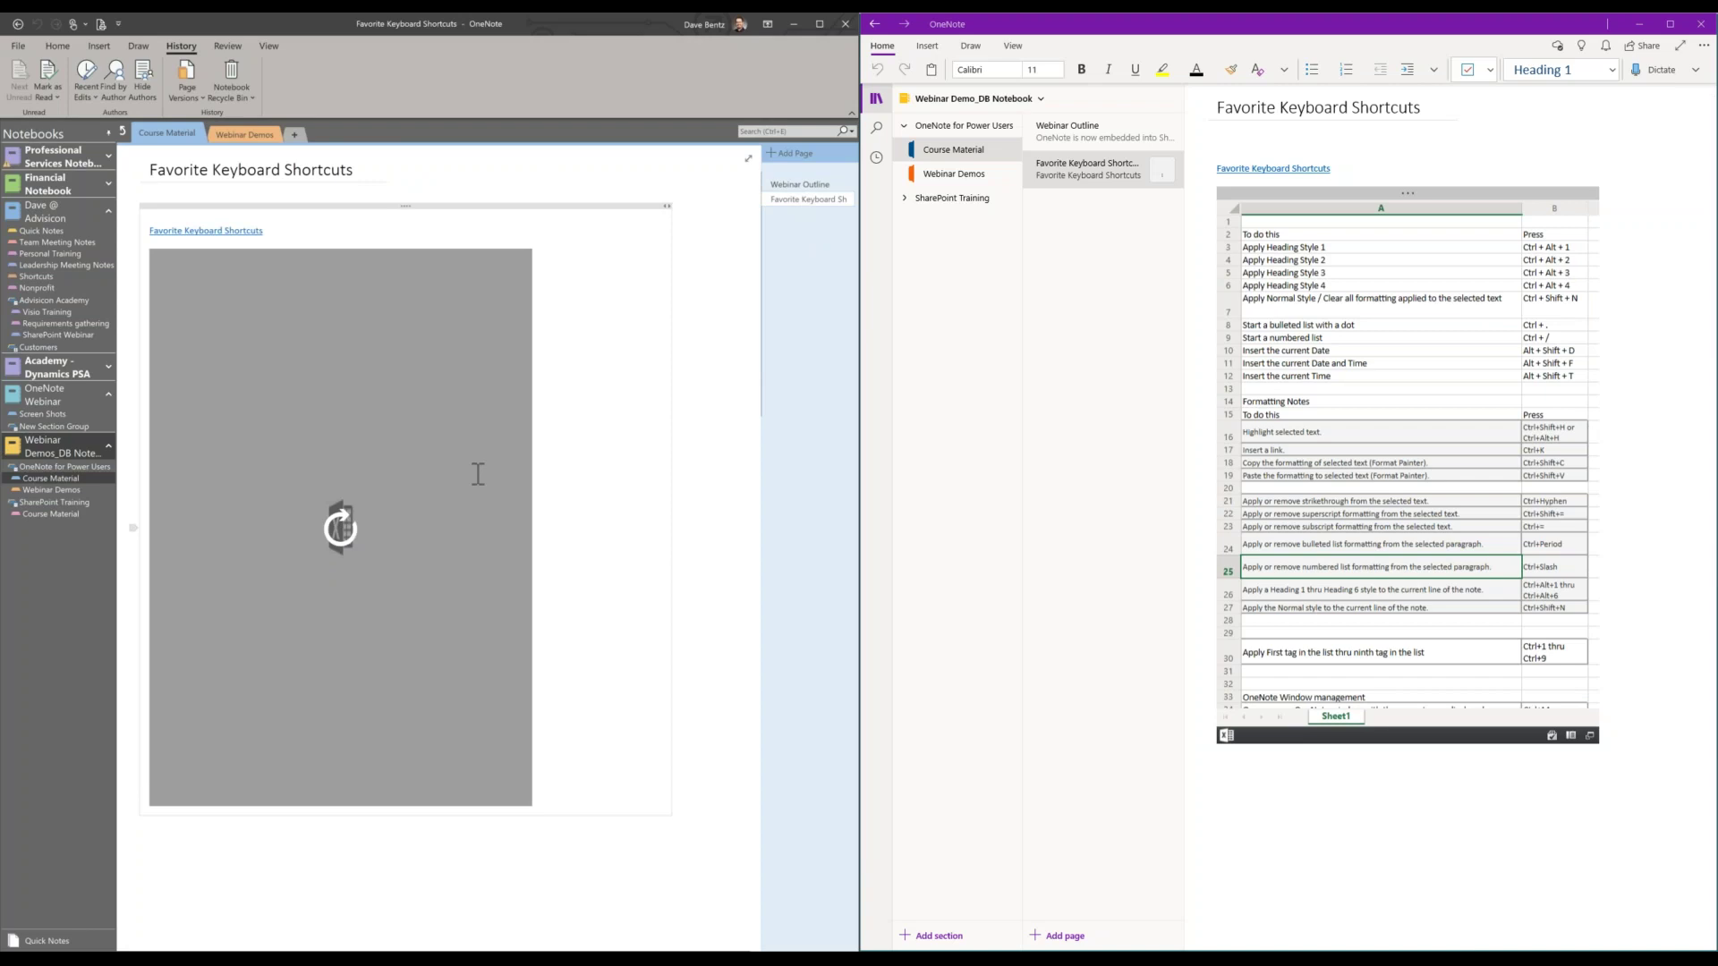
click(313, 528)
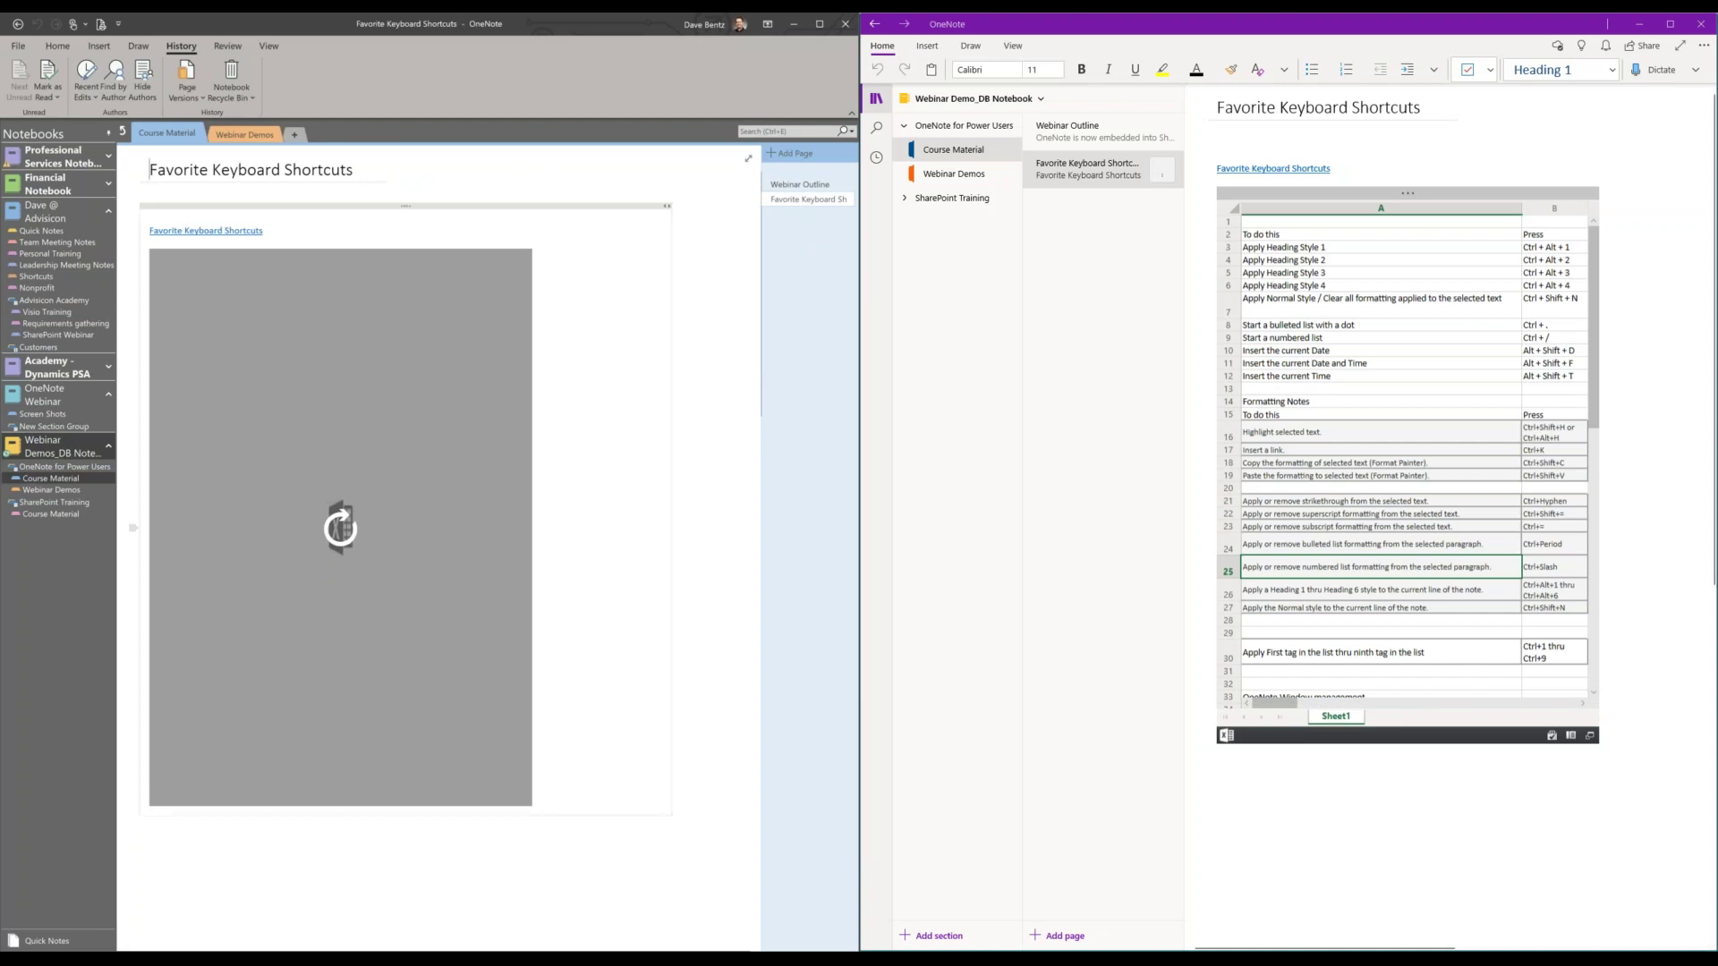
Open the "Demo audio recording for search" page of the Webinar Demos section in both OneNote versions.
click(45, 491)
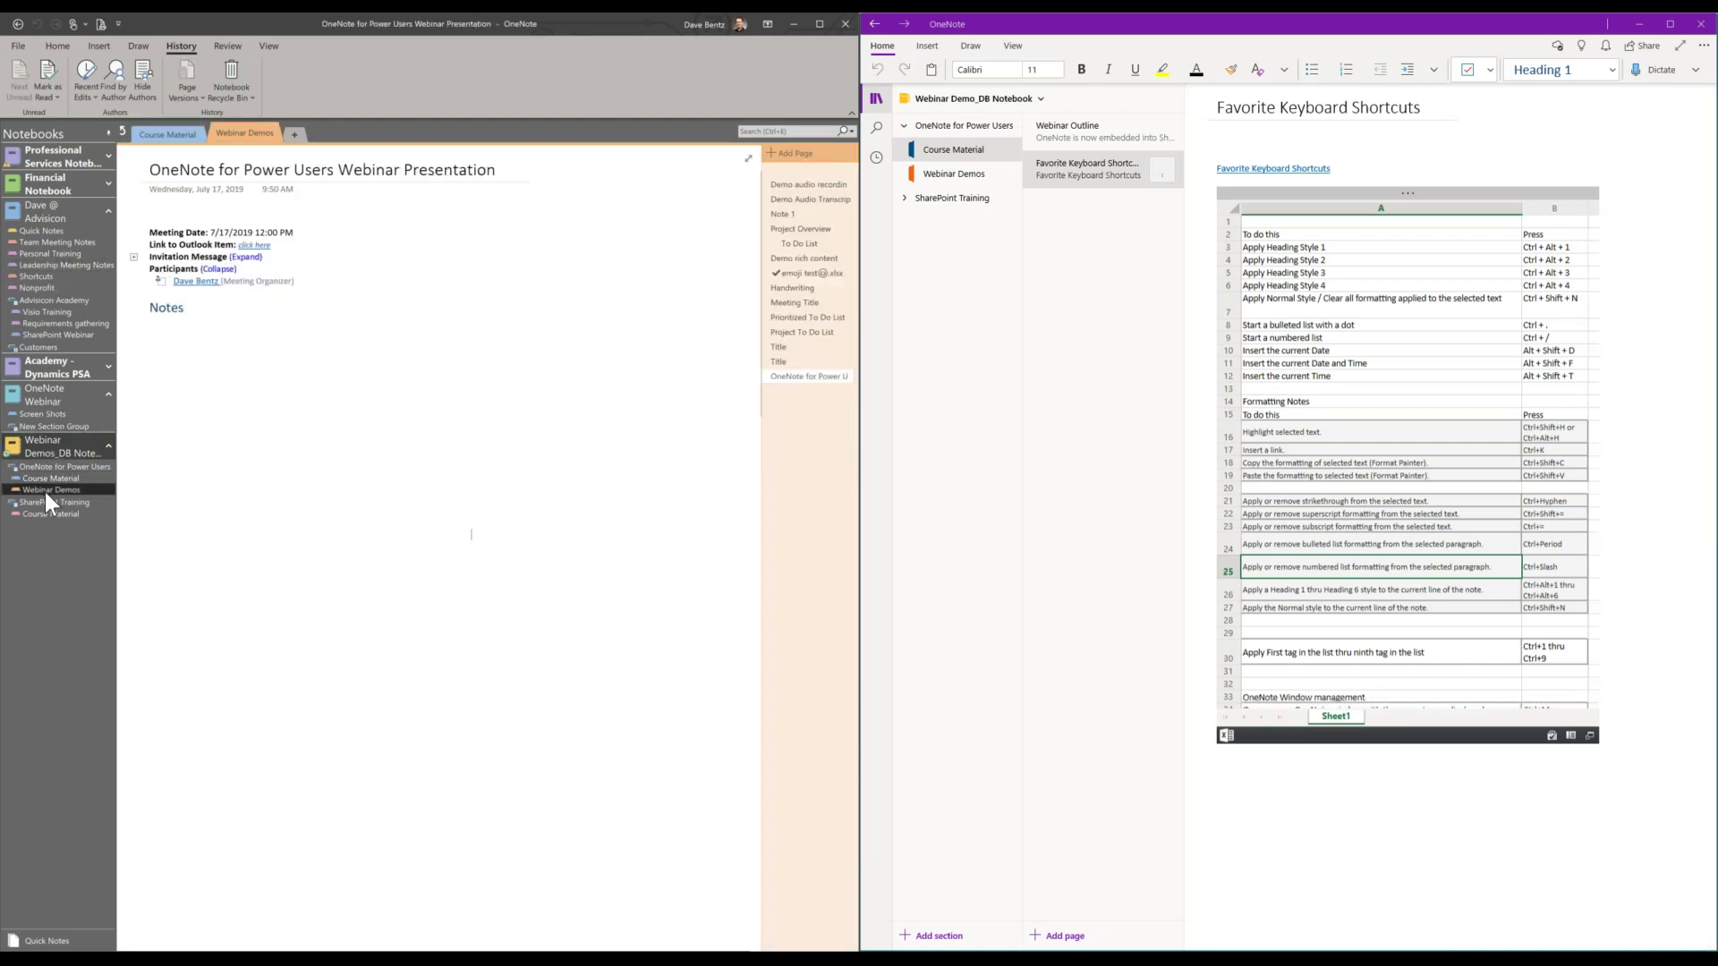
click(794, 184)
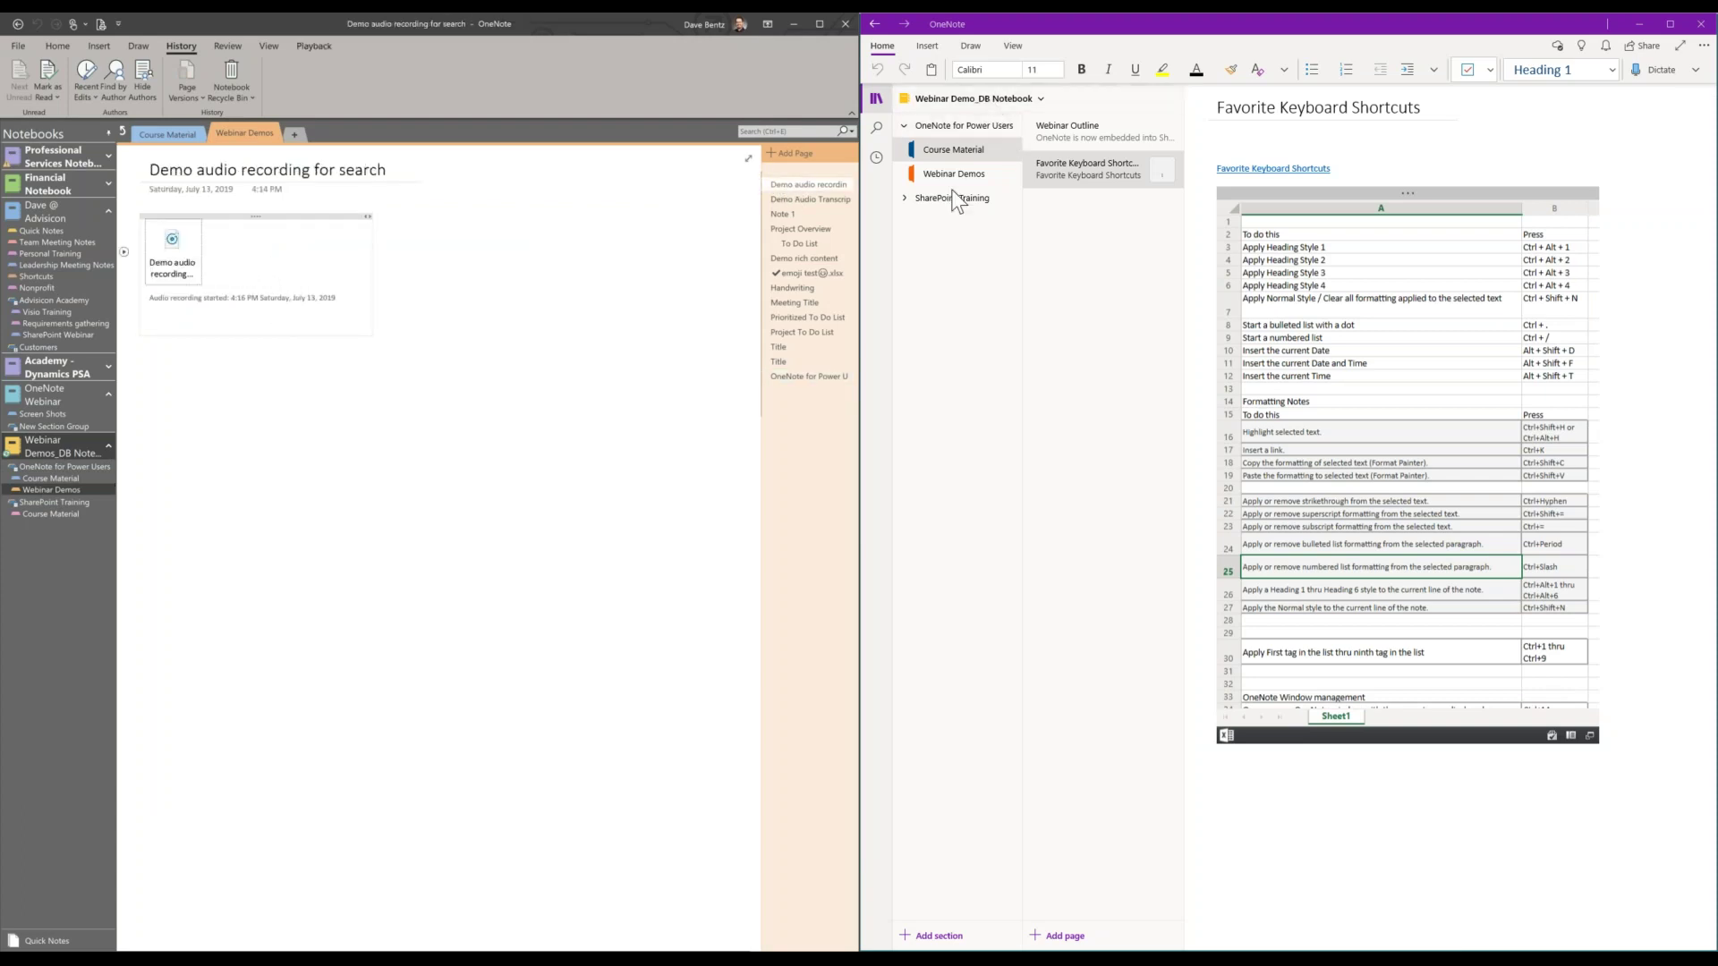
click(929, 170)
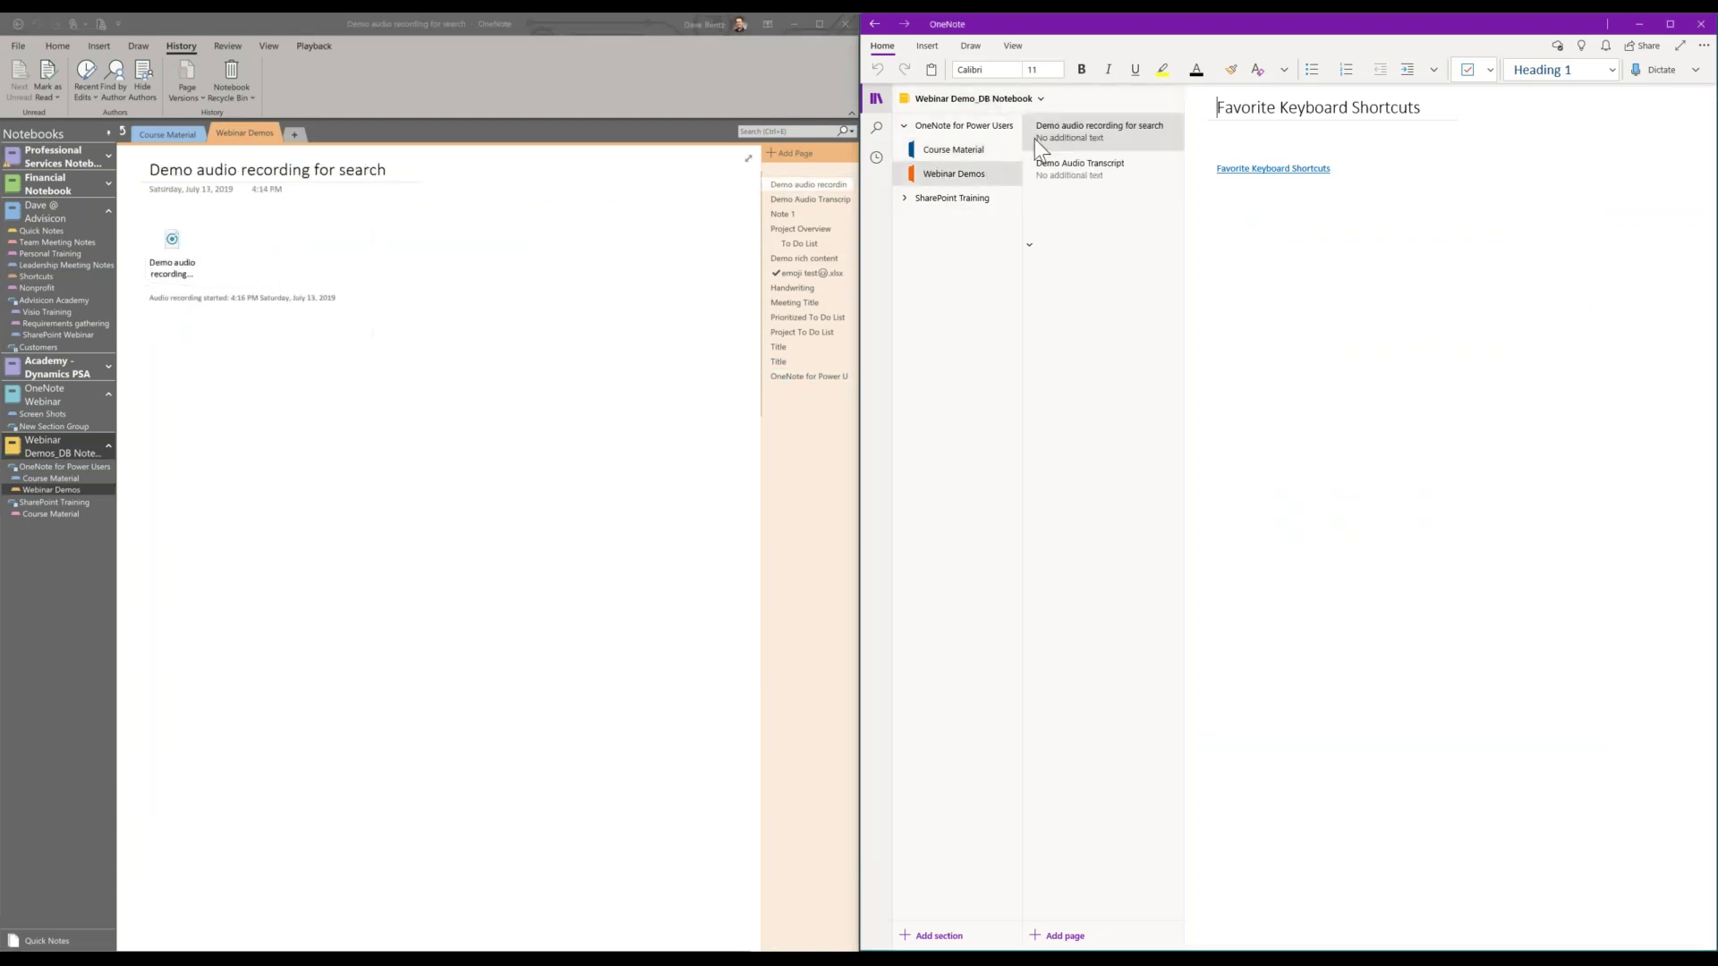
click(1034, 138)
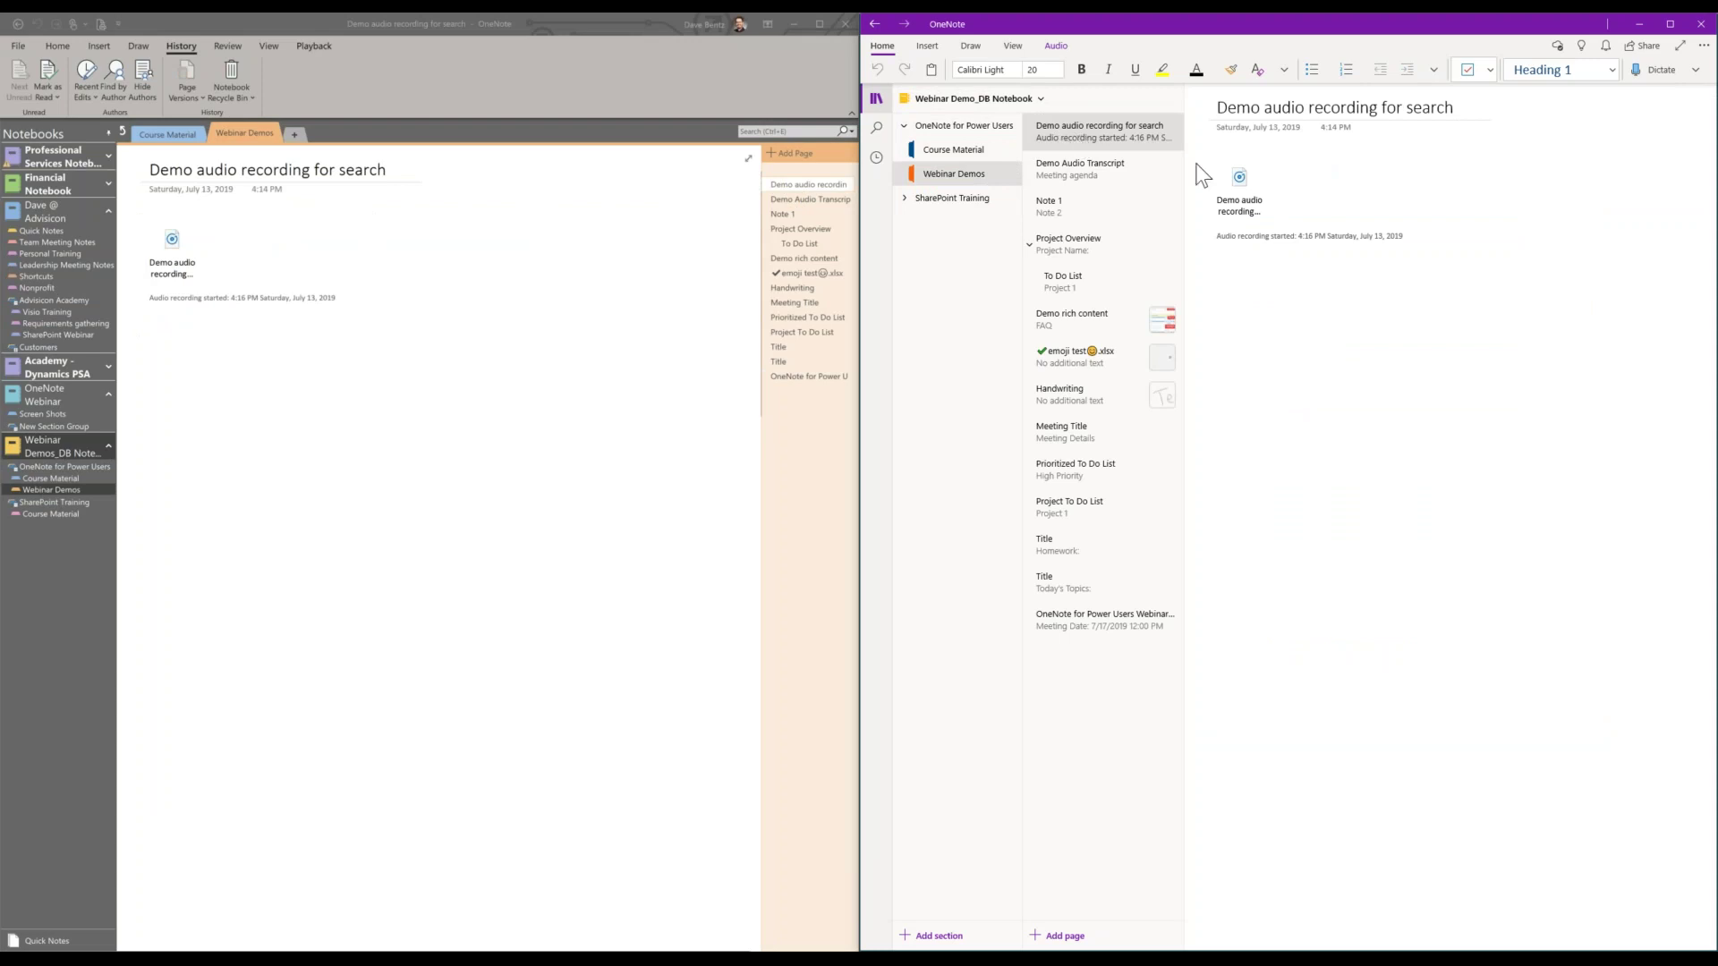
Display the insert commands in both OneNote versions to compare their audio and video recording options.
click(927, 45)
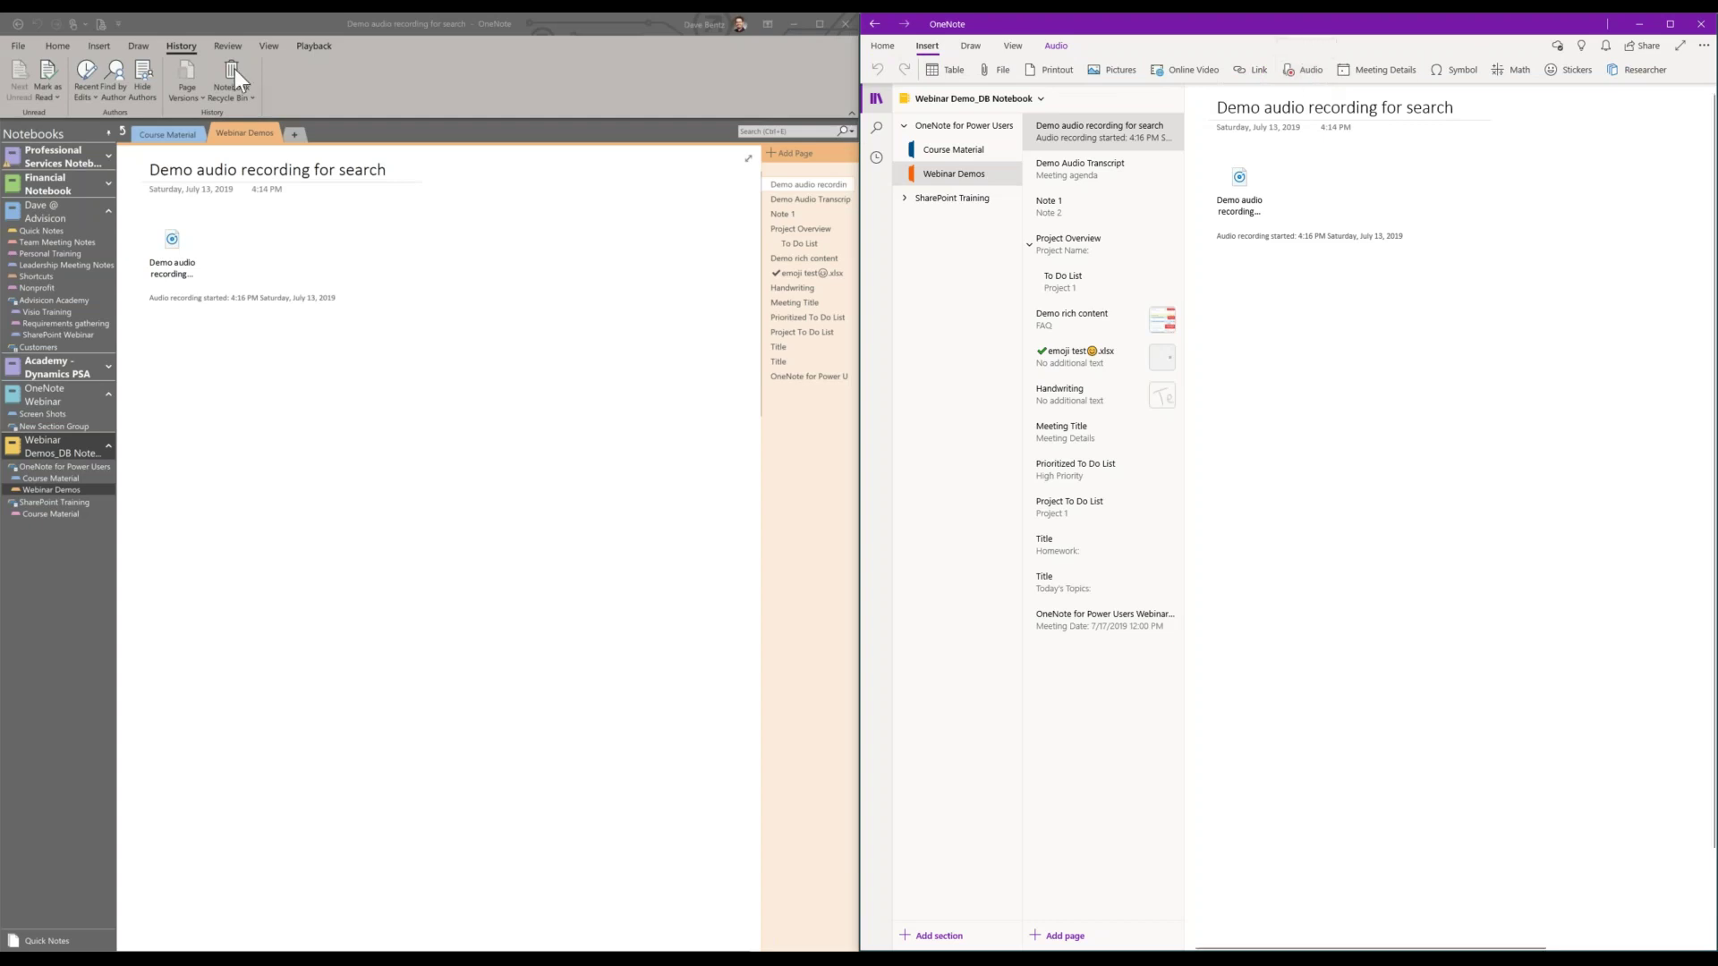
click(66, 49)
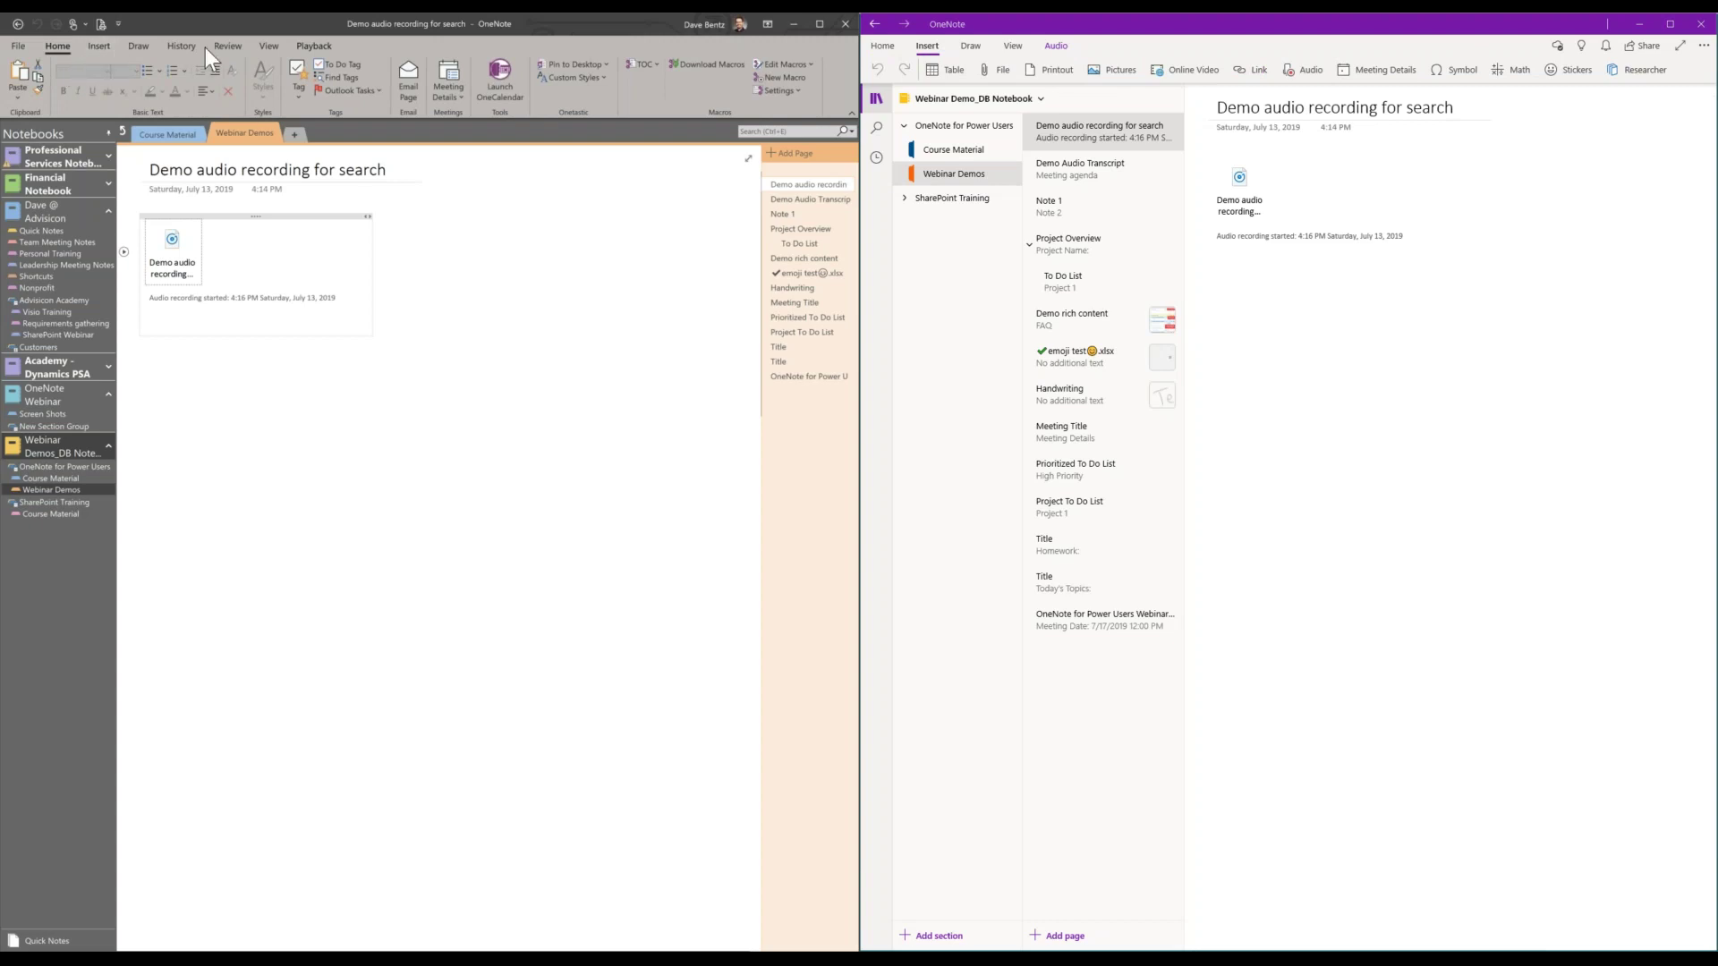
click(109, 46)
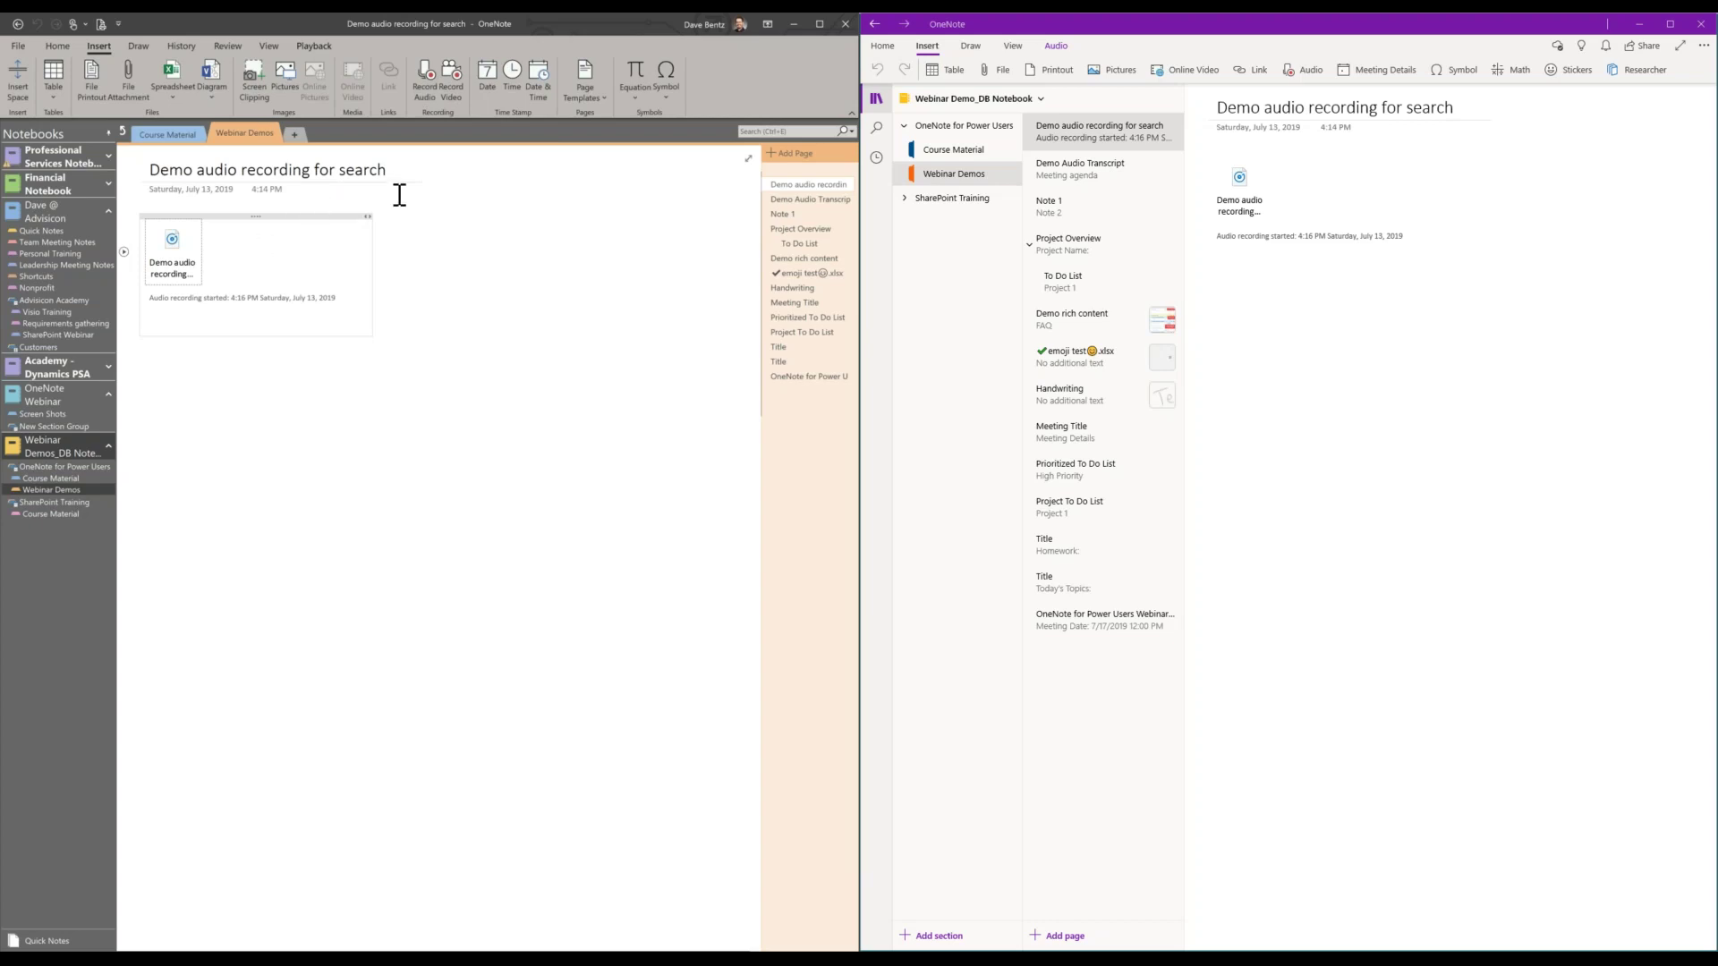
View the Demo Audio Transcript and Prioritized To Do List pages in OneNote 2016, ending on the Note 1 page.
click(797, 201)
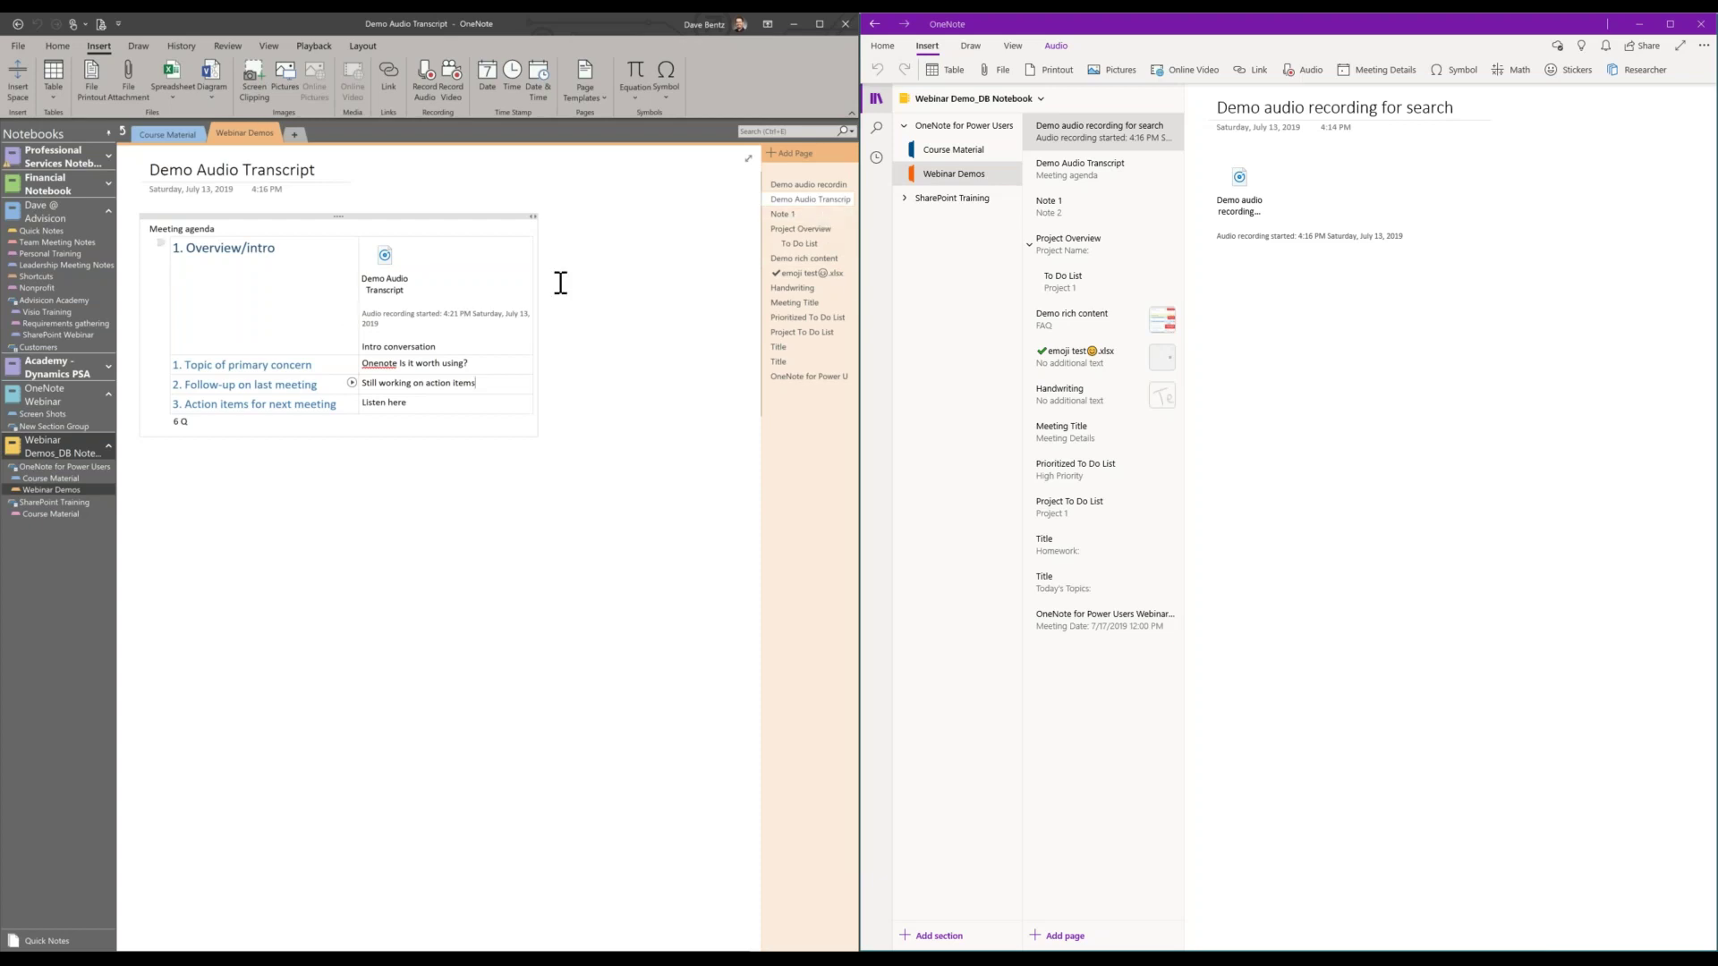
click(805, 318)
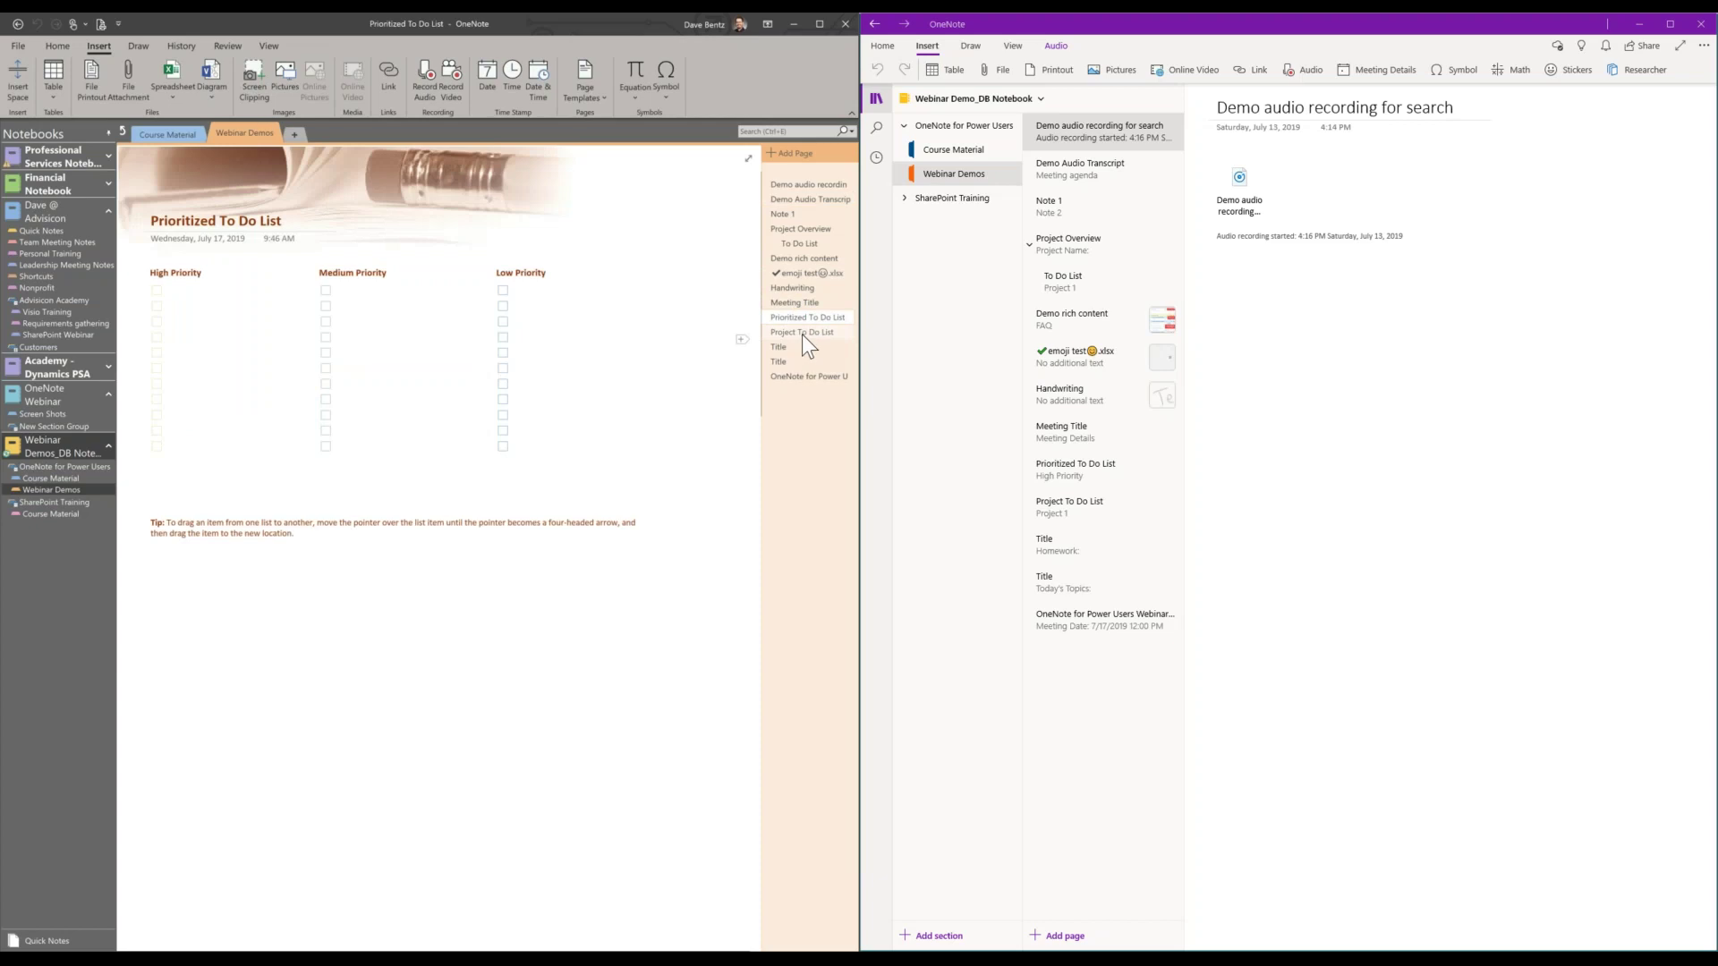
click(794, 216)
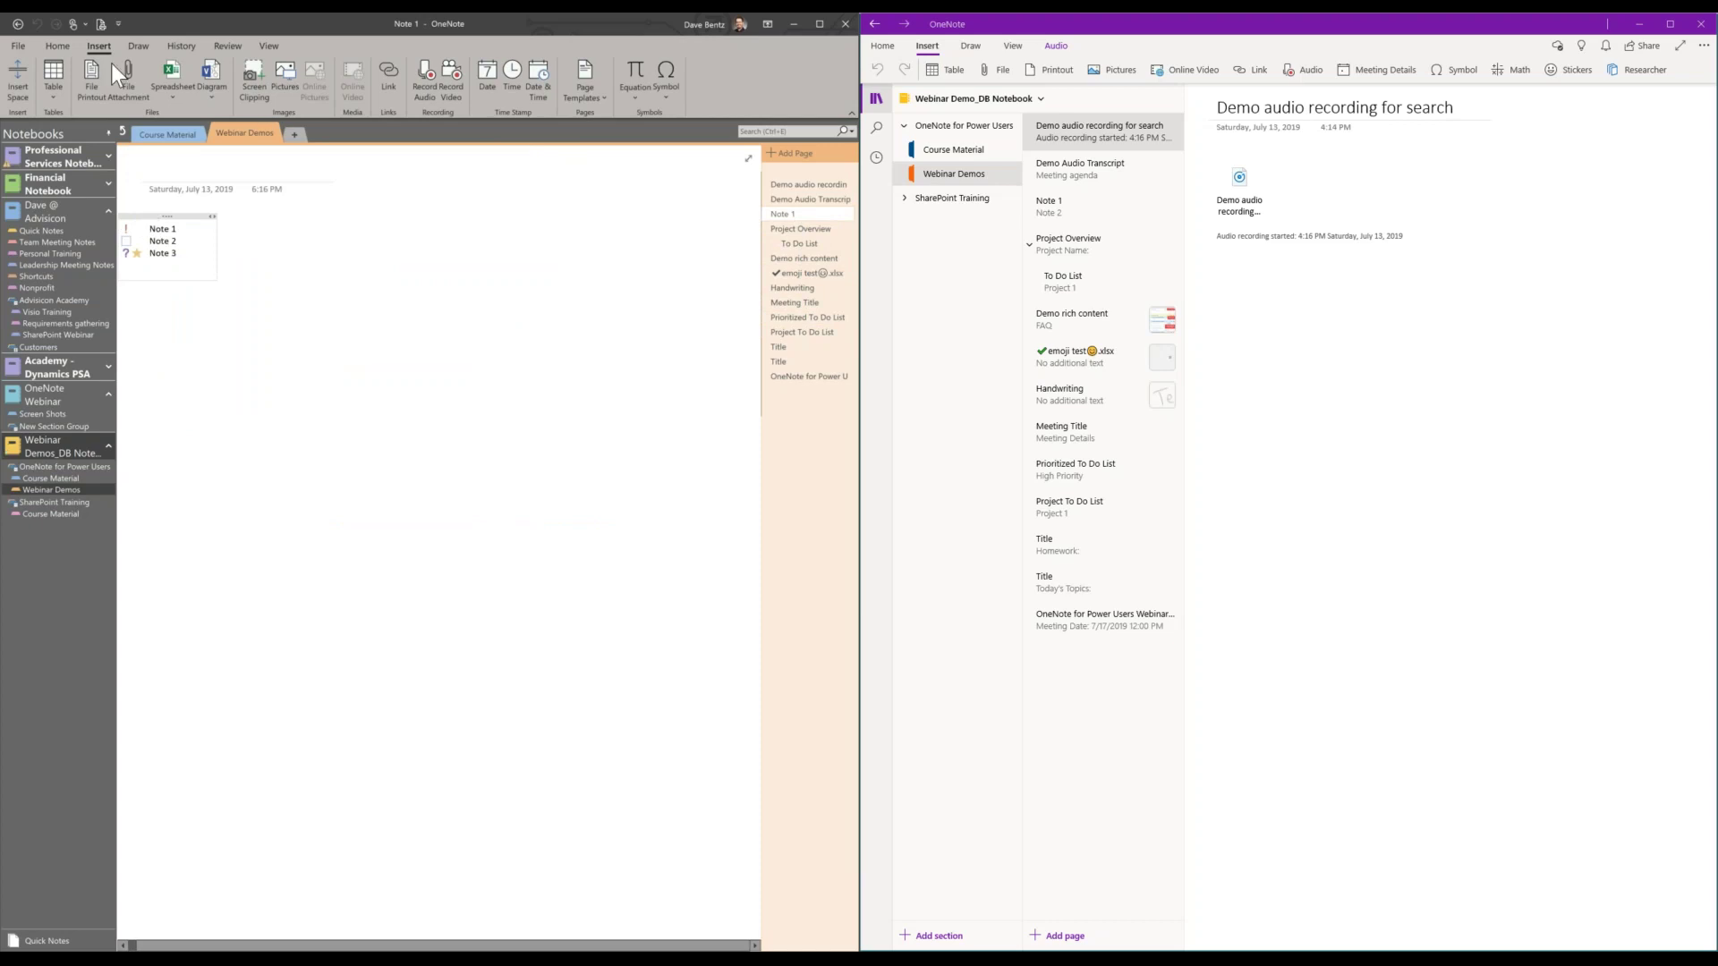
Move the Call back tag up the OneNote 2016 customizable tag list, above Contact, so that it gets a keyboard shortcut.
click(52, 46)
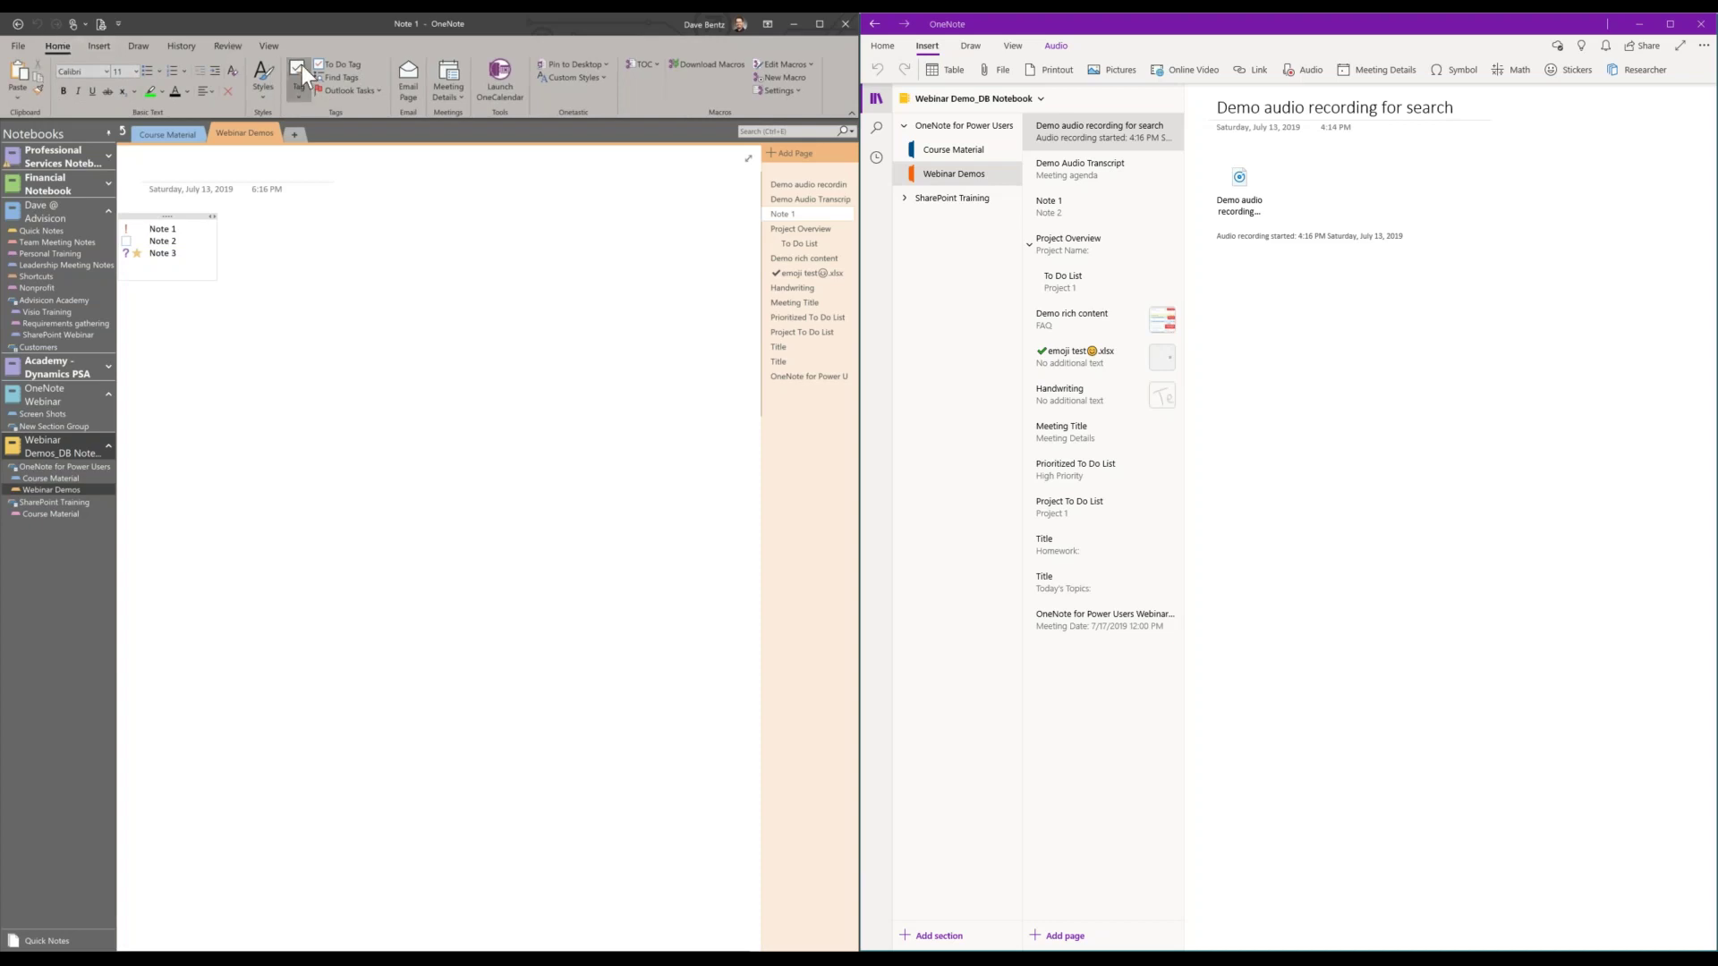
click(299, 96)
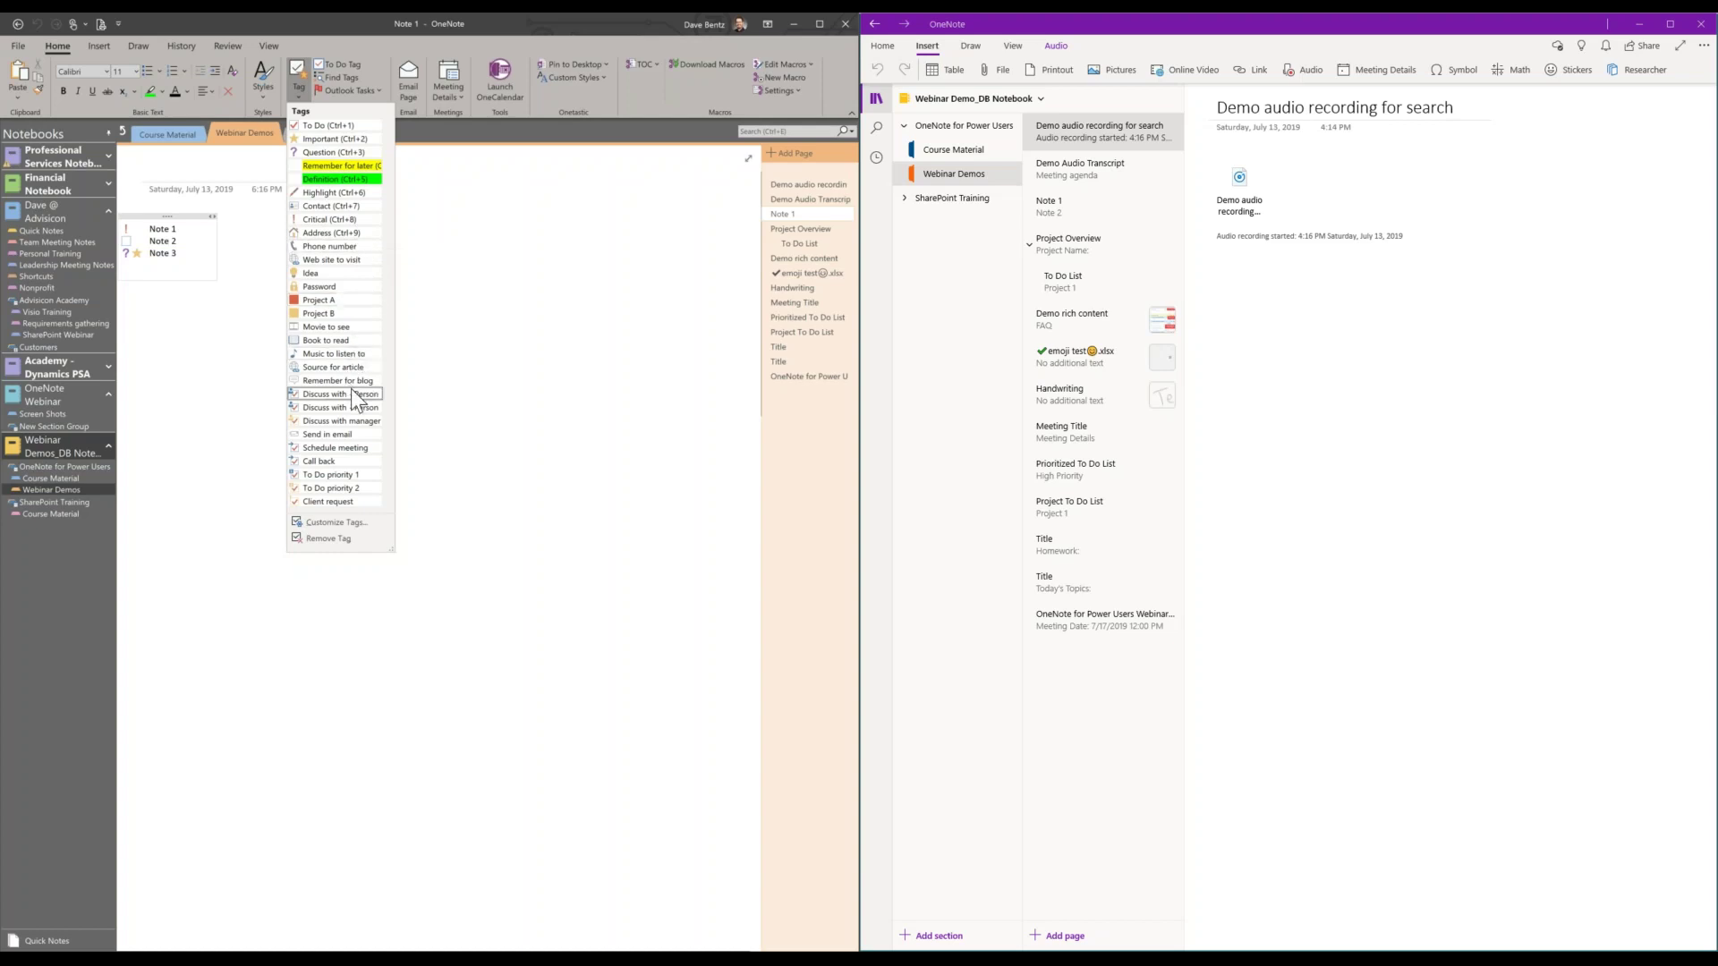
click(342, 523)
drag(922, 446, 921, 517)
click(856, 501)
click(939, 423)
click(940, 422)
click(941, 422)
click(942, 423)
click(941, 424)
click(942, 423)
click(943, 424)
click(944, 423)
click(943, 423)
click(943, 423)
click(943, 423)
click(943, 424)
click(944, 424)
click(943, 423)
click(943, 423)
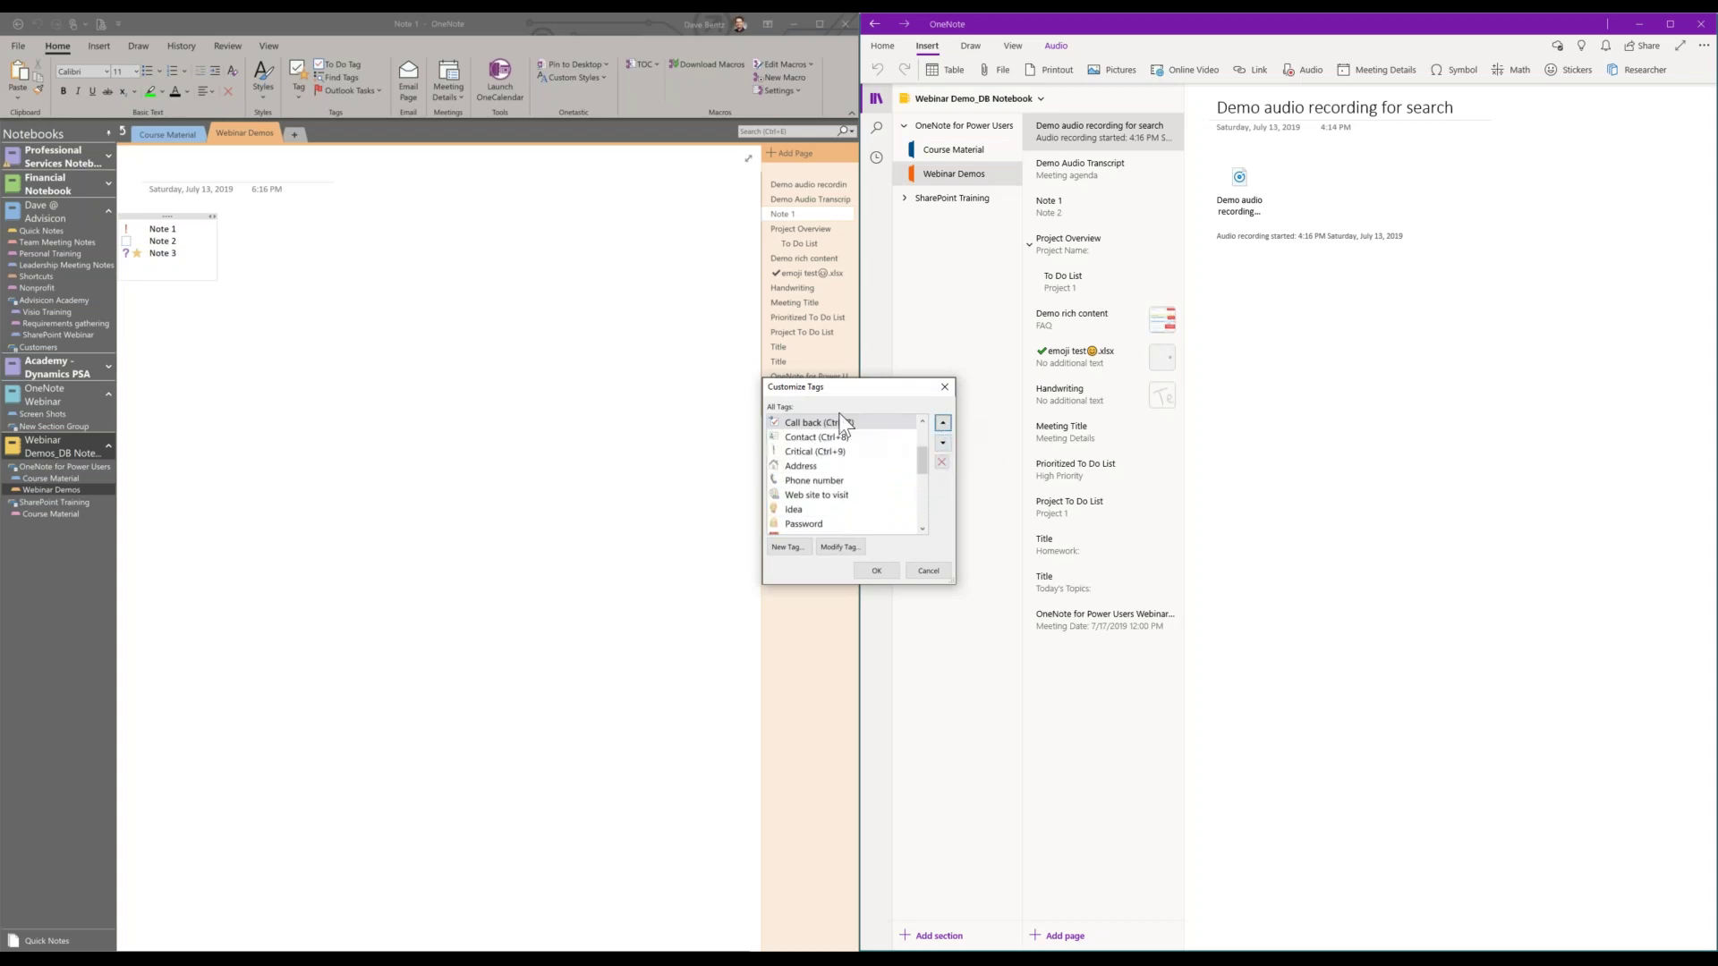
click(876, 571)
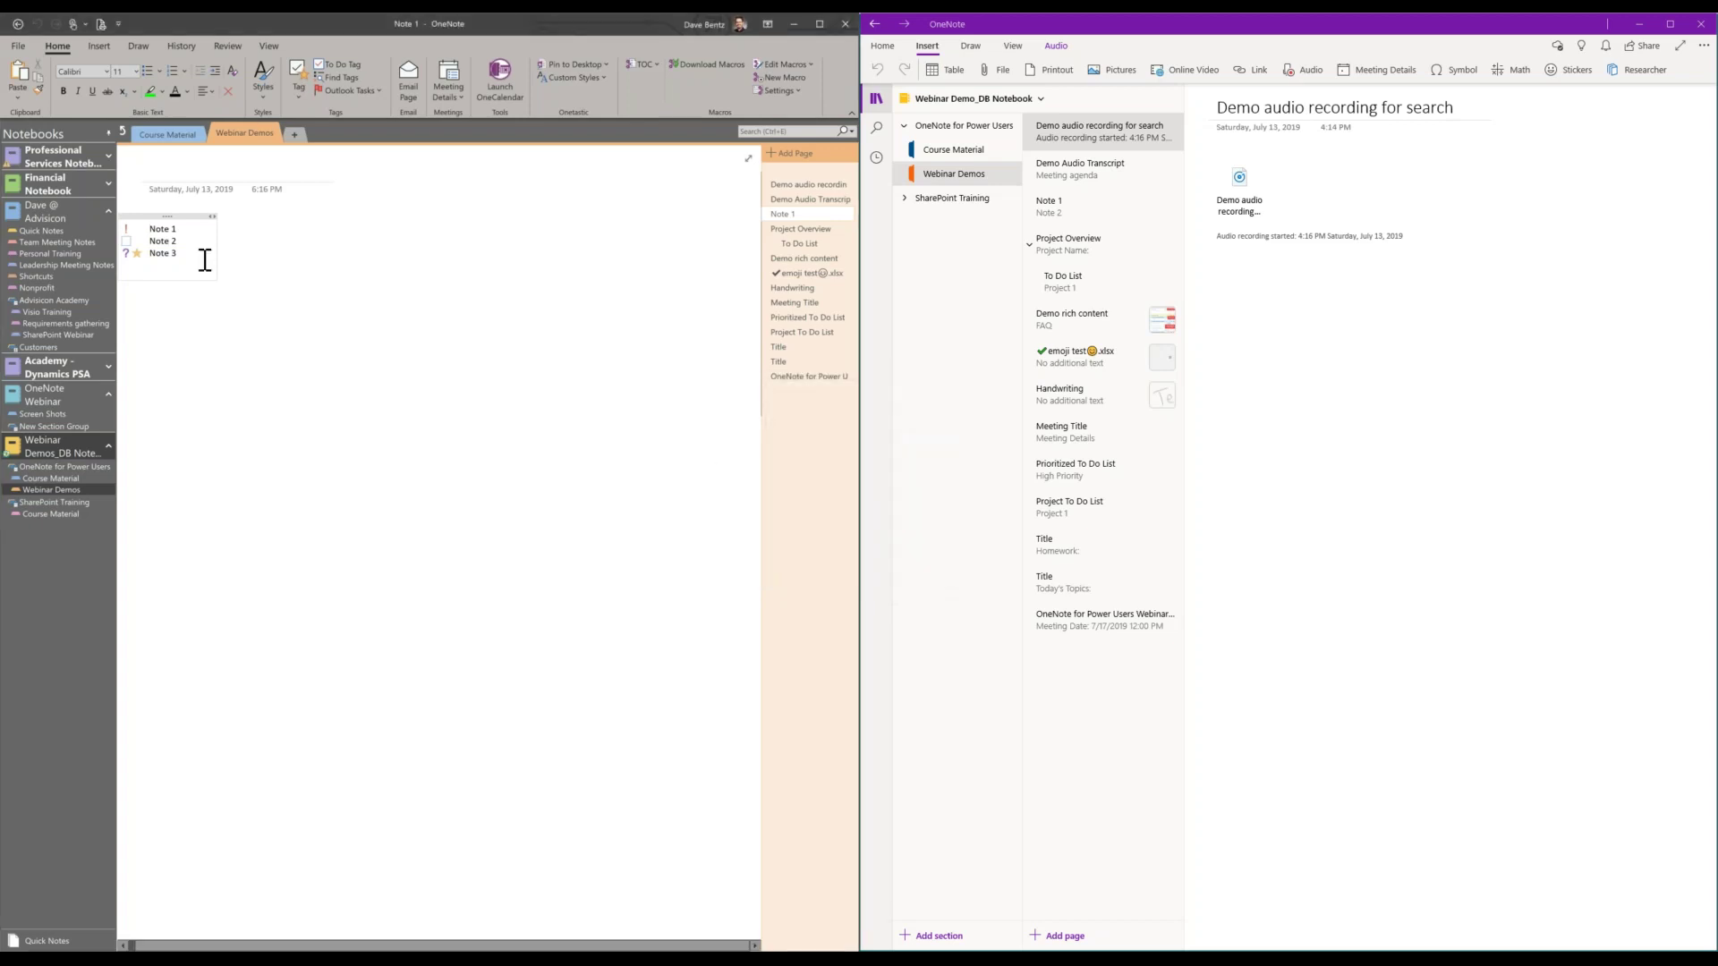
Add a line with a person's first name below Note 3 and tag it as Call back.
text(aman)
key(ctrl+1)
Find the tagged notes in OneNote 2016 and limit the tags summary first to this section, then to this page group.
click(337, 77)
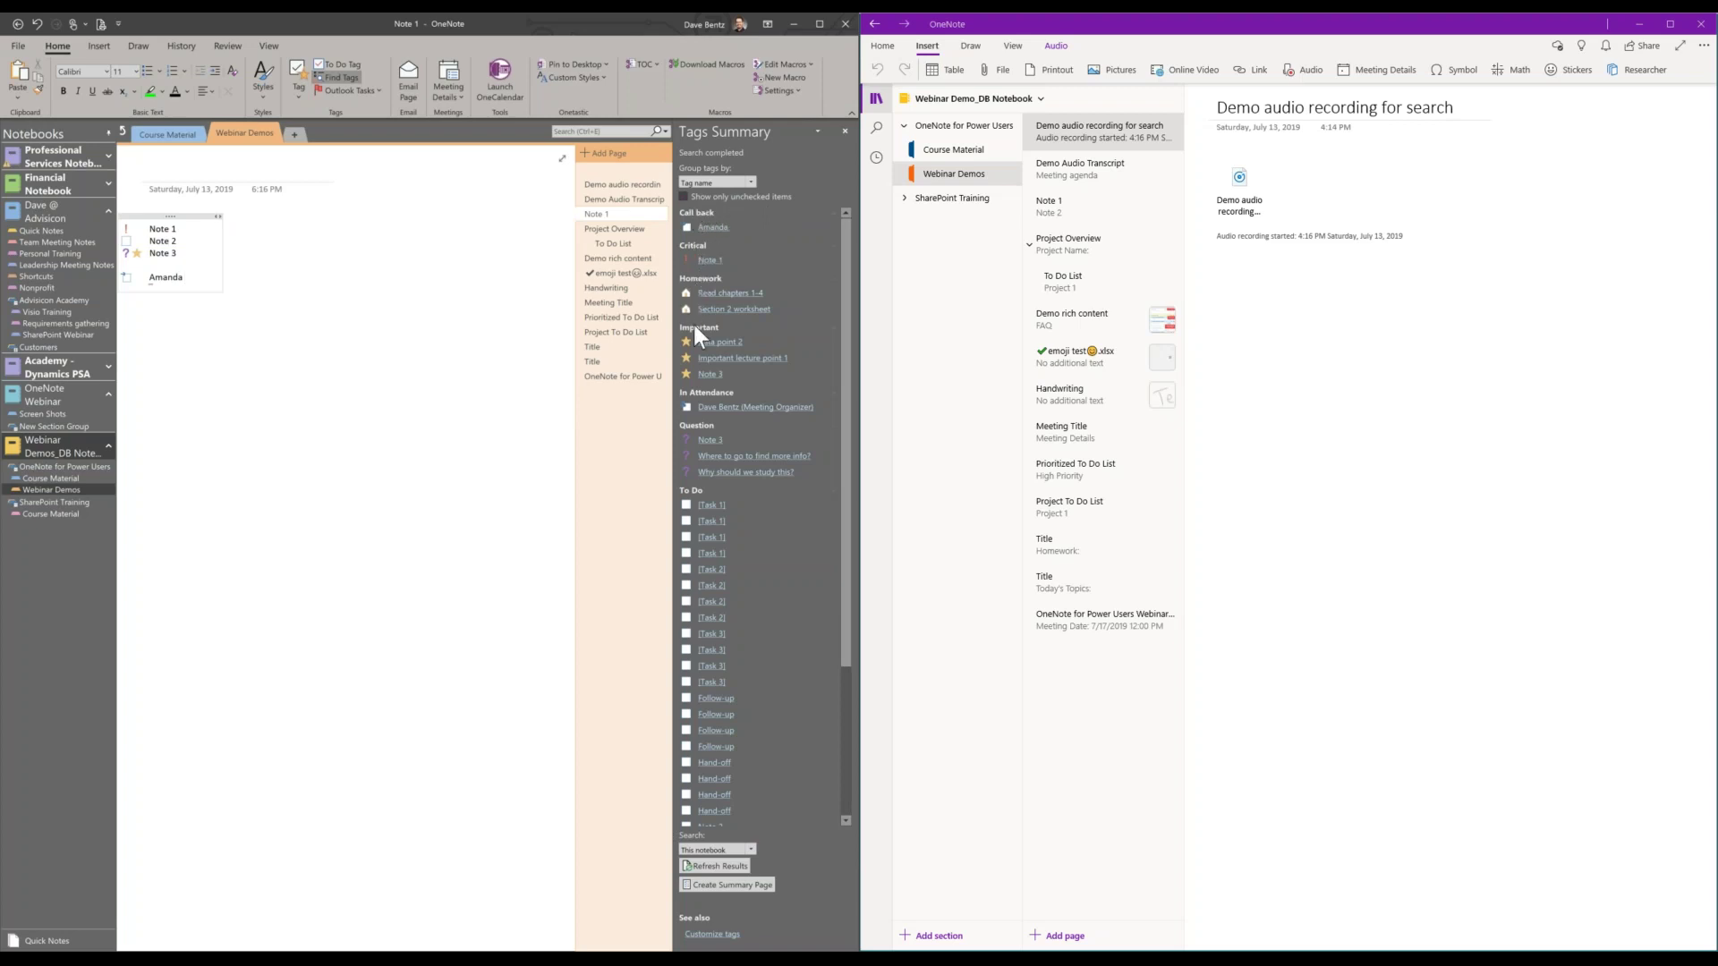
scroll(742, 476, down, 2)
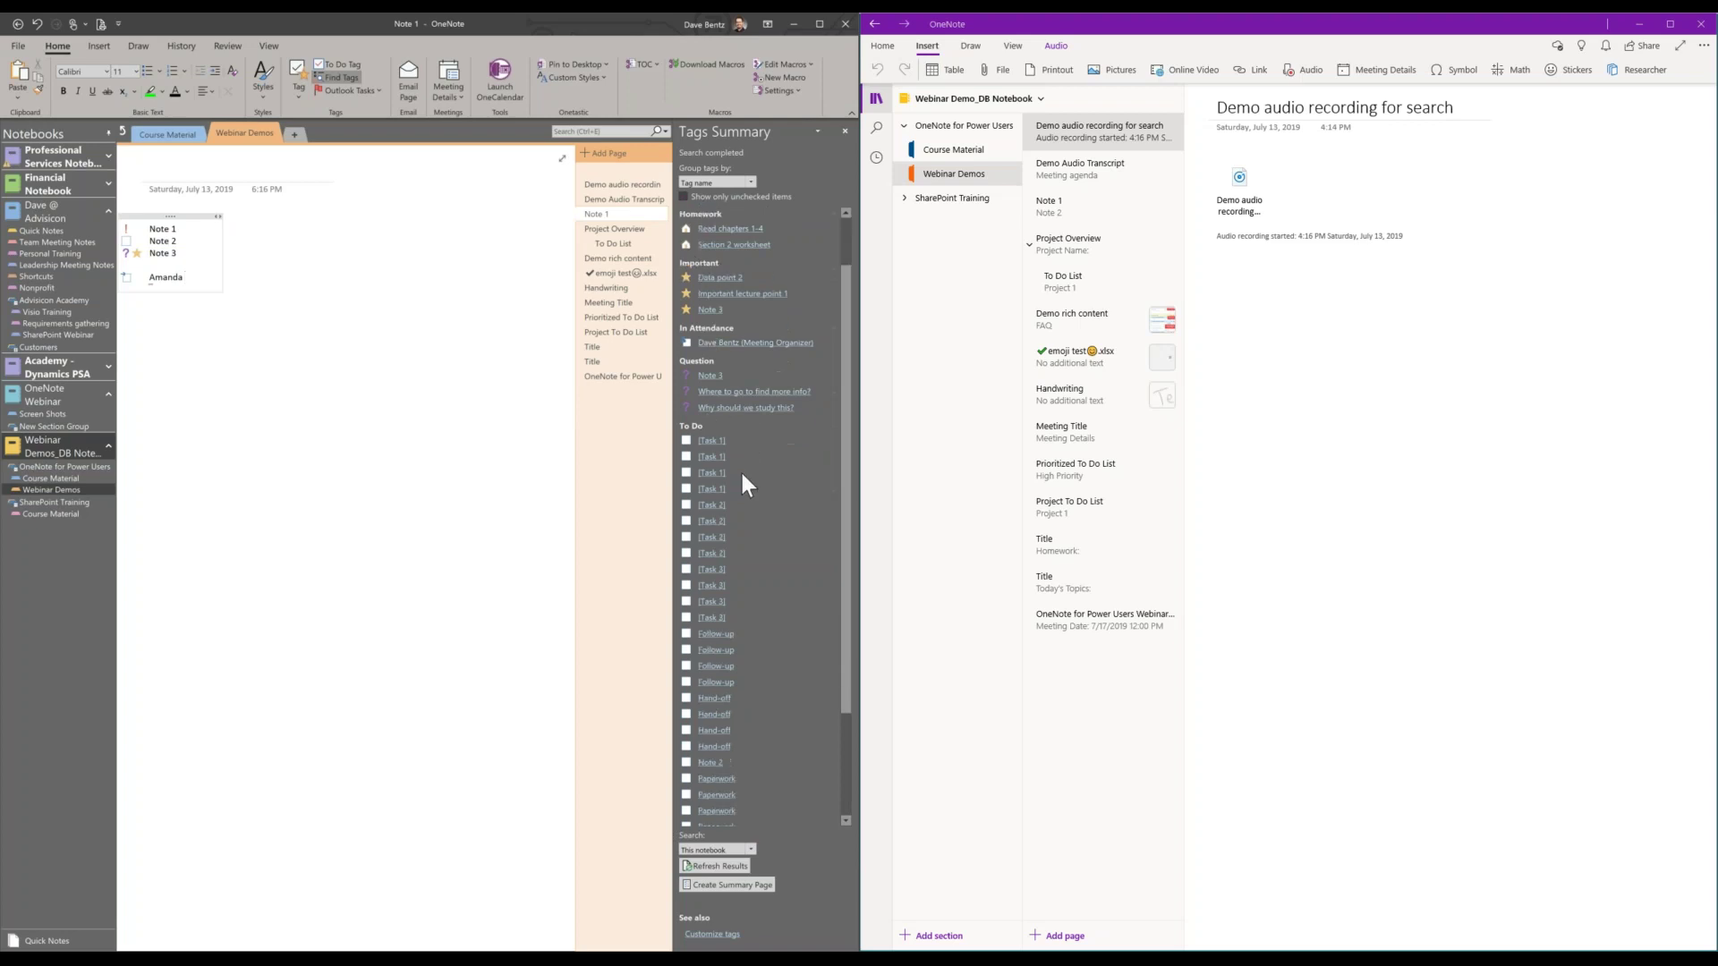
scroll(743, 478, down, 1)
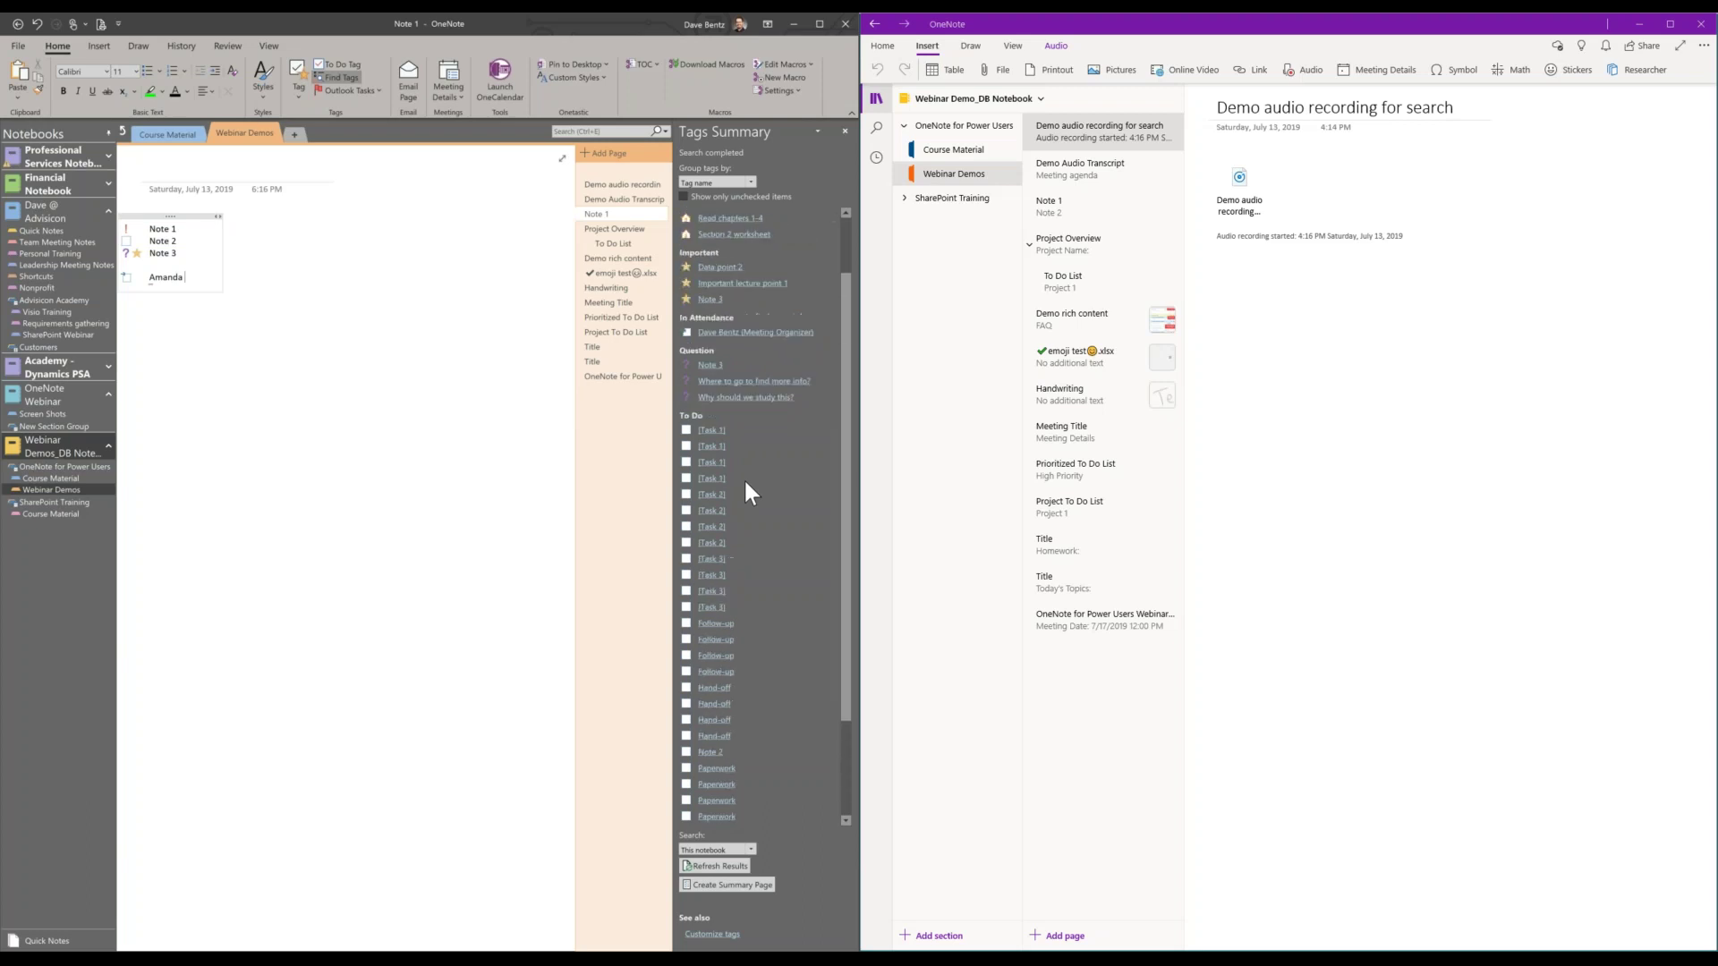
scroll(744, 478, up, 2)
click(753, 848)
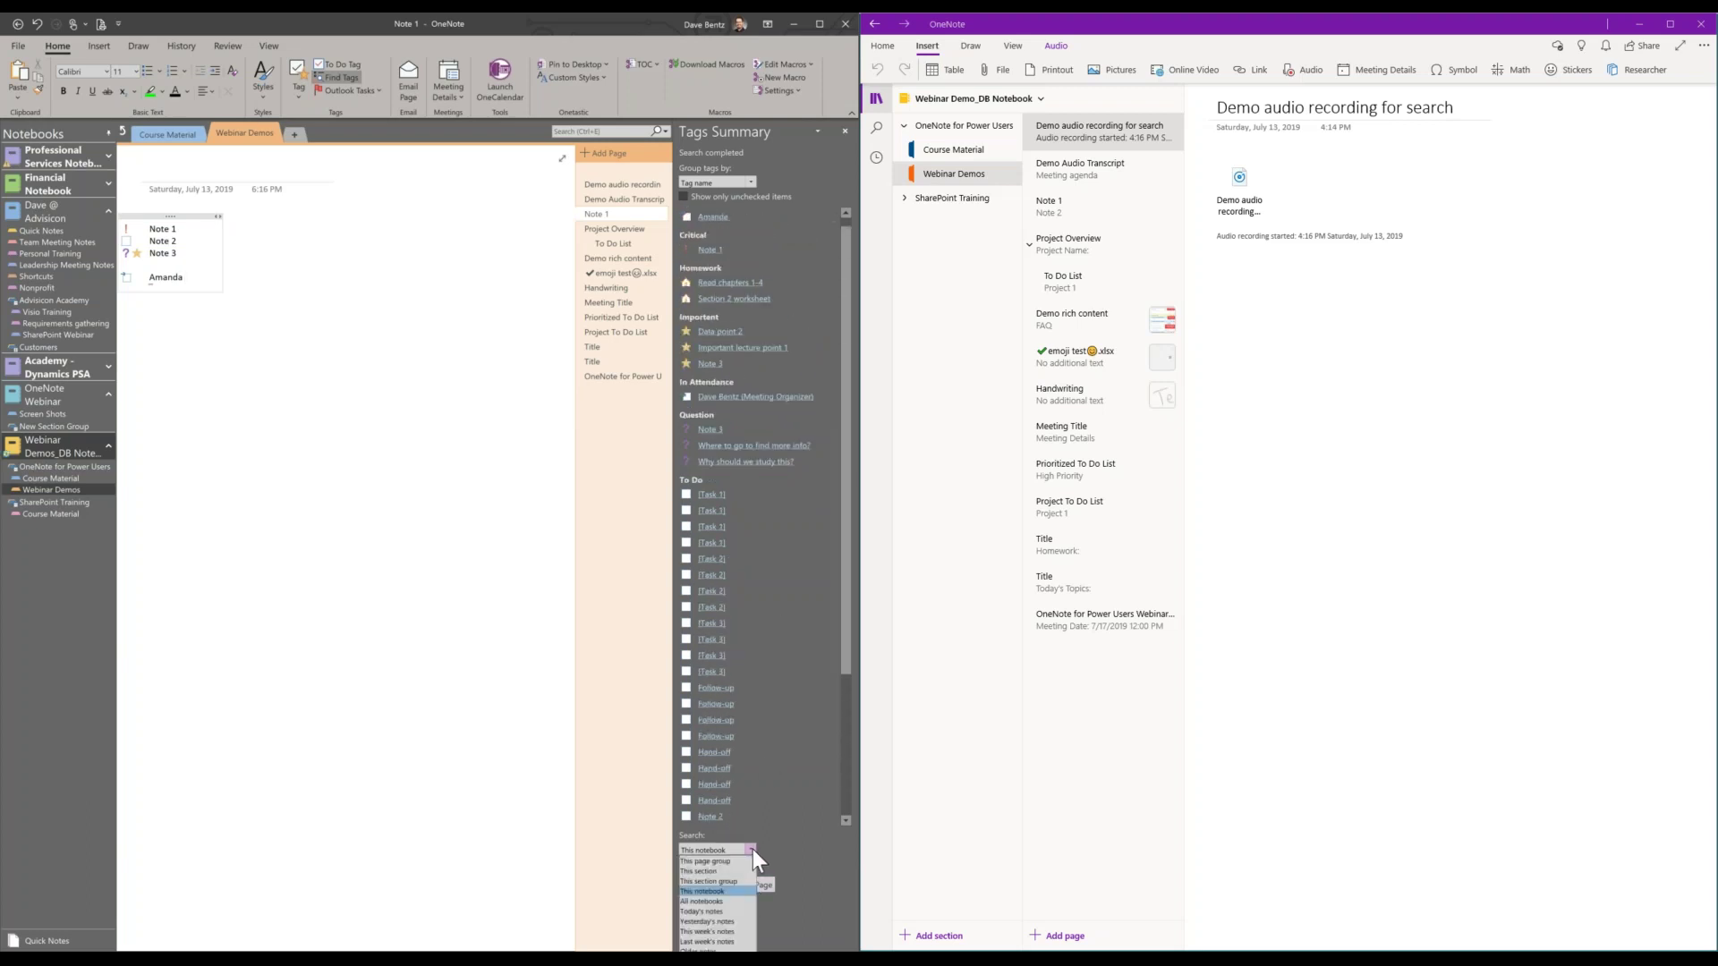
click(710, 873)
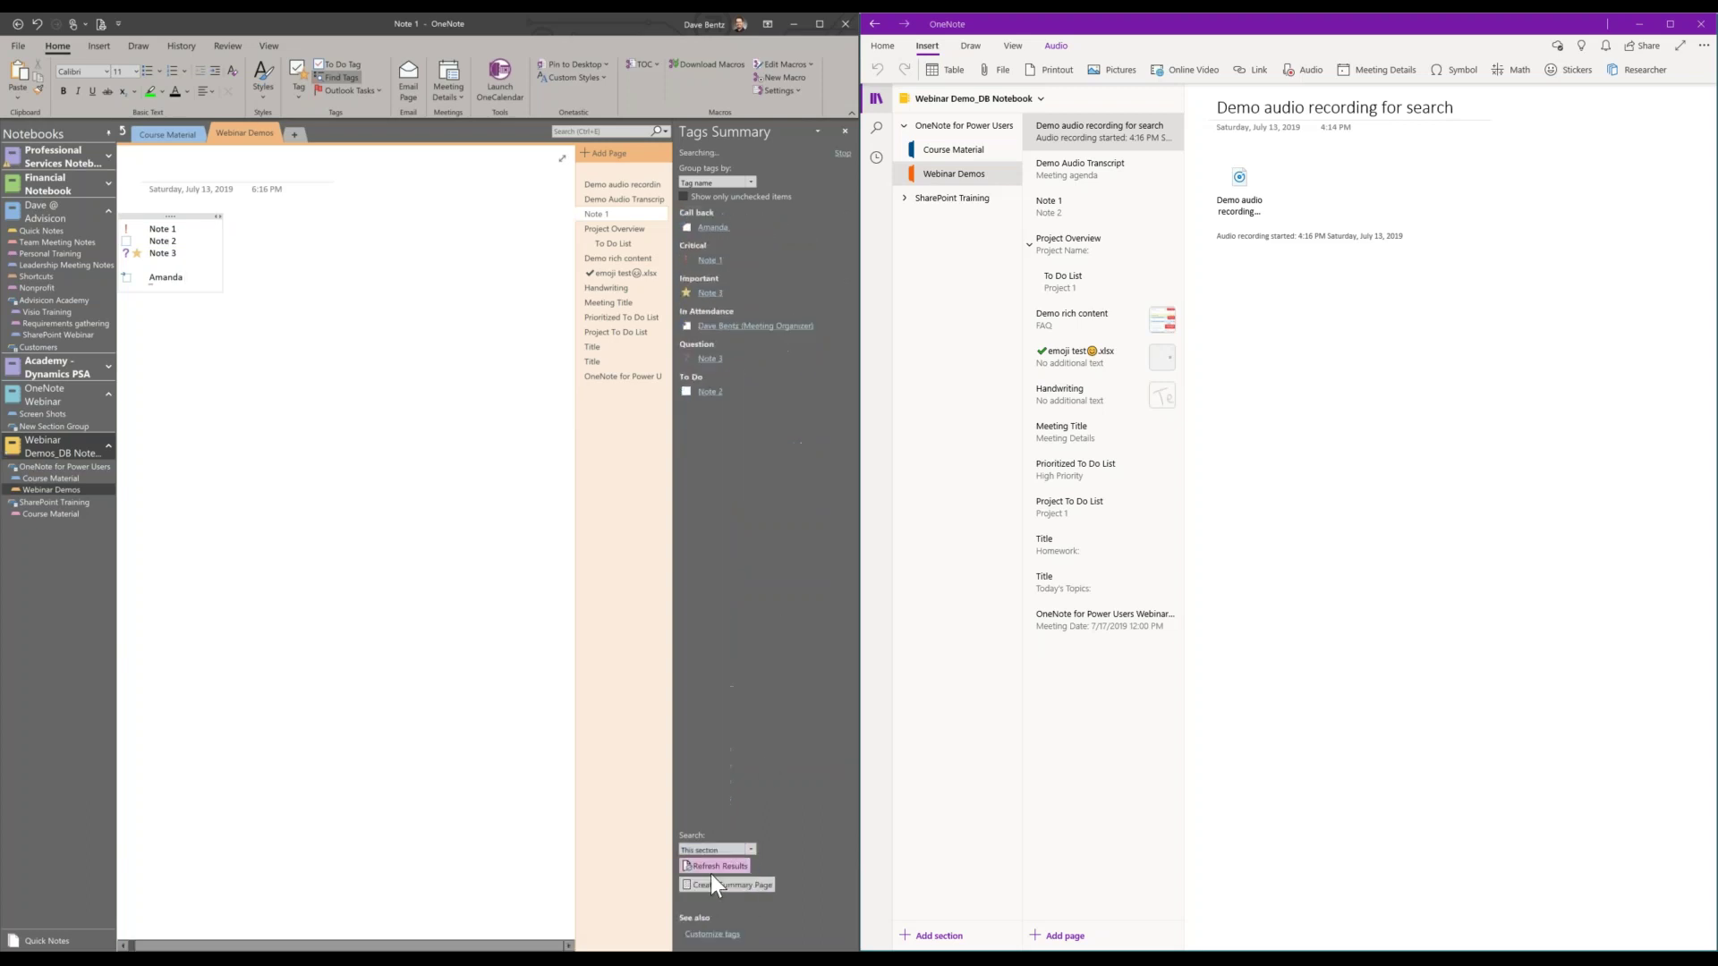
click(751, 850)
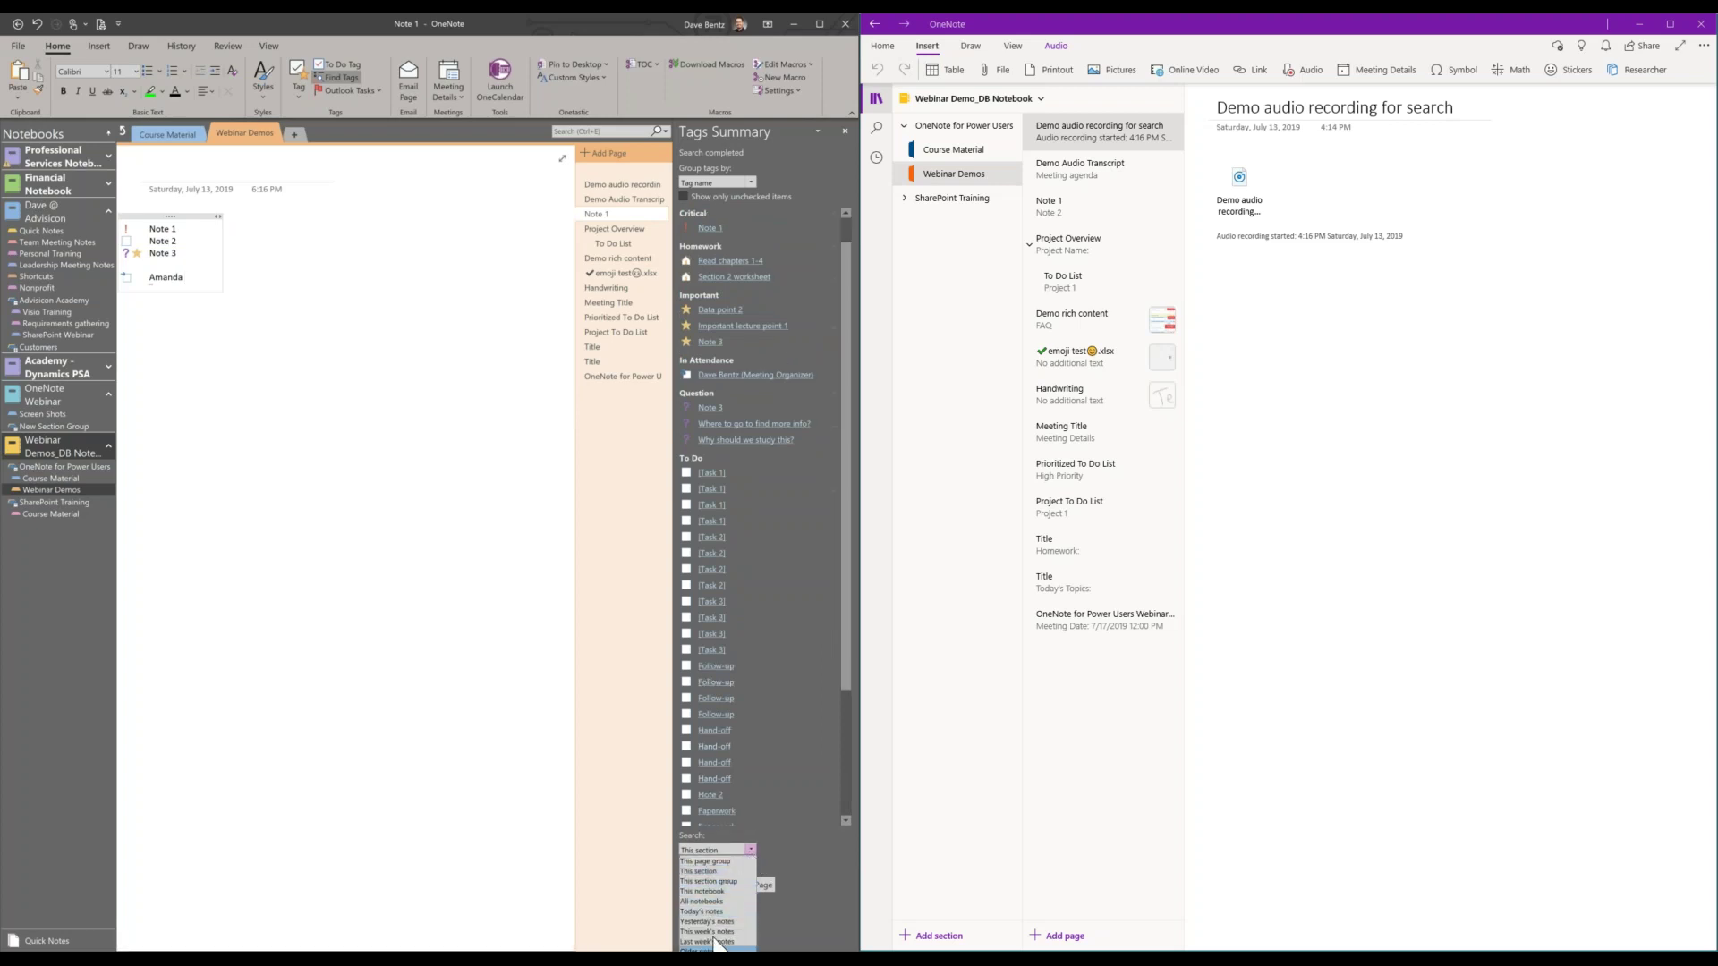
click(712, 863)
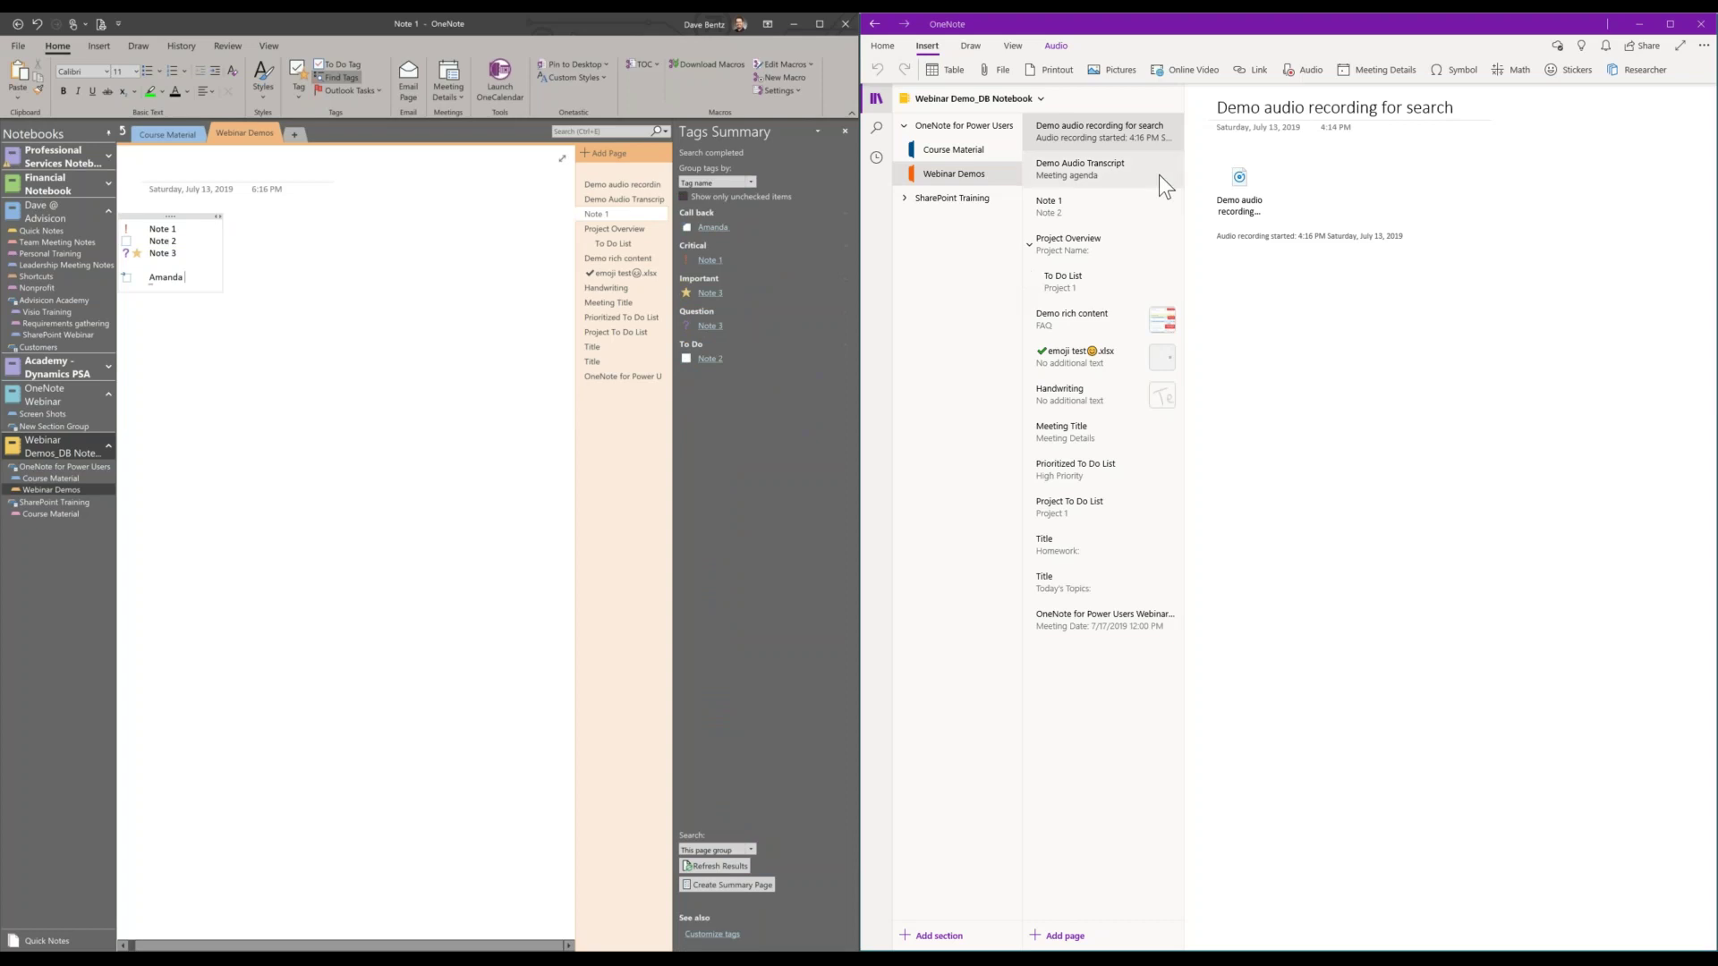
In the OneNote app, display the list of available tags and its options for creating and deleting custom tags.
click(1315, 383)
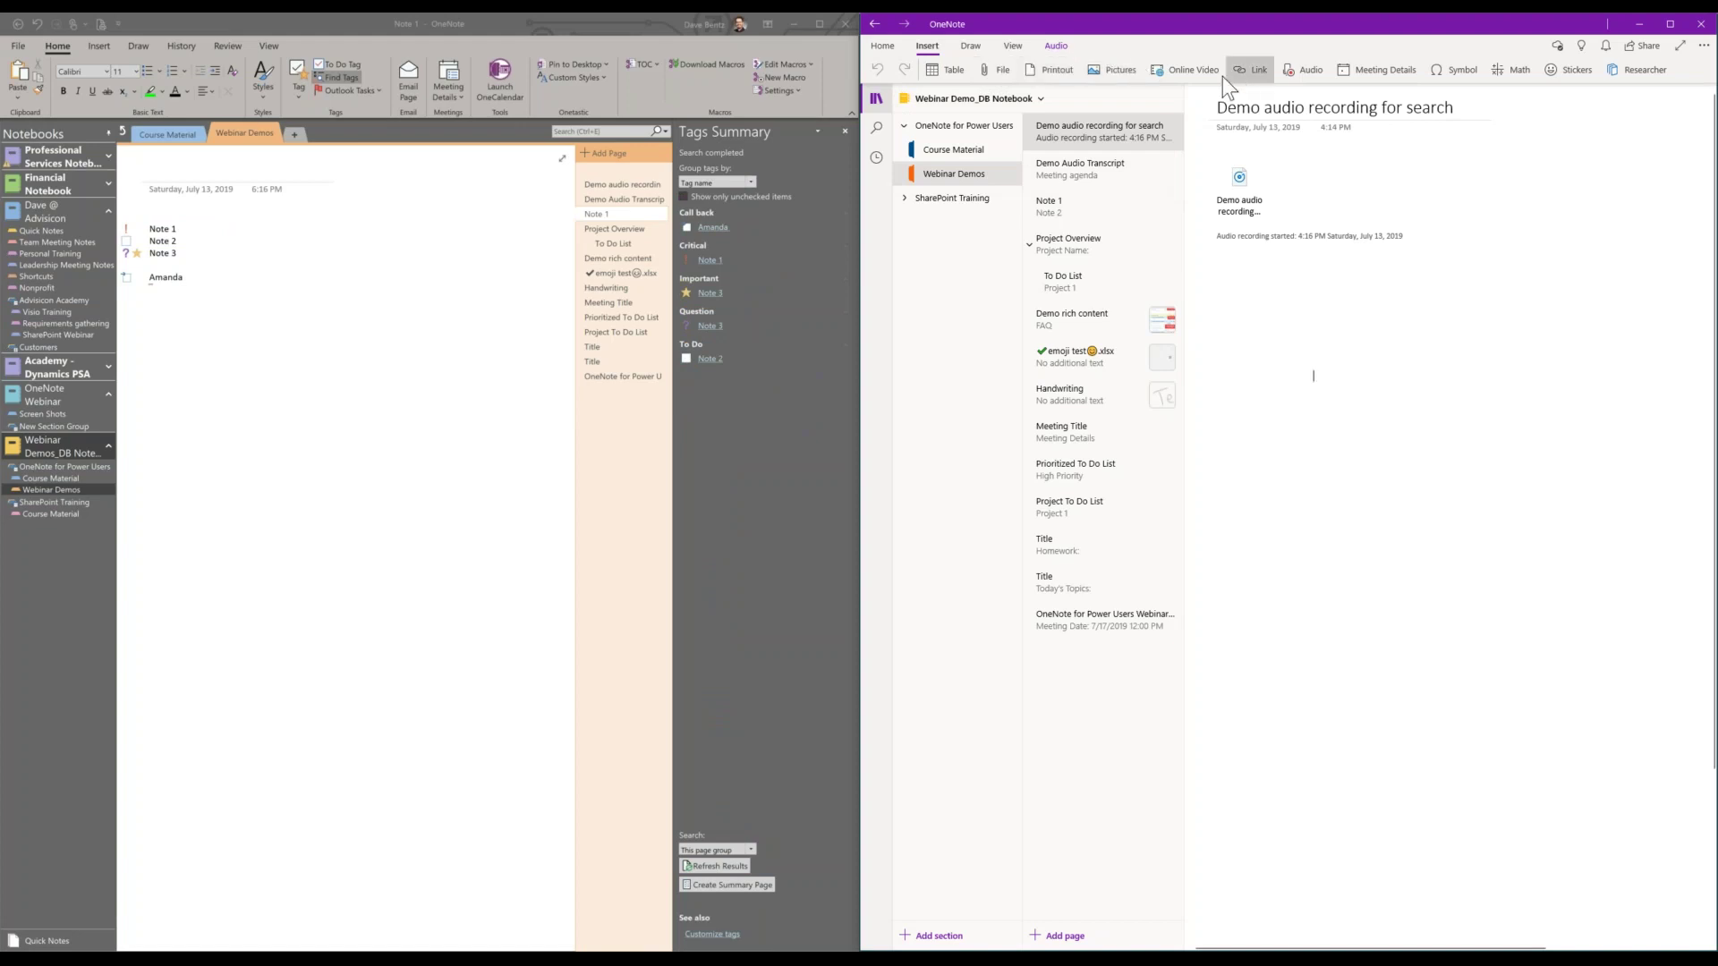
click(882, 46)
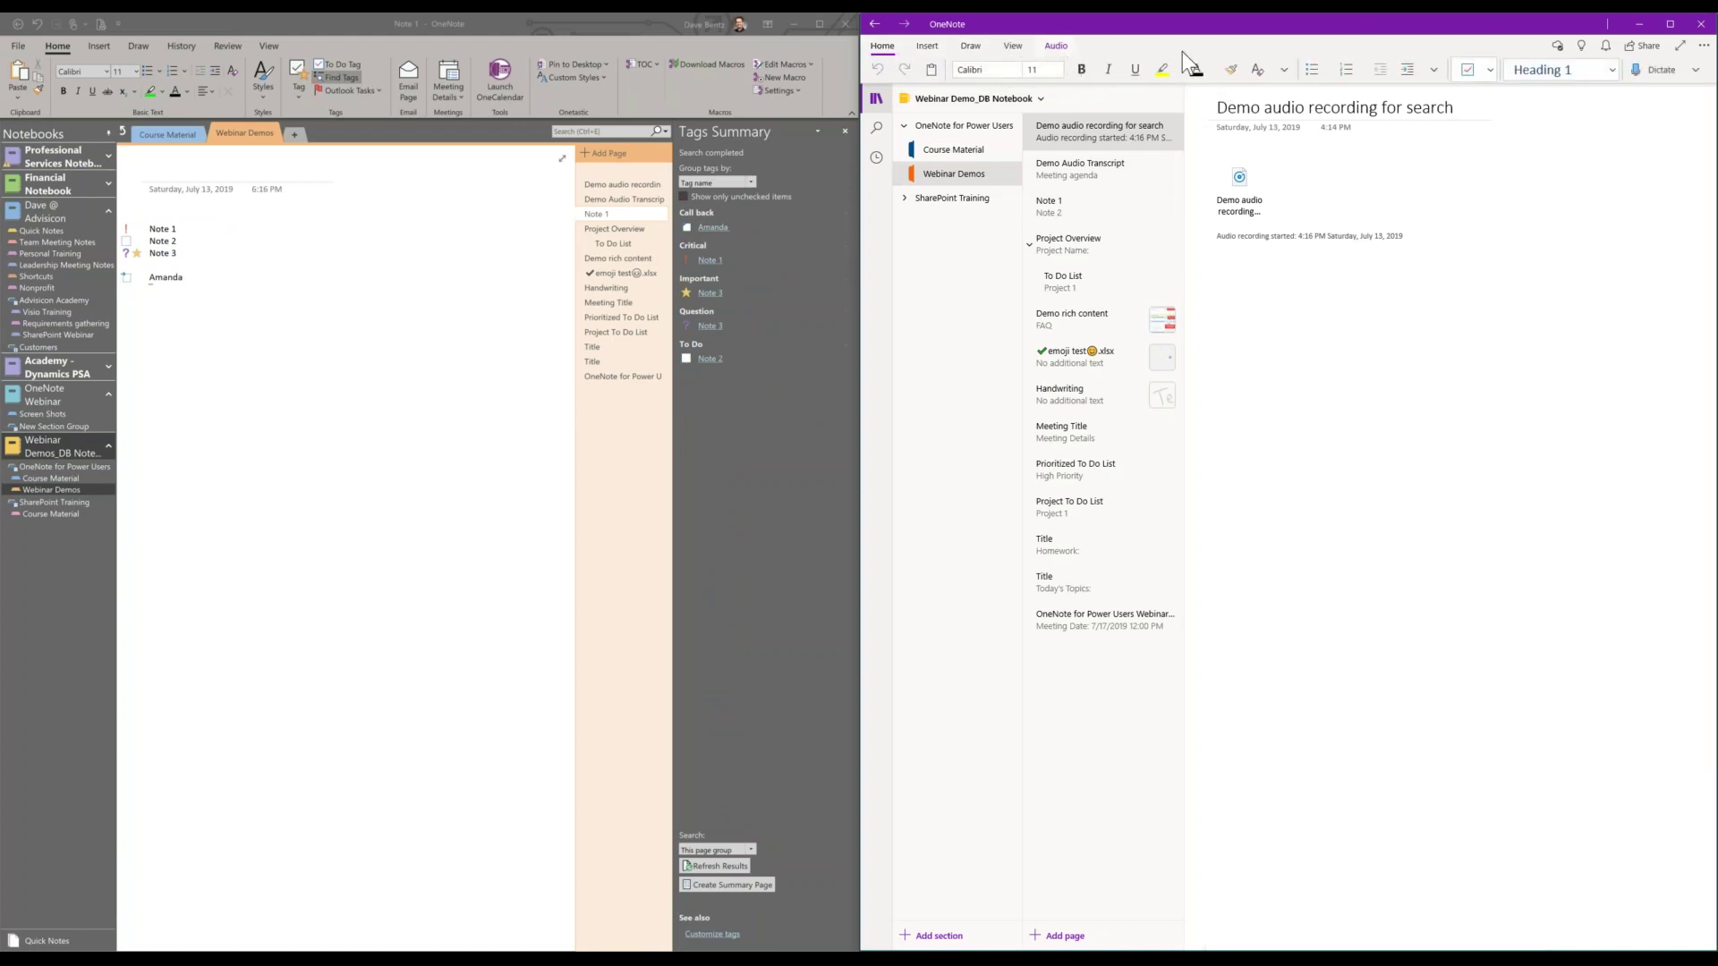
click(1491, 70)
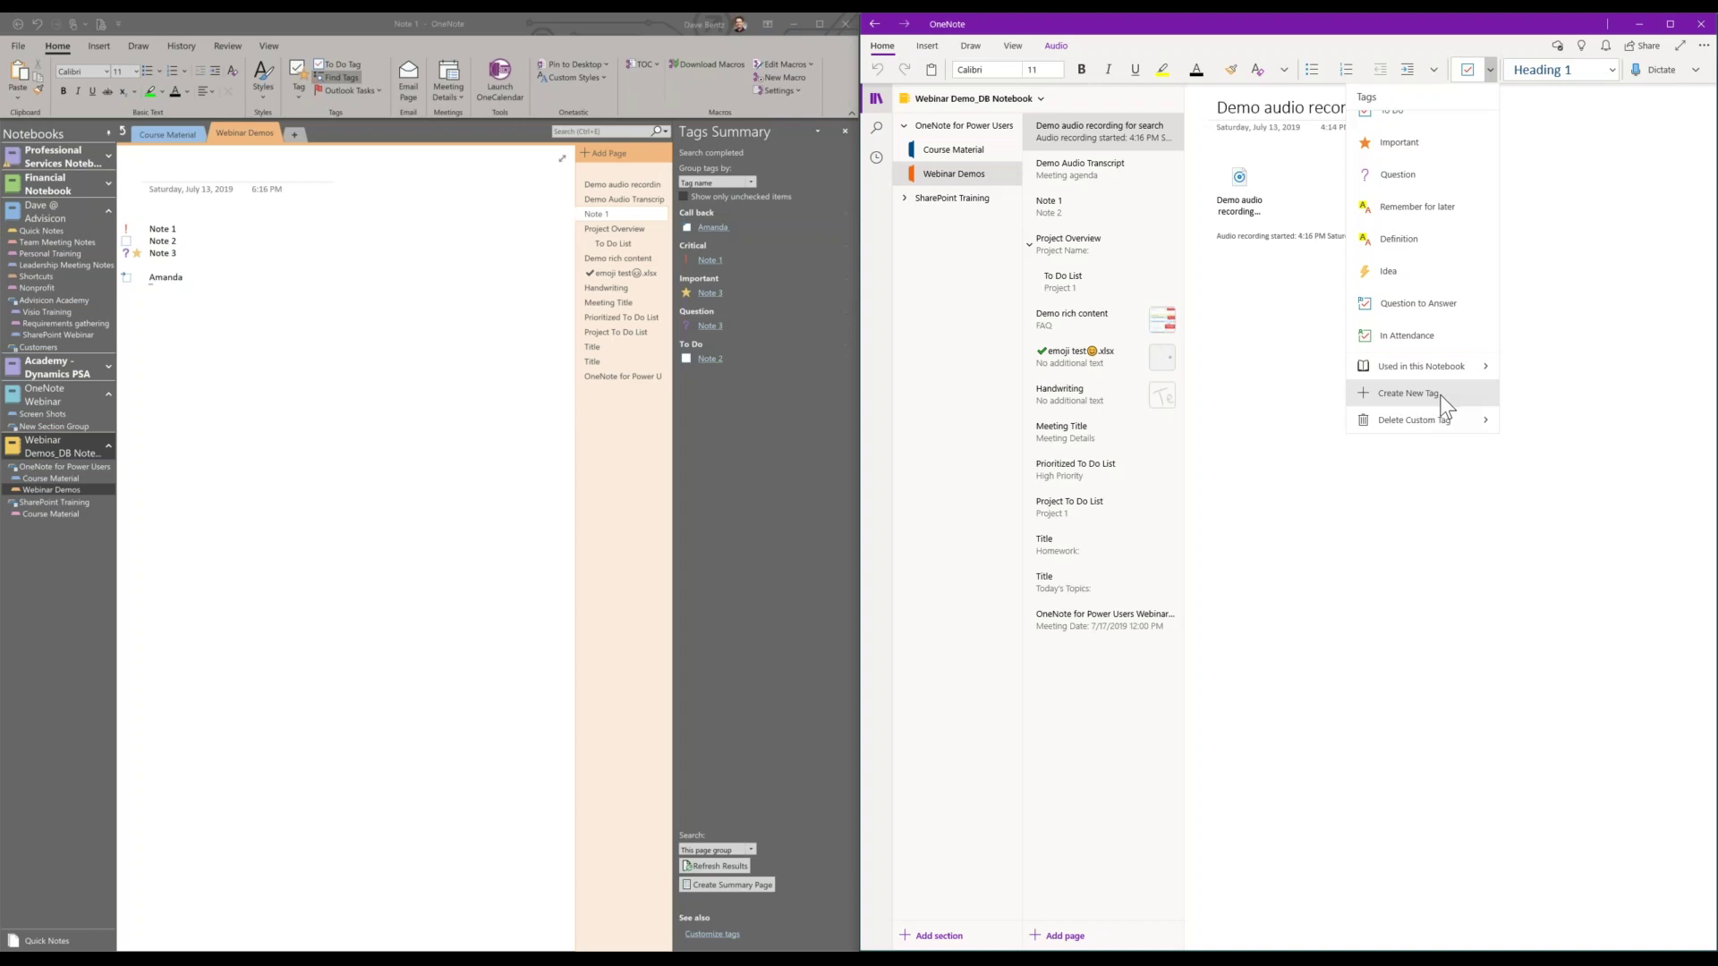
scroll(1439, 143, up, 1)
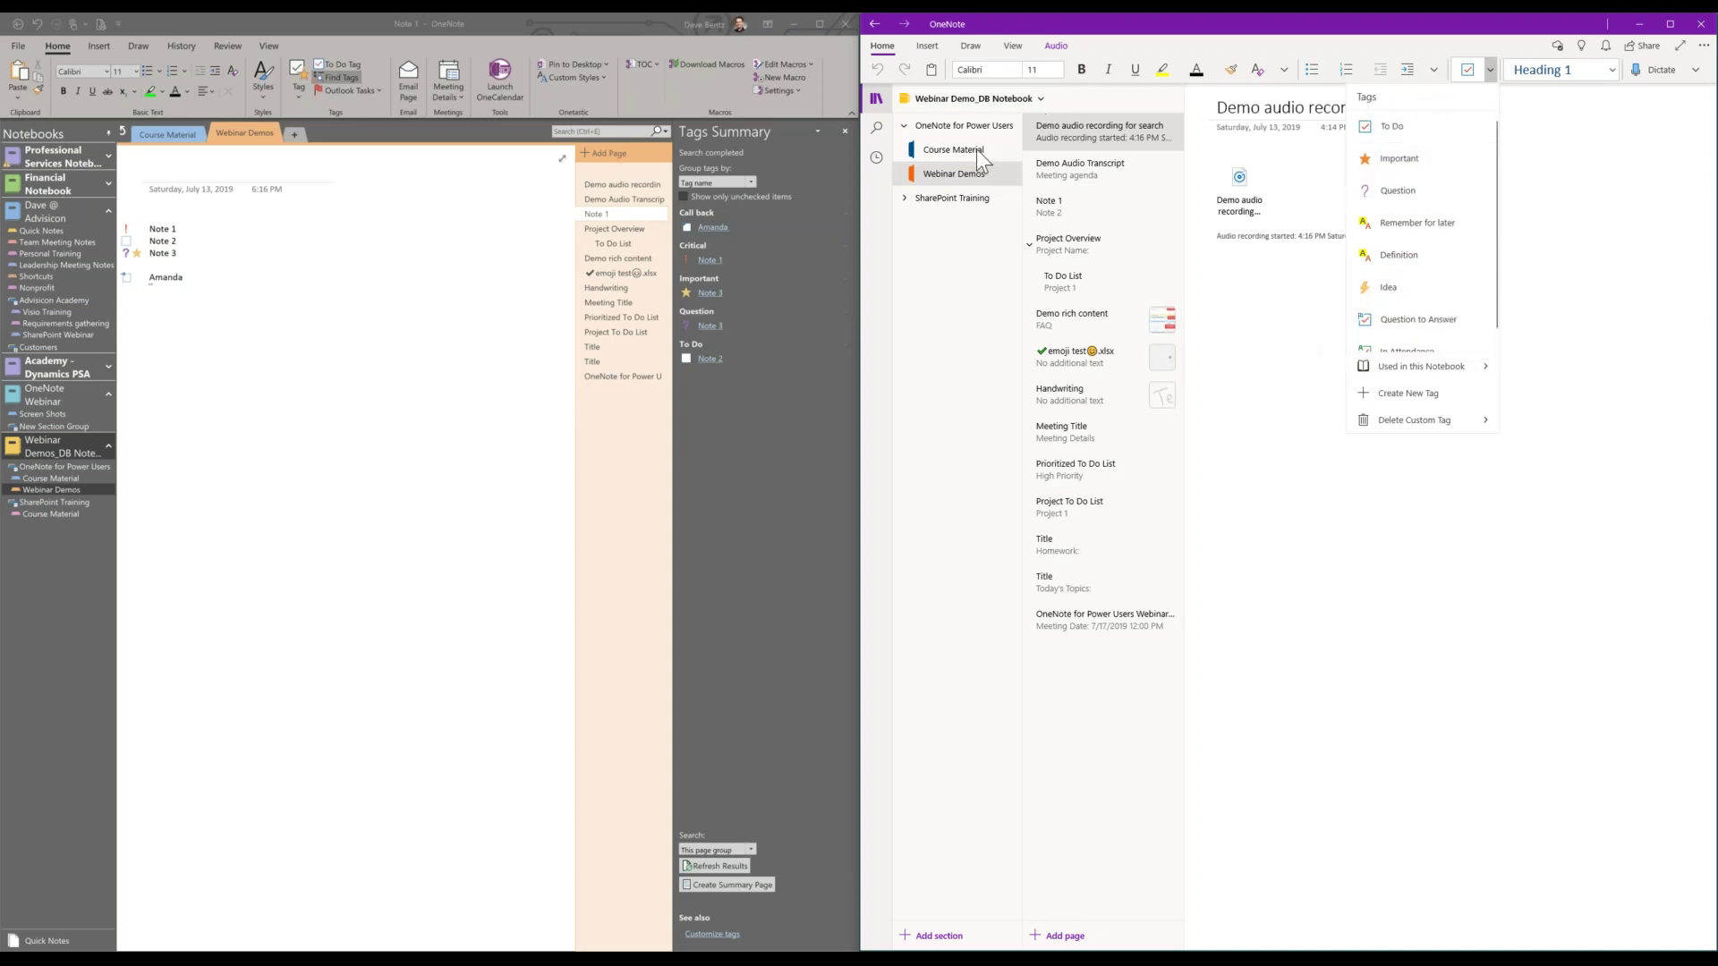
click(1317, 304)
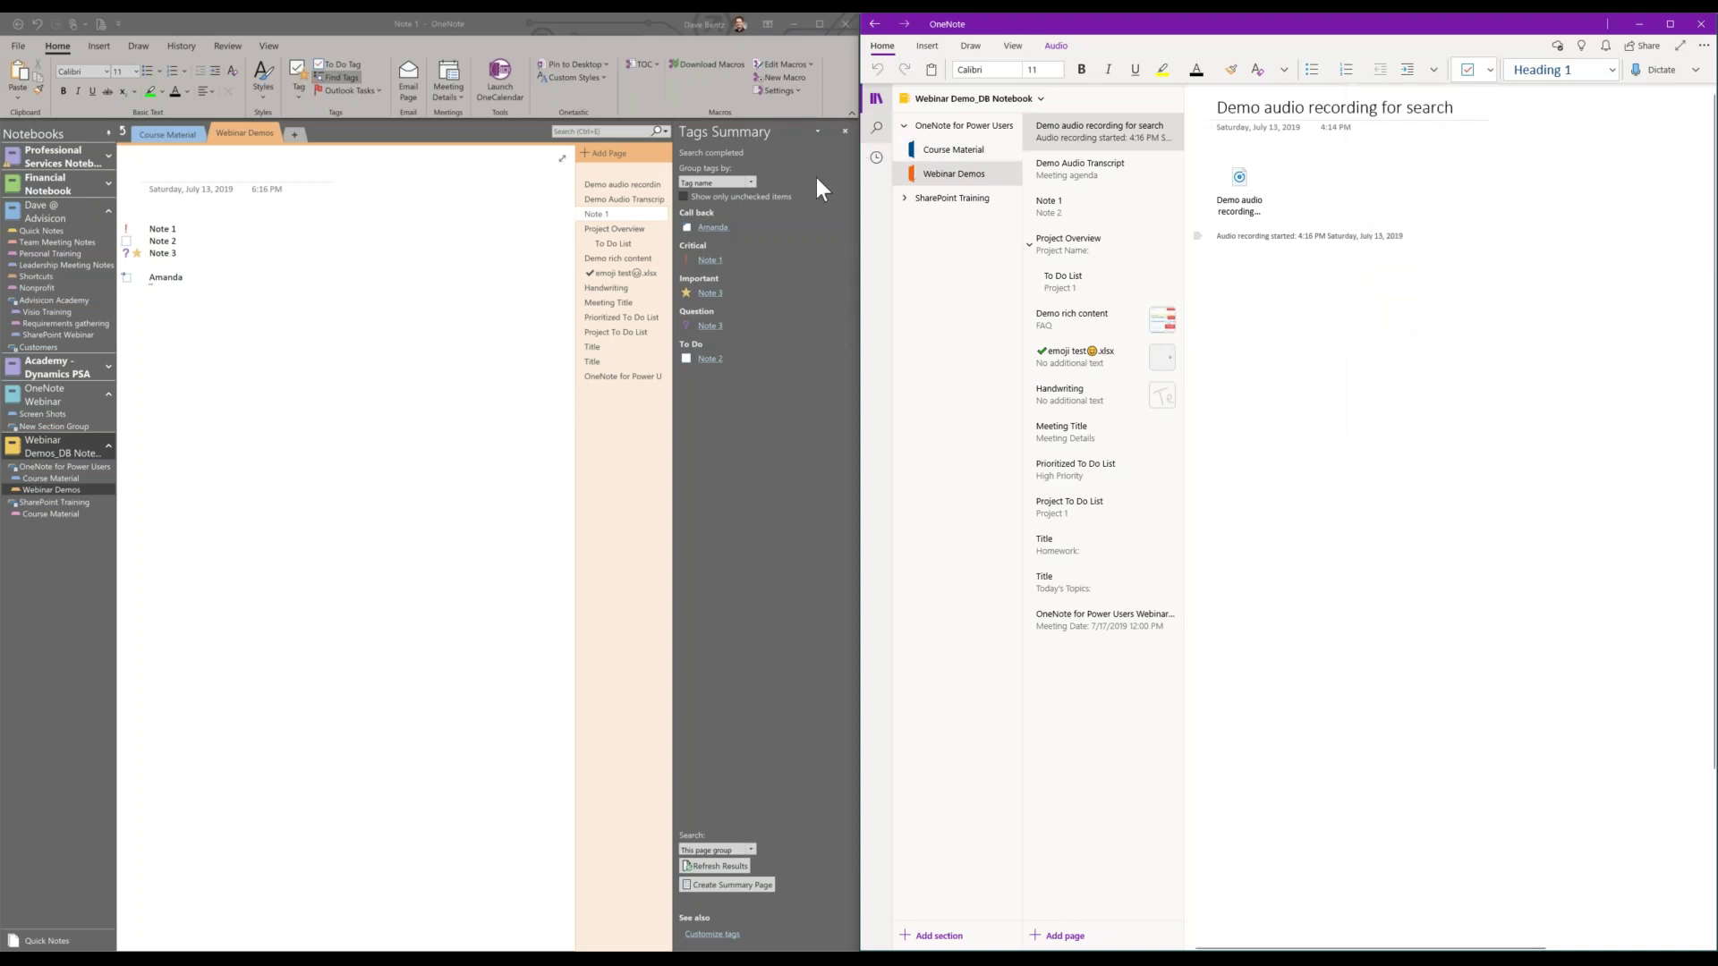
Search all notebooks for "call back" in the OneNote app and check the matching tags.
click(877, 131)
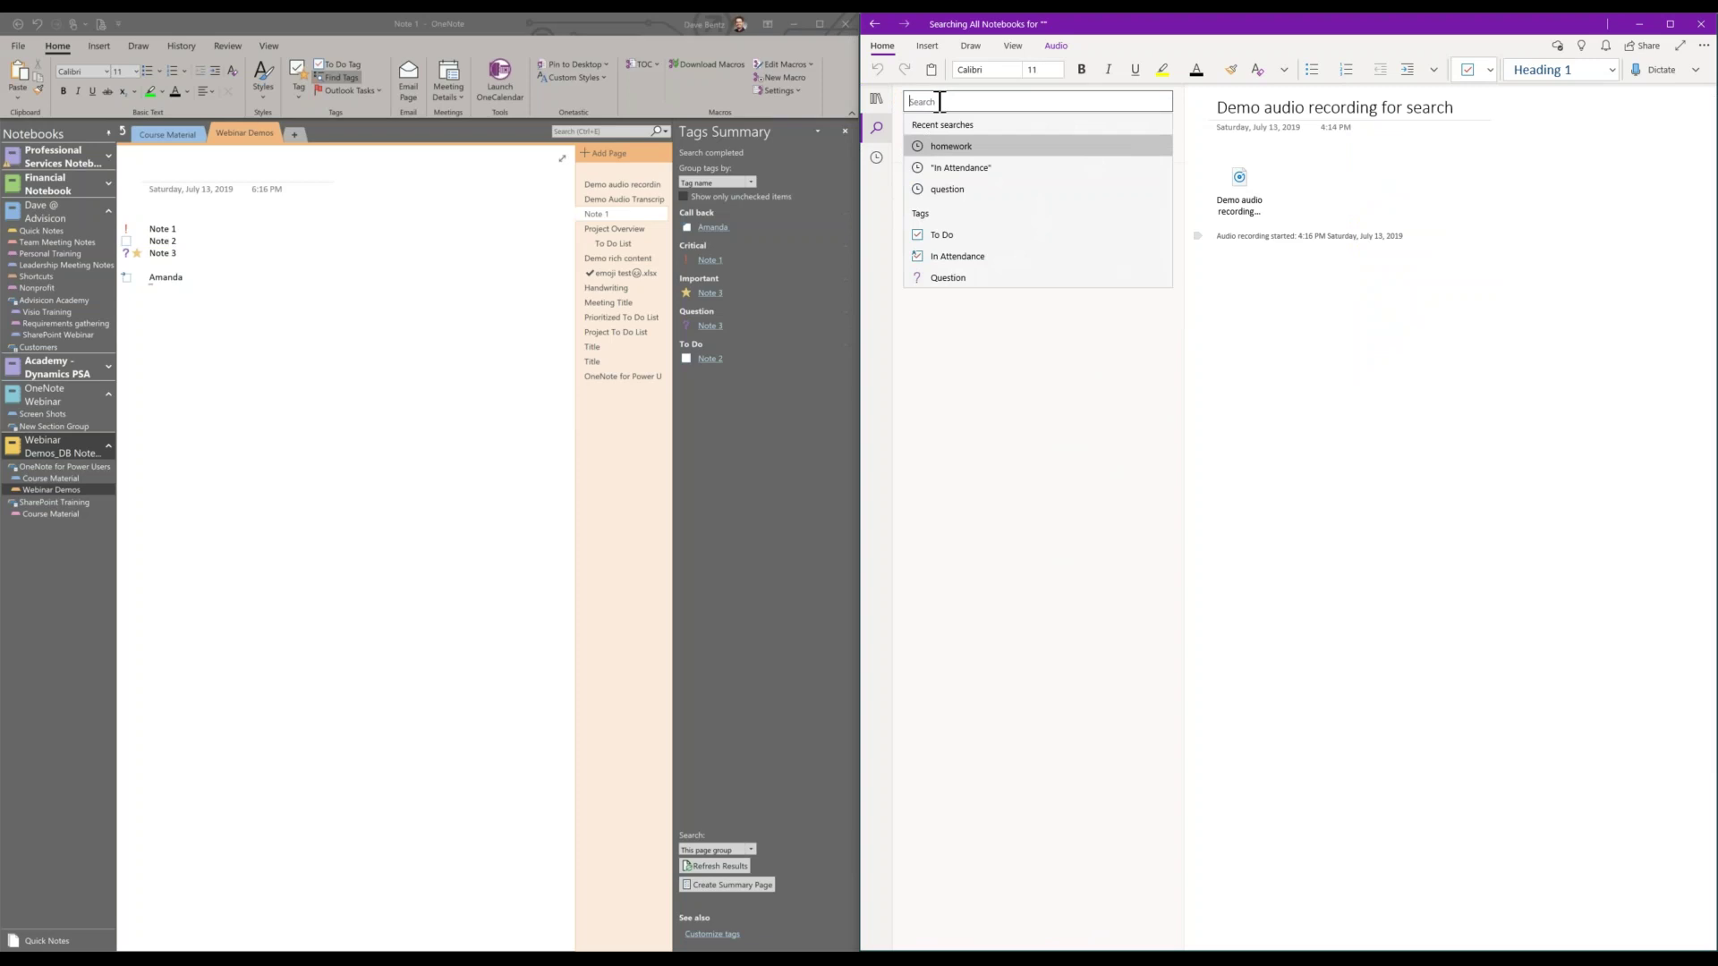
text(call back)
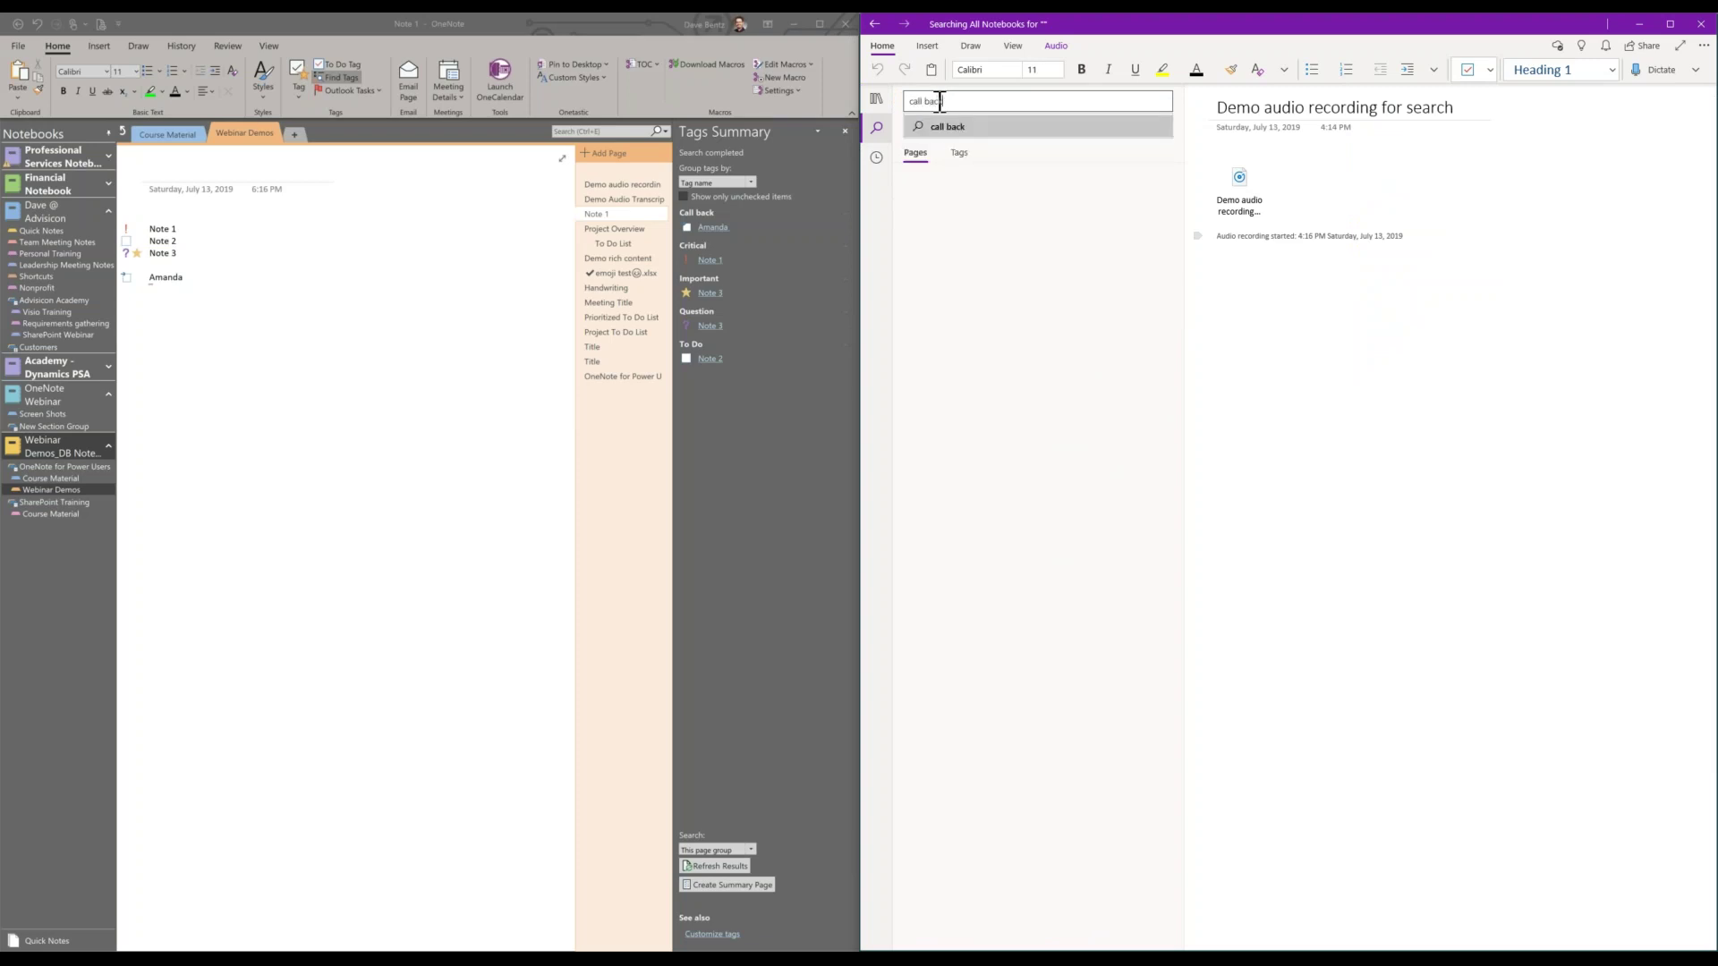
key(Return)
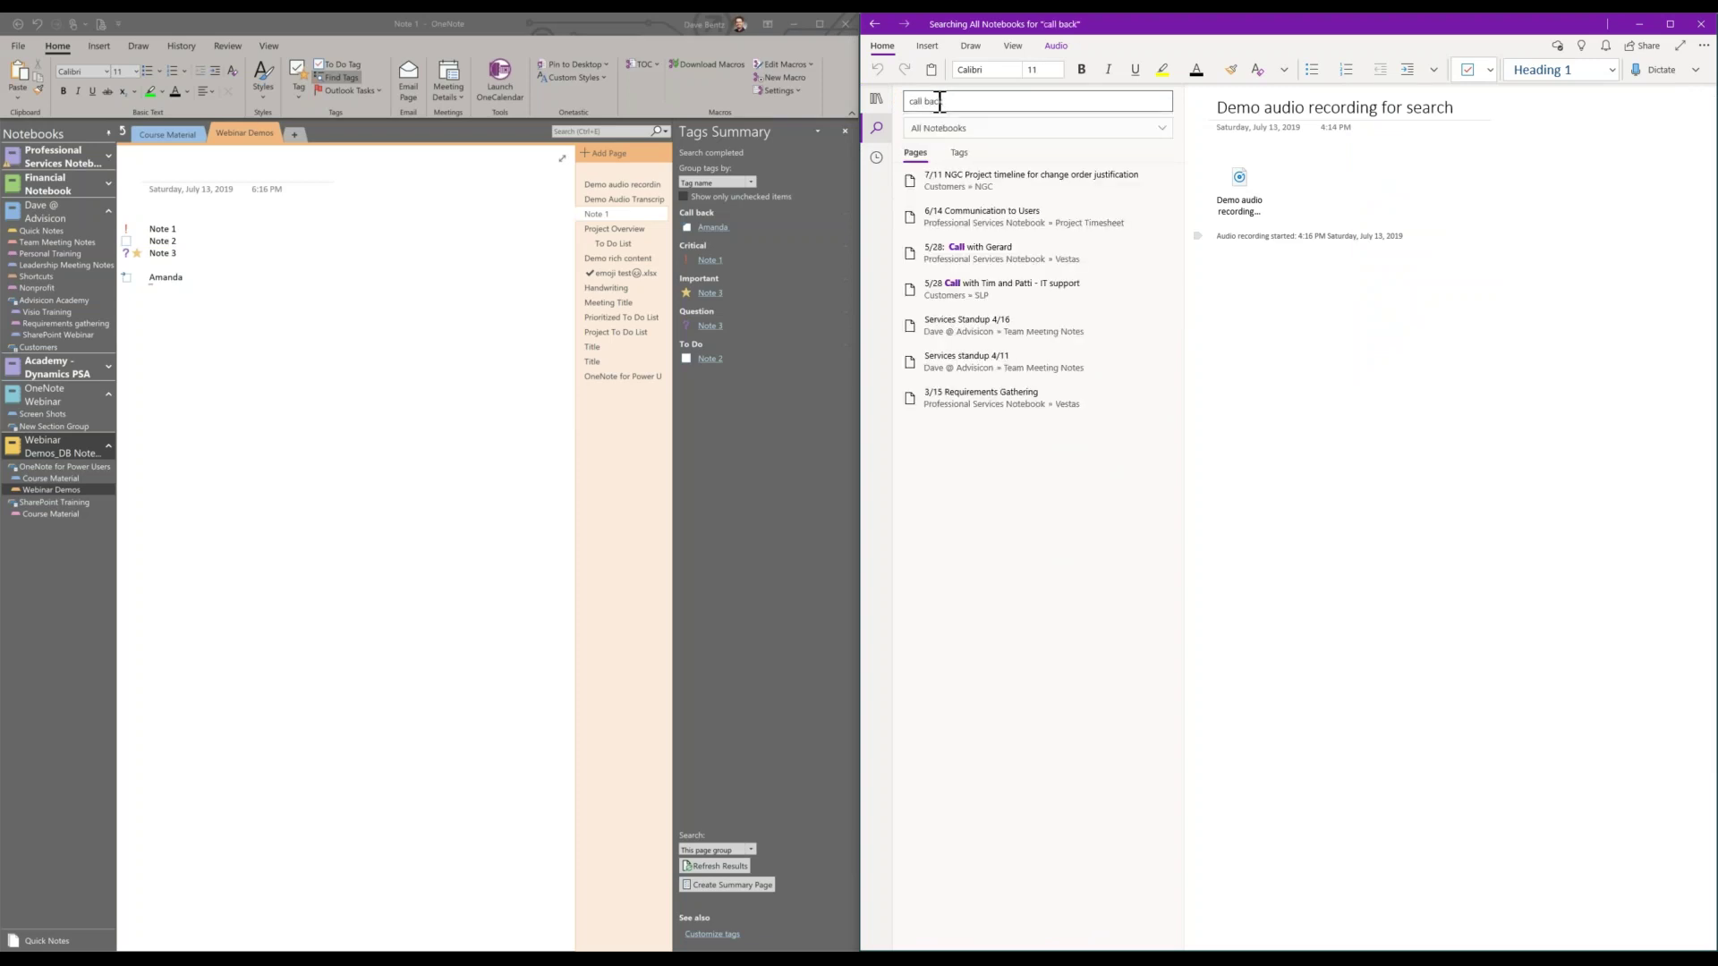
click(956, 154)
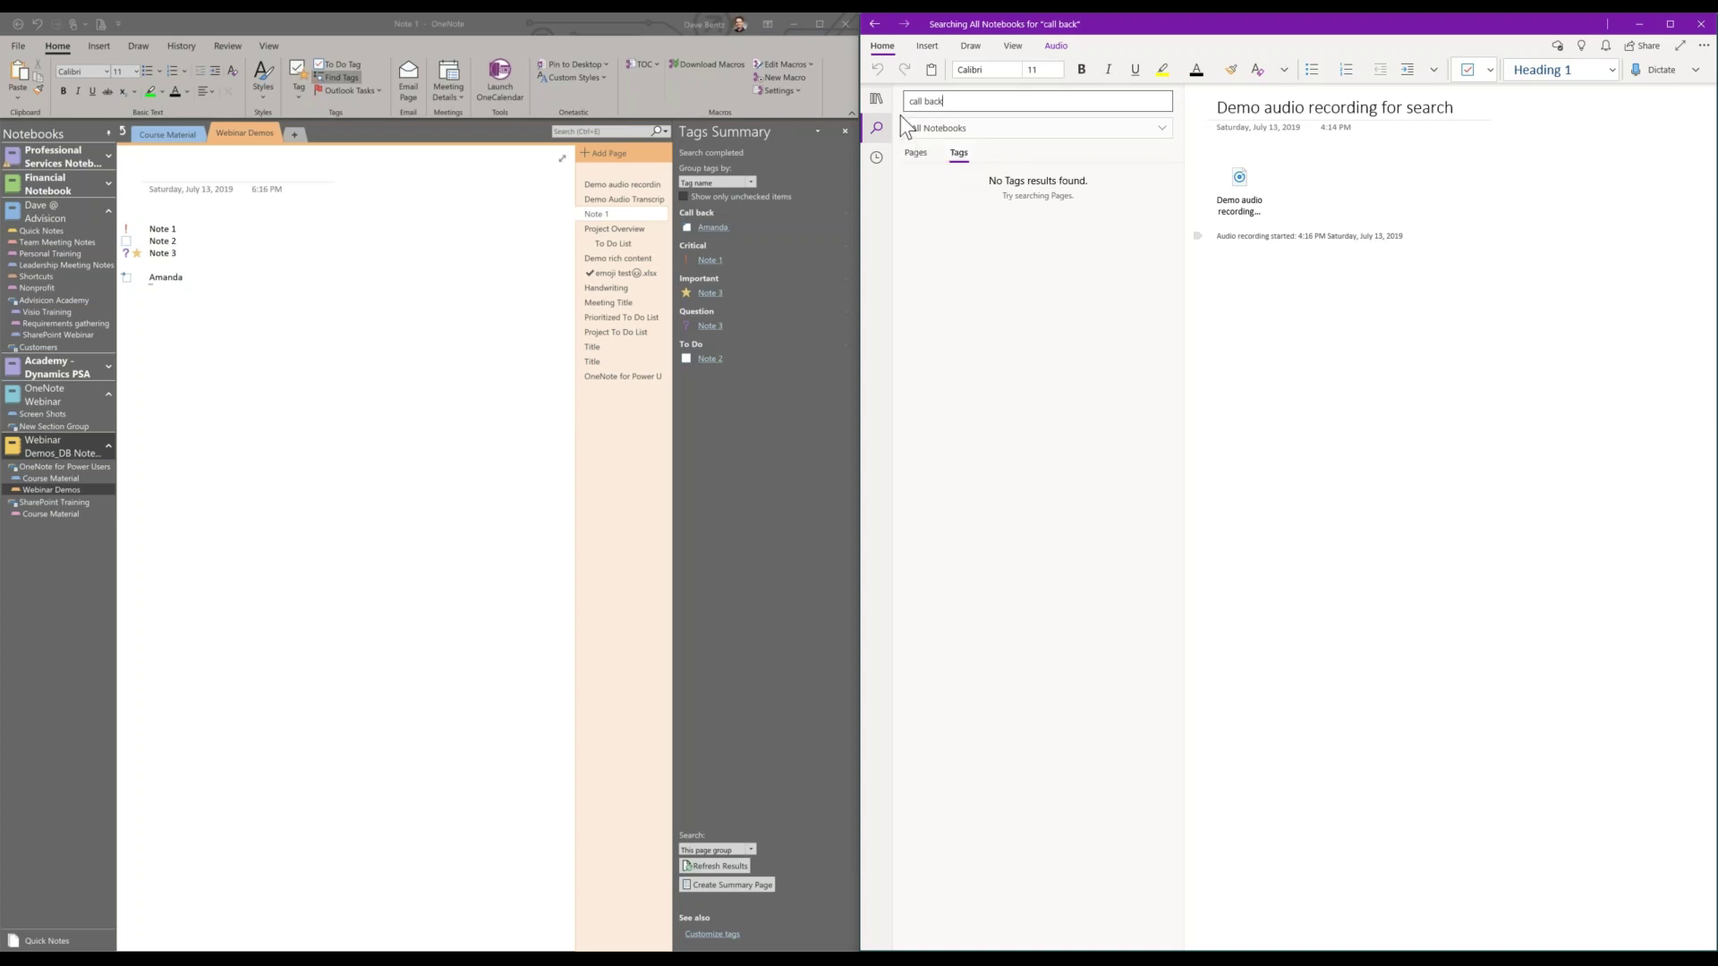
Return to the notebook navigation and sync the Webinar Demo_DB Notebook in the OneNote app.
click(875, 100)
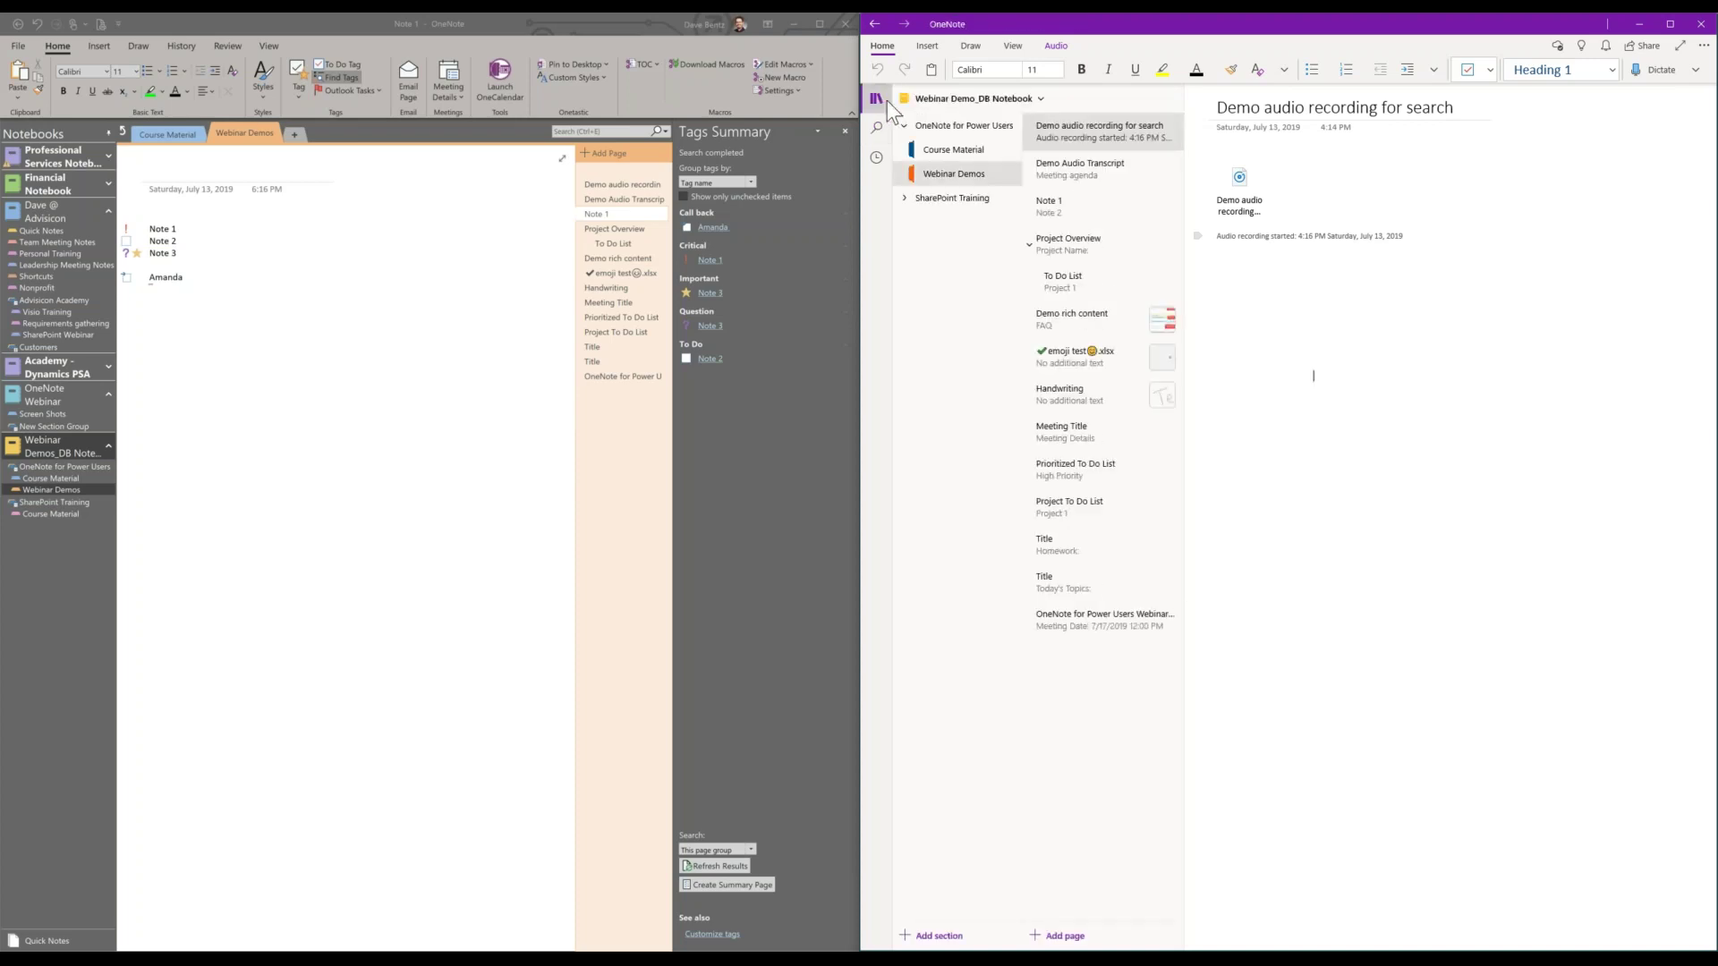
right_click(924, 101)
click(993, 136)
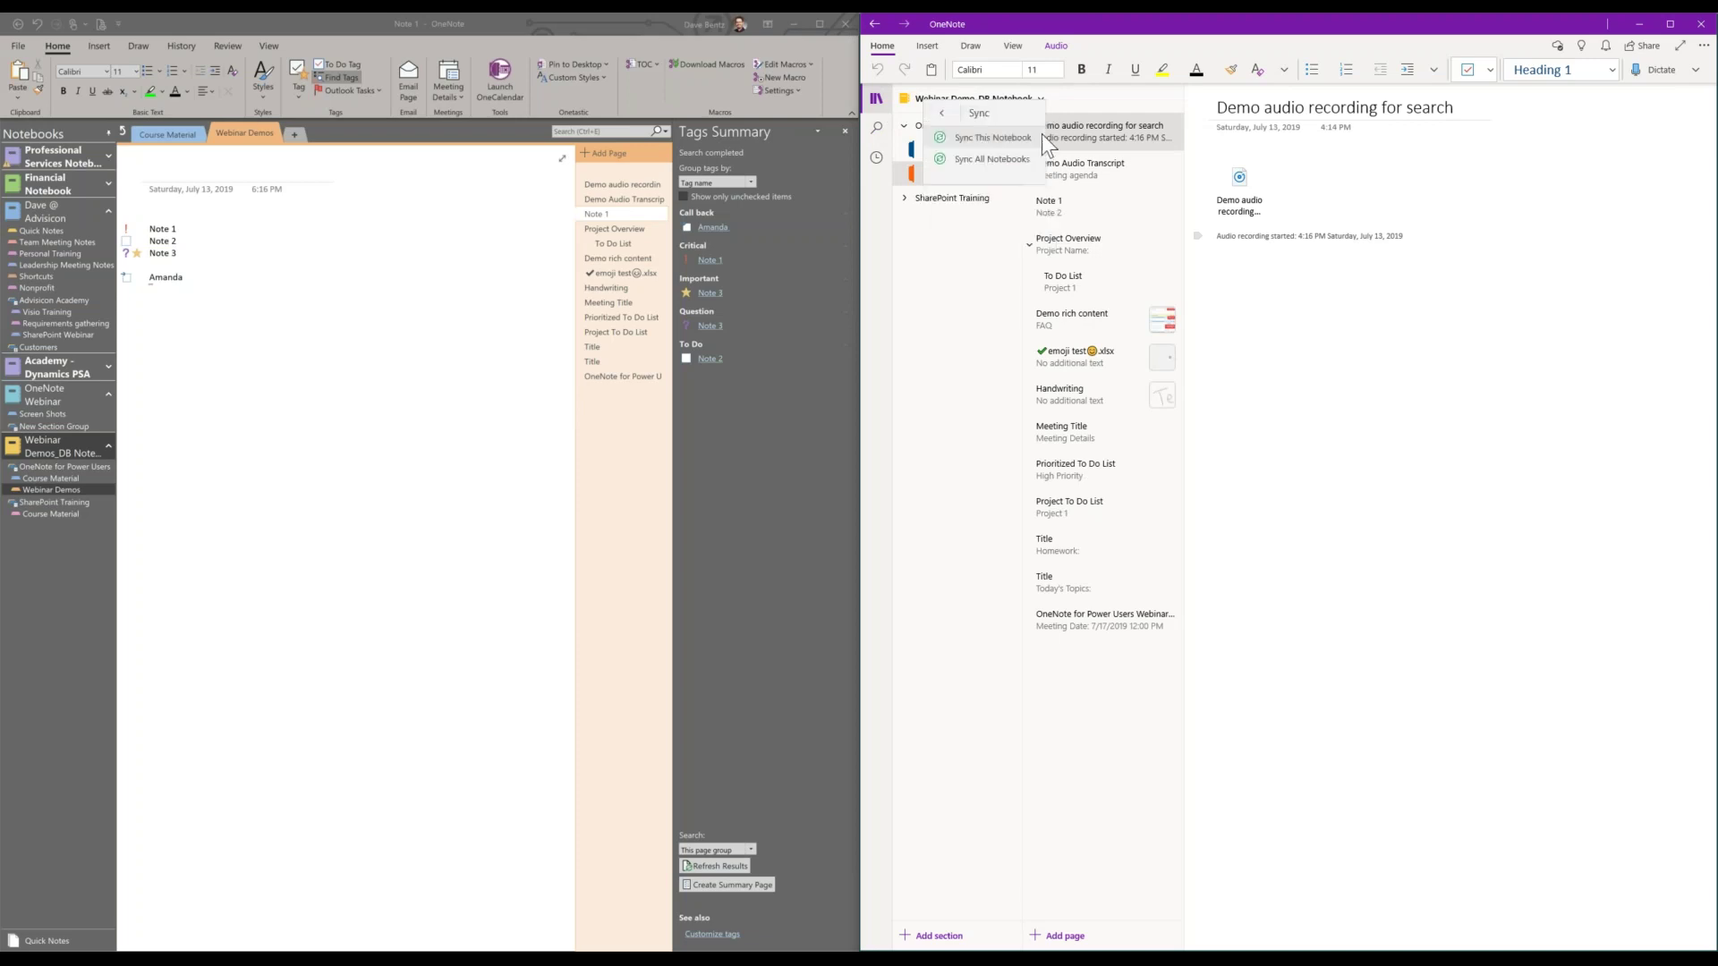
click(1018, 140)
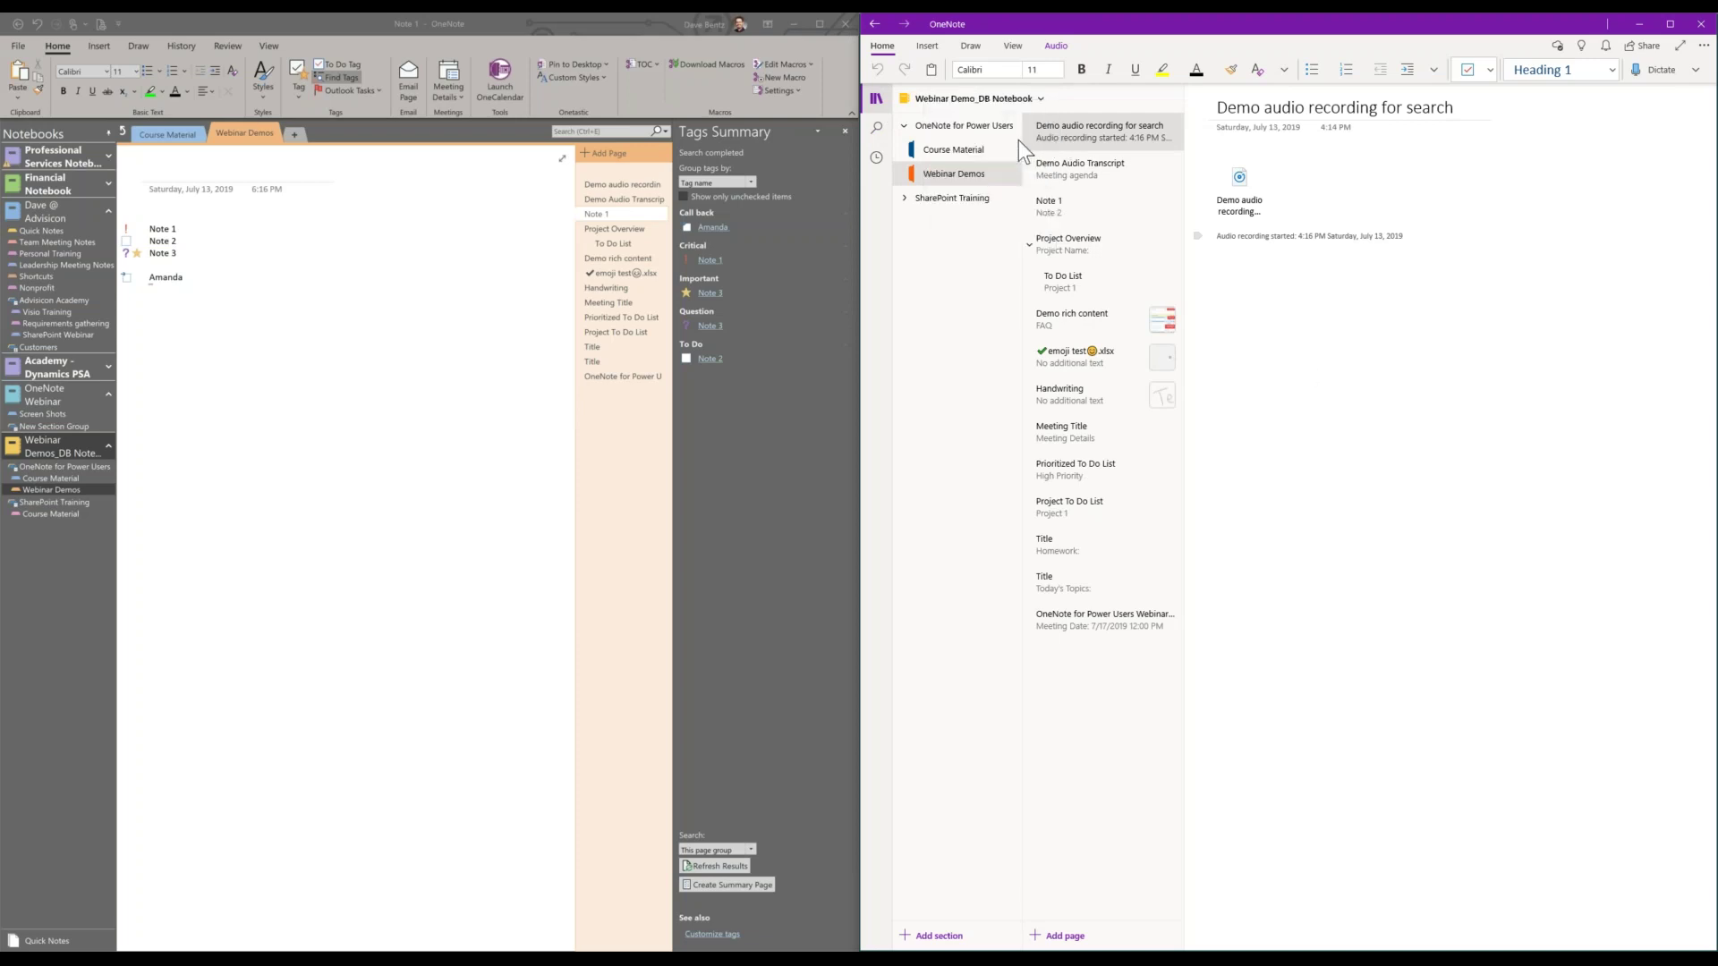
Search all notebooks for the "In Attendance" tag in the OneNote app and check the search scope options.
click(878, 130)
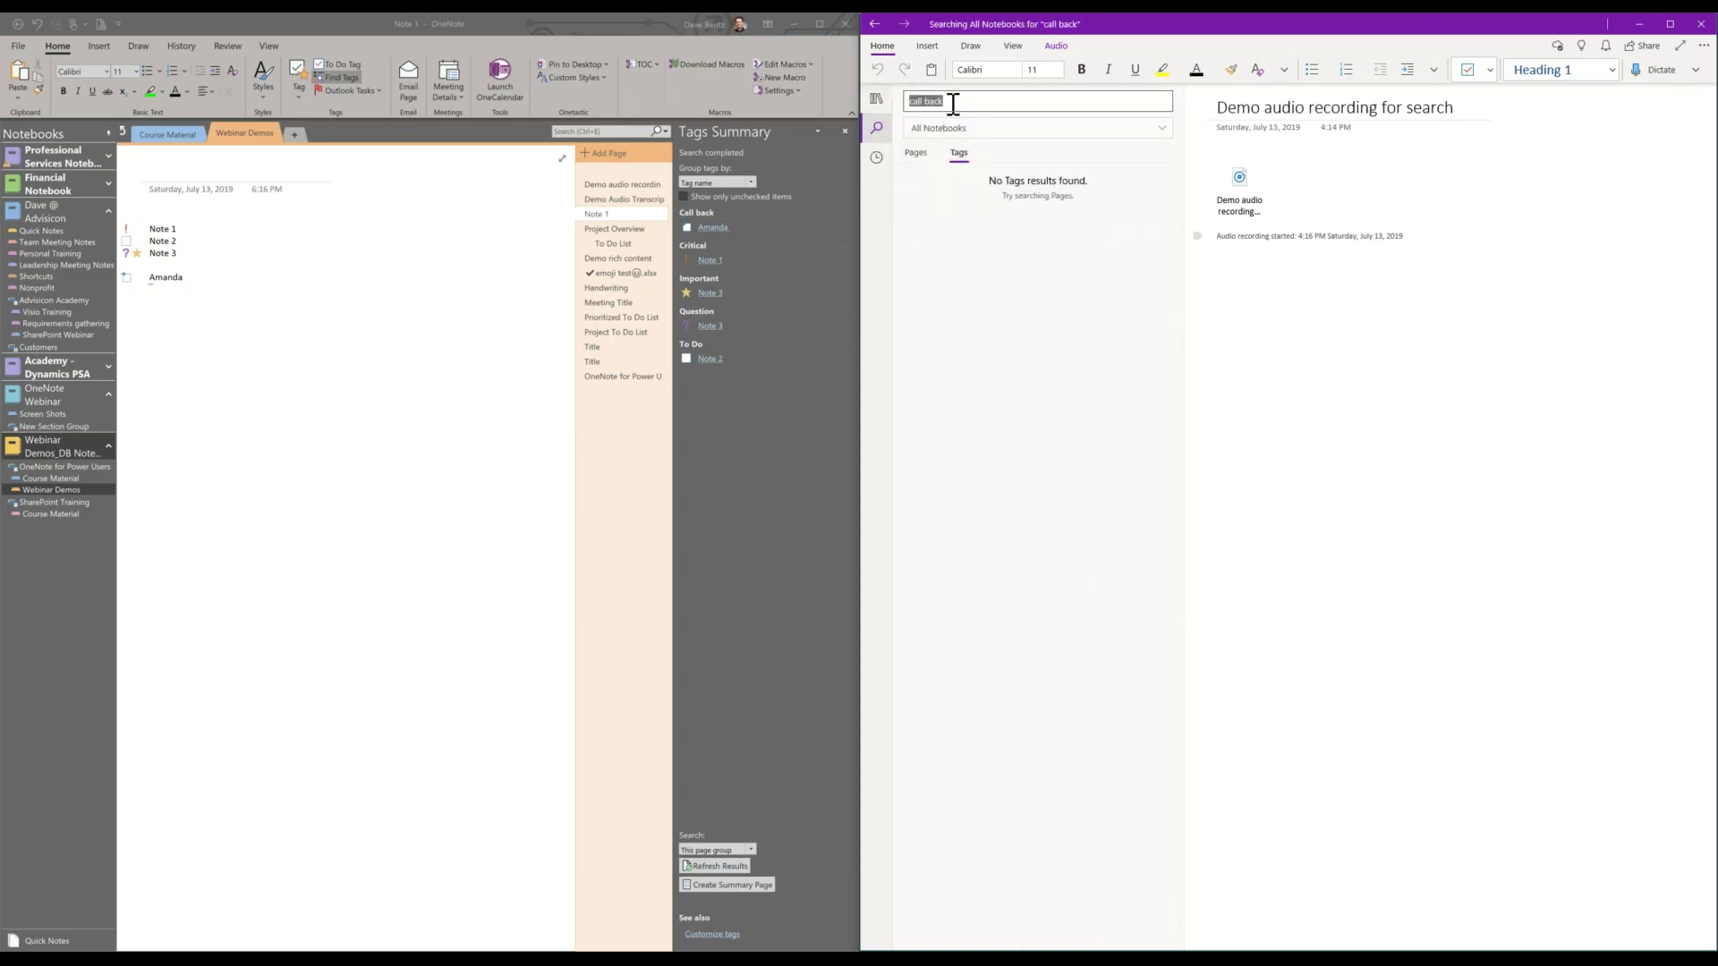
text(att)
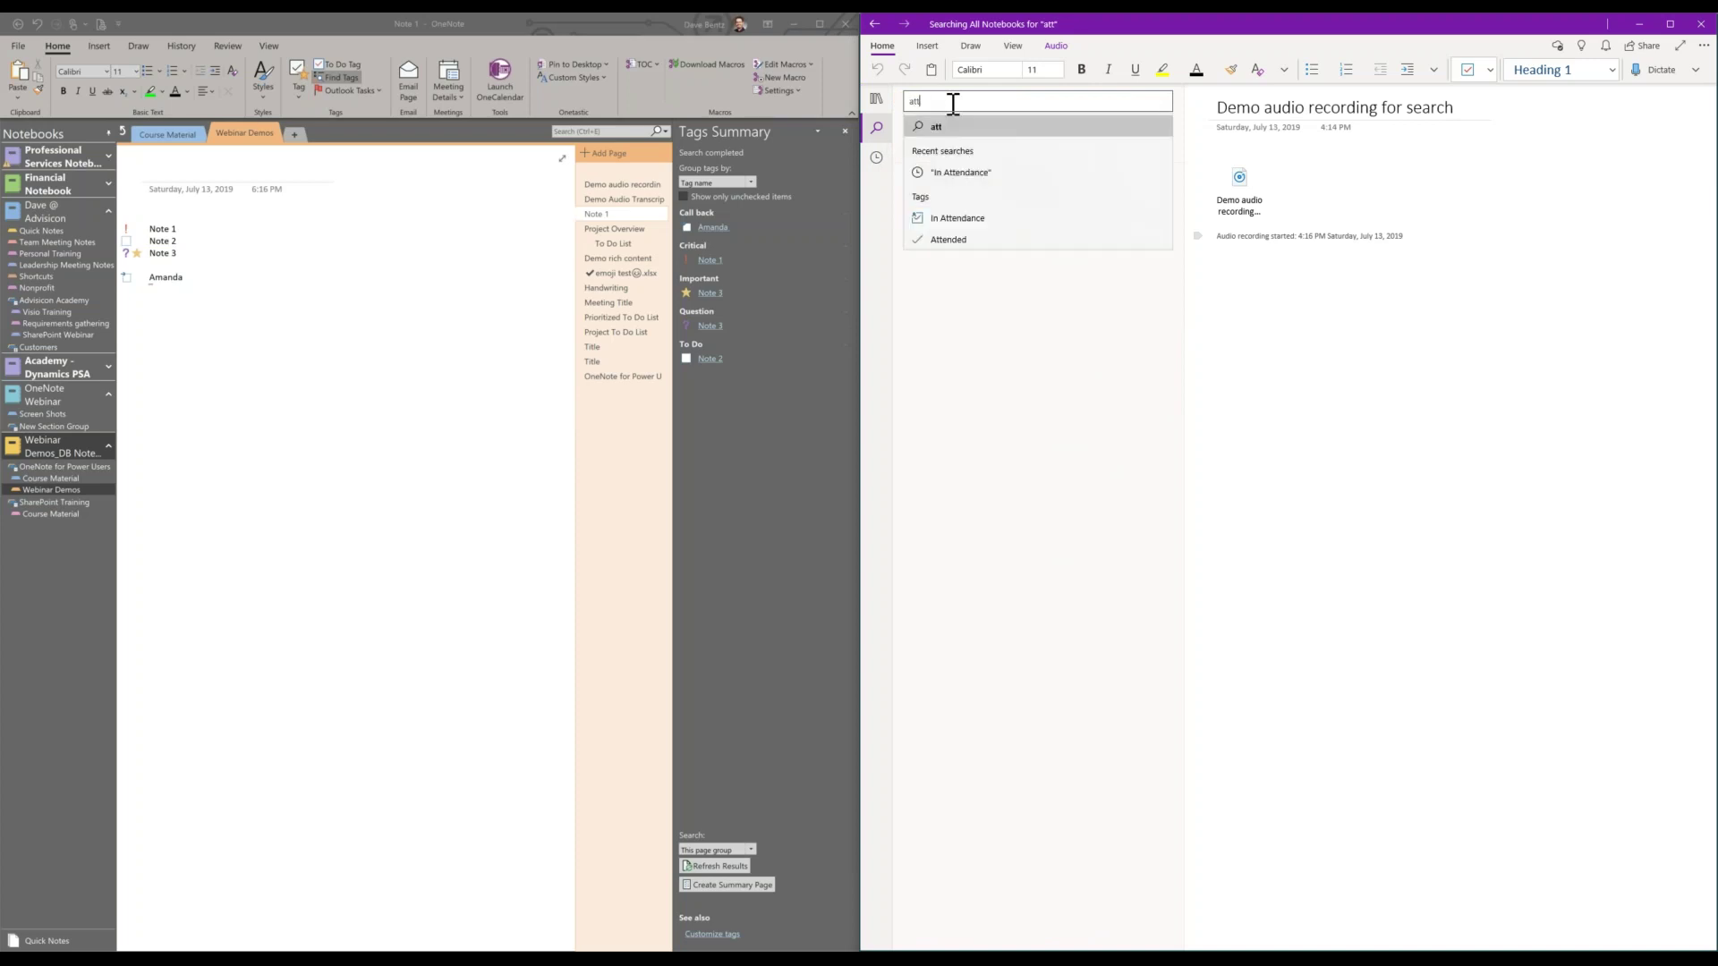
click(963, 173)
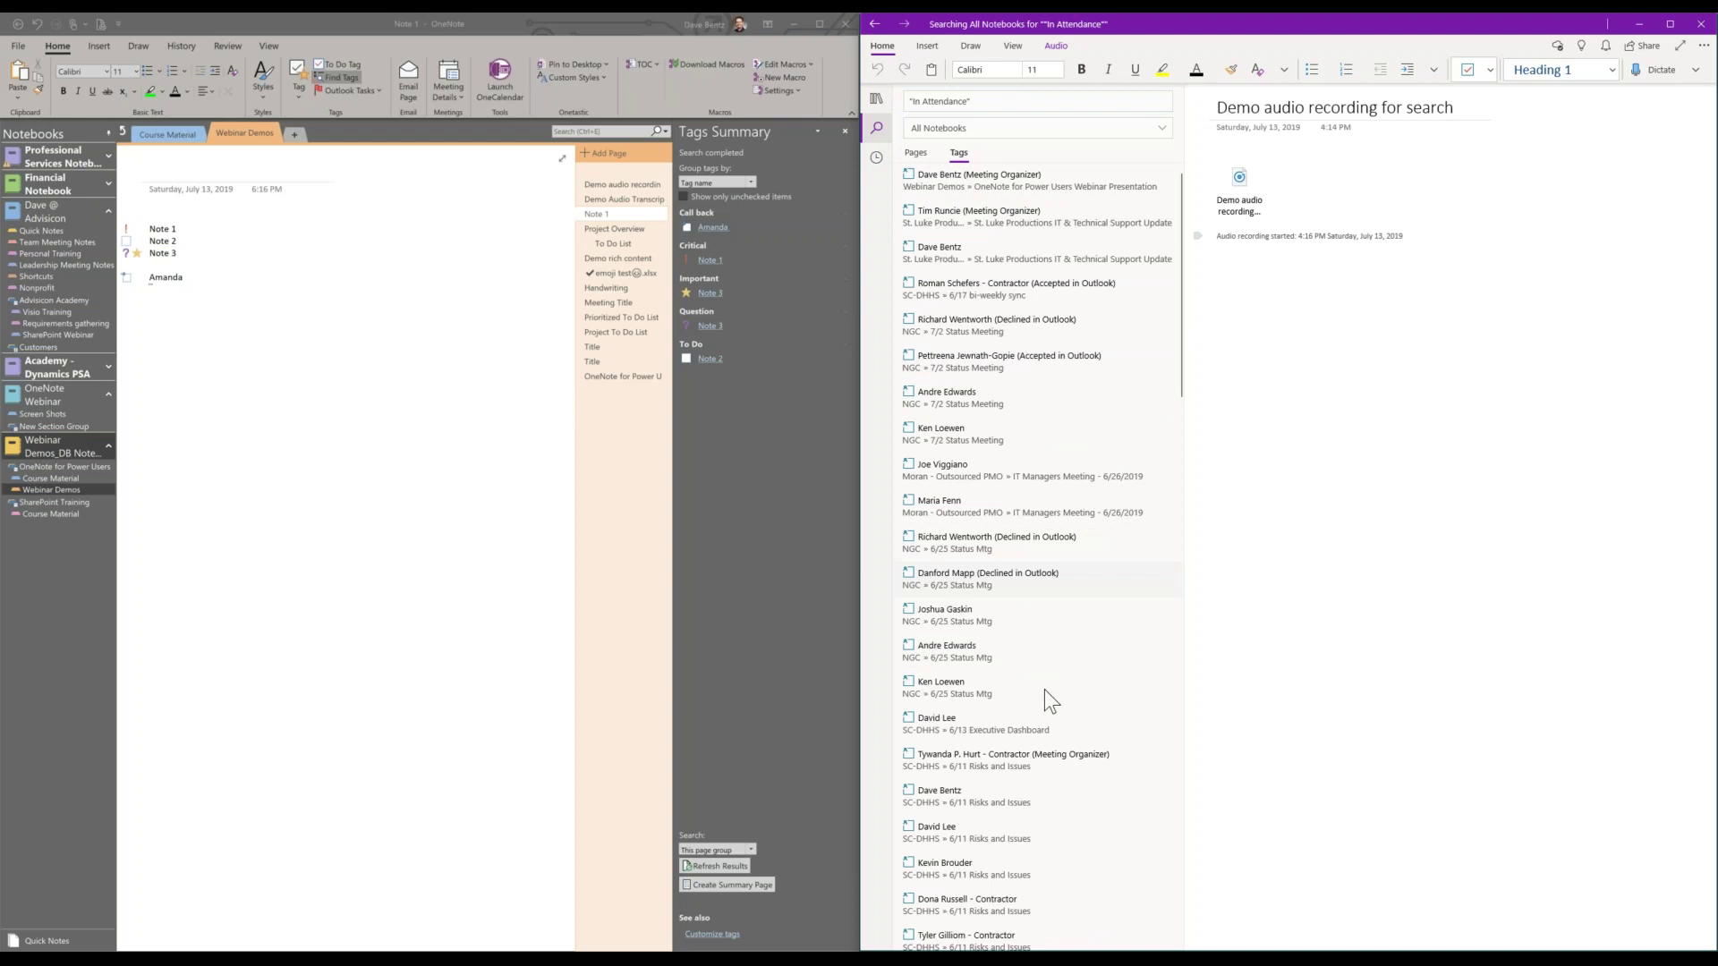
click(1115, 124)
click(1113, 128)
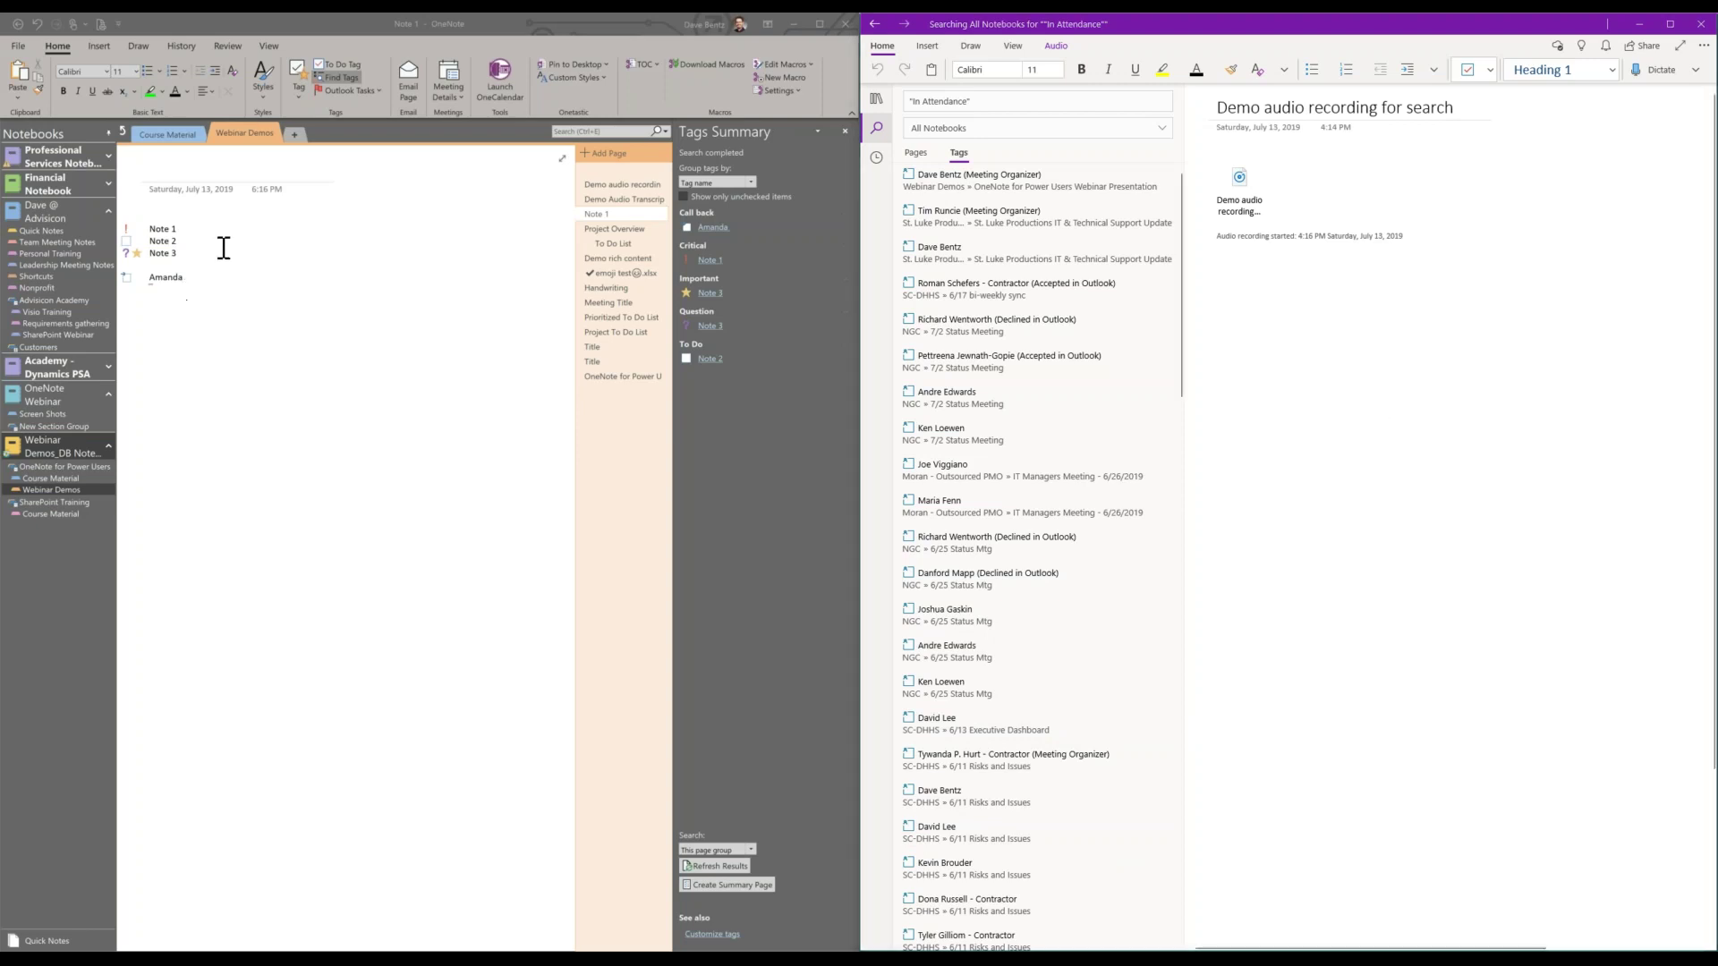
Switch to OneNote 2016, view the Project Overview page and return to the empty line at the end of the Note 1 page.
click(203, 267)
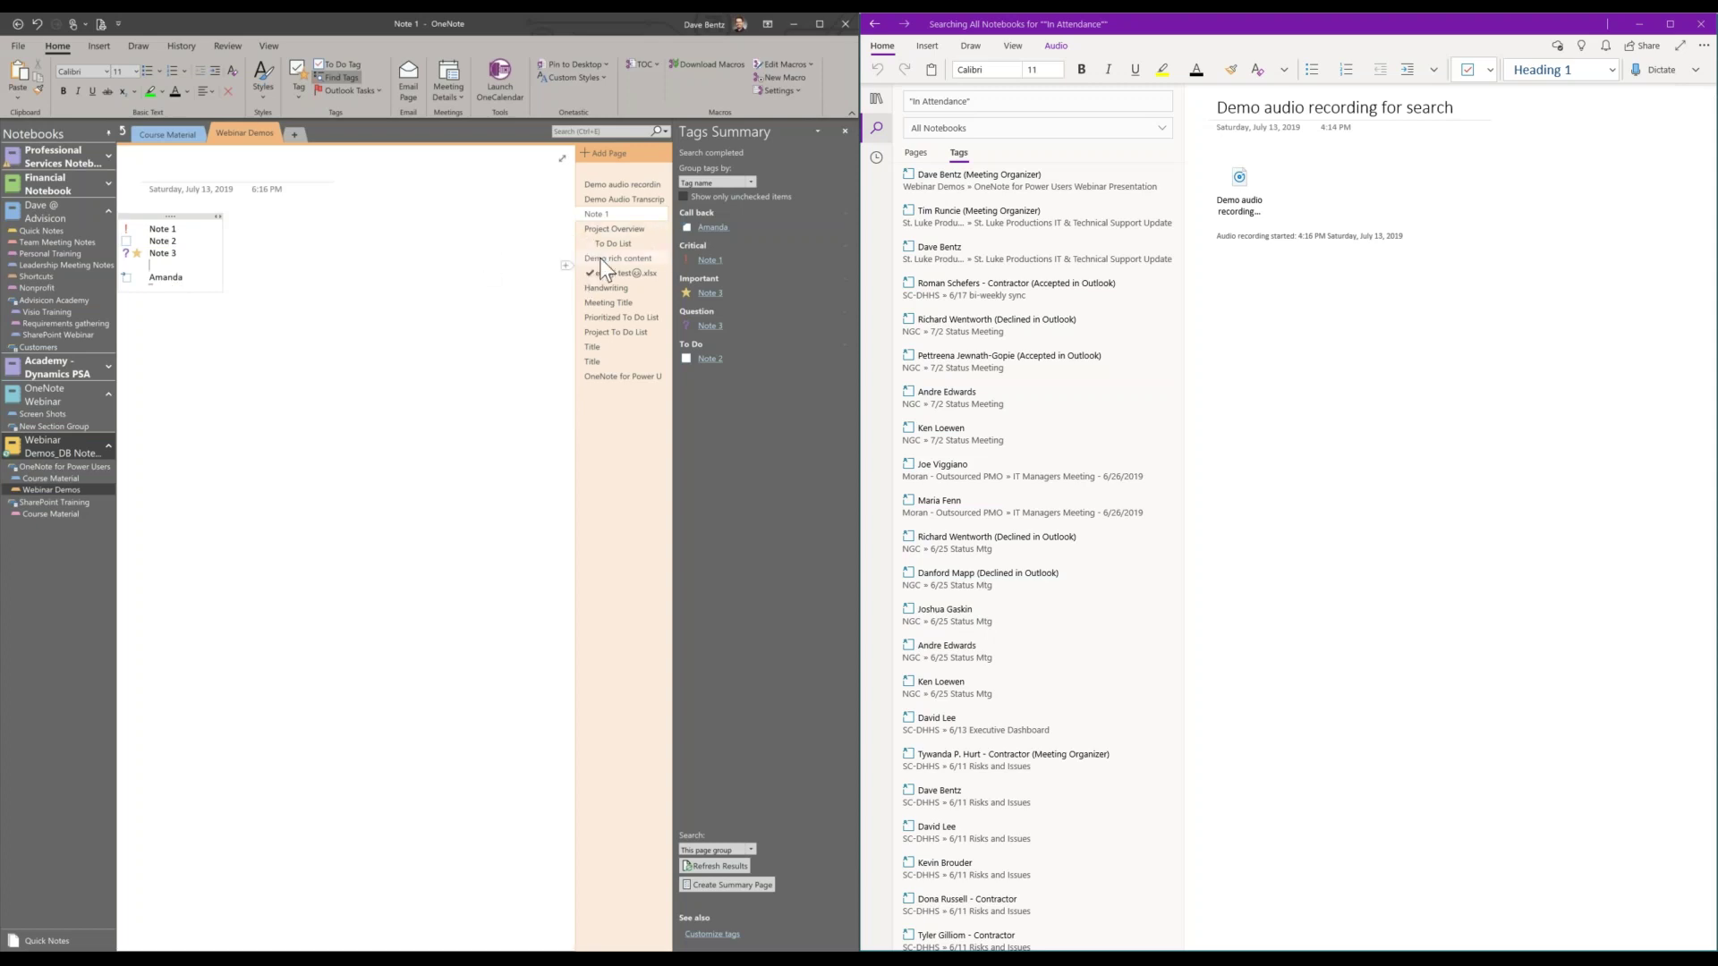
click(199, 285)
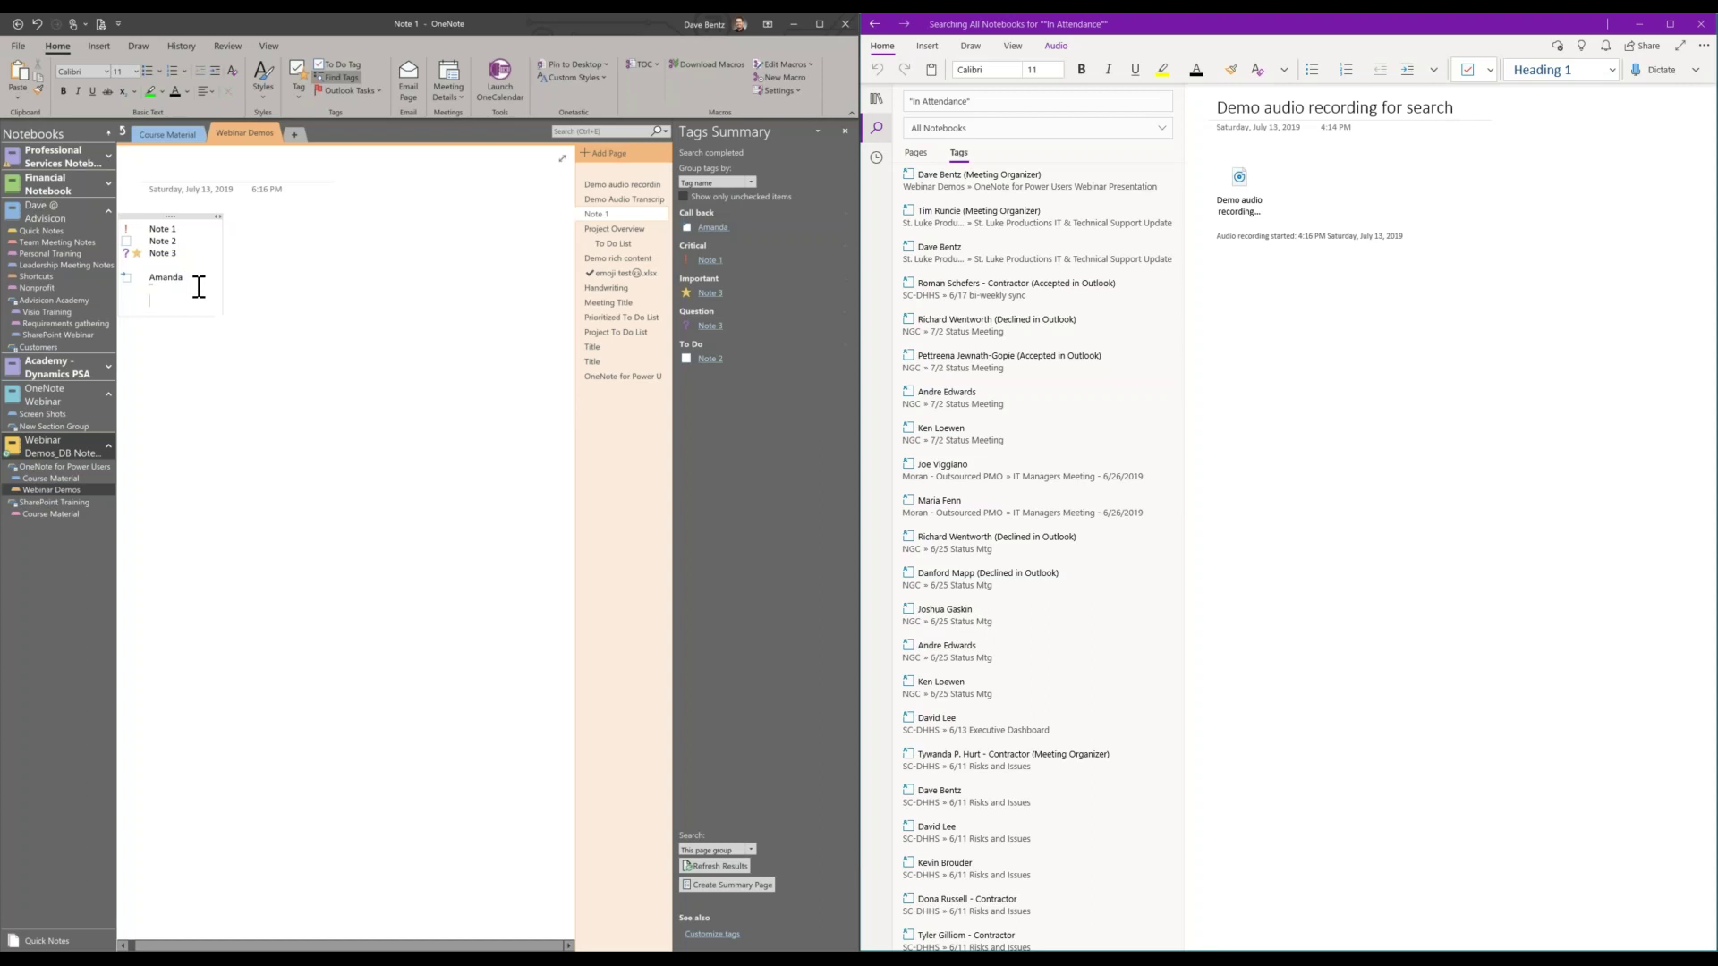
click(160, 306)
click(615, 229)
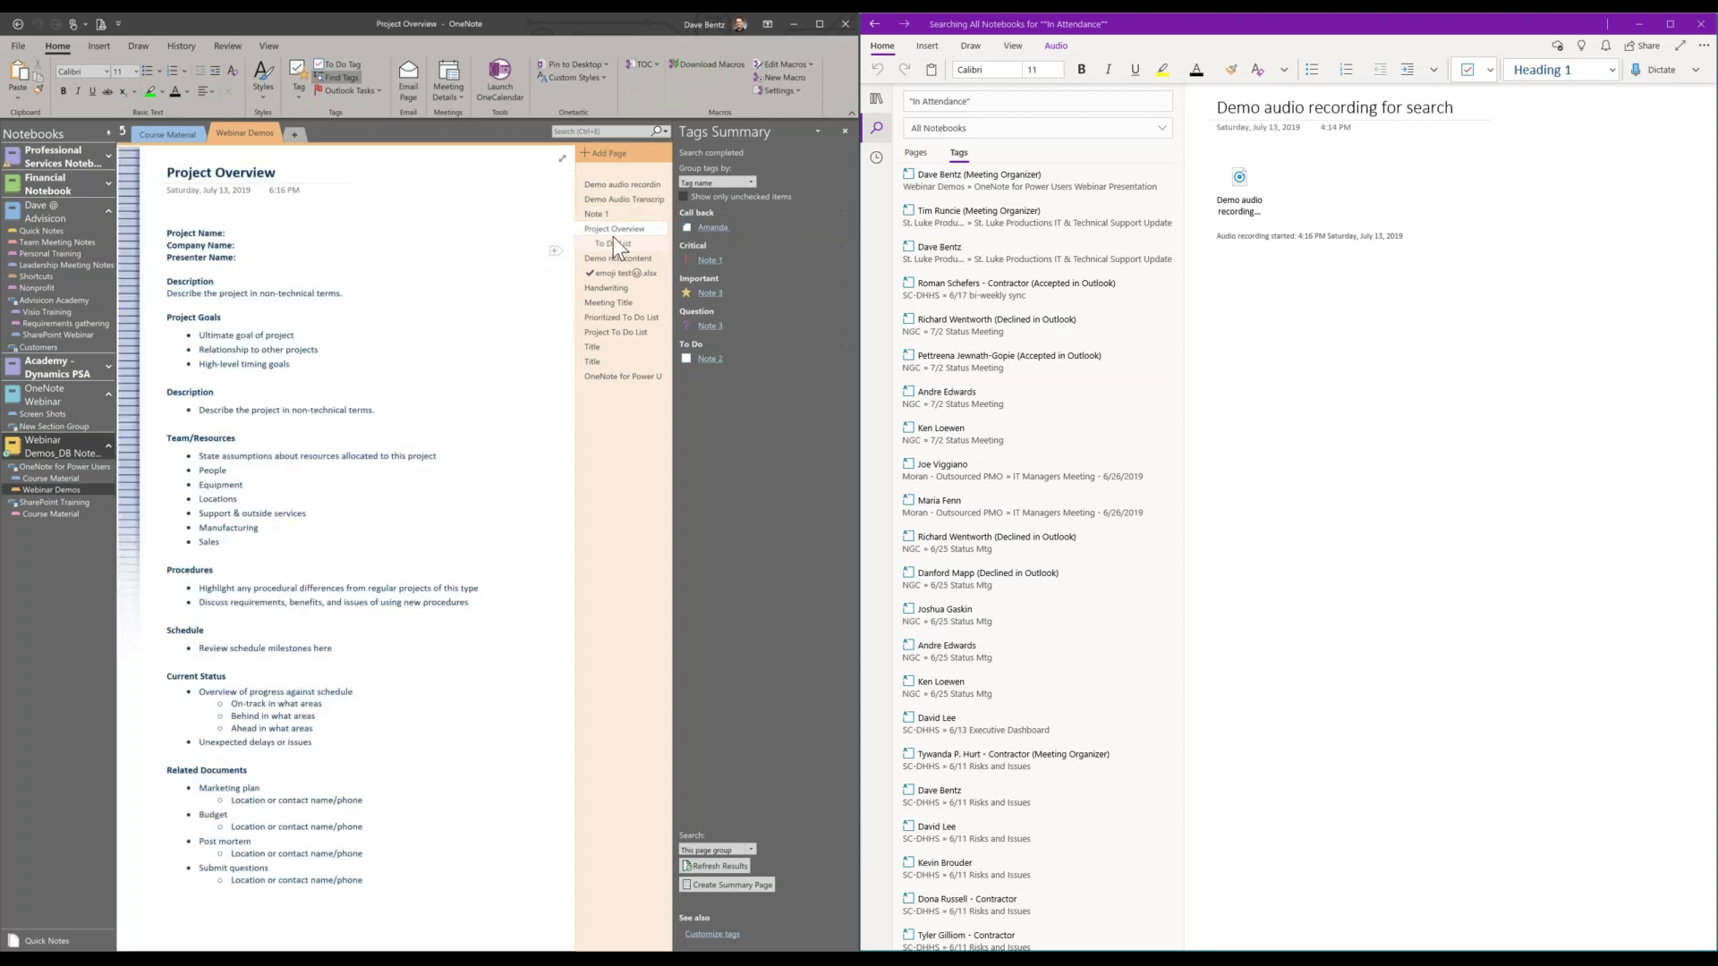
click(608, 214)
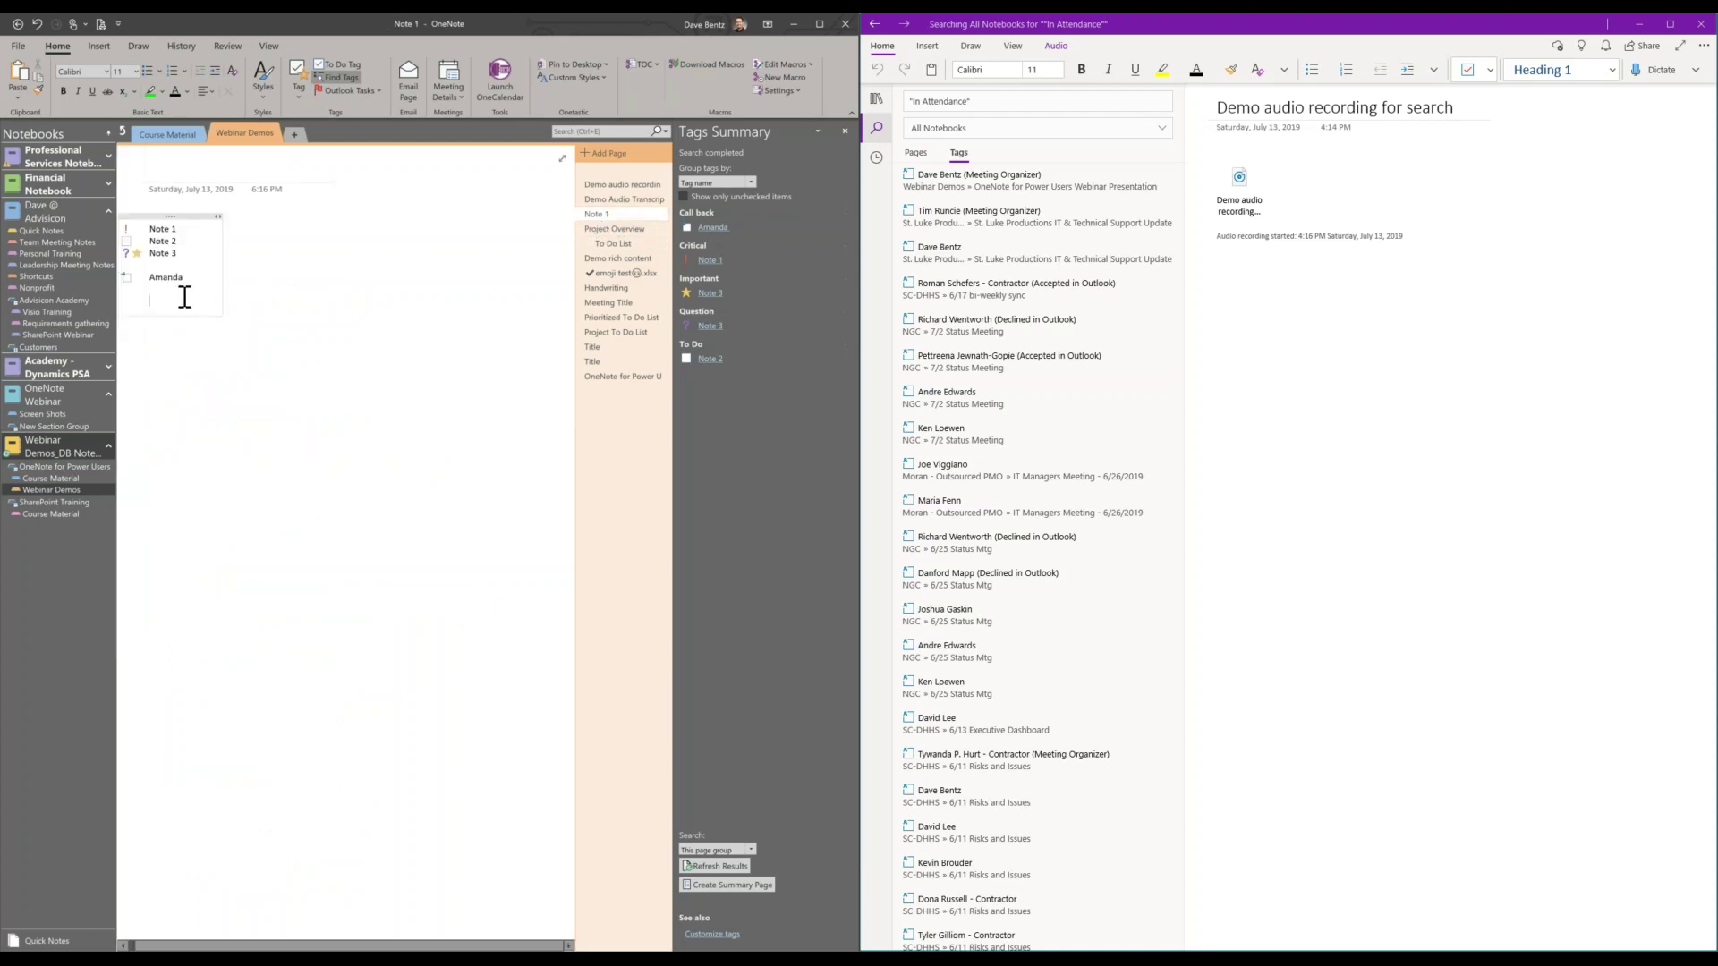
Add the text "Link to project" to the Note 1 page and insert a link to the Project Overview page in Webinar Demos.
text(Link to project)
key(ctrl+k)
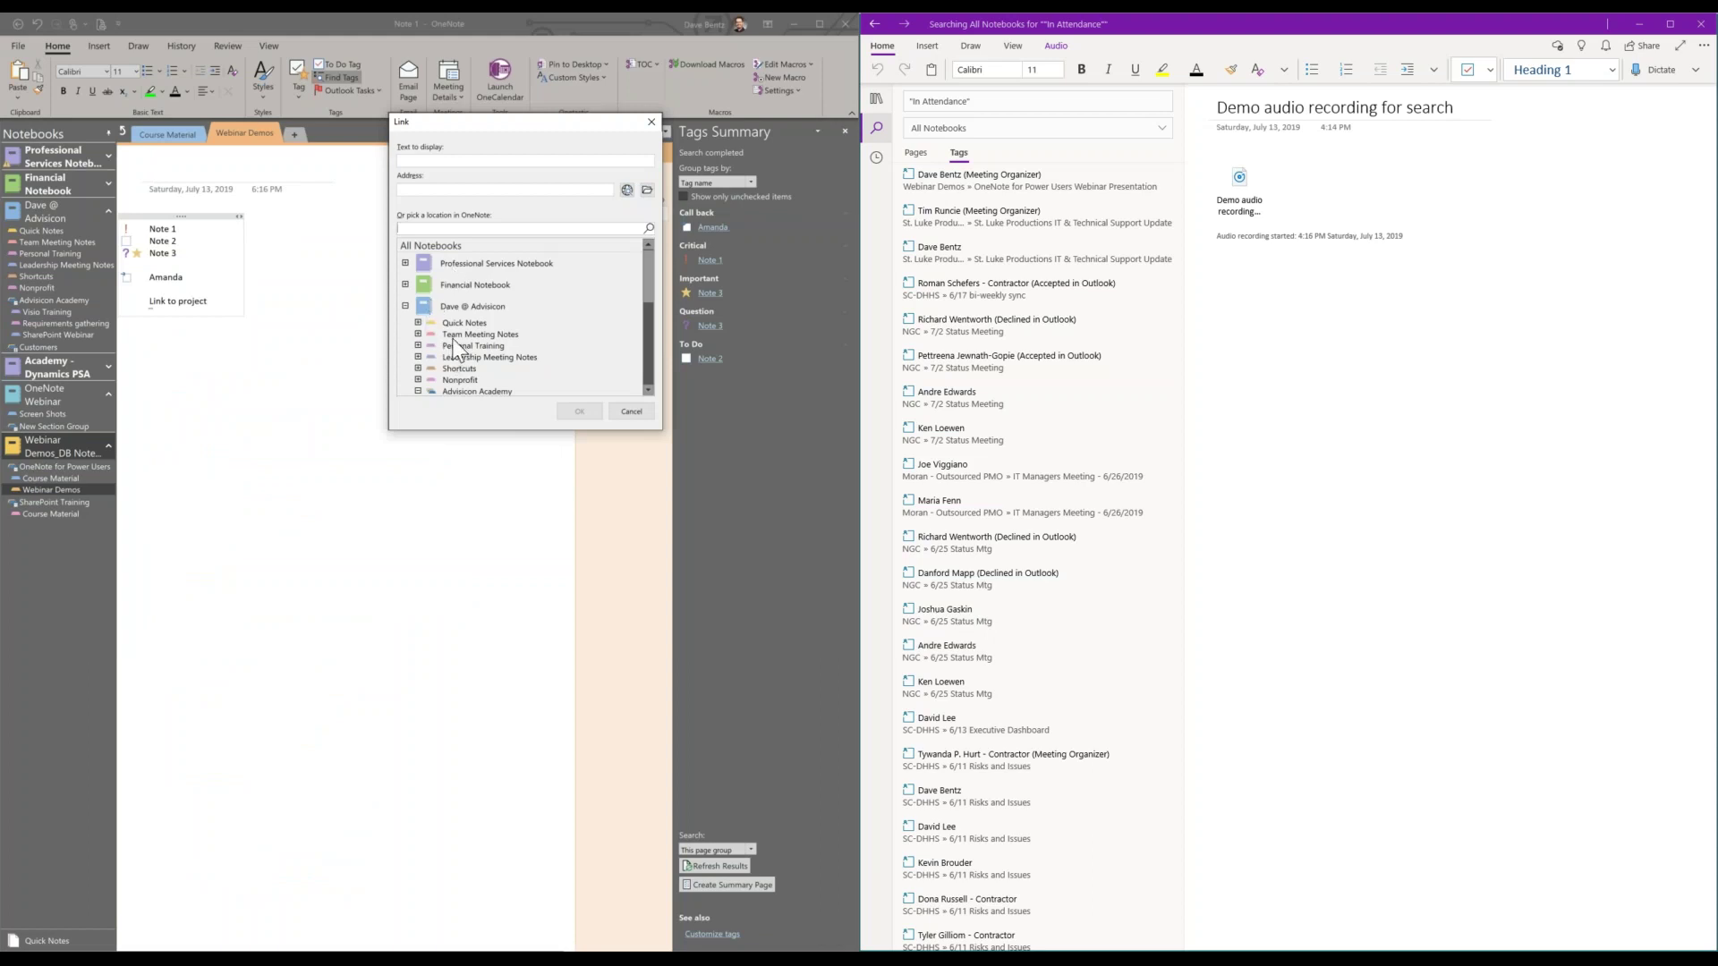
scroll(426, 309, down, 5)
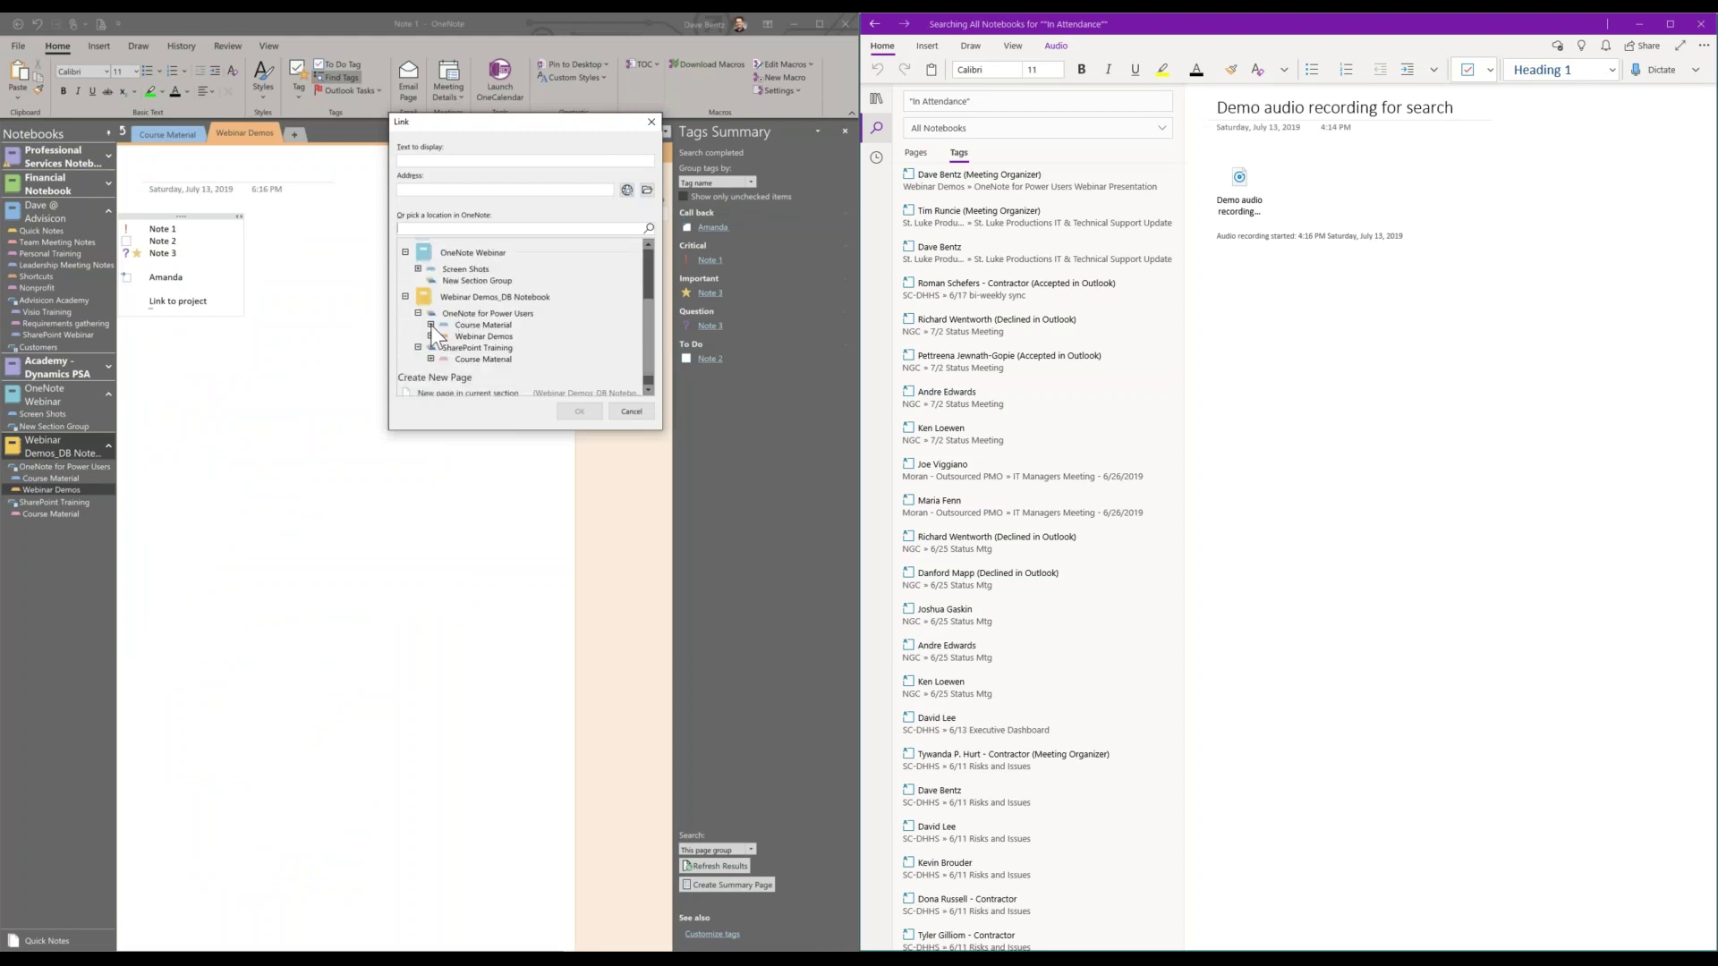
click(431, 337)
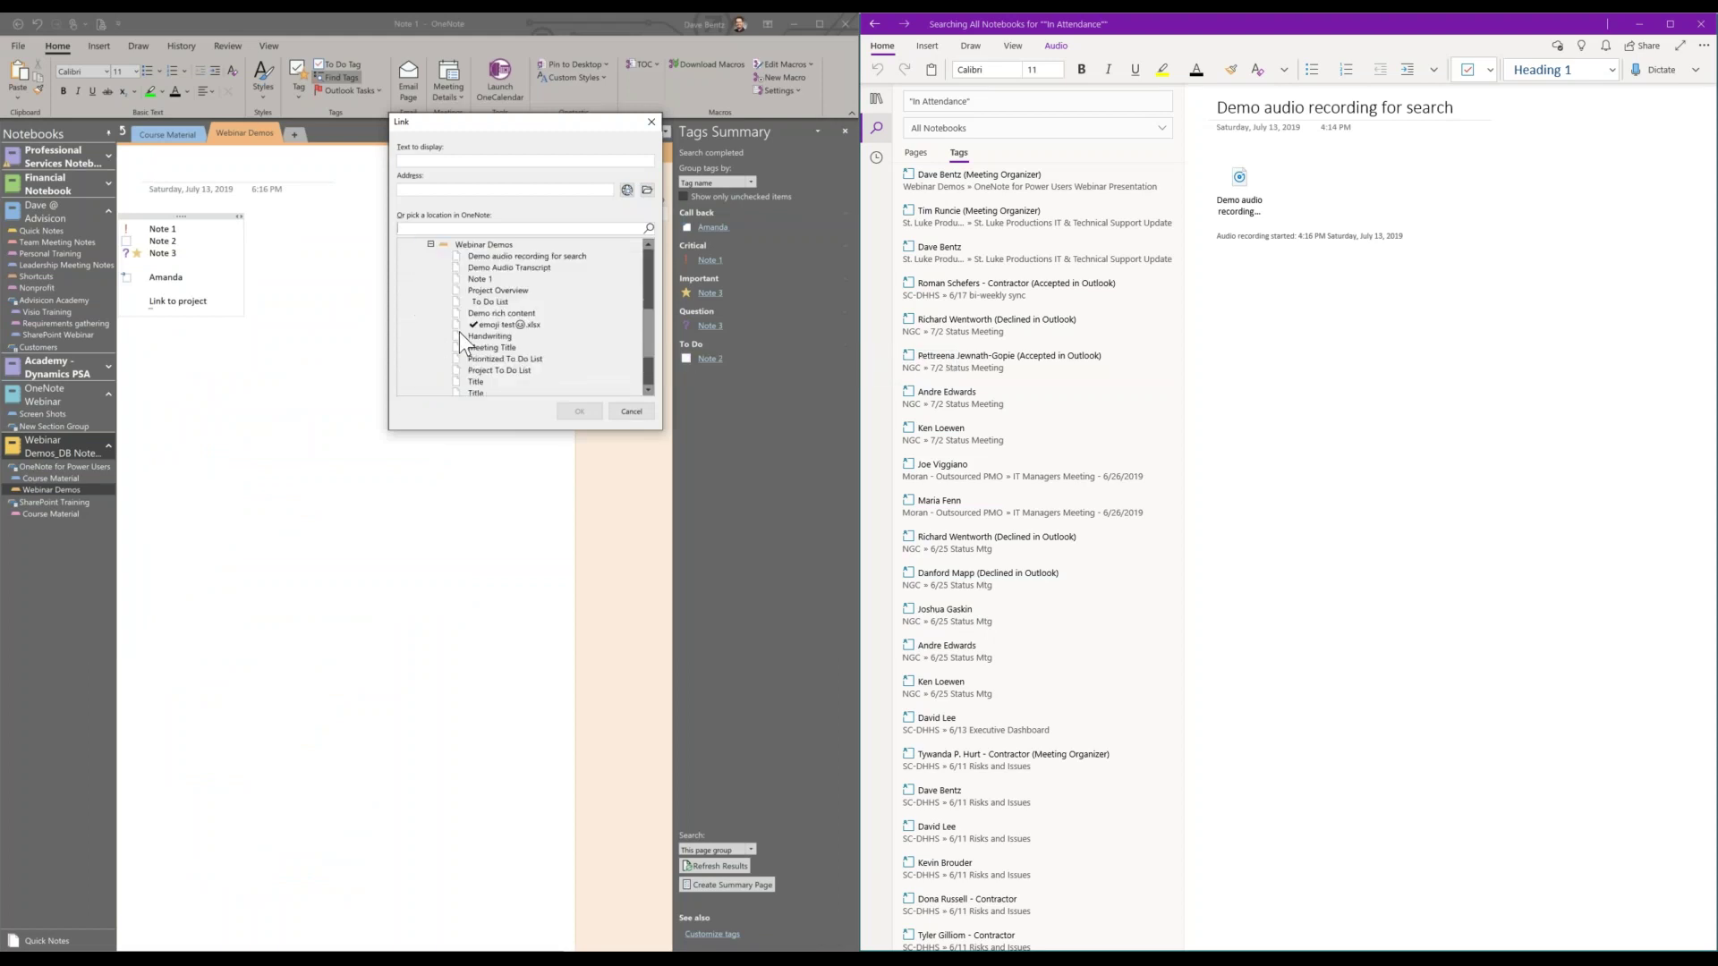
click(488, 291)
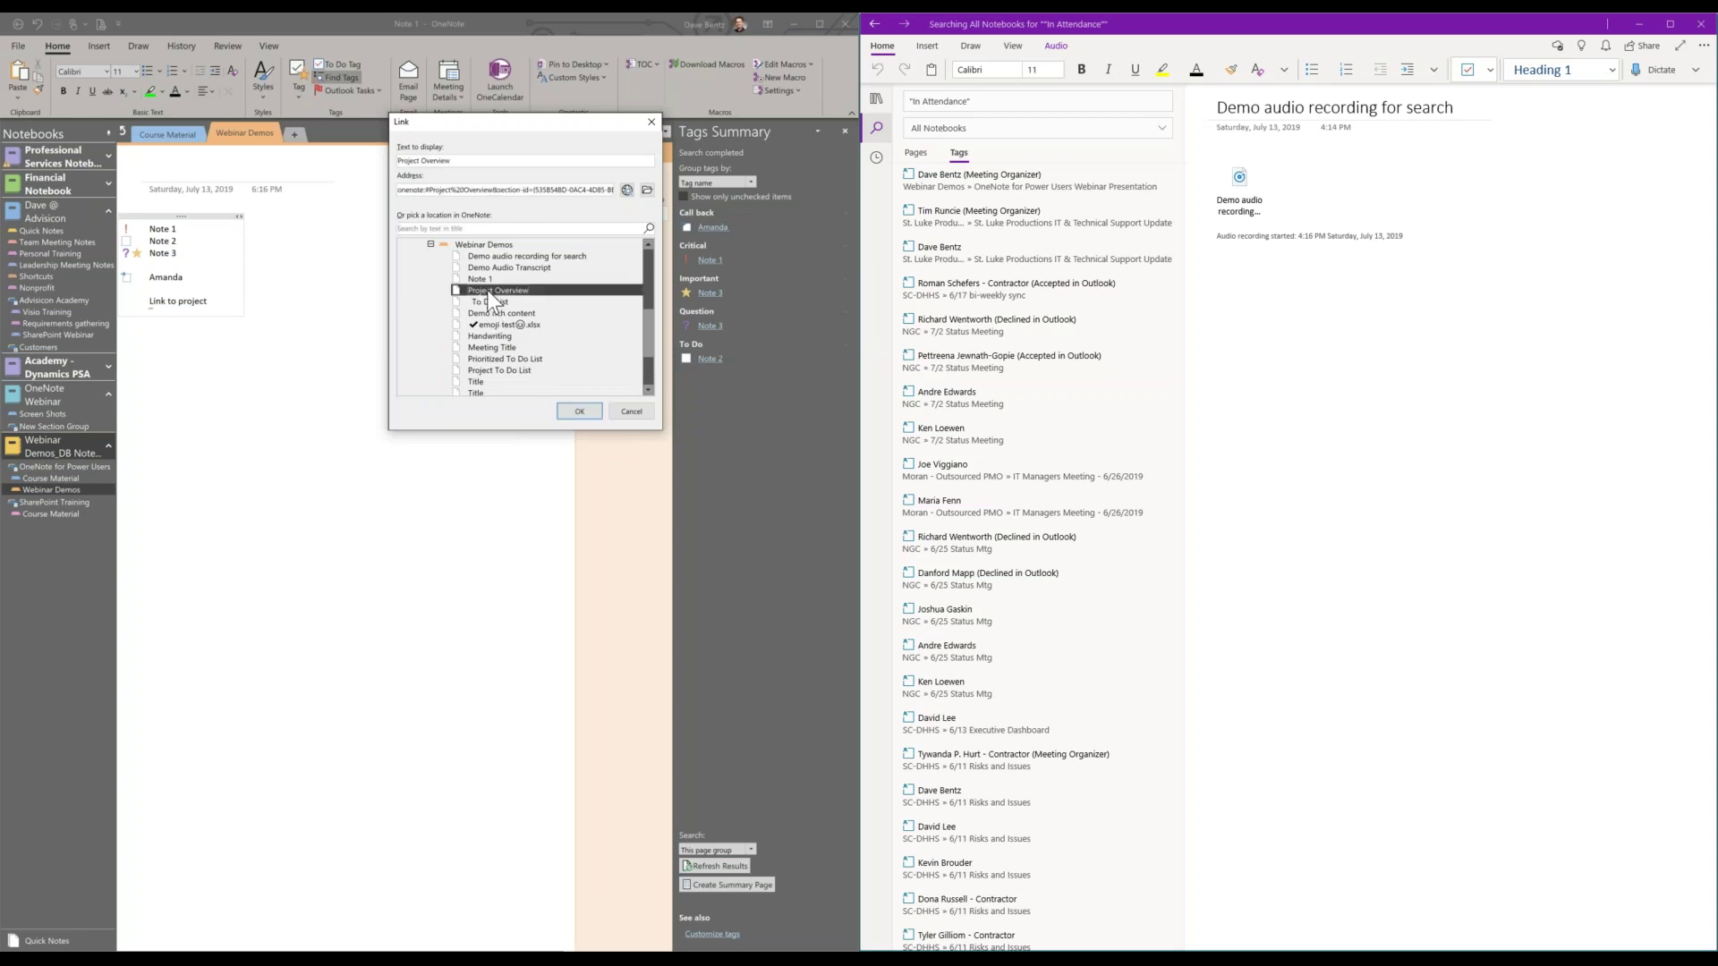
click(580, 412)
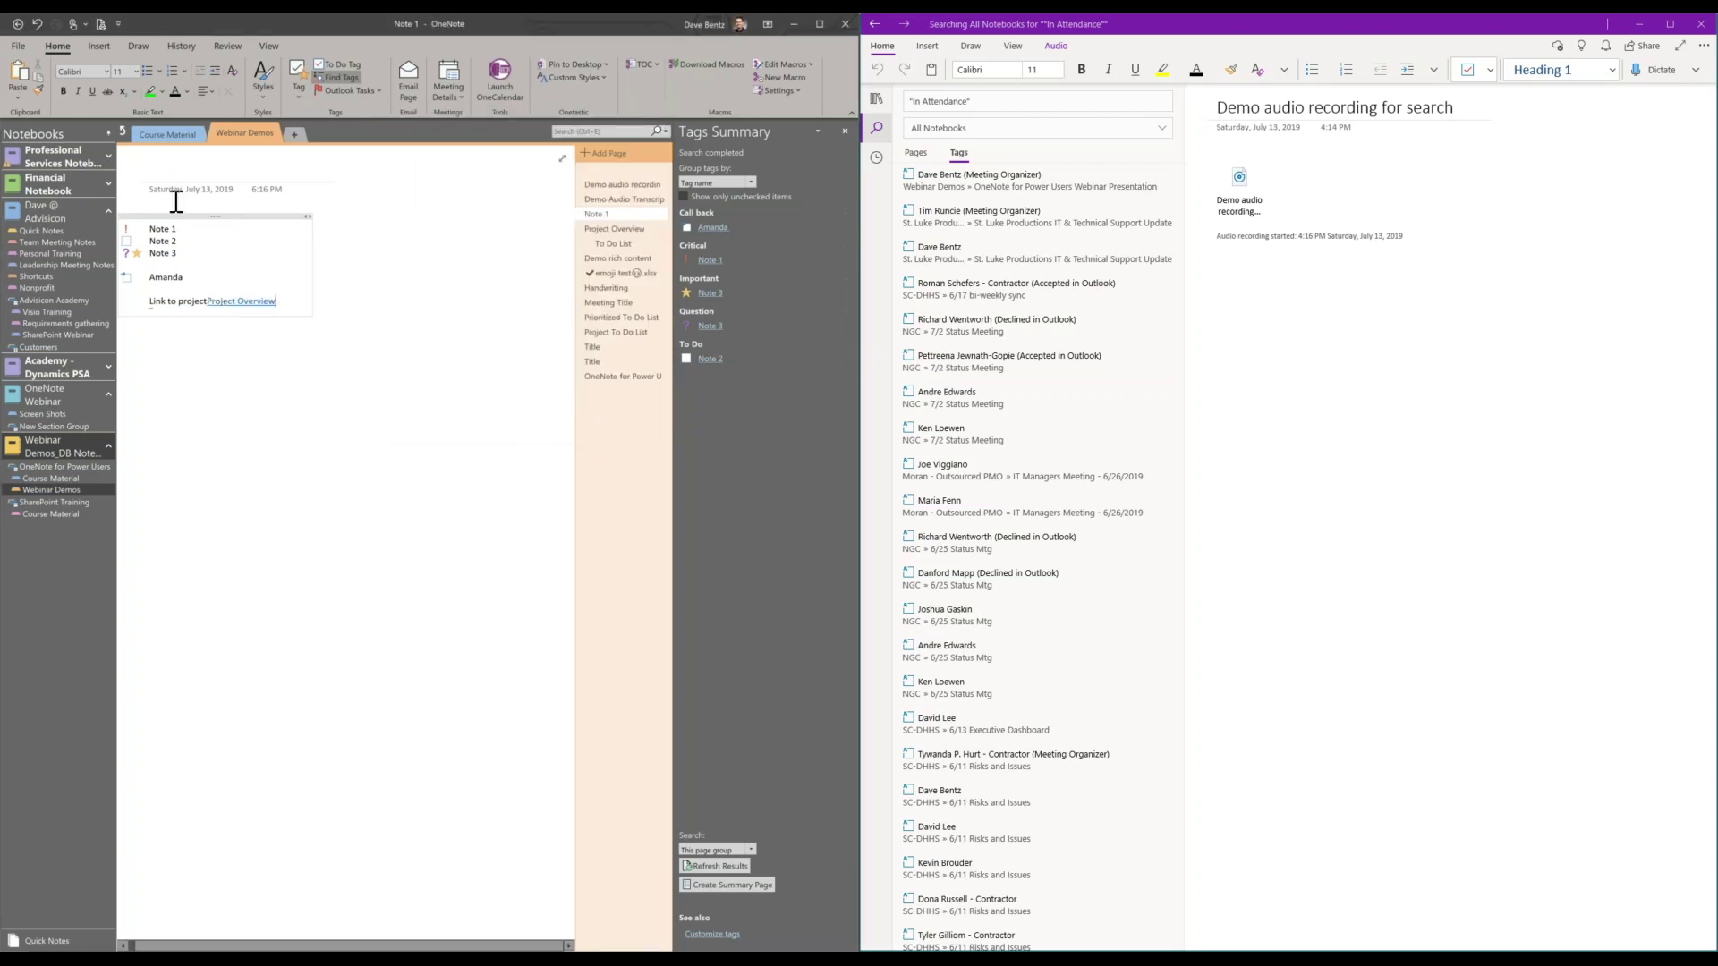
Paste a link to the "Ultimate goal of project" paragraph of Project Overview into the Note 1 page and follow it.
click(256, 305)
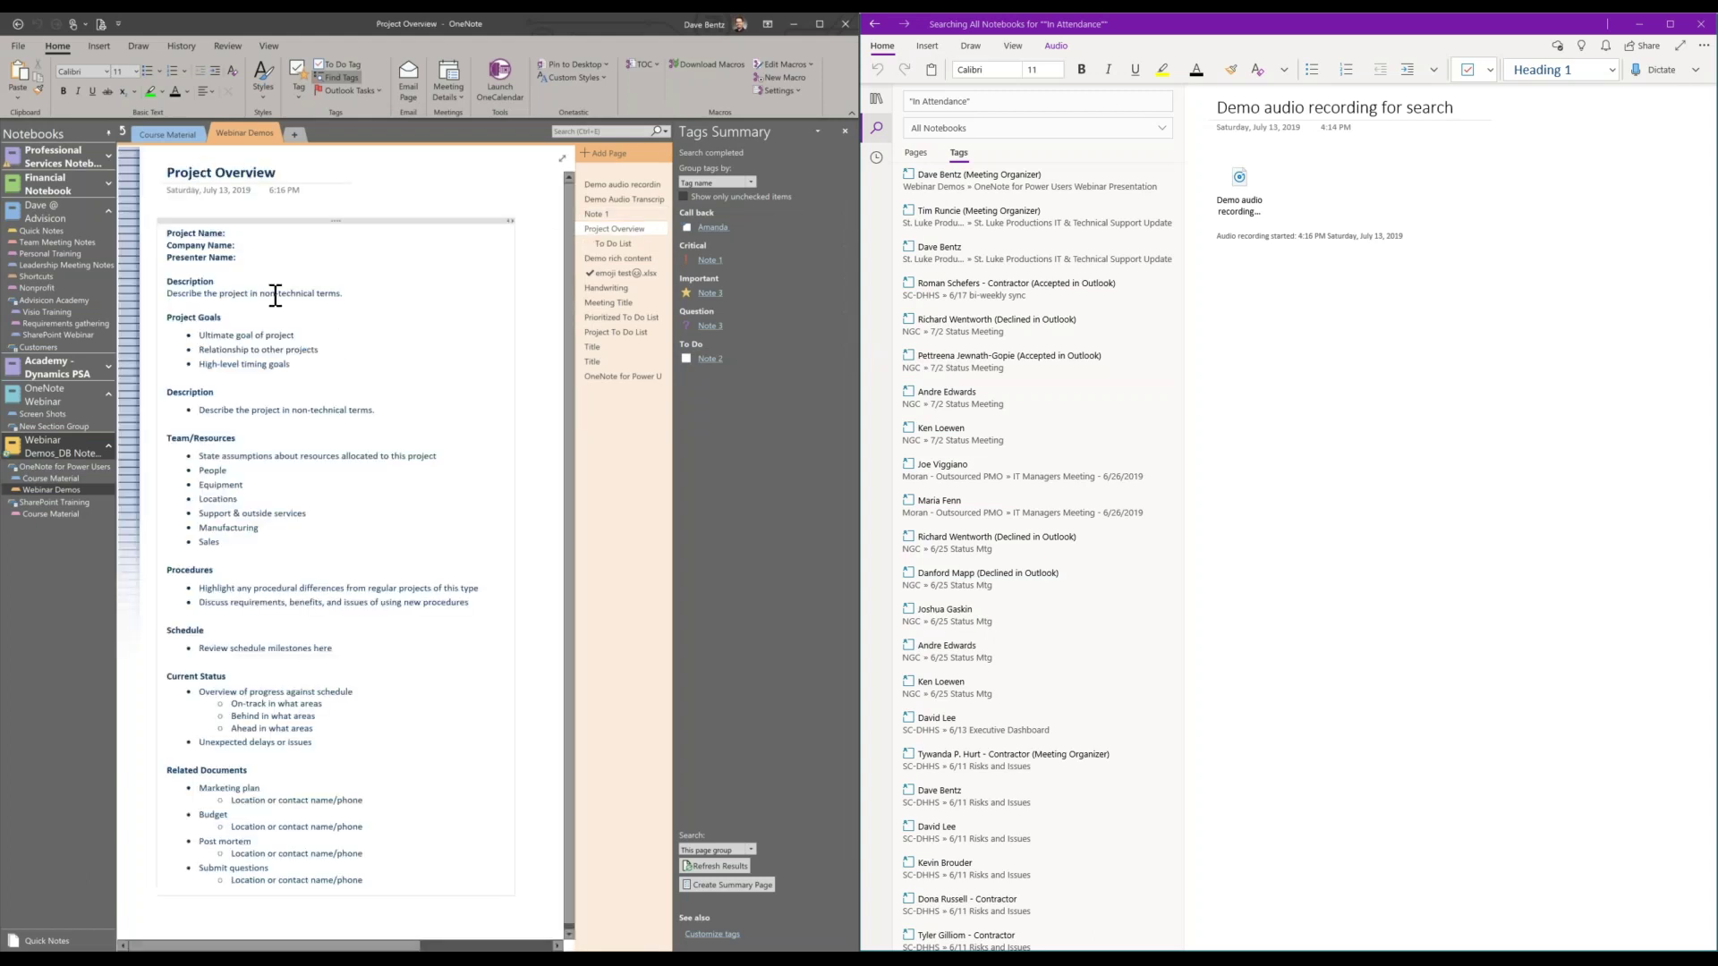
right_click(242, 337)
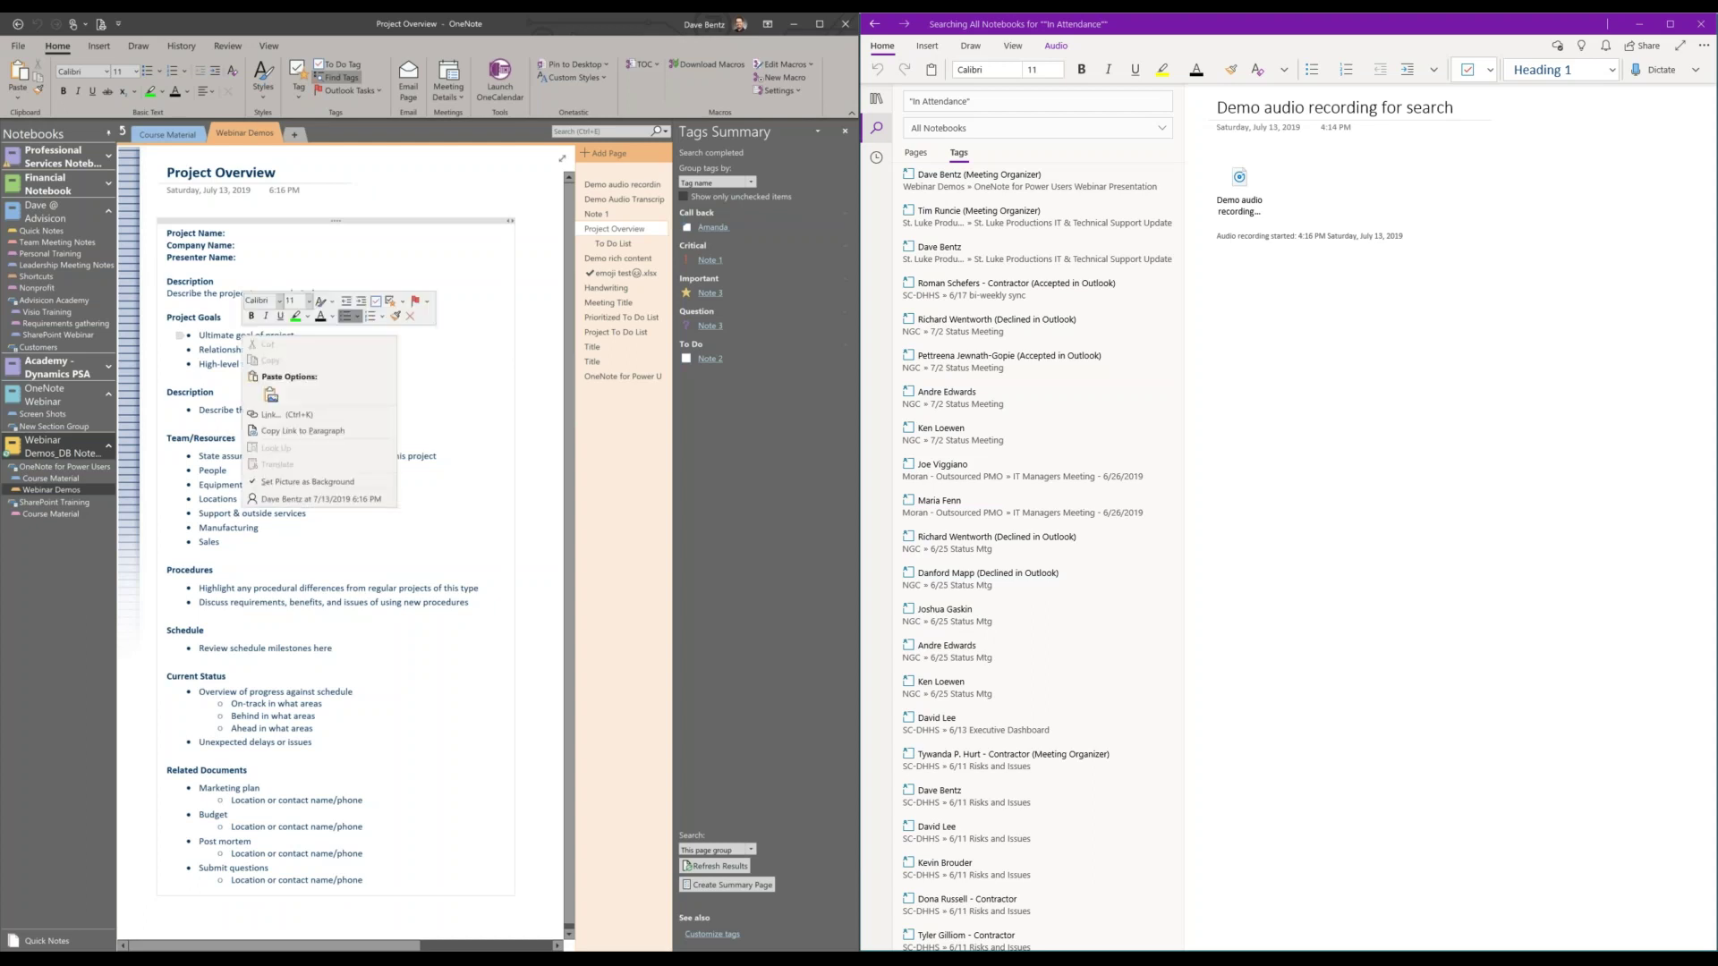
click(304, 431)
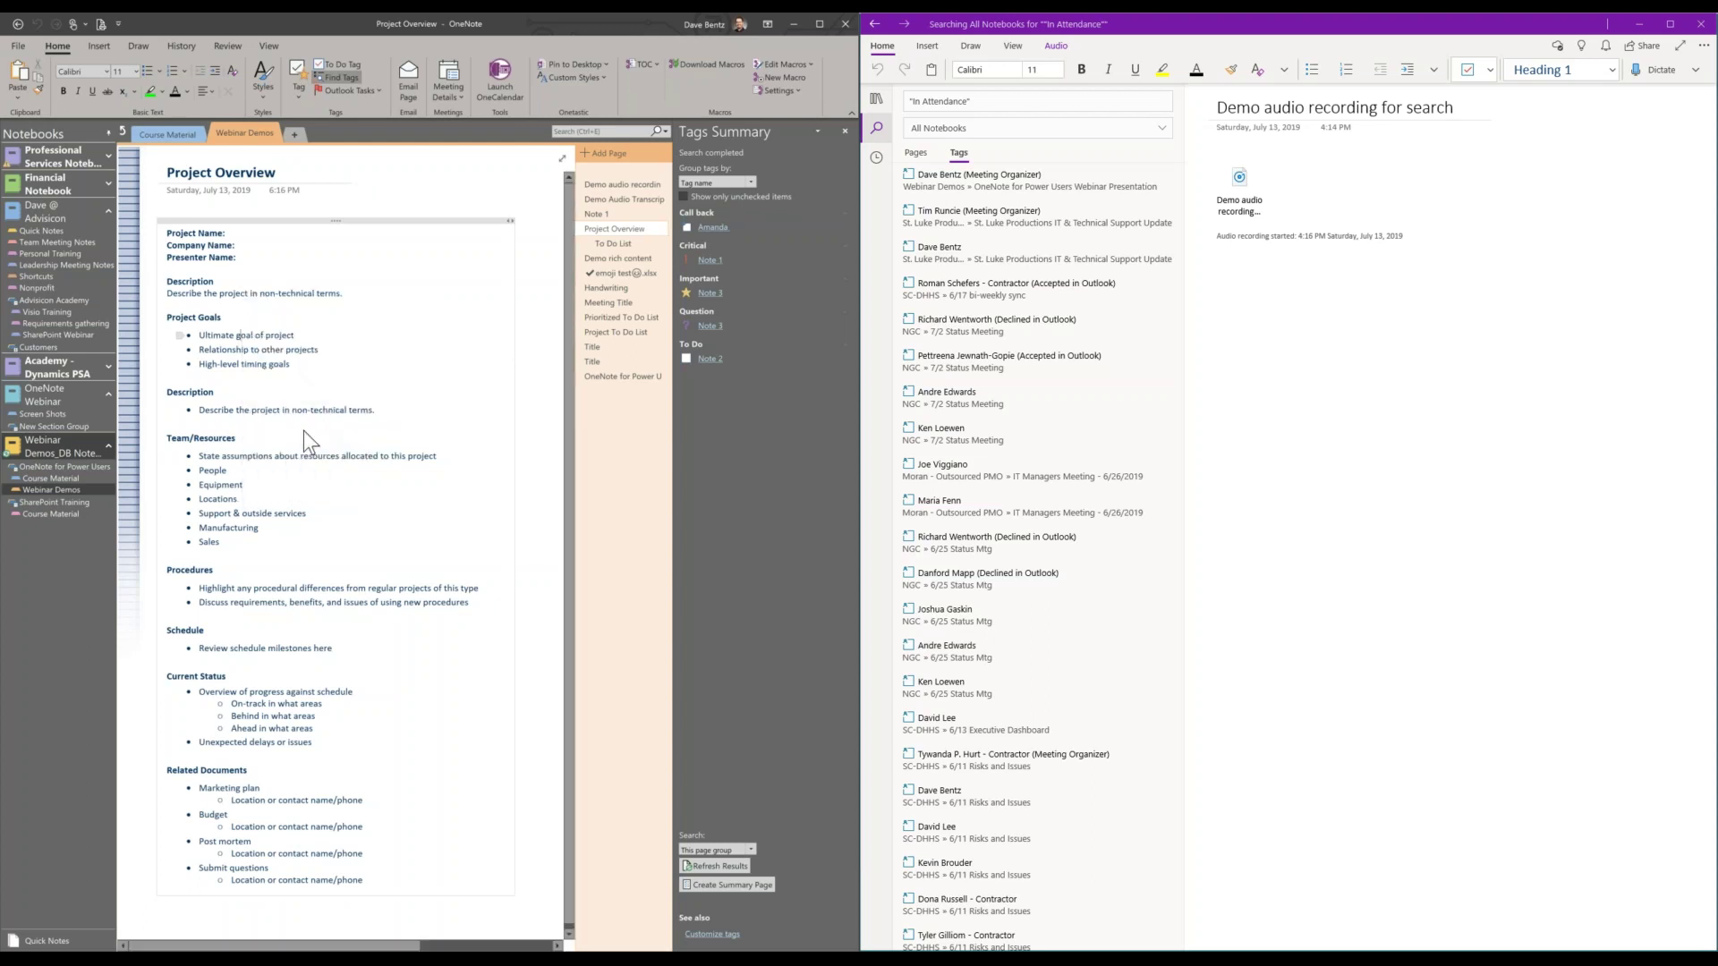
click(598, 213)
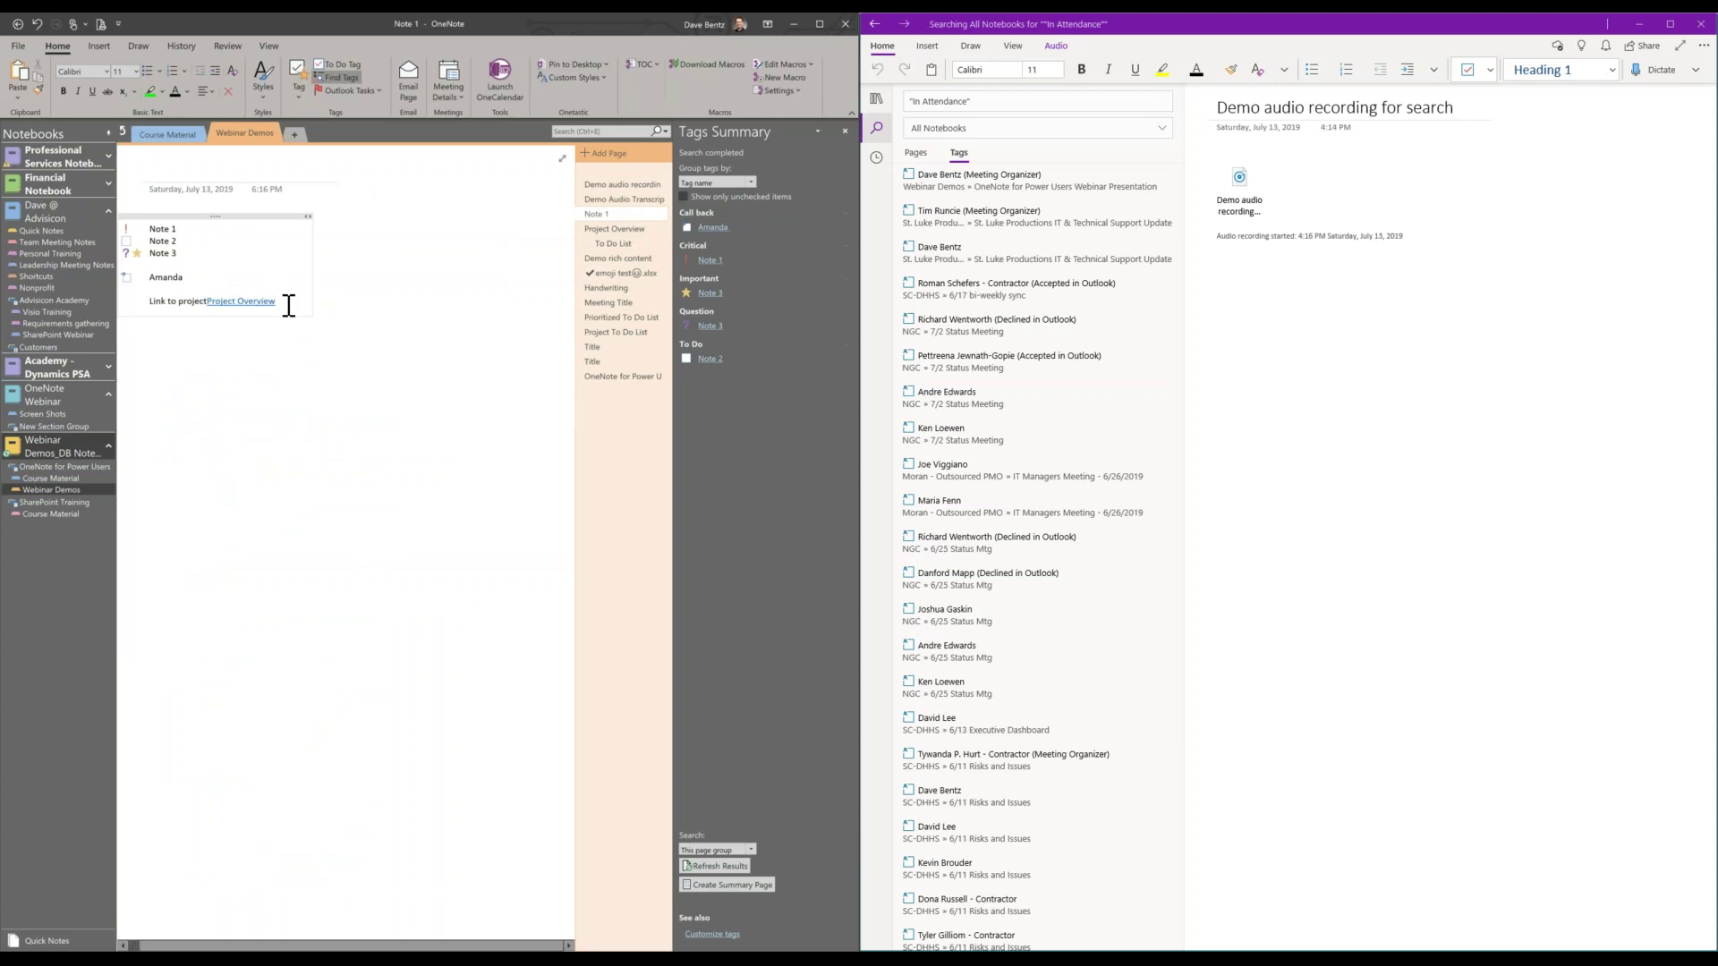
key(ctrl+v)
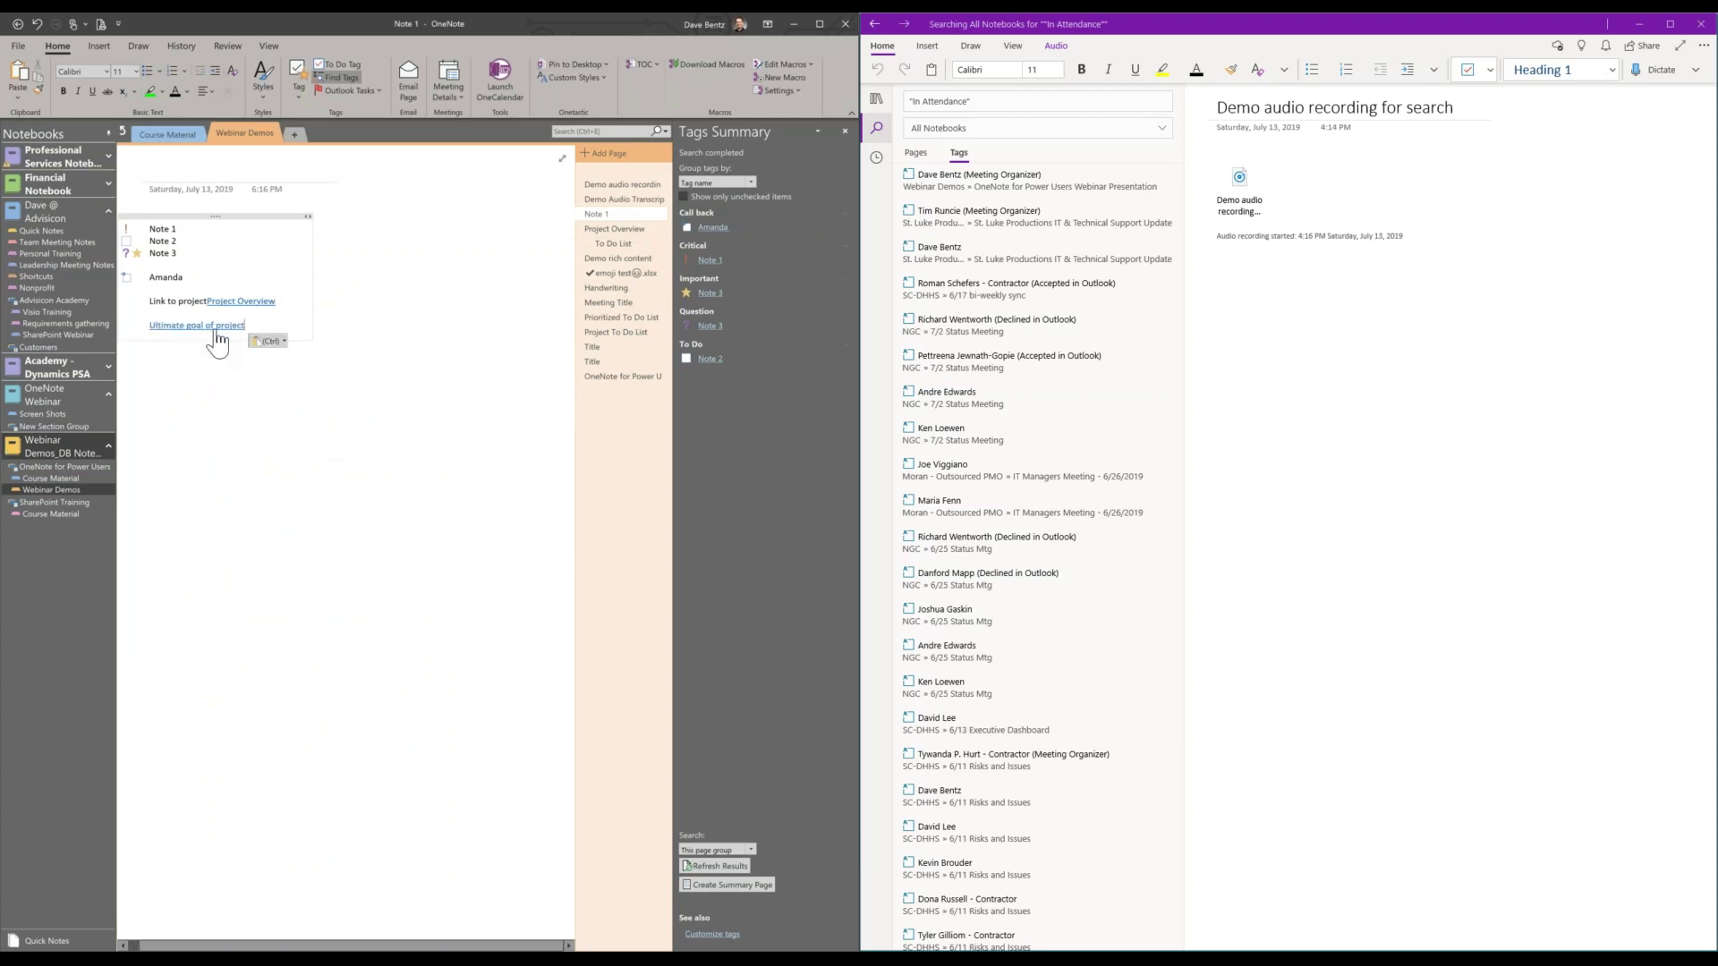
click(216, 328)
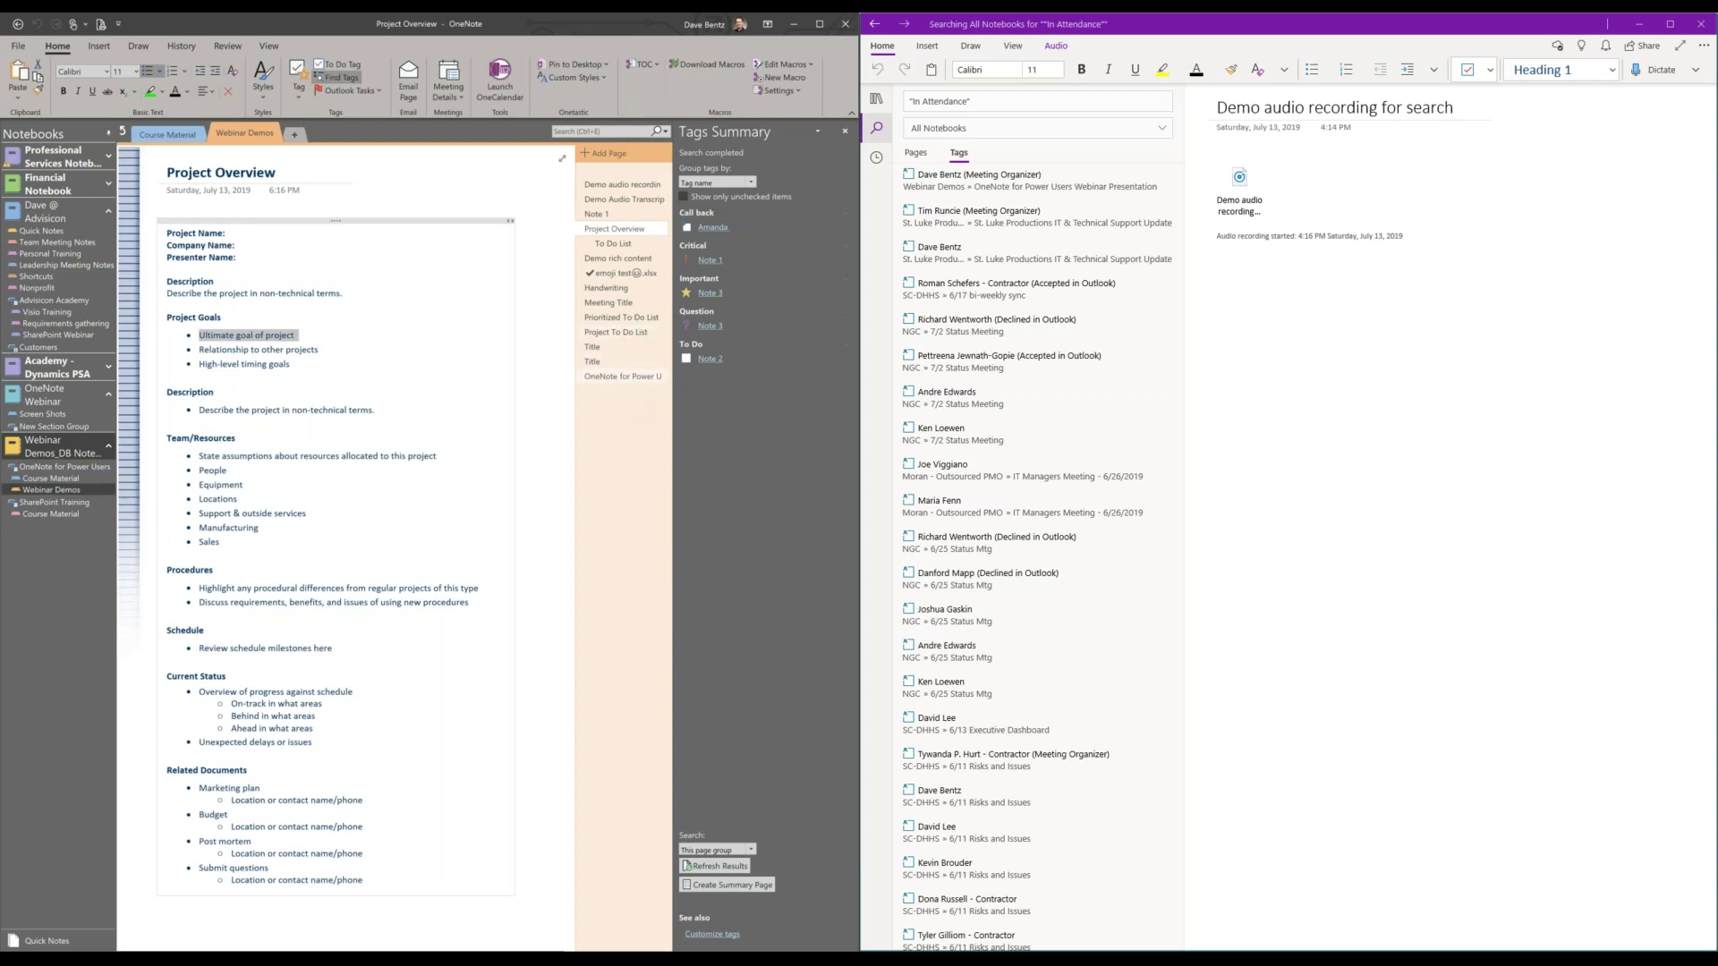
Look through the section's pages for one with long content and skim the headings and images of the Demo rich content page.
click(615, 377)
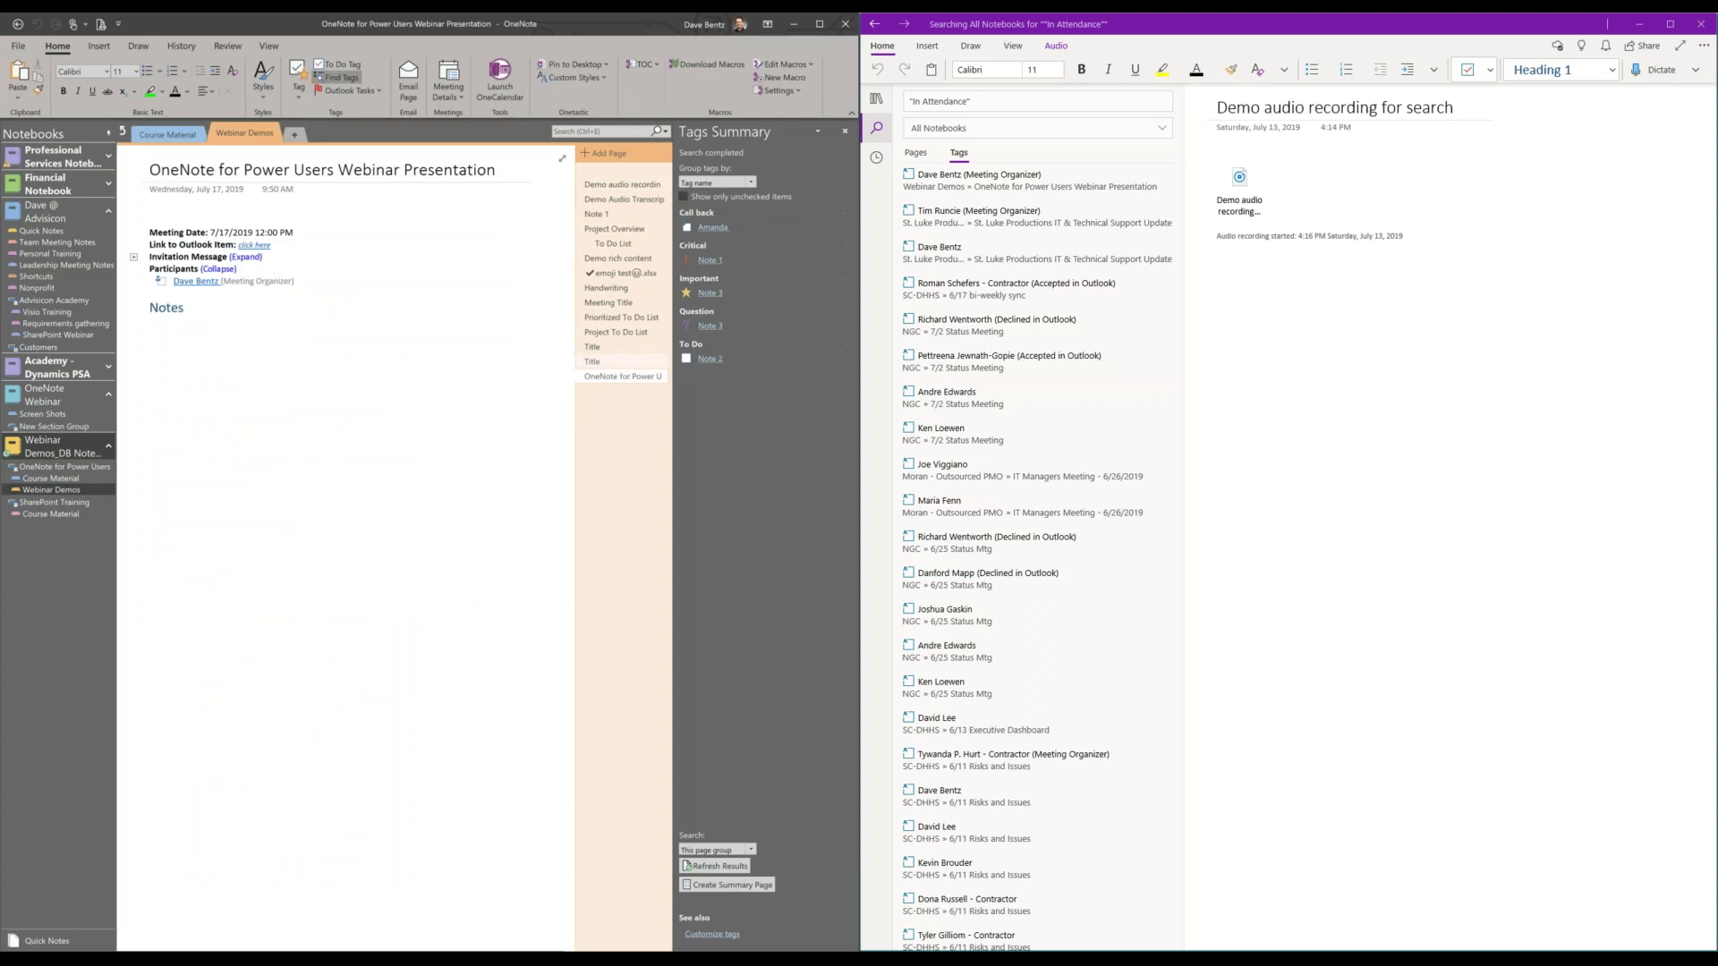
click(616, 347)
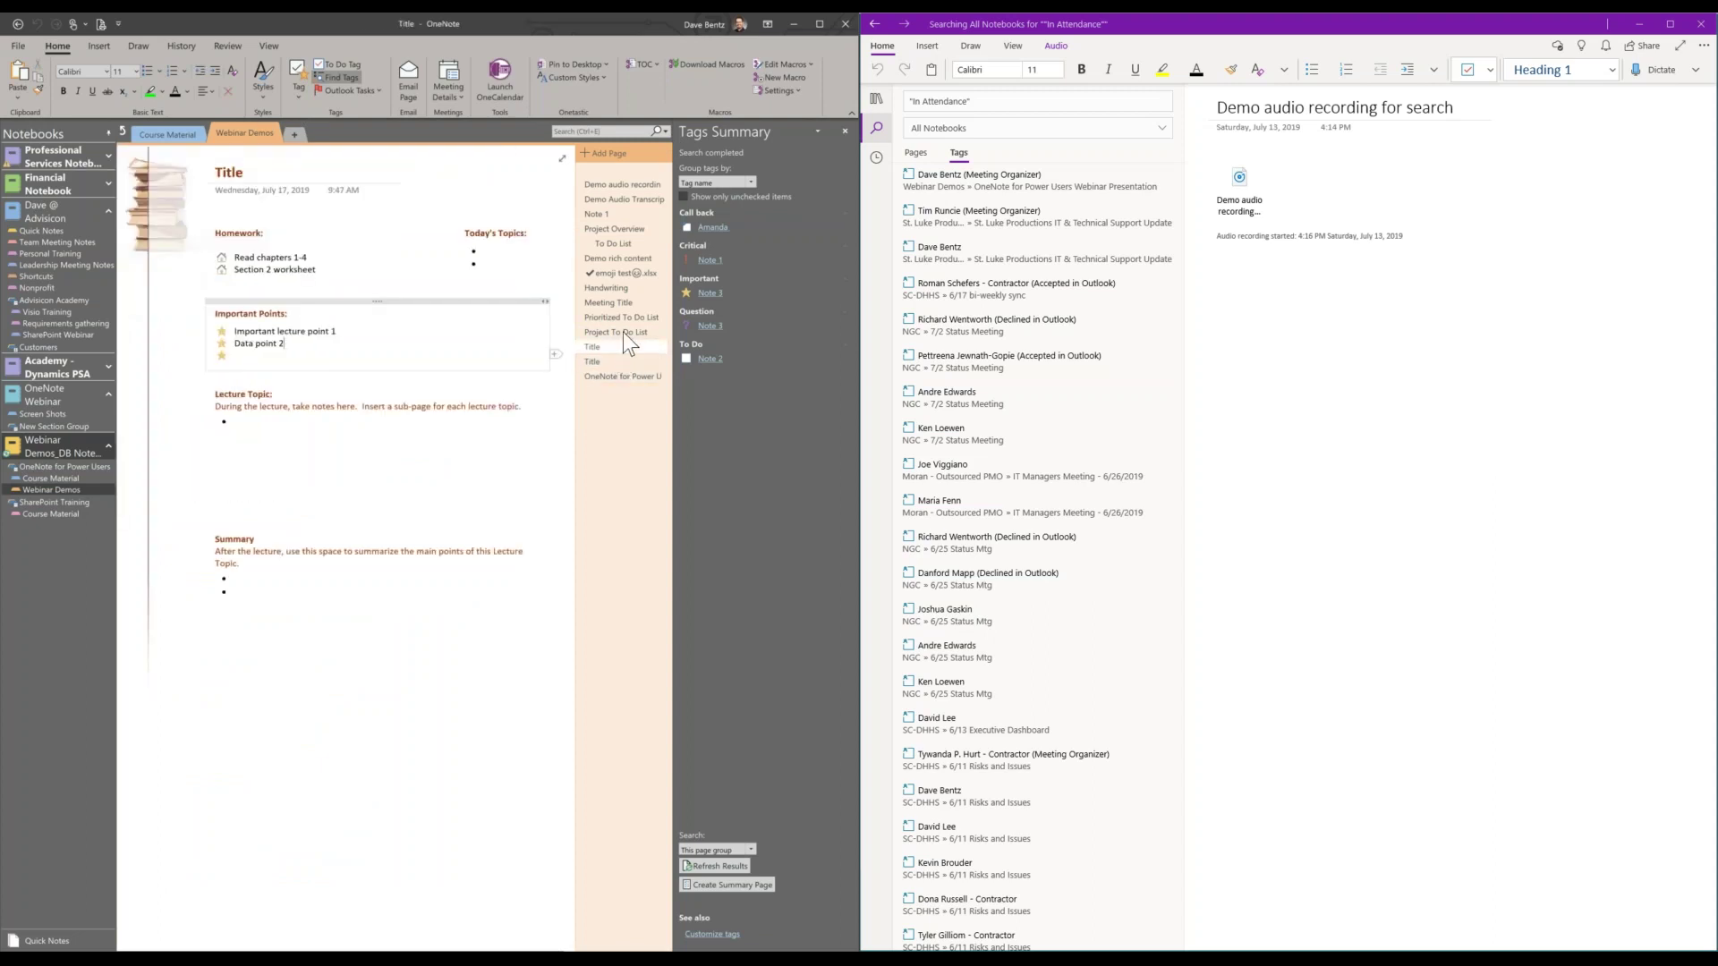
click(625, 258)
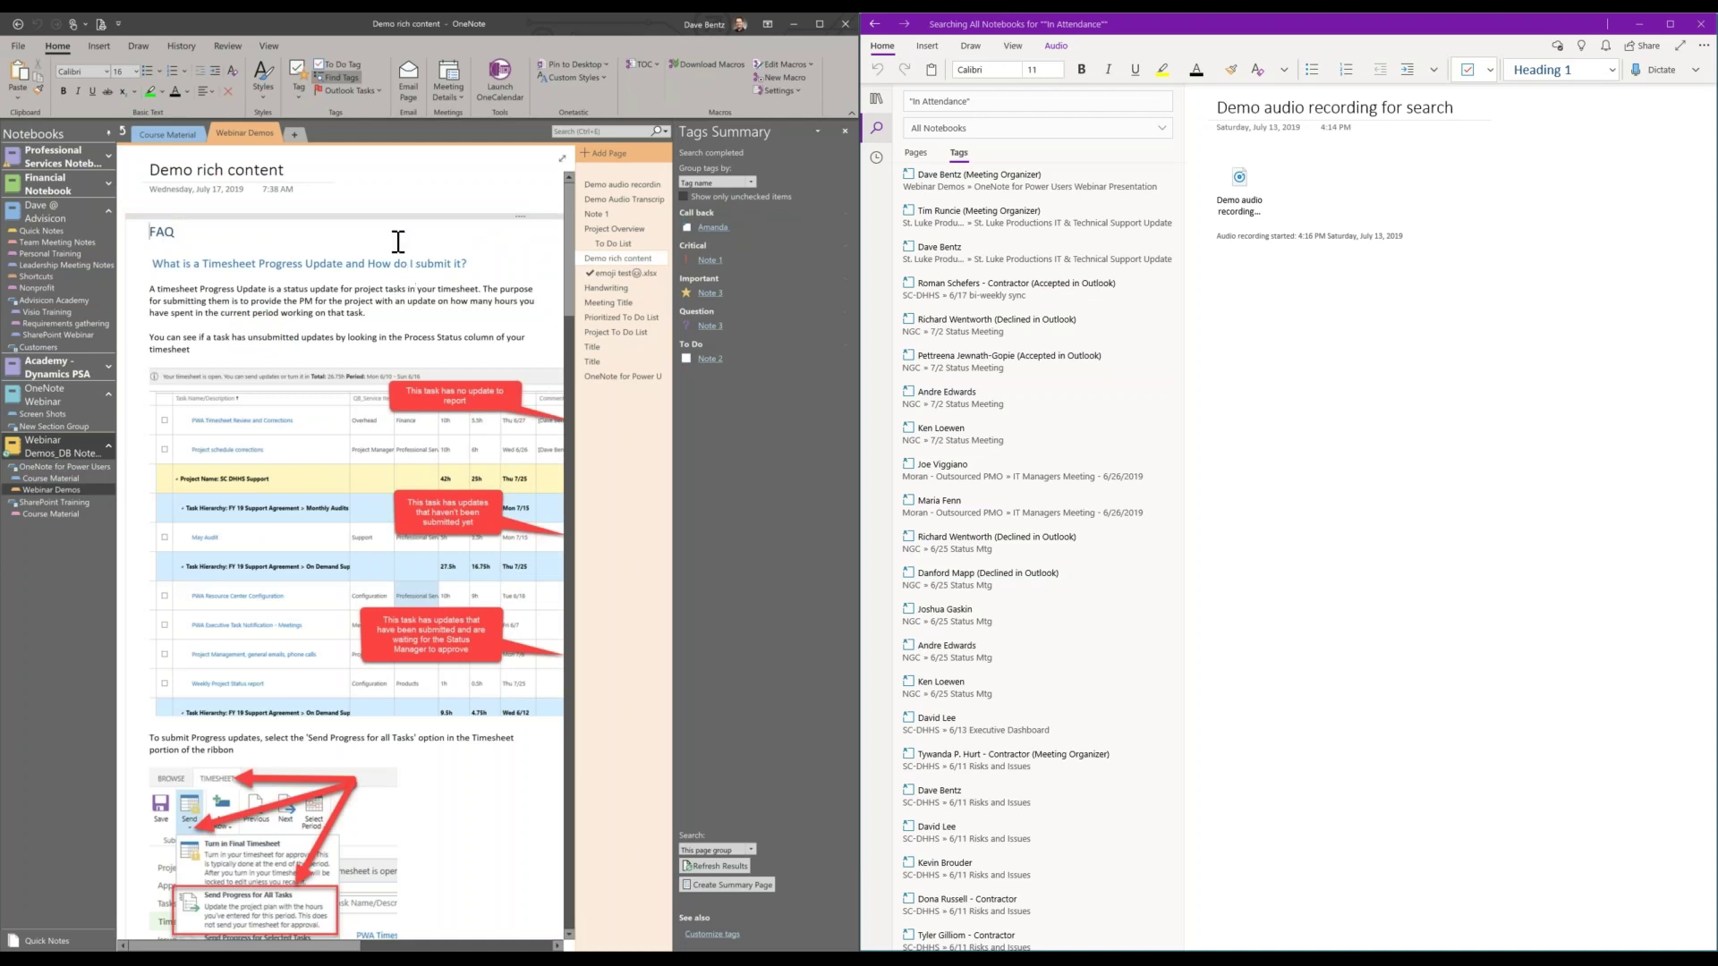
scroll(394, 286, down, 1)
scroll(195, 280, up, 1)
scroll(184, 322, down, 5)
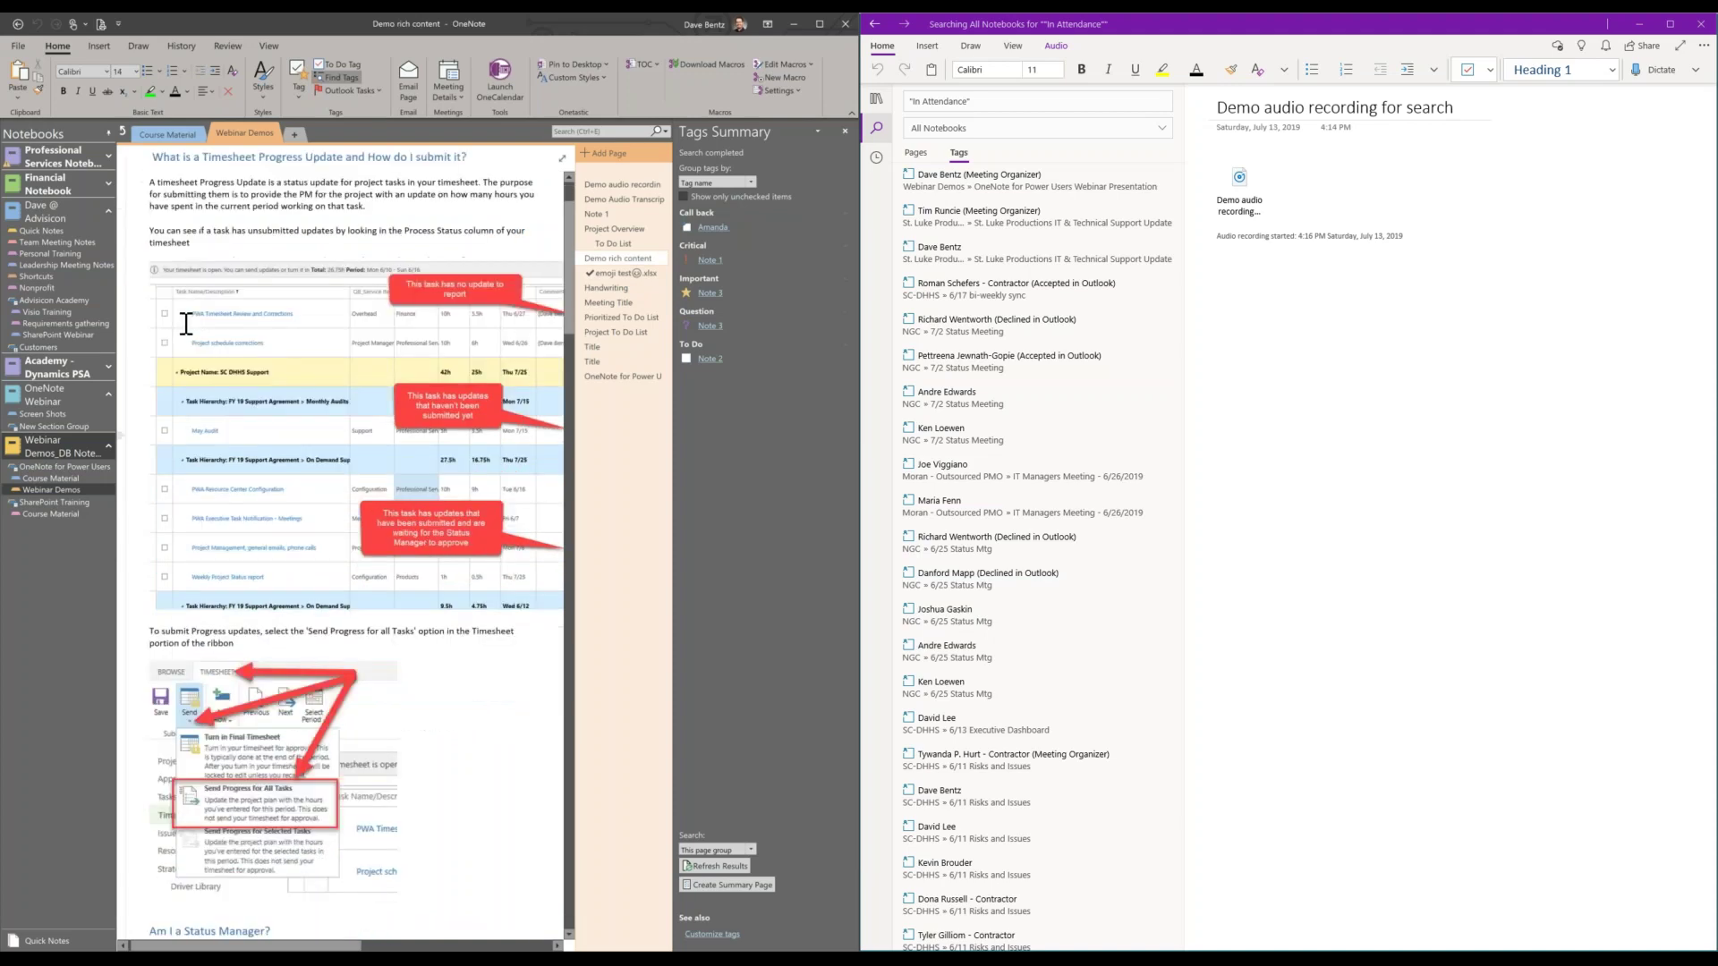
scroll(244, 461, down, 15)
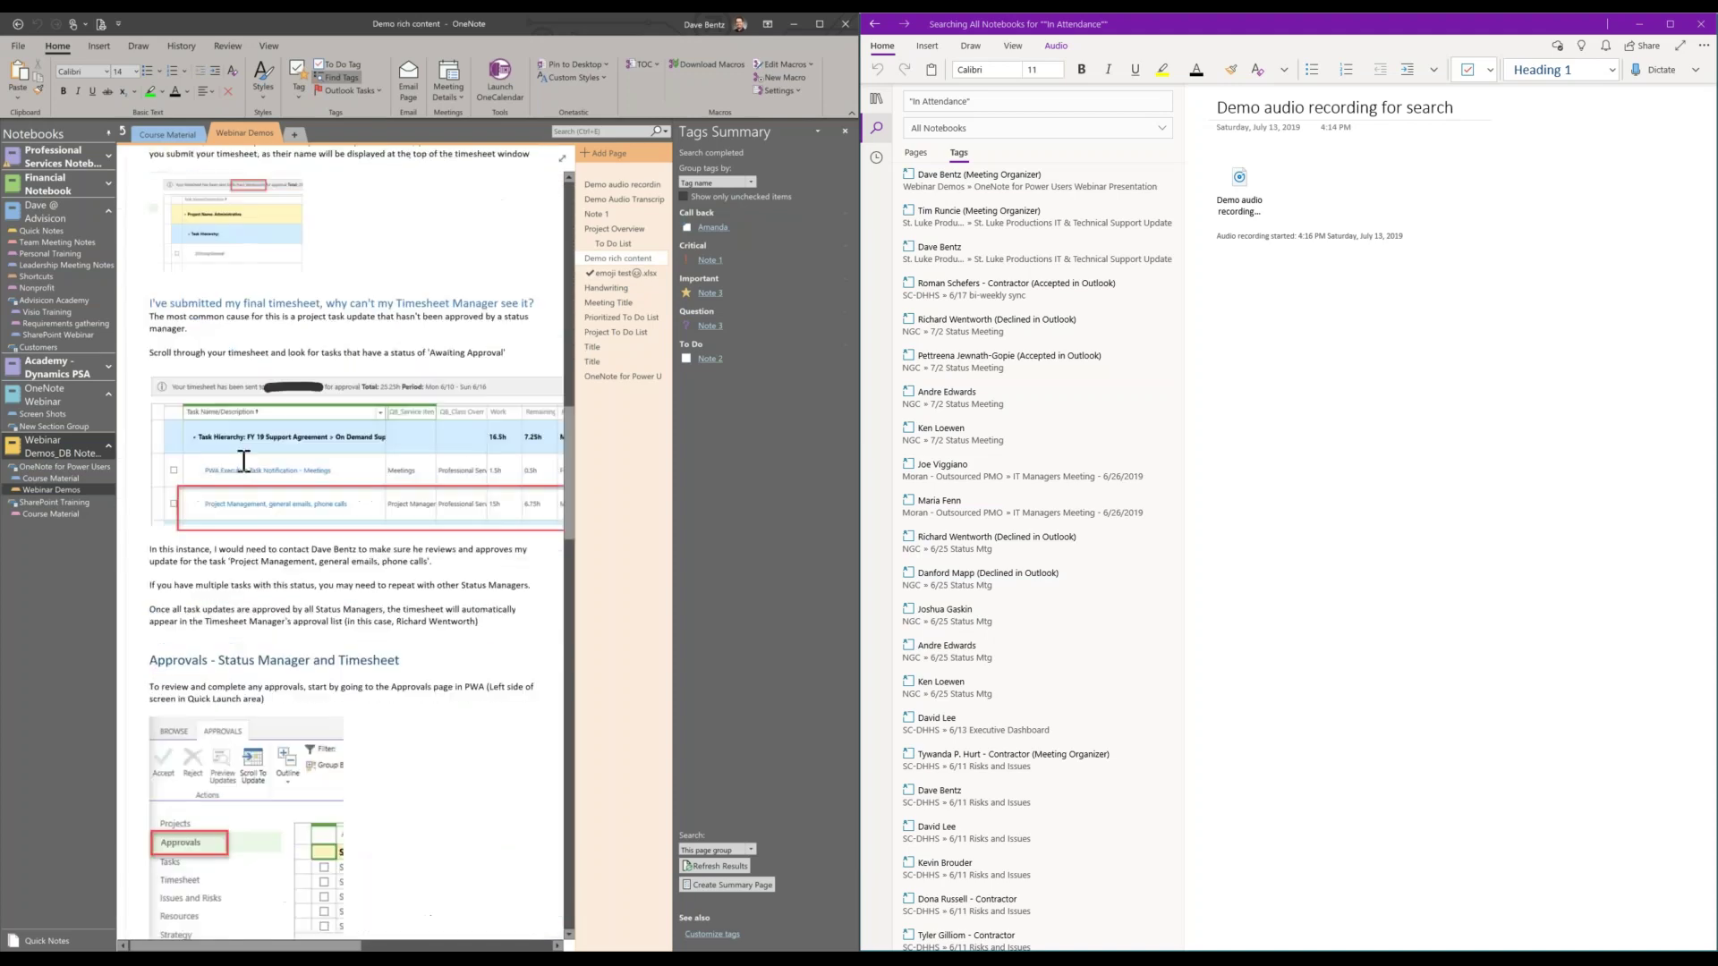
scroll(244, 462, down, 9)
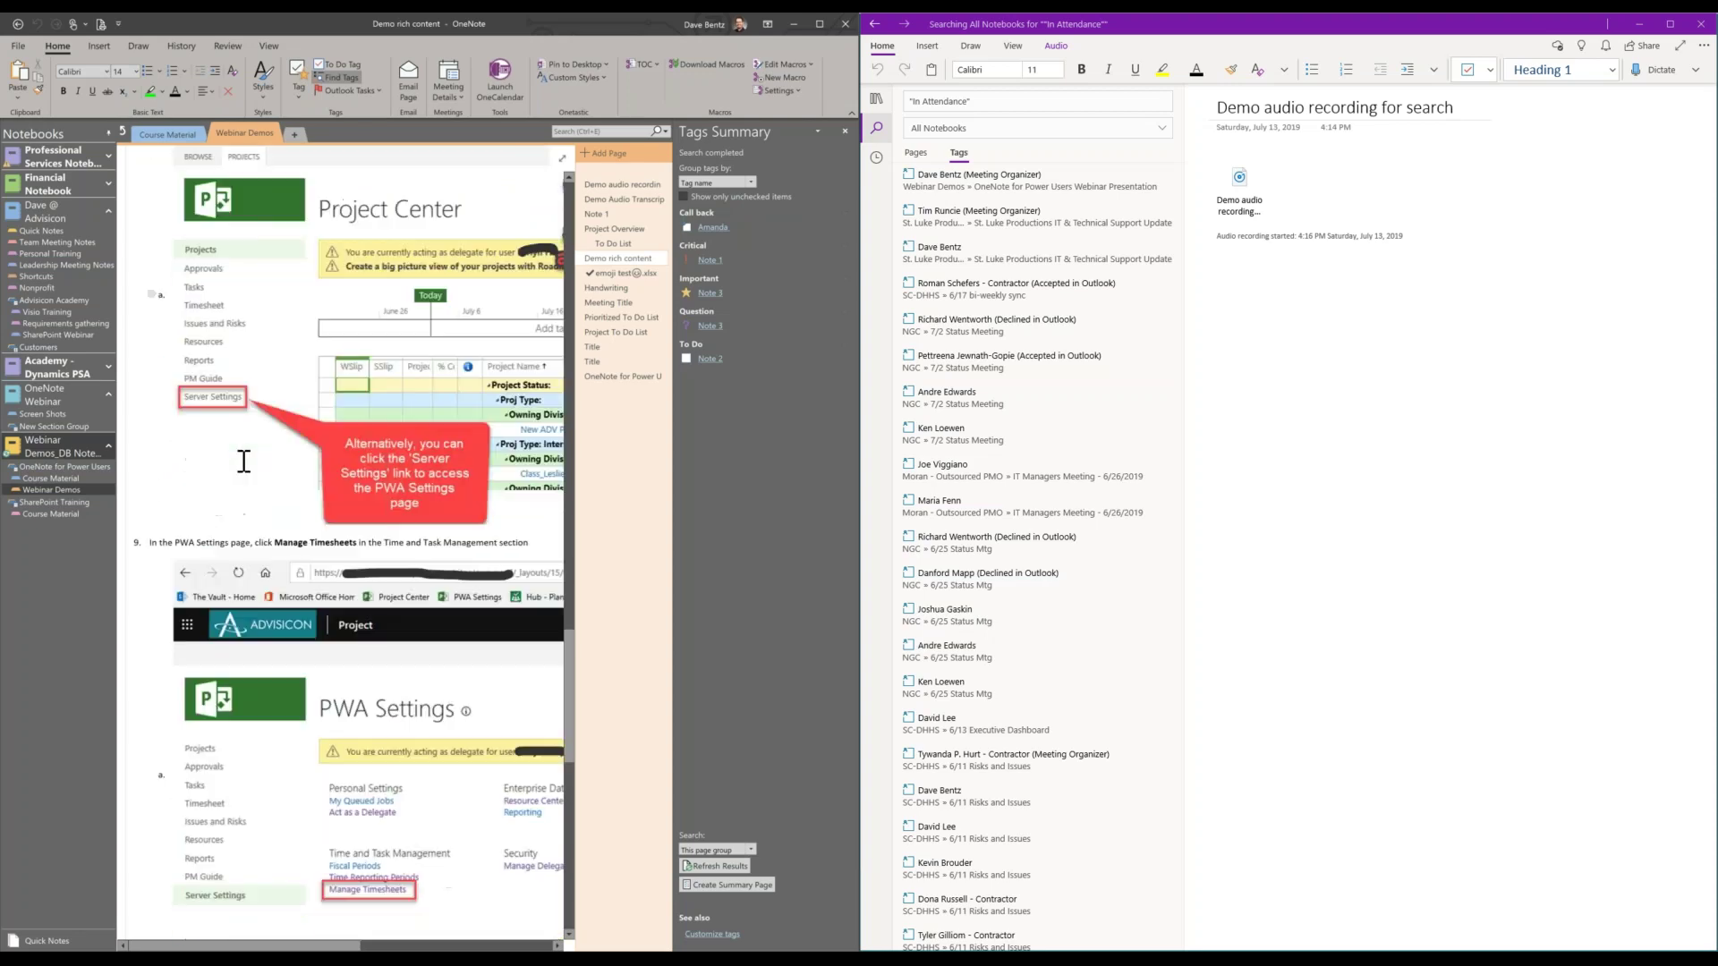
scroll(242, 459, up, 20)
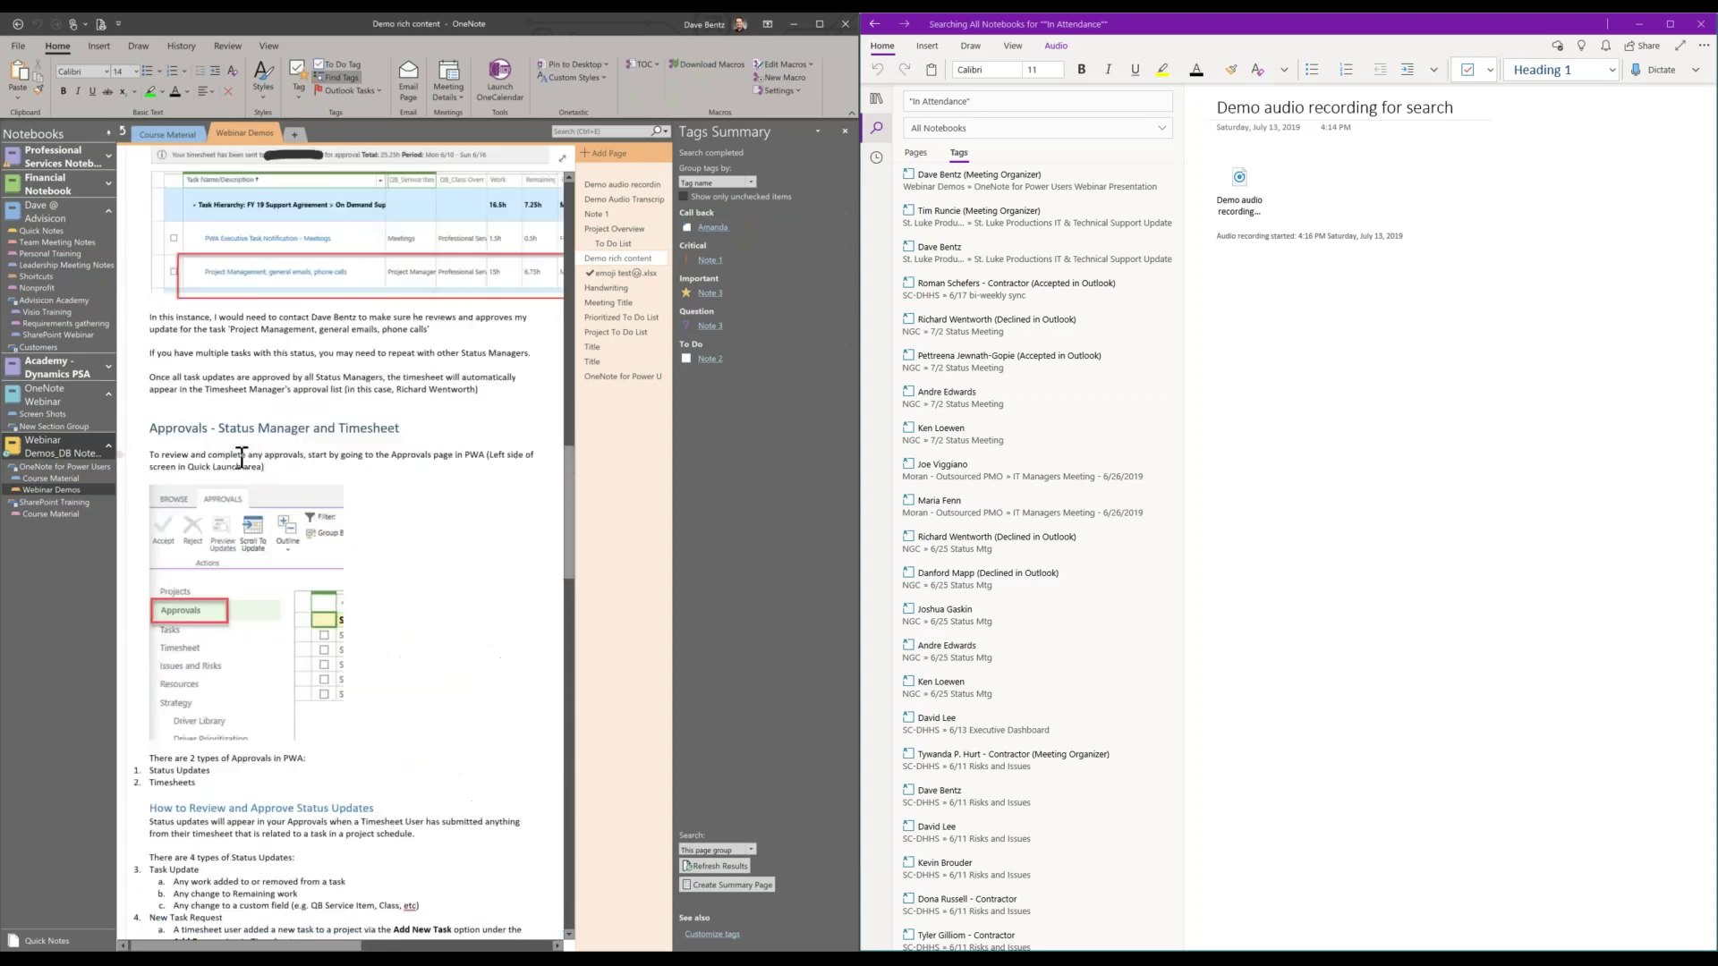
scroll(242, 458, up, 3)
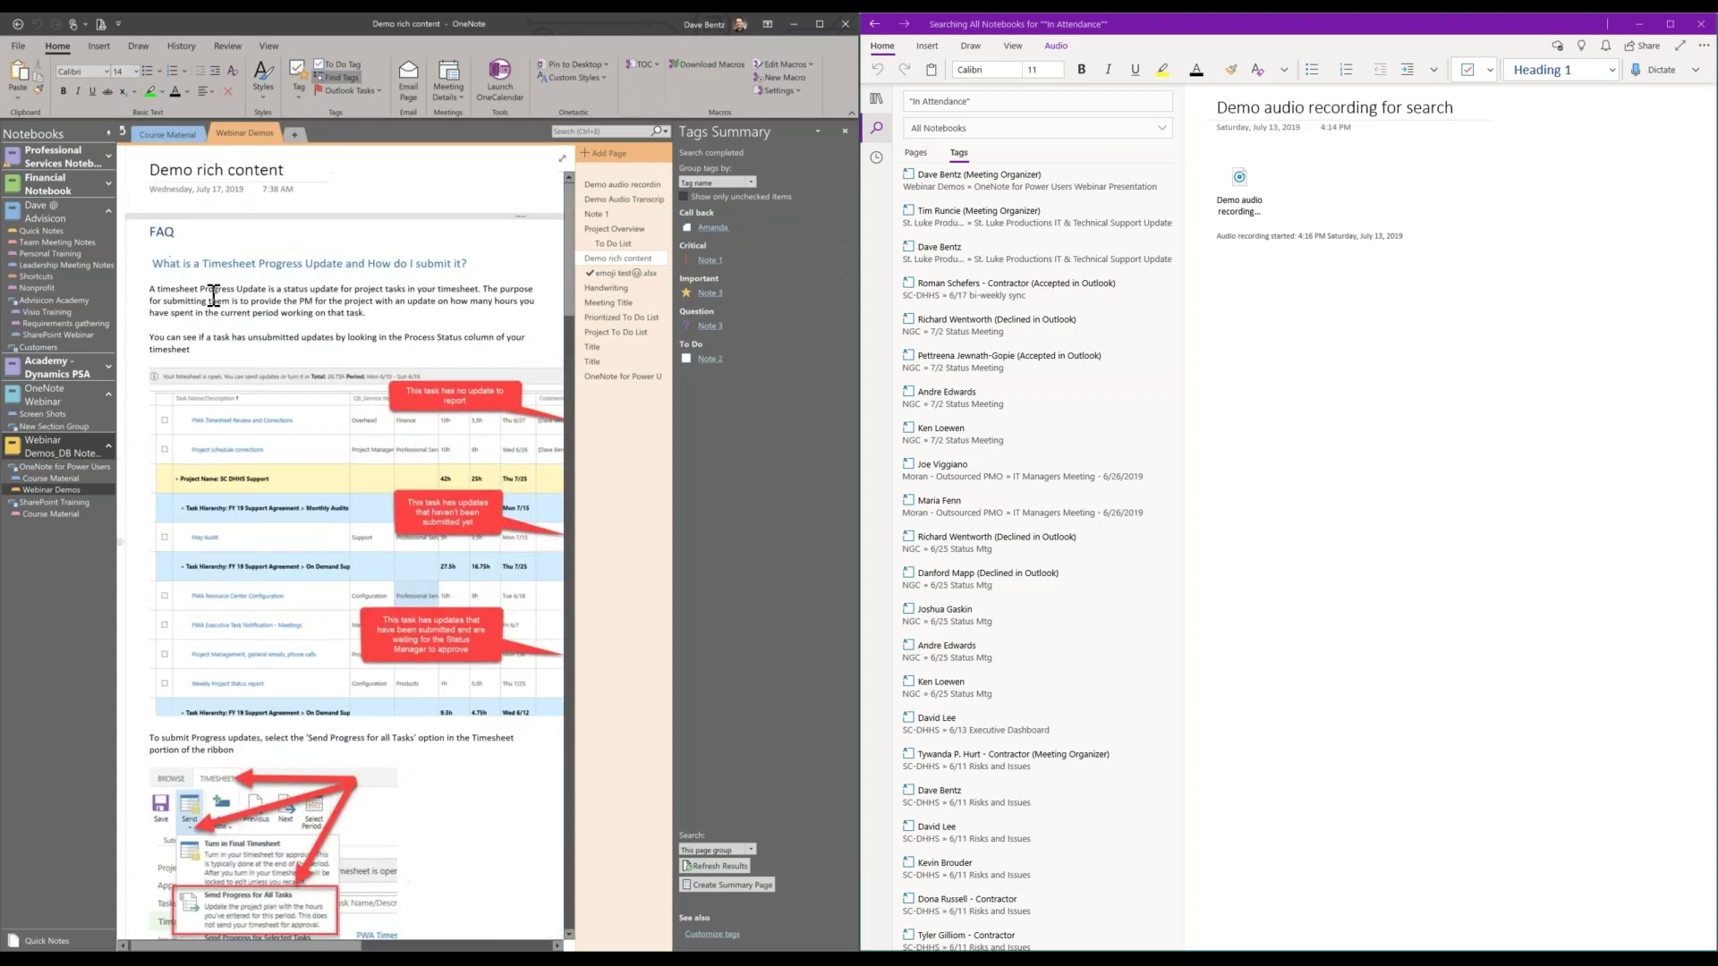
Insert a table of contents with Back to Top links on the Demo rich content page and test its links.
click(651, 65)
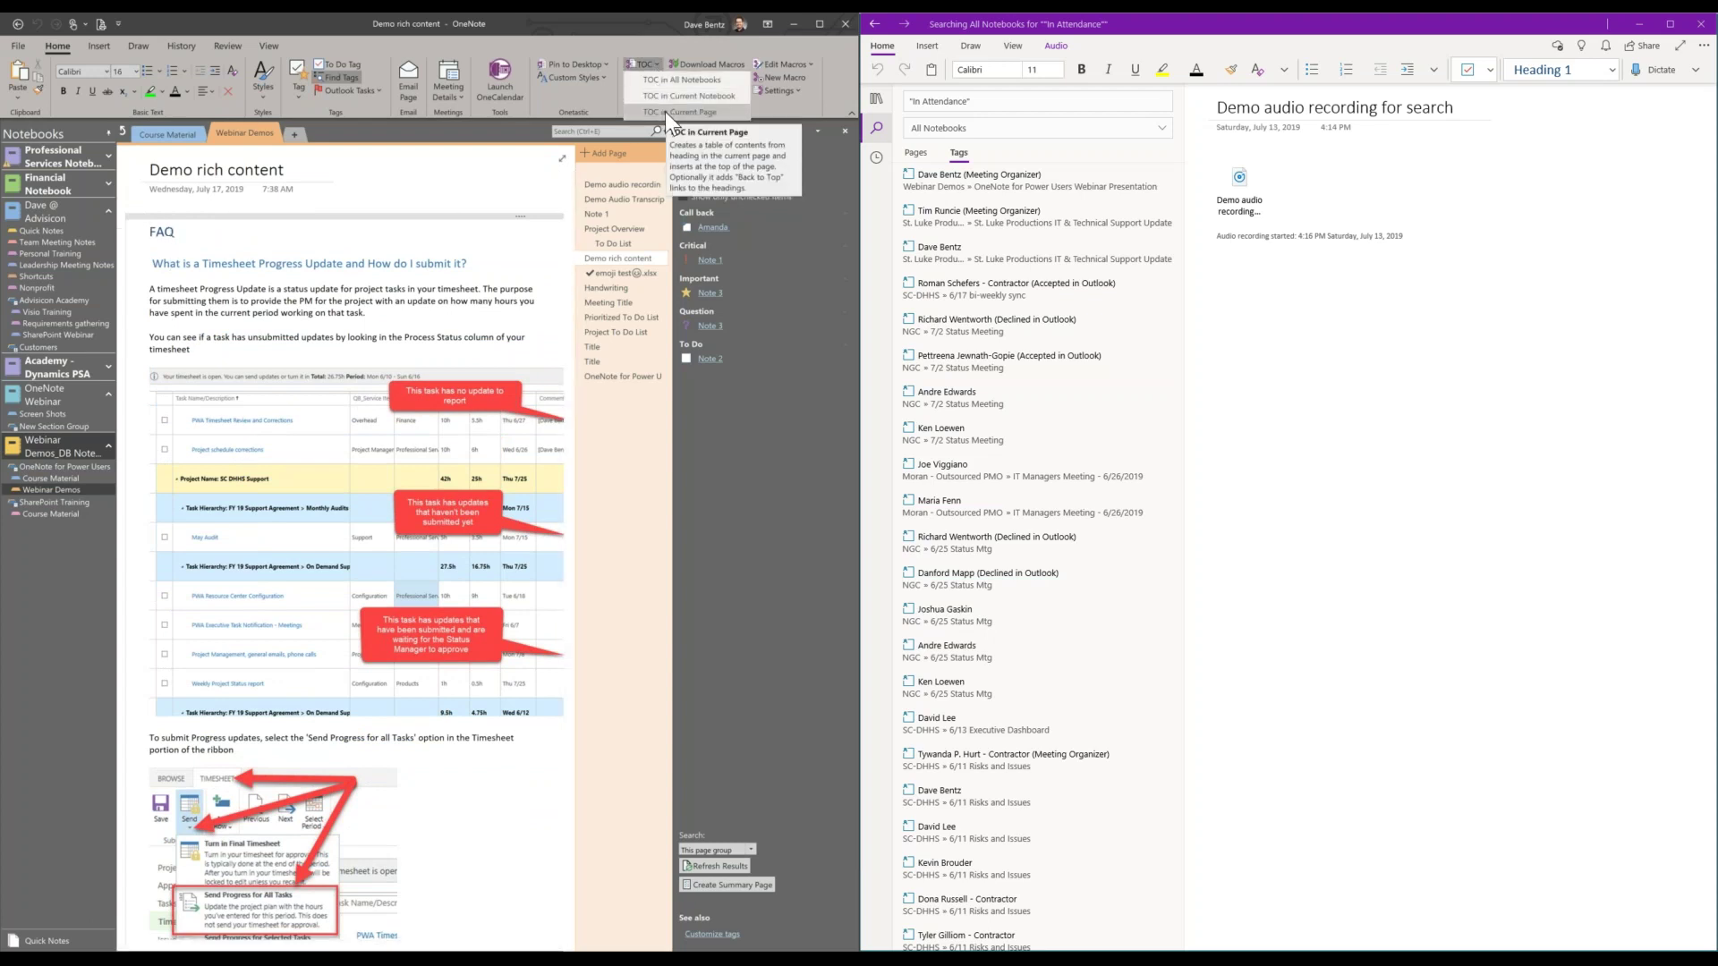
click(664, 111)
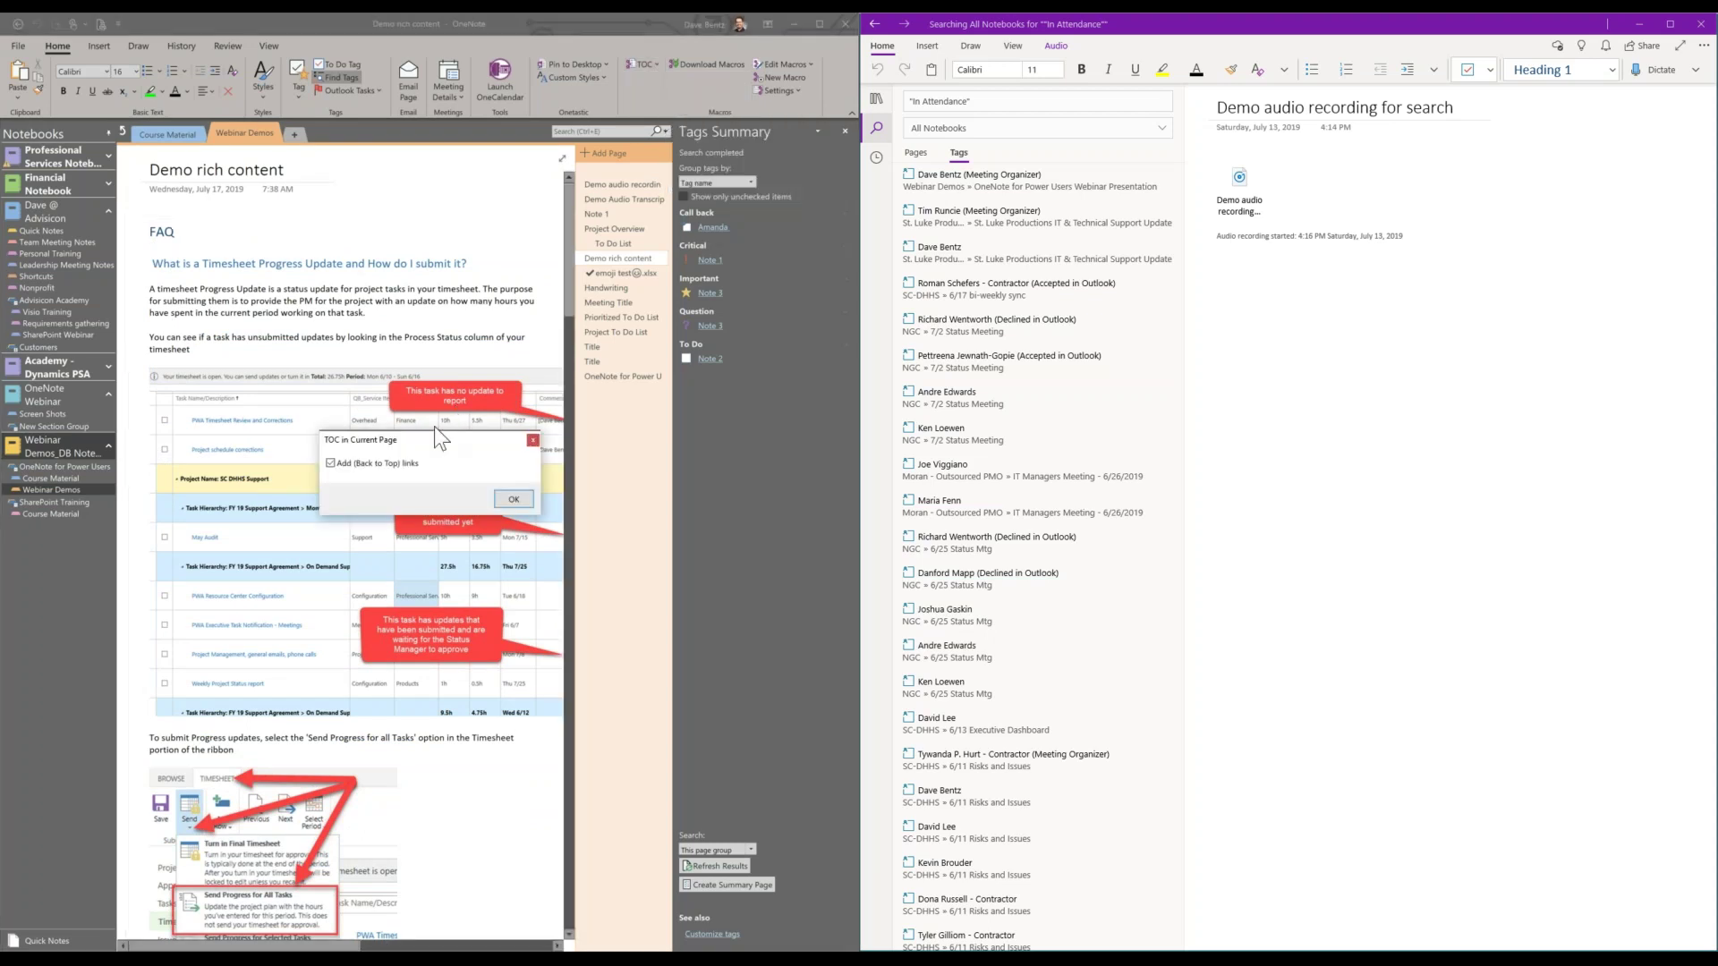
click(510, 501)
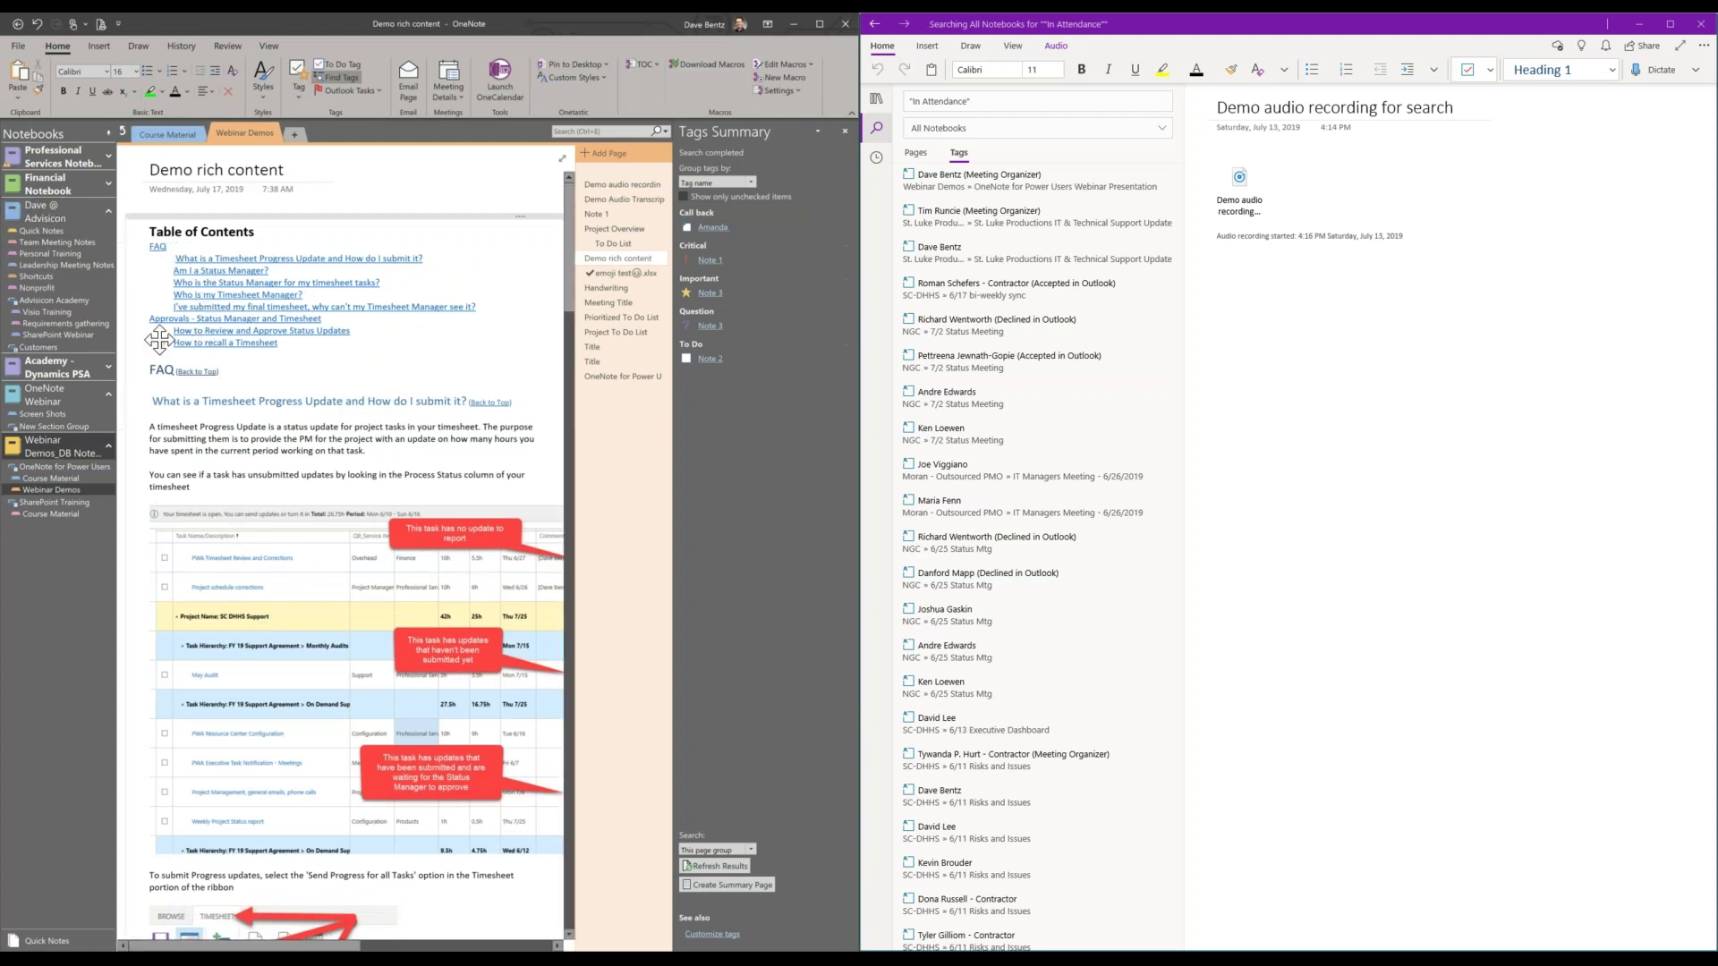
click(201, 285)
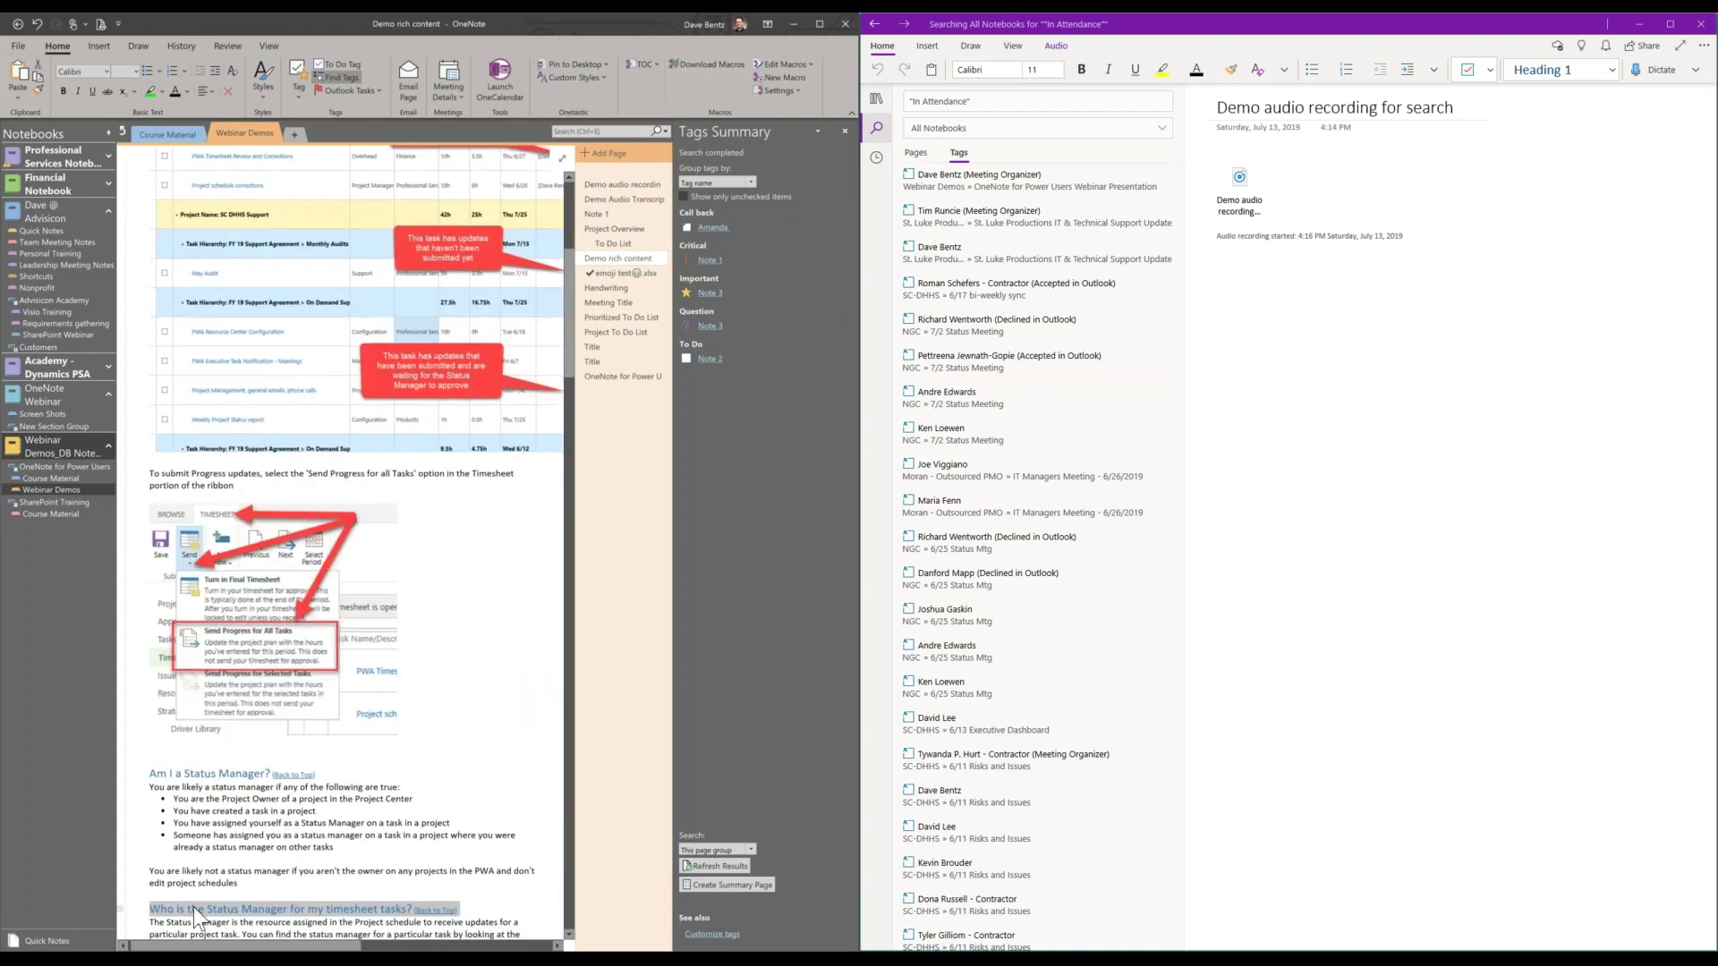
click(435, 911)
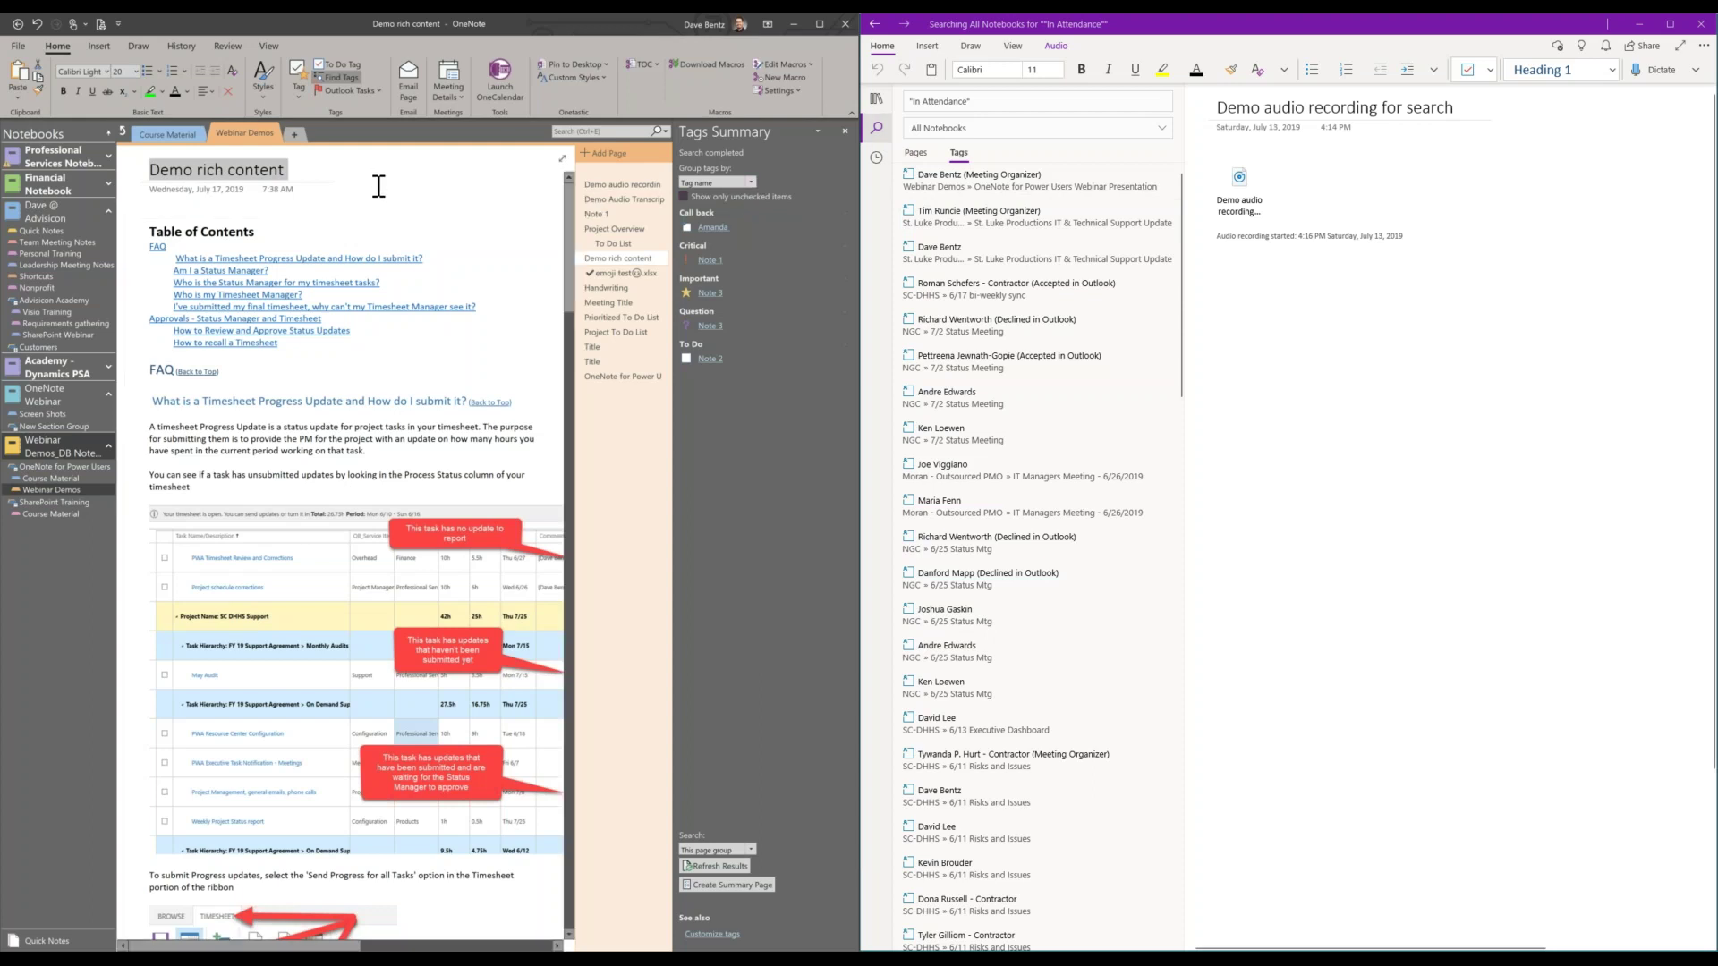
Close the Tags Summary and open the print preview with the print range set to Current Section.
click(842, 130)
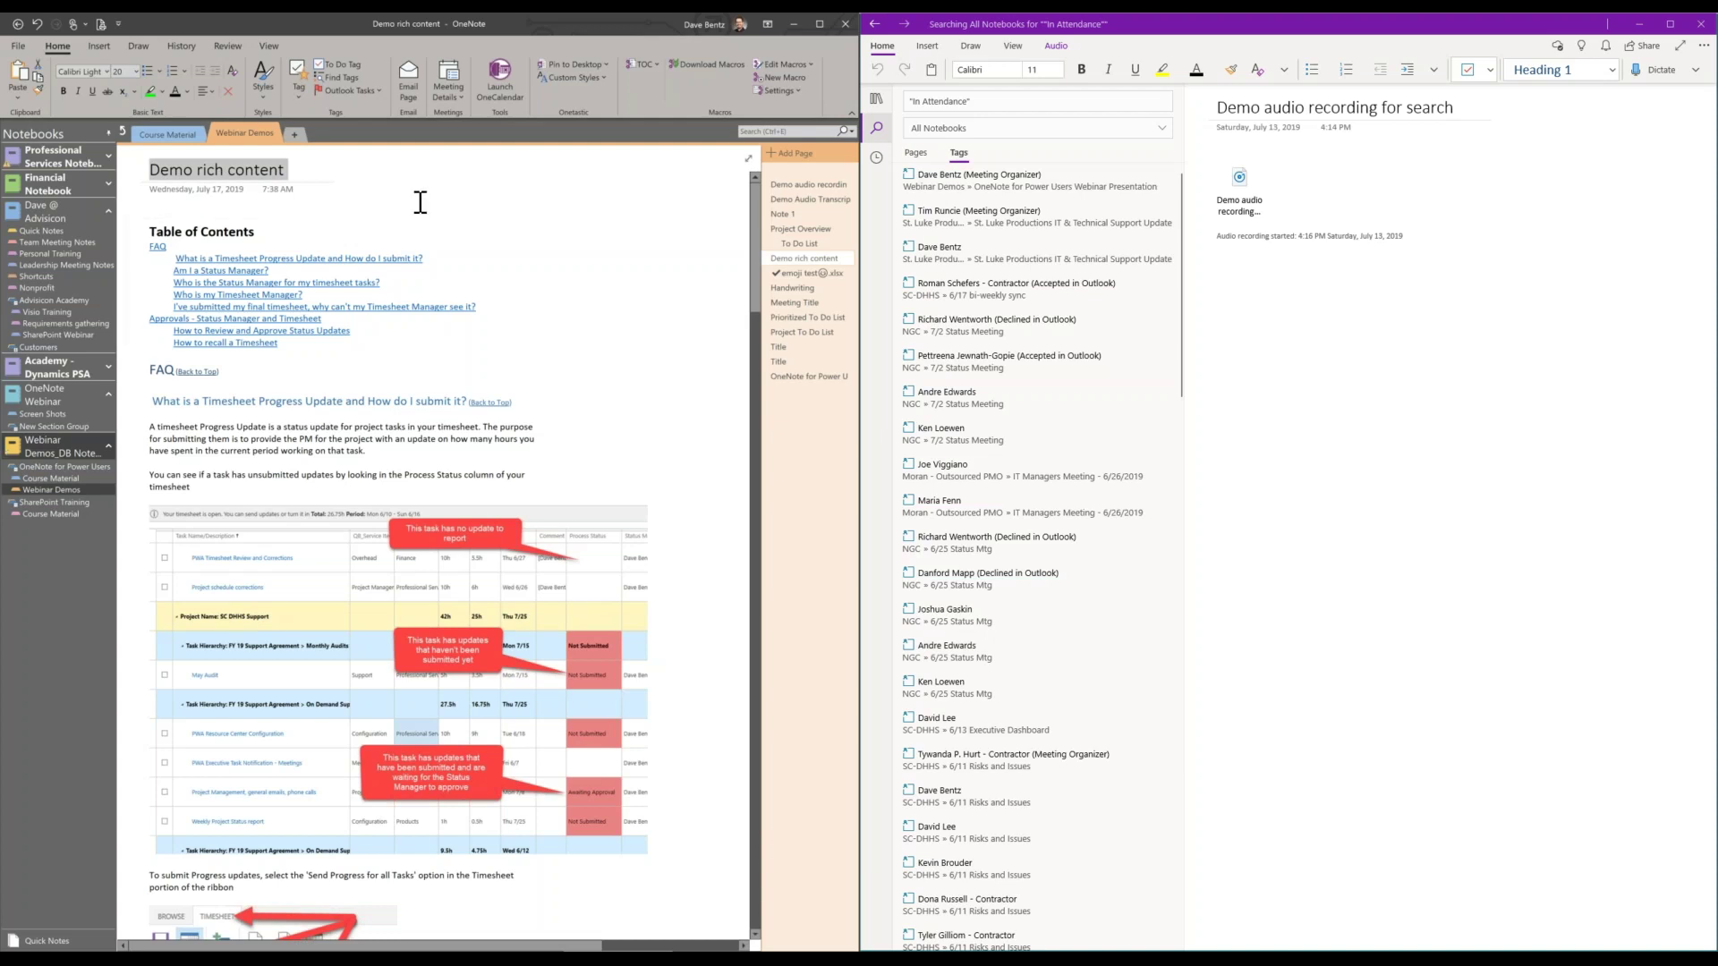
click(18, 44)
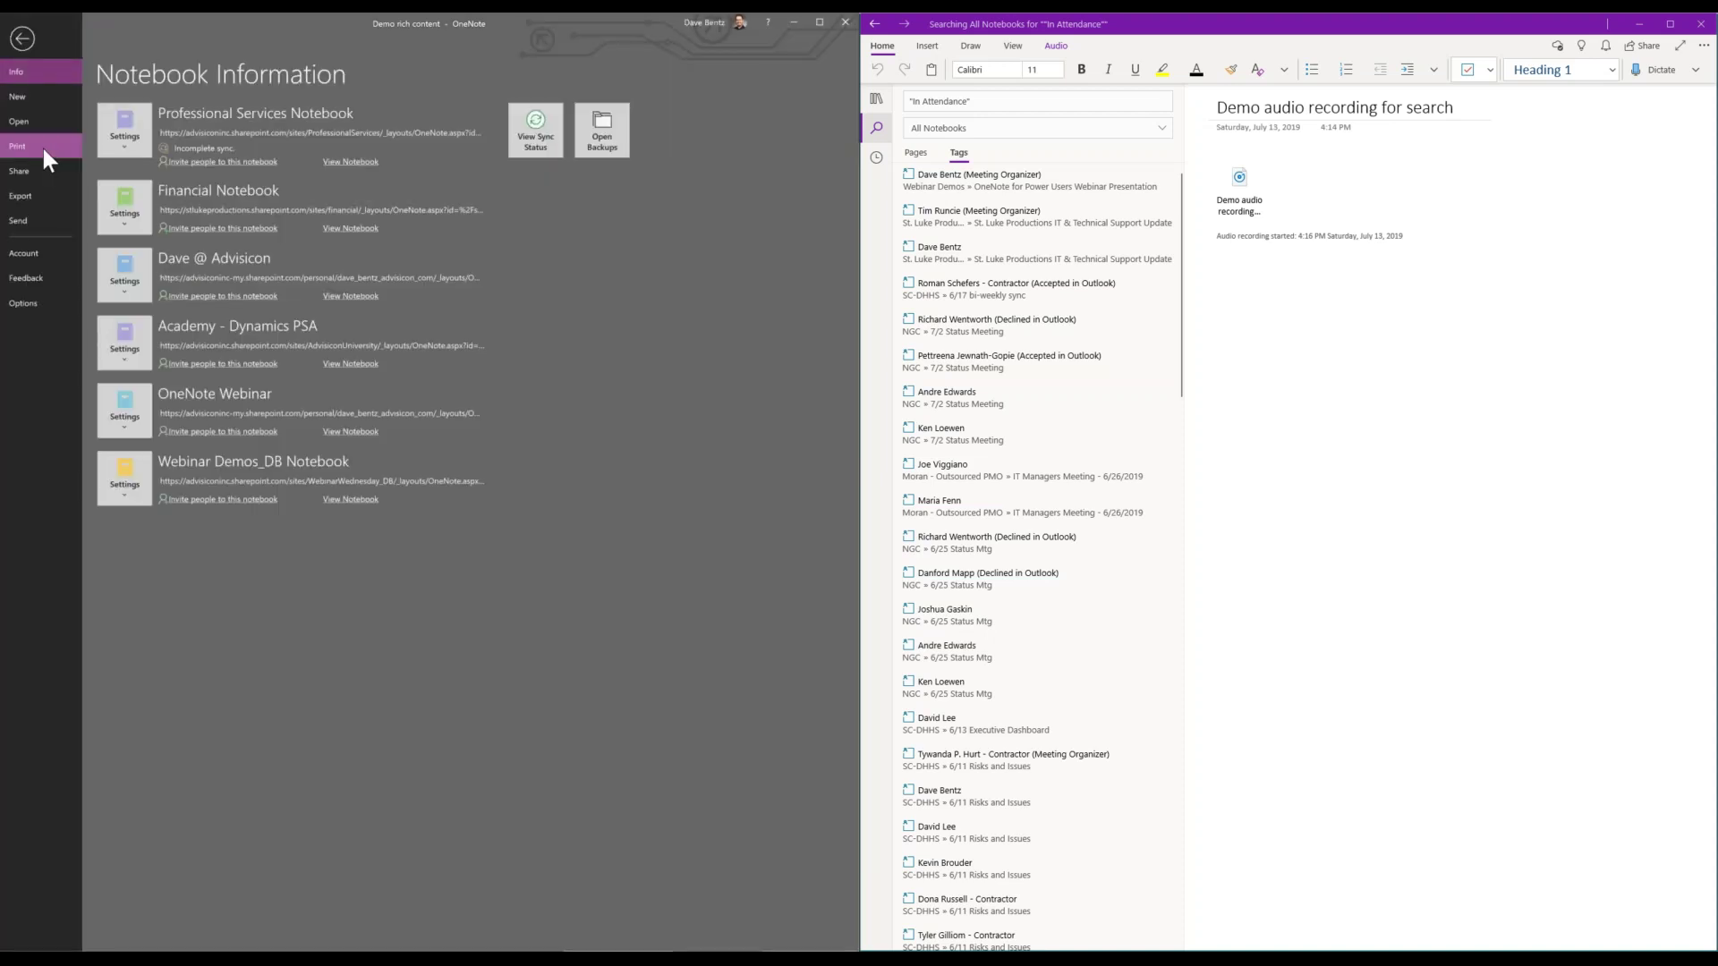
click(43, 149)
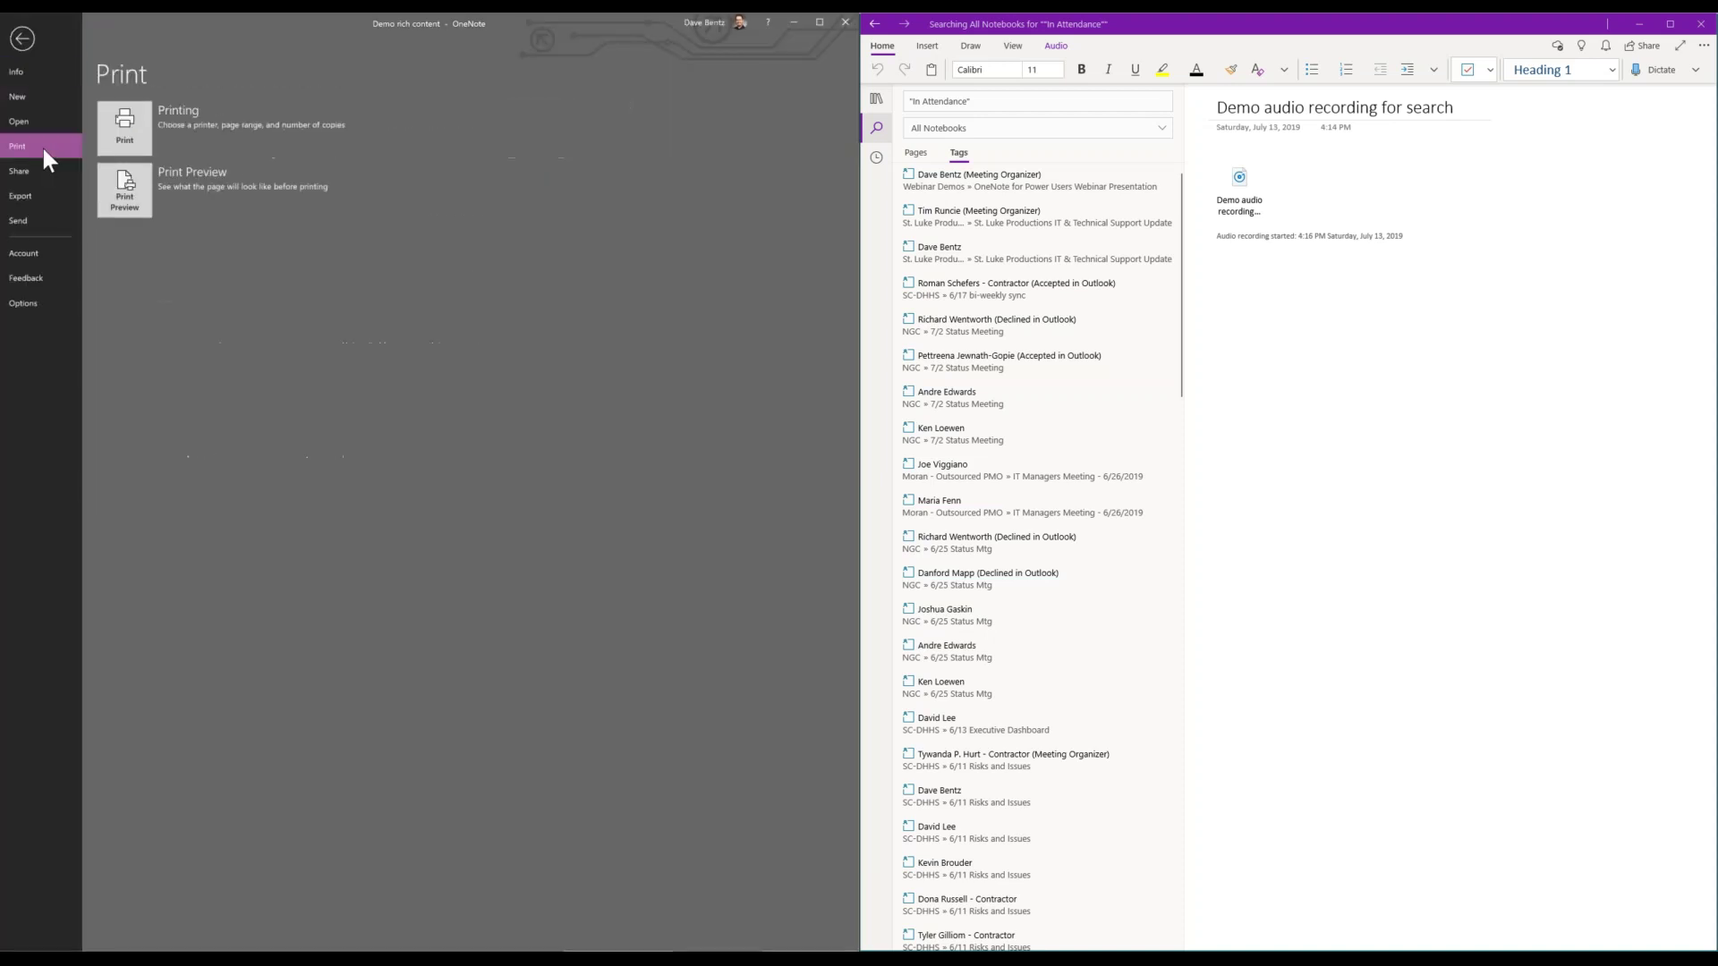
click(129, 197)
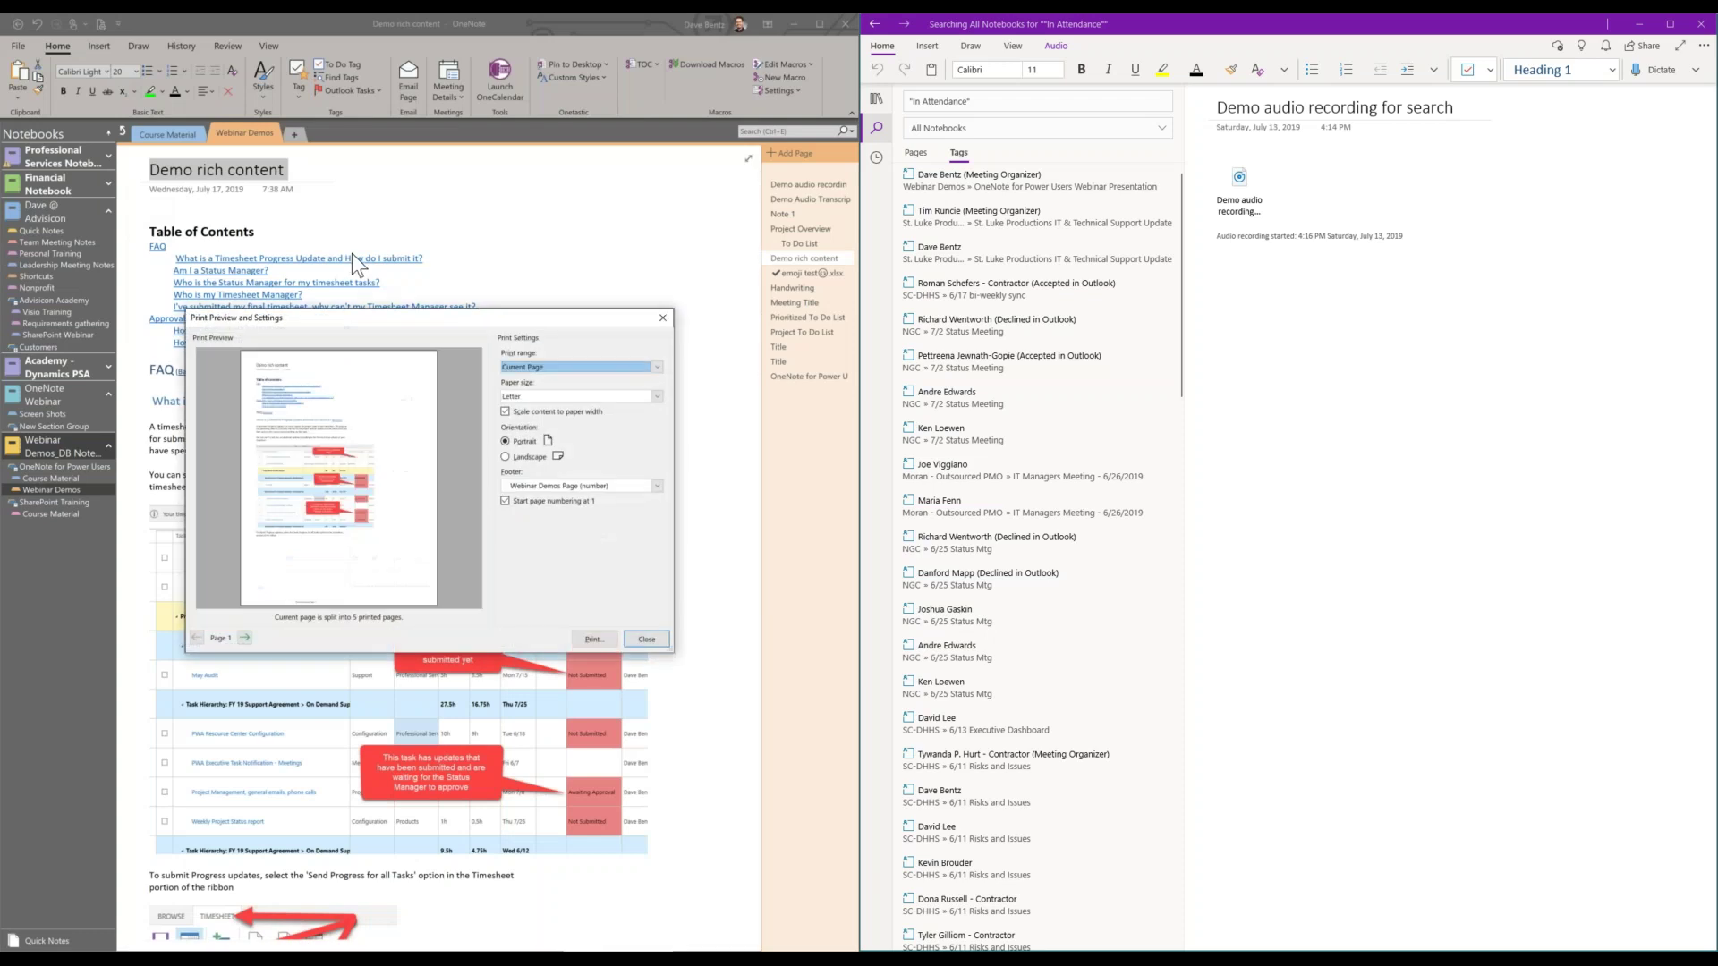
click(658, 369)
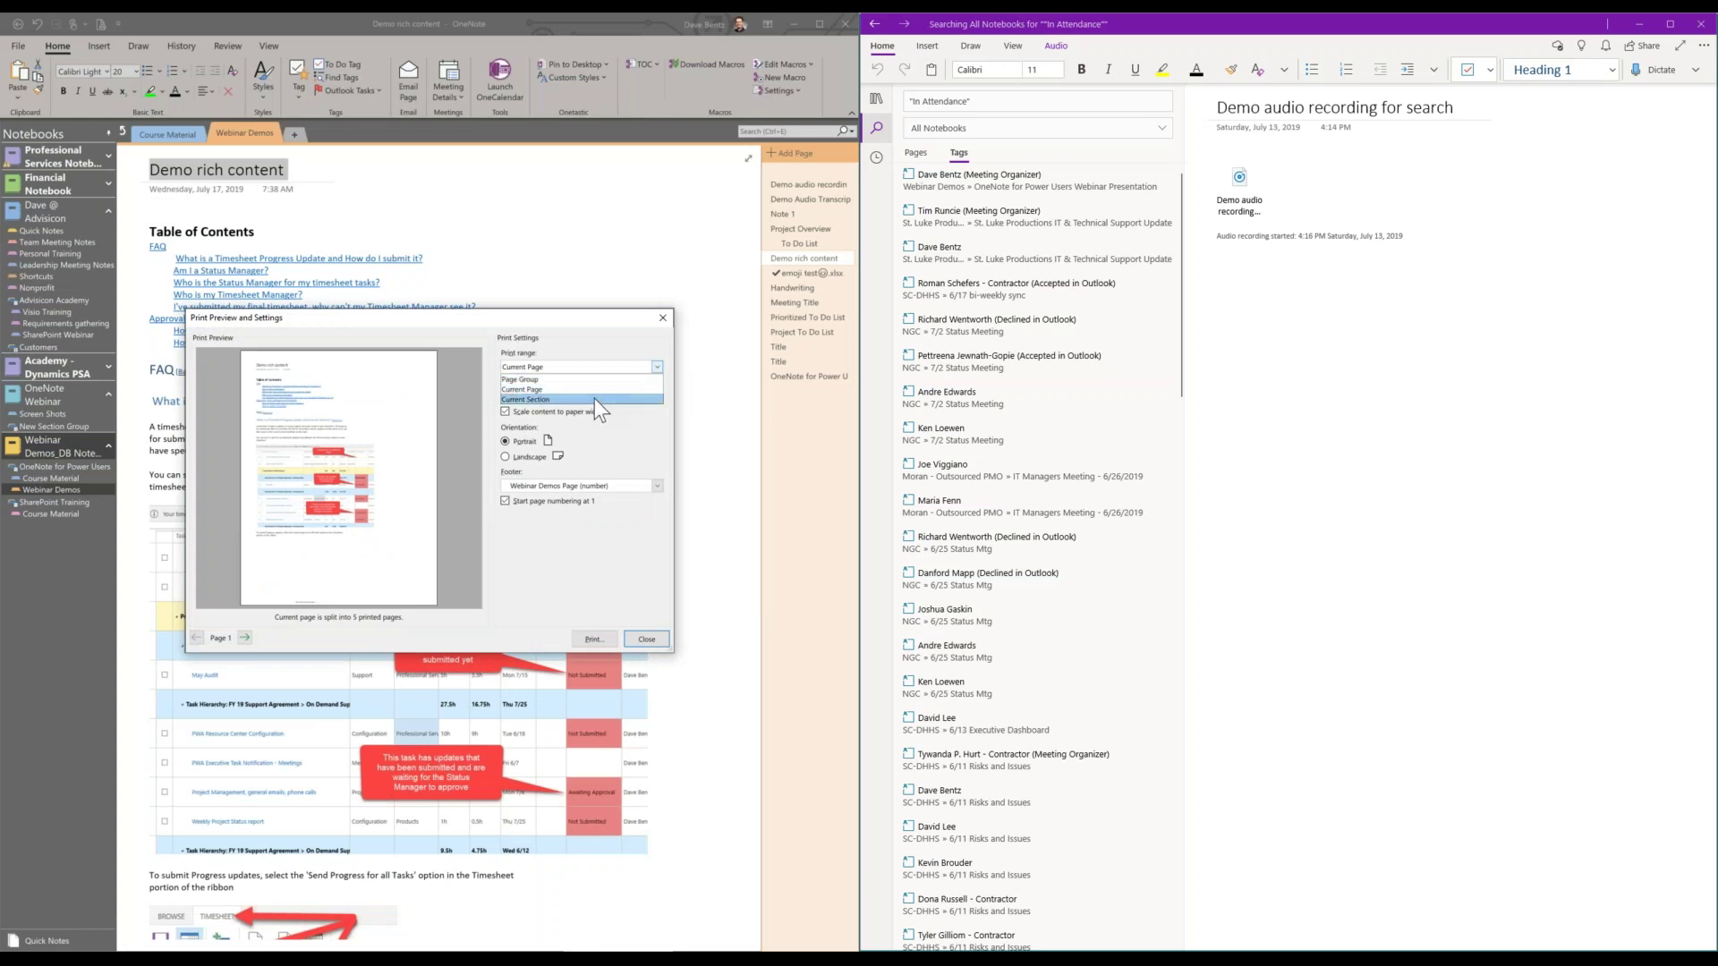
click(595, 399)
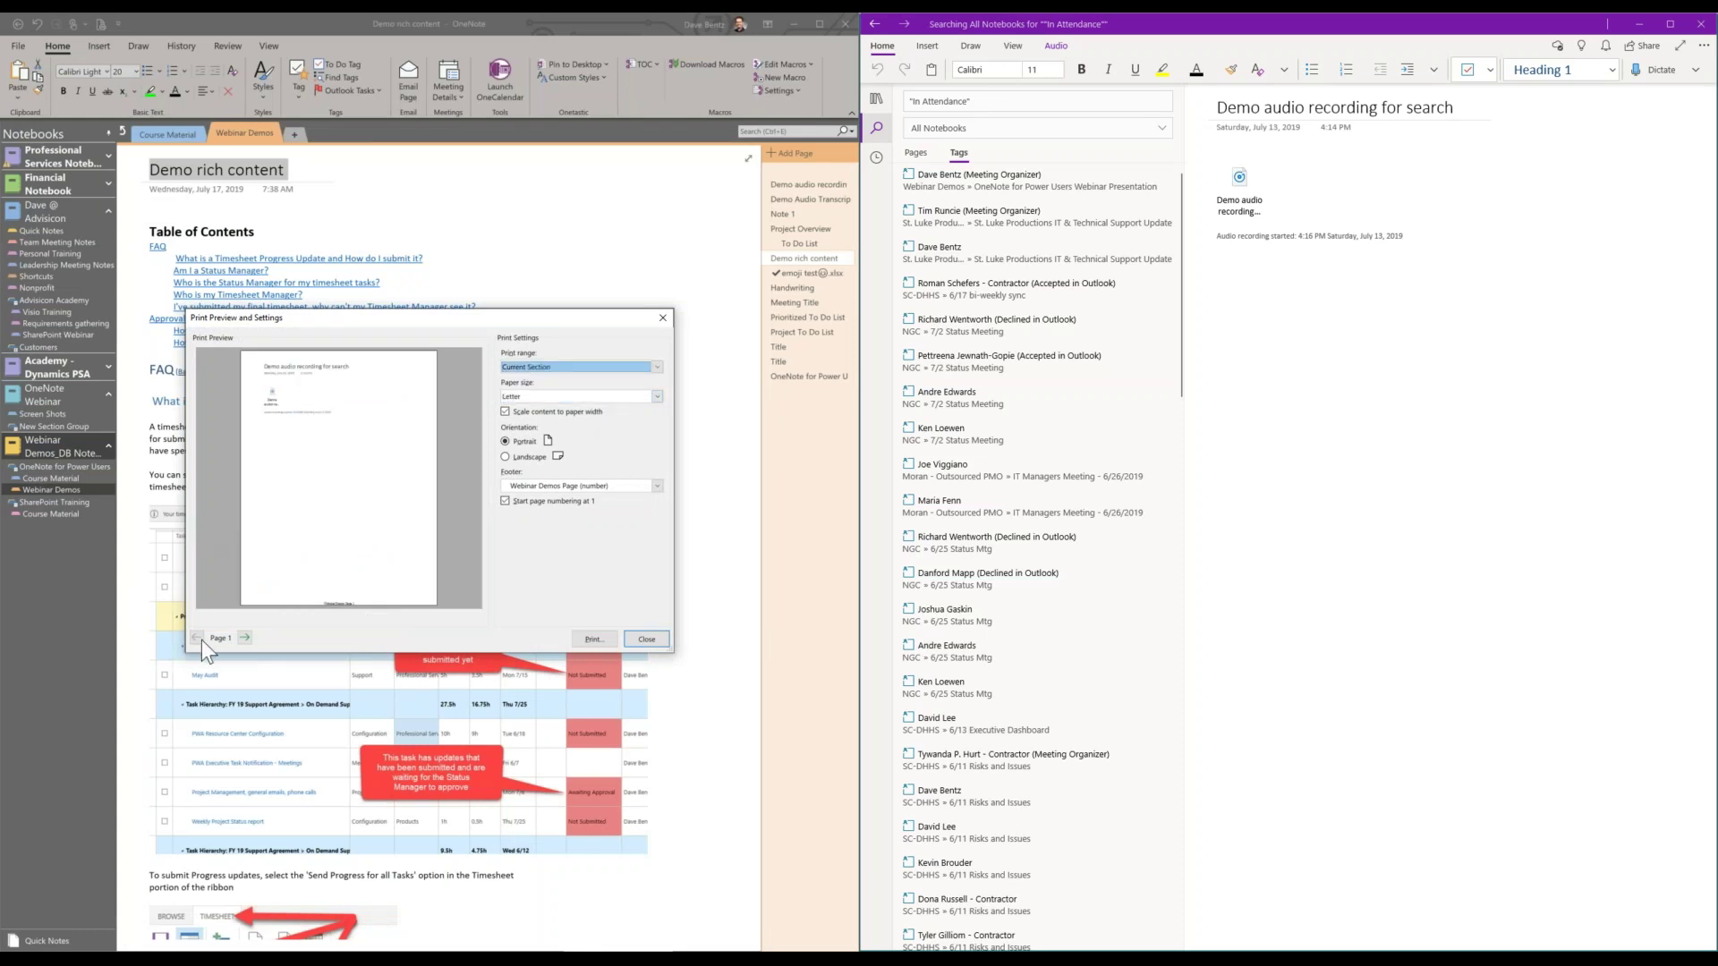
Page through the section's print preview to page 7.
click(246, 637)
click(245, 637)
click(245, 637)
click(245, 637)
click(245, 637)
click(245, 637)
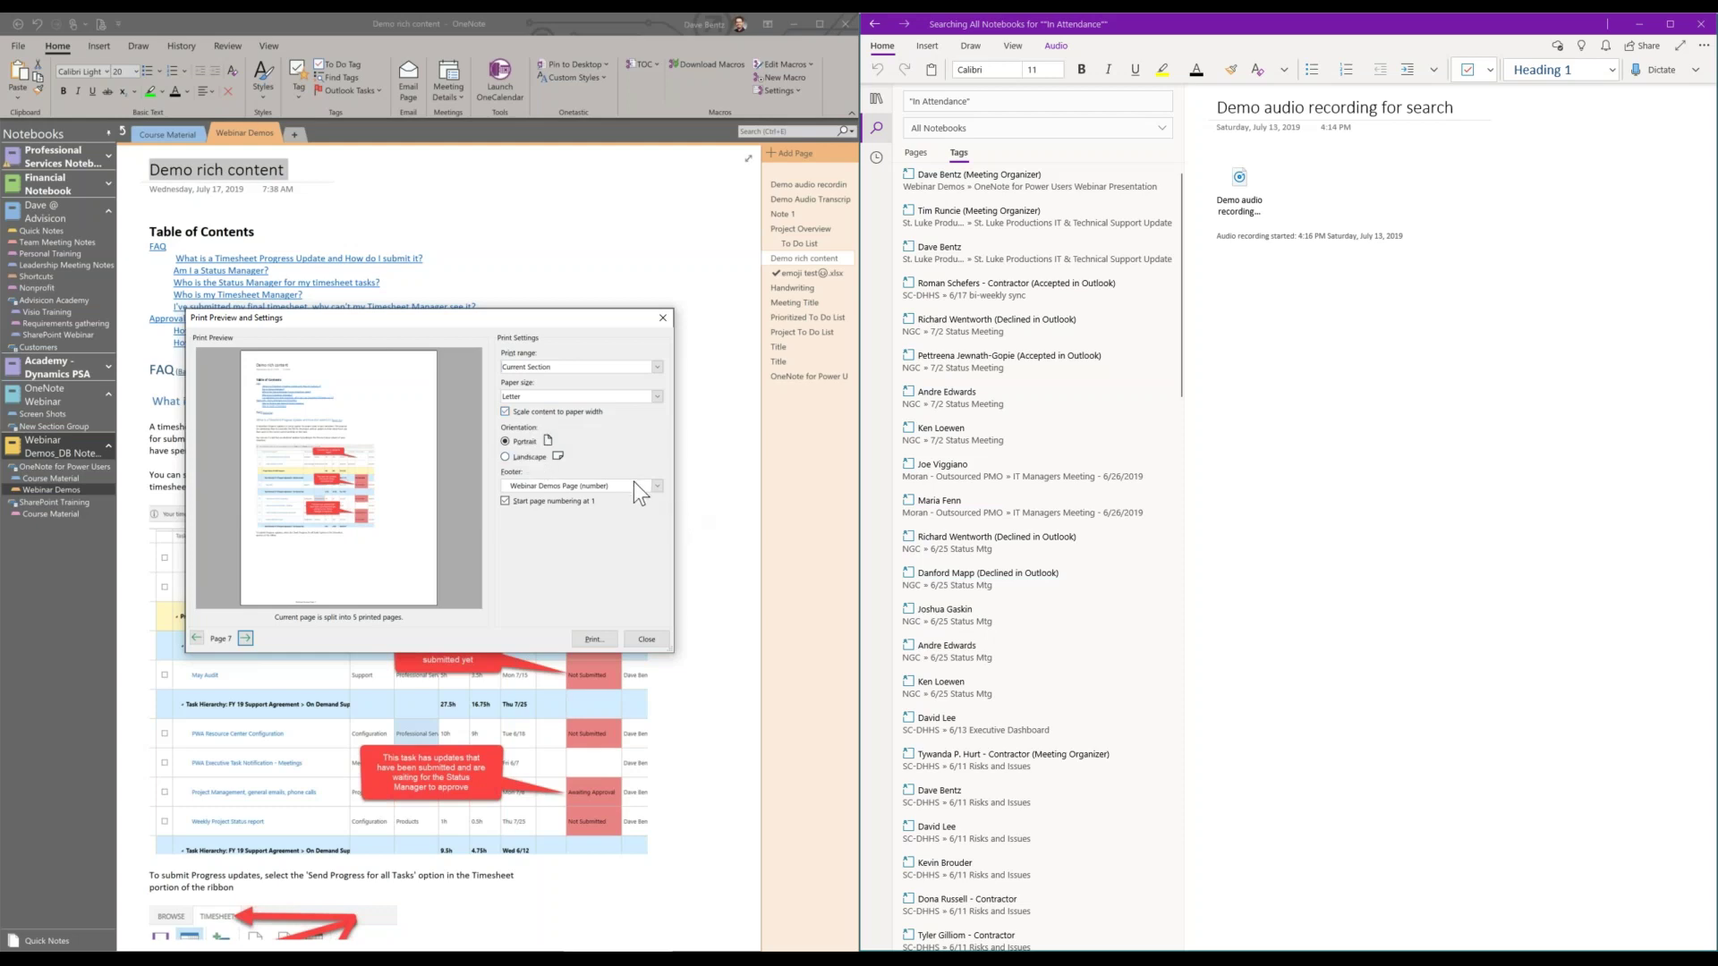
Check the footer options, select "Webinar Demos Page (number)" and close the print preview without printing.
click(657, 486)
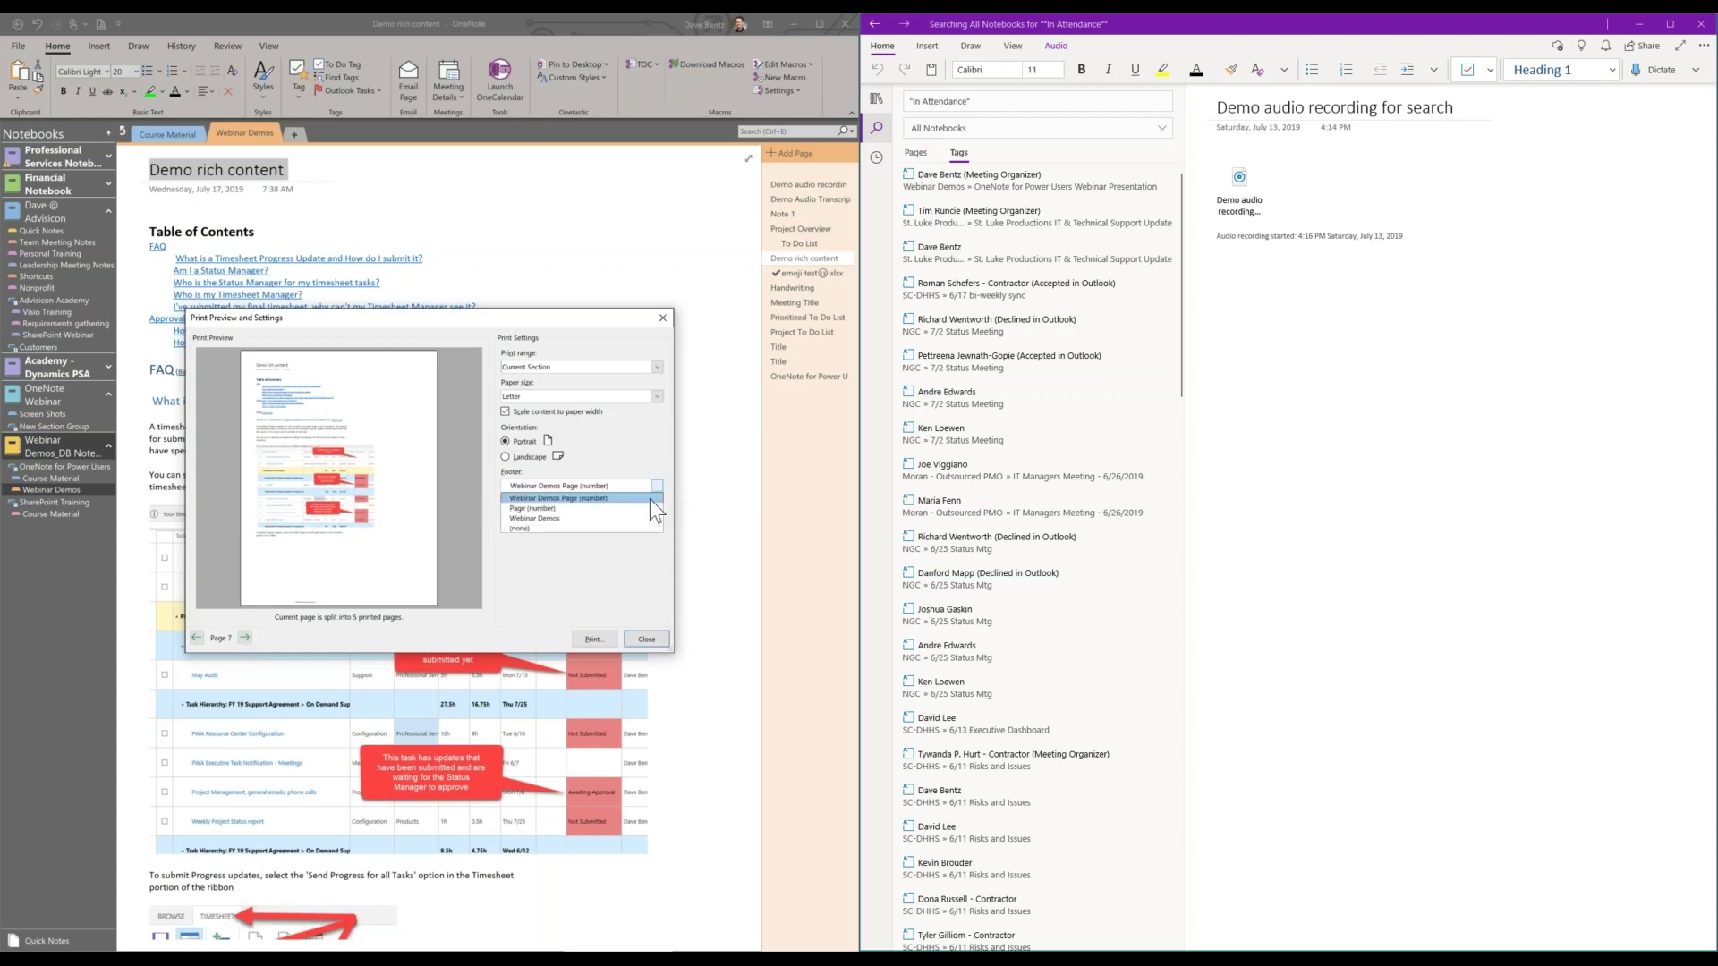
click(623, 497)
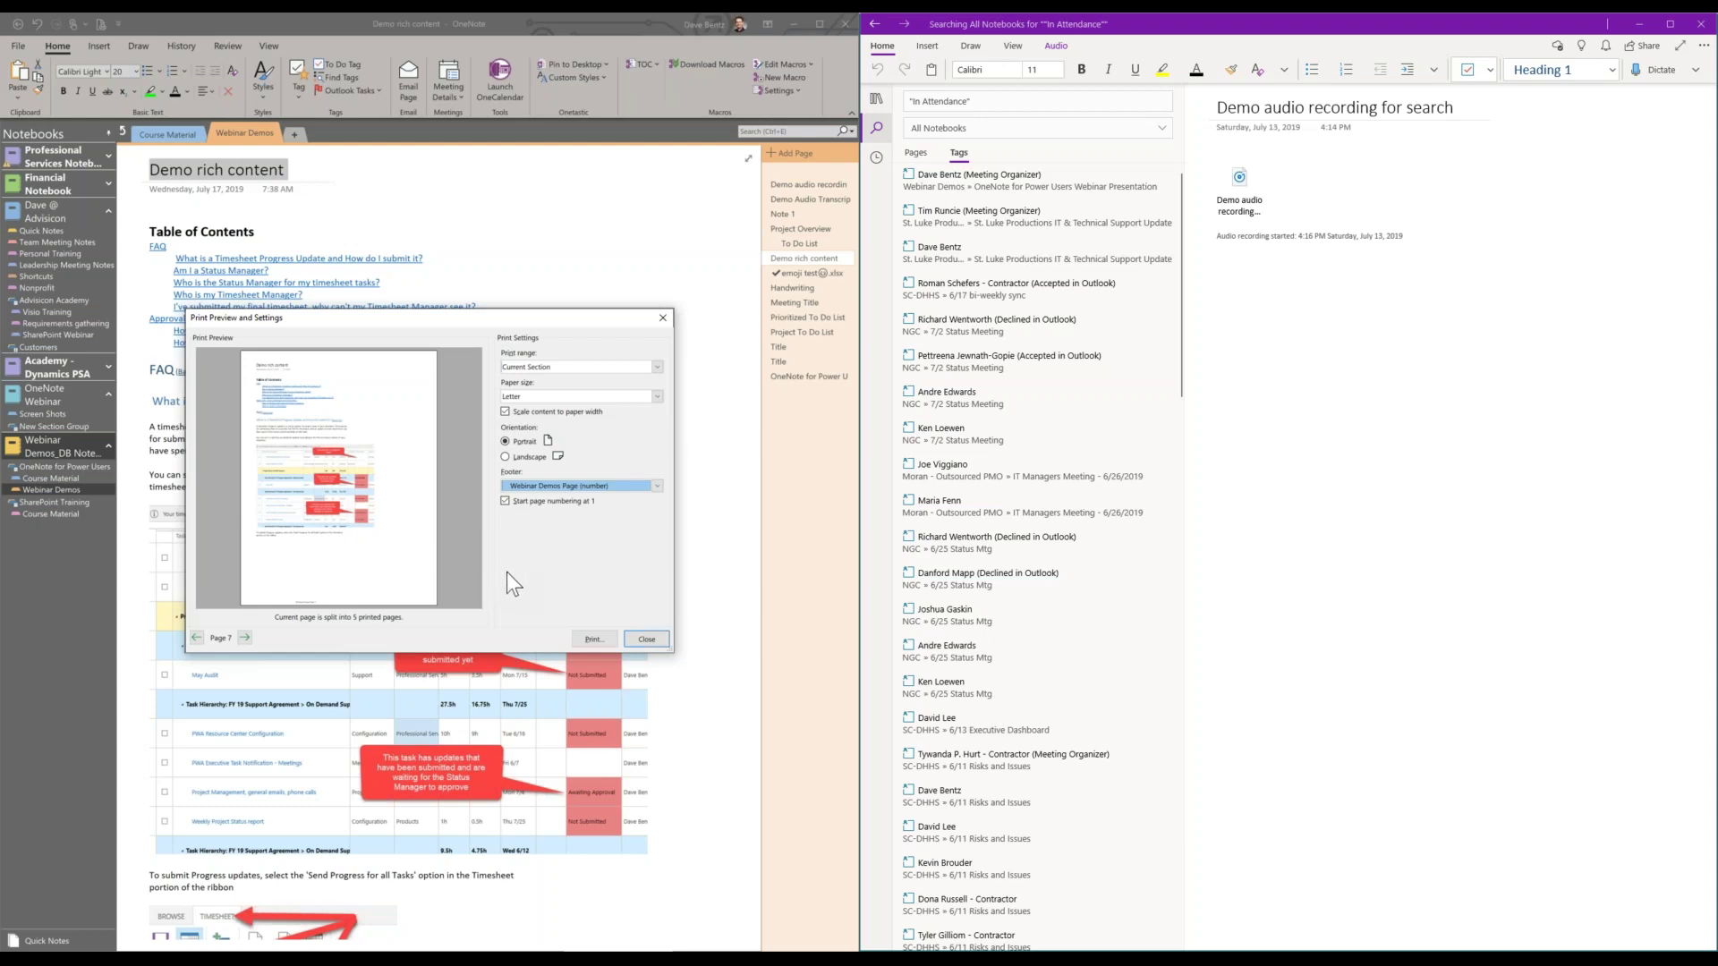
click(651, 639)
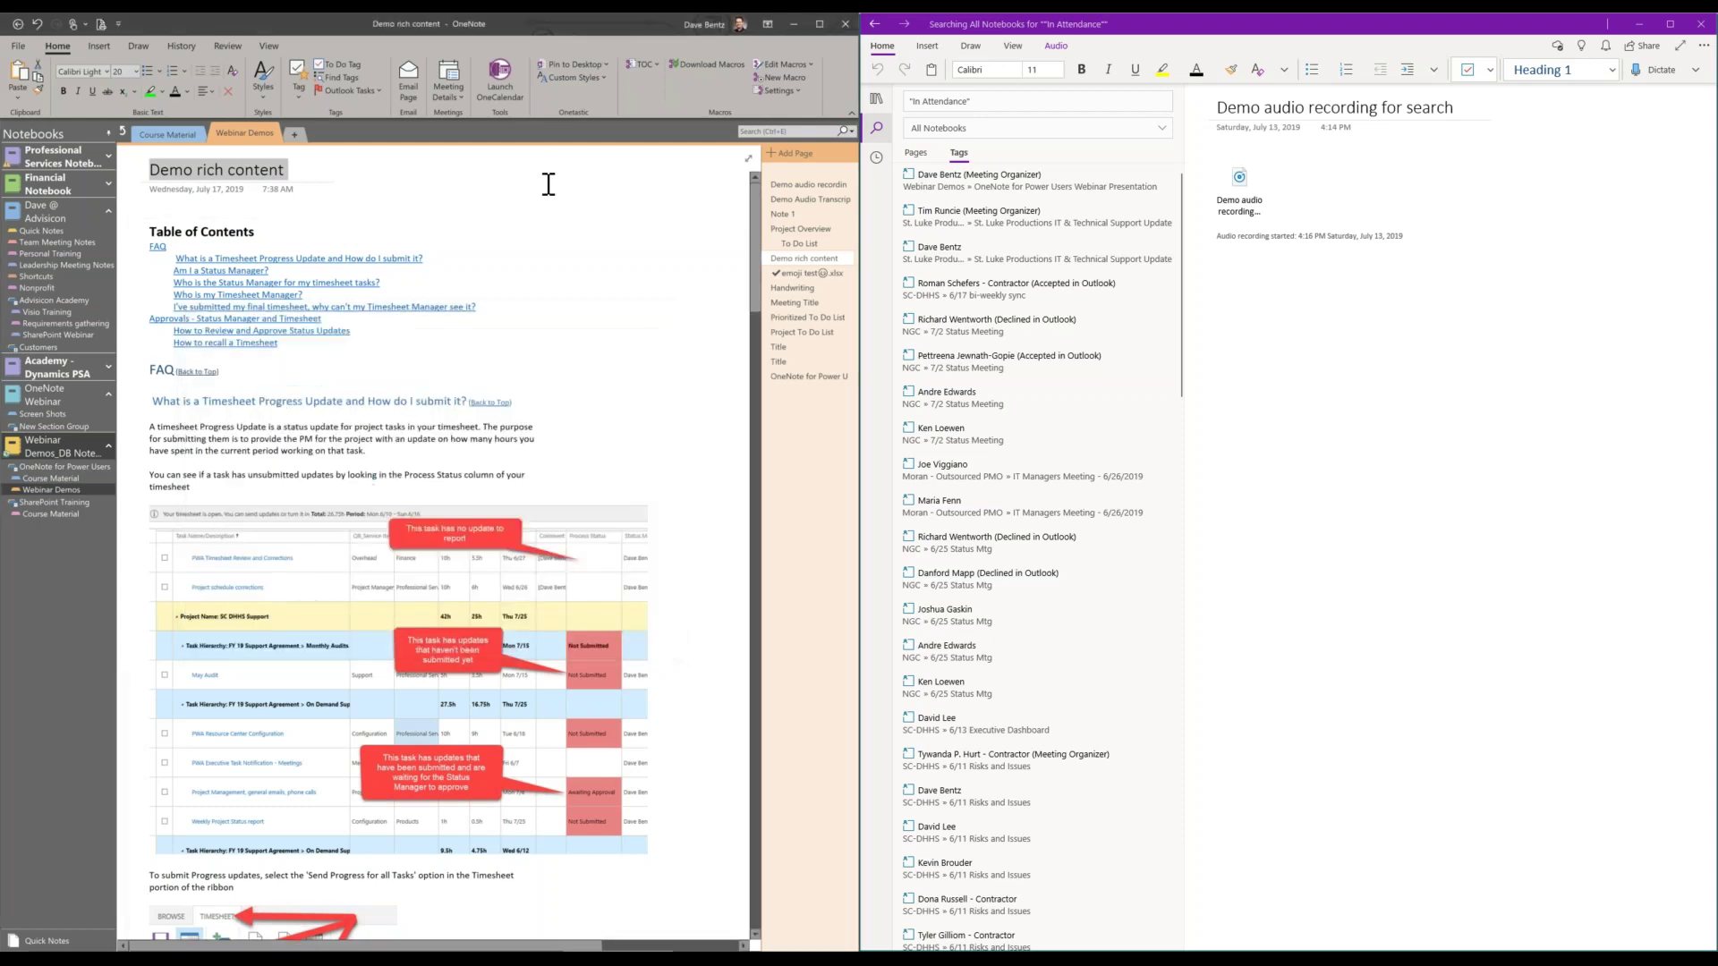
Open the print dialog for the Demo audio recording for search page in the OneNote app and check its orientation and page-range options.
click(1705, 49)
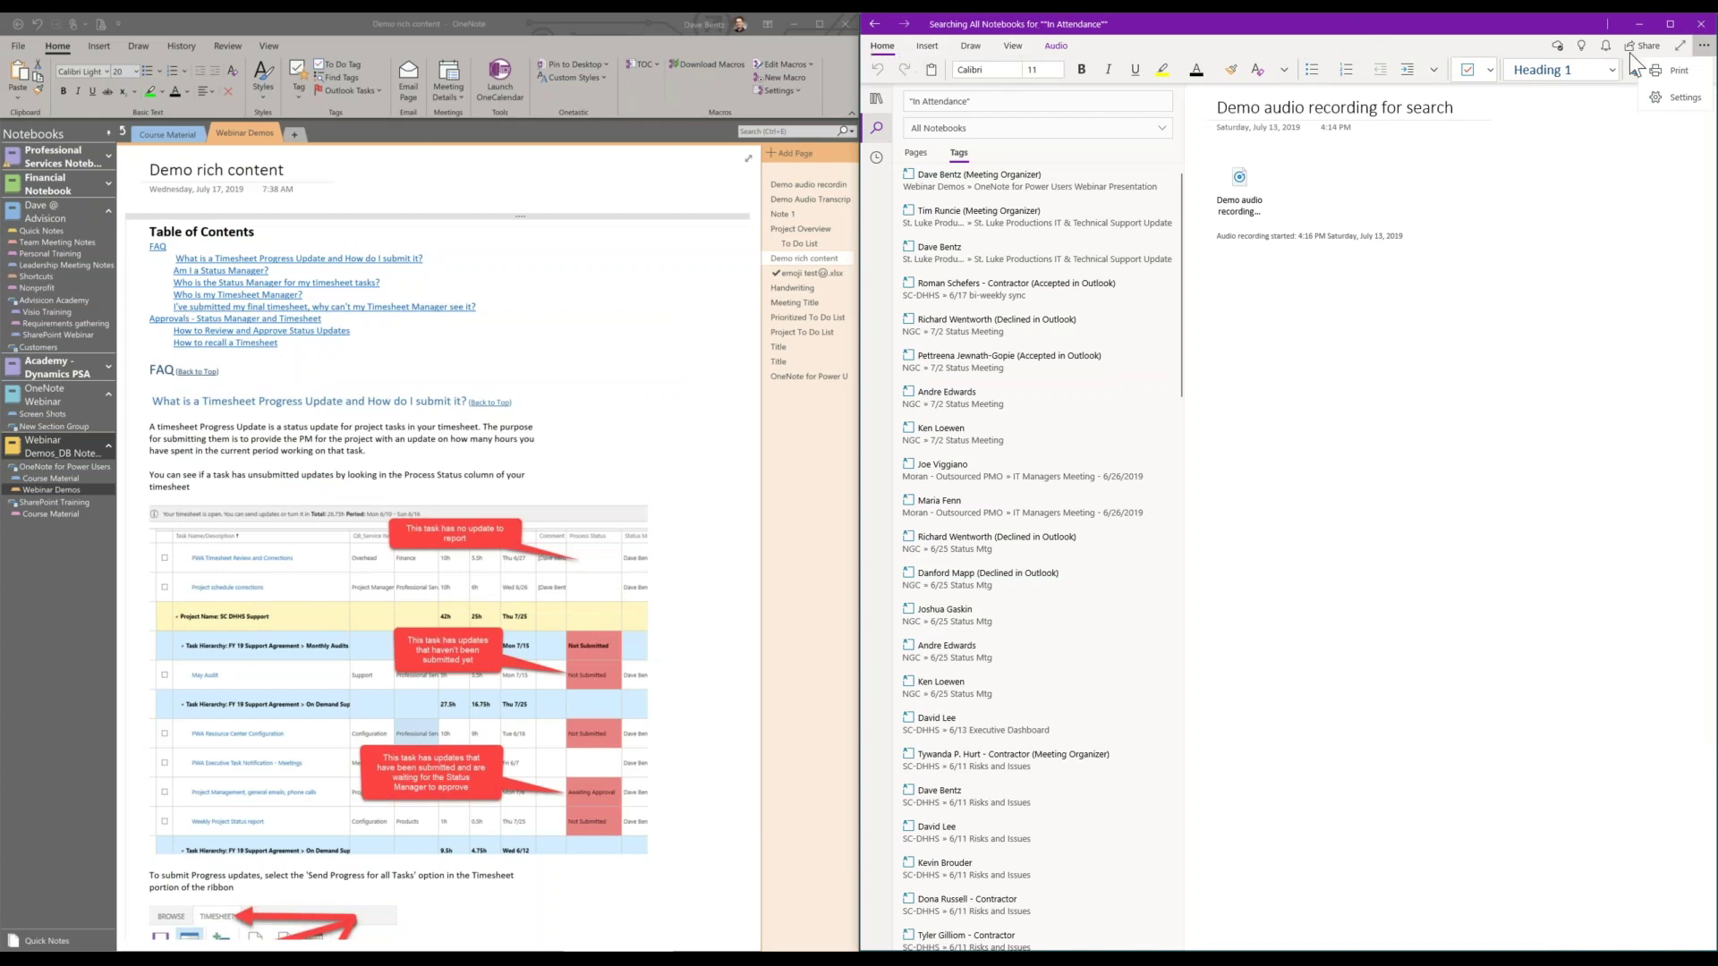
click(1706, 48)
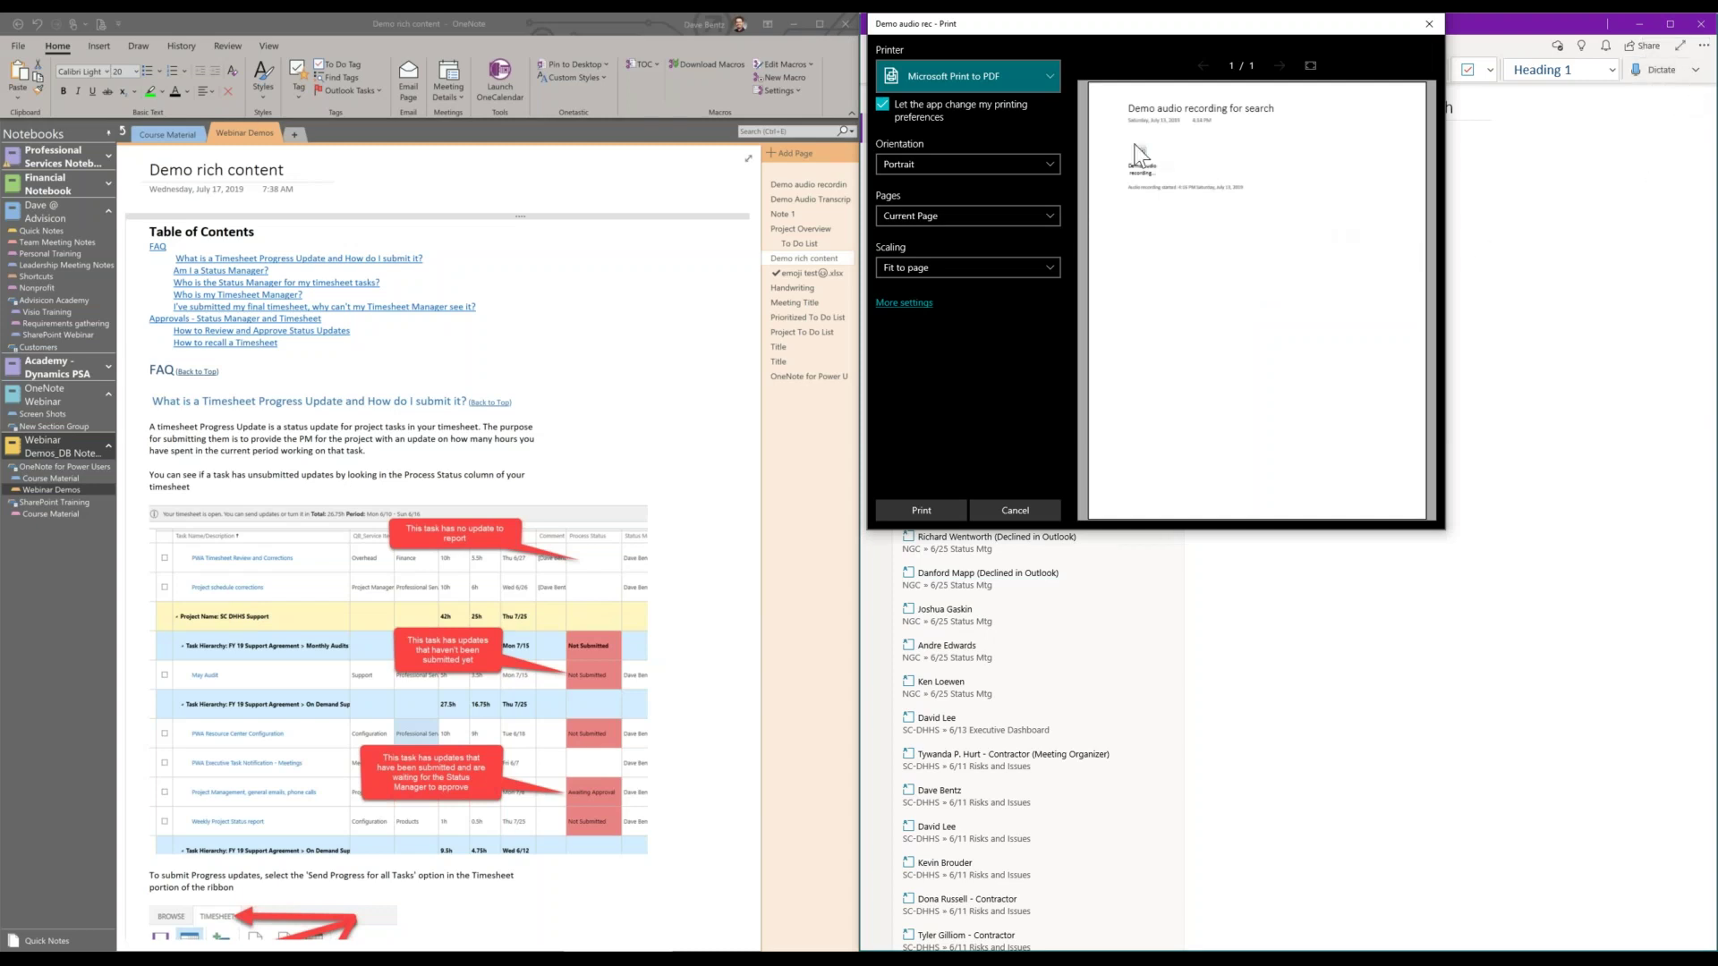
click(1043, 159)
click(1044, 159)
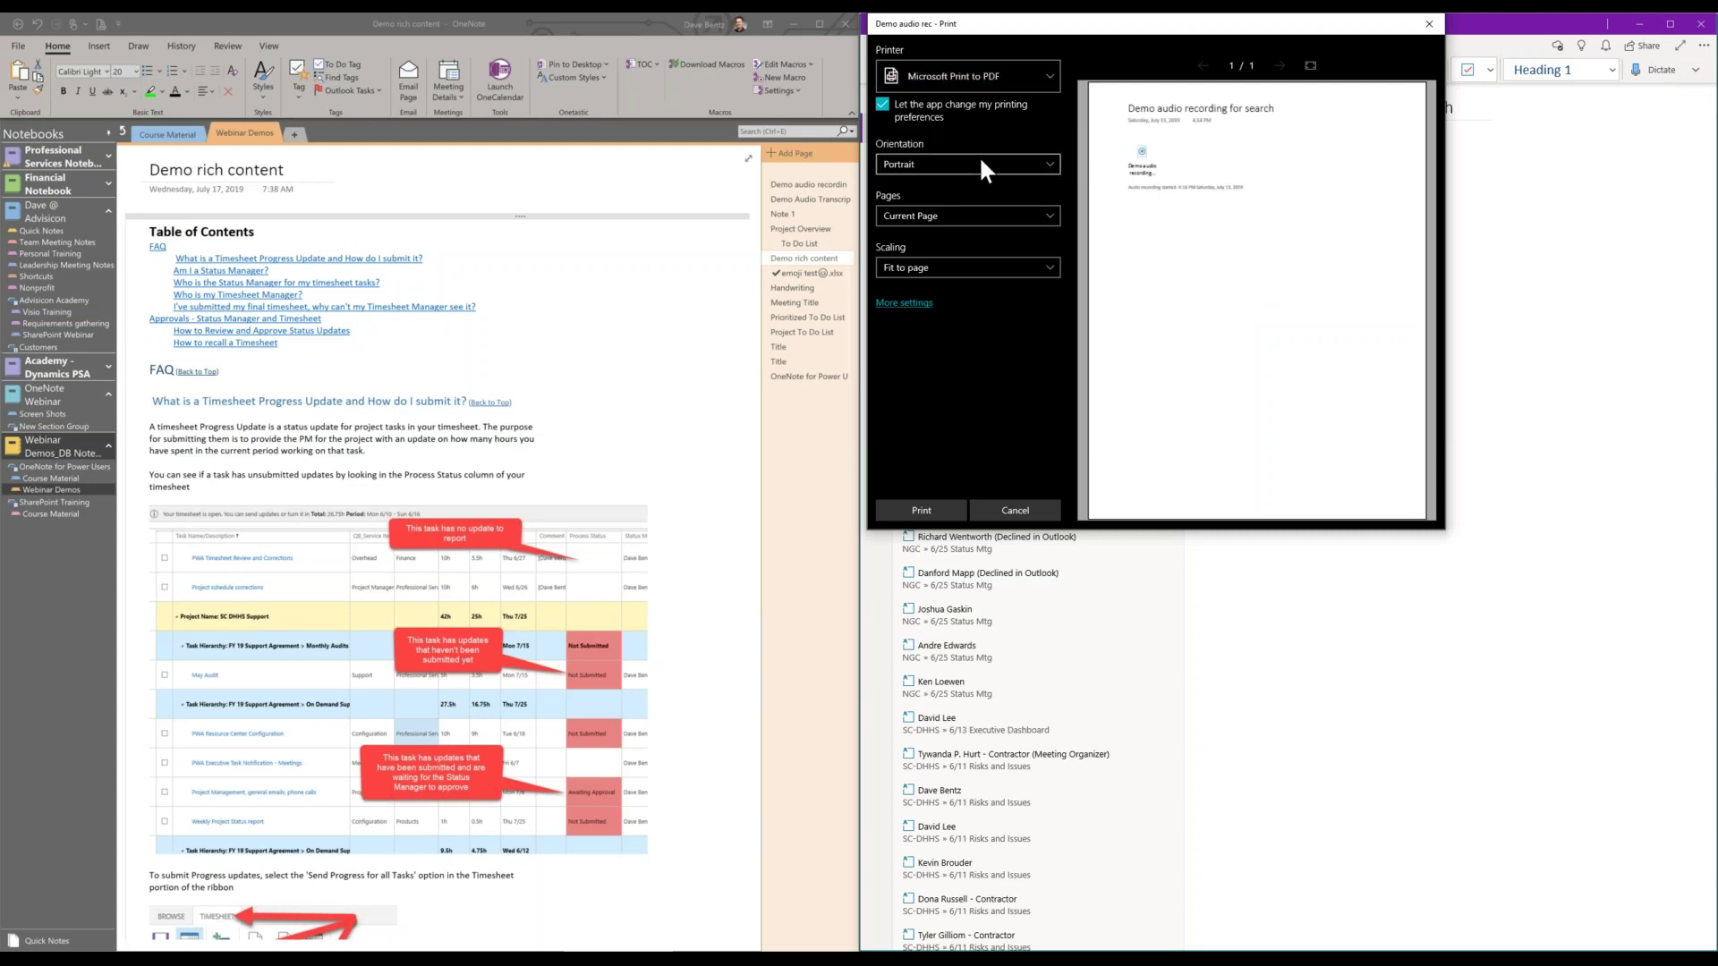
click(1038, 216)
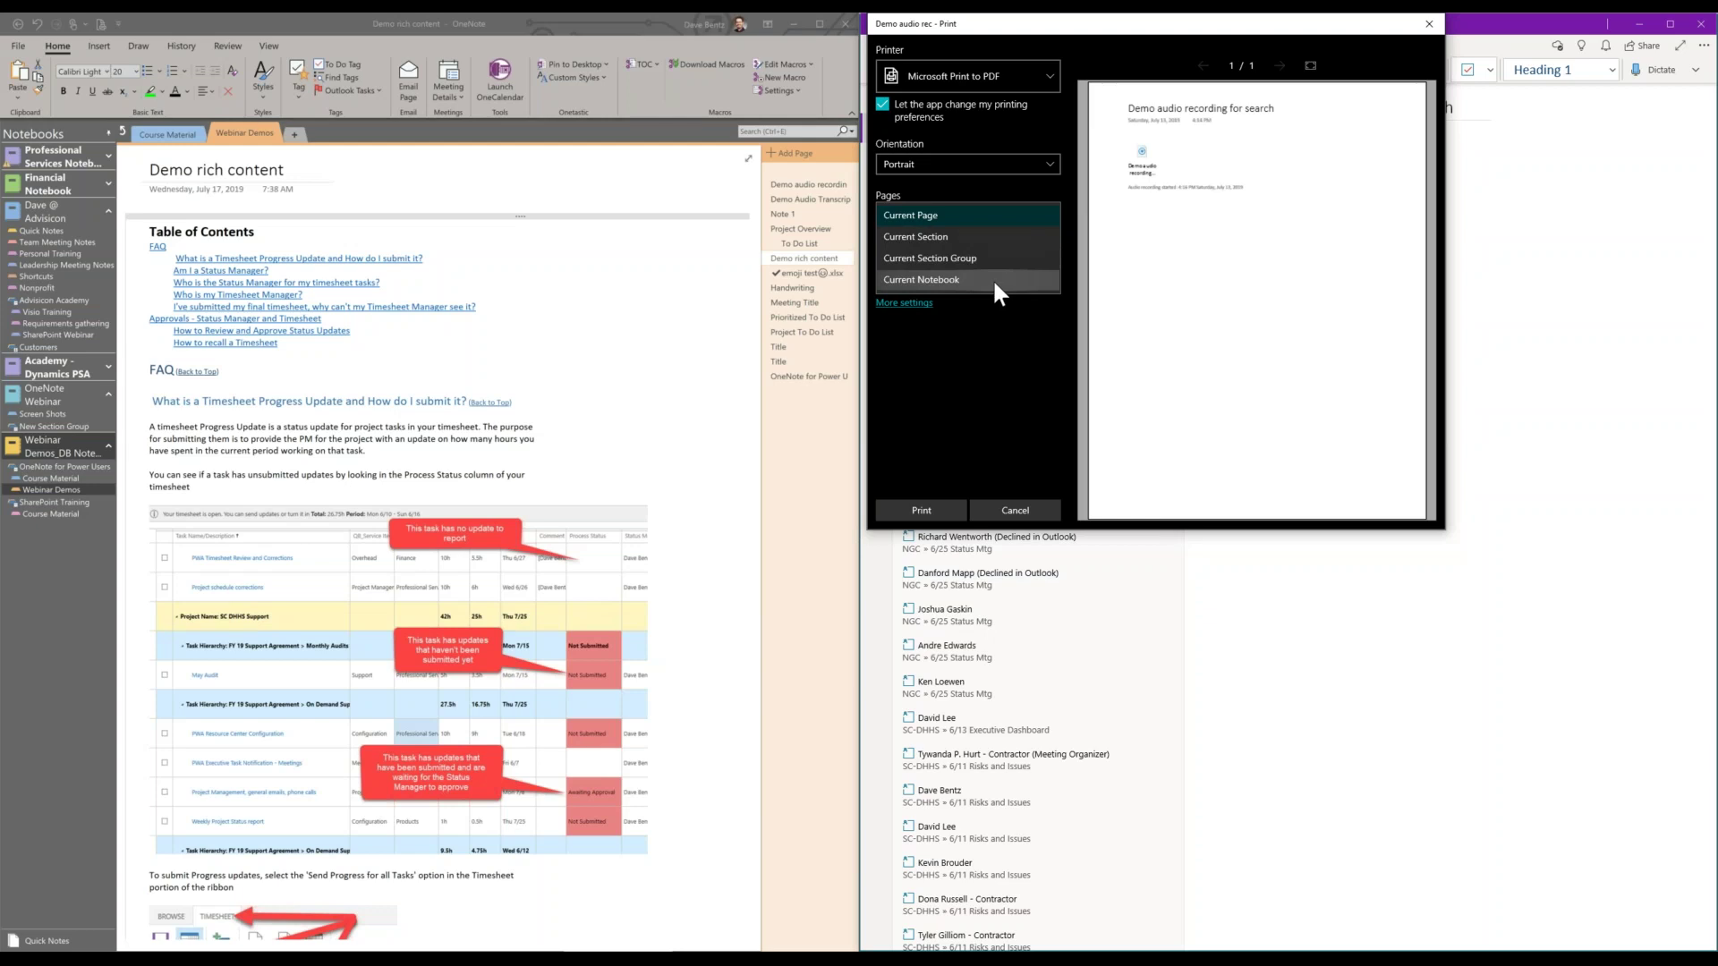
click(1015, 184)
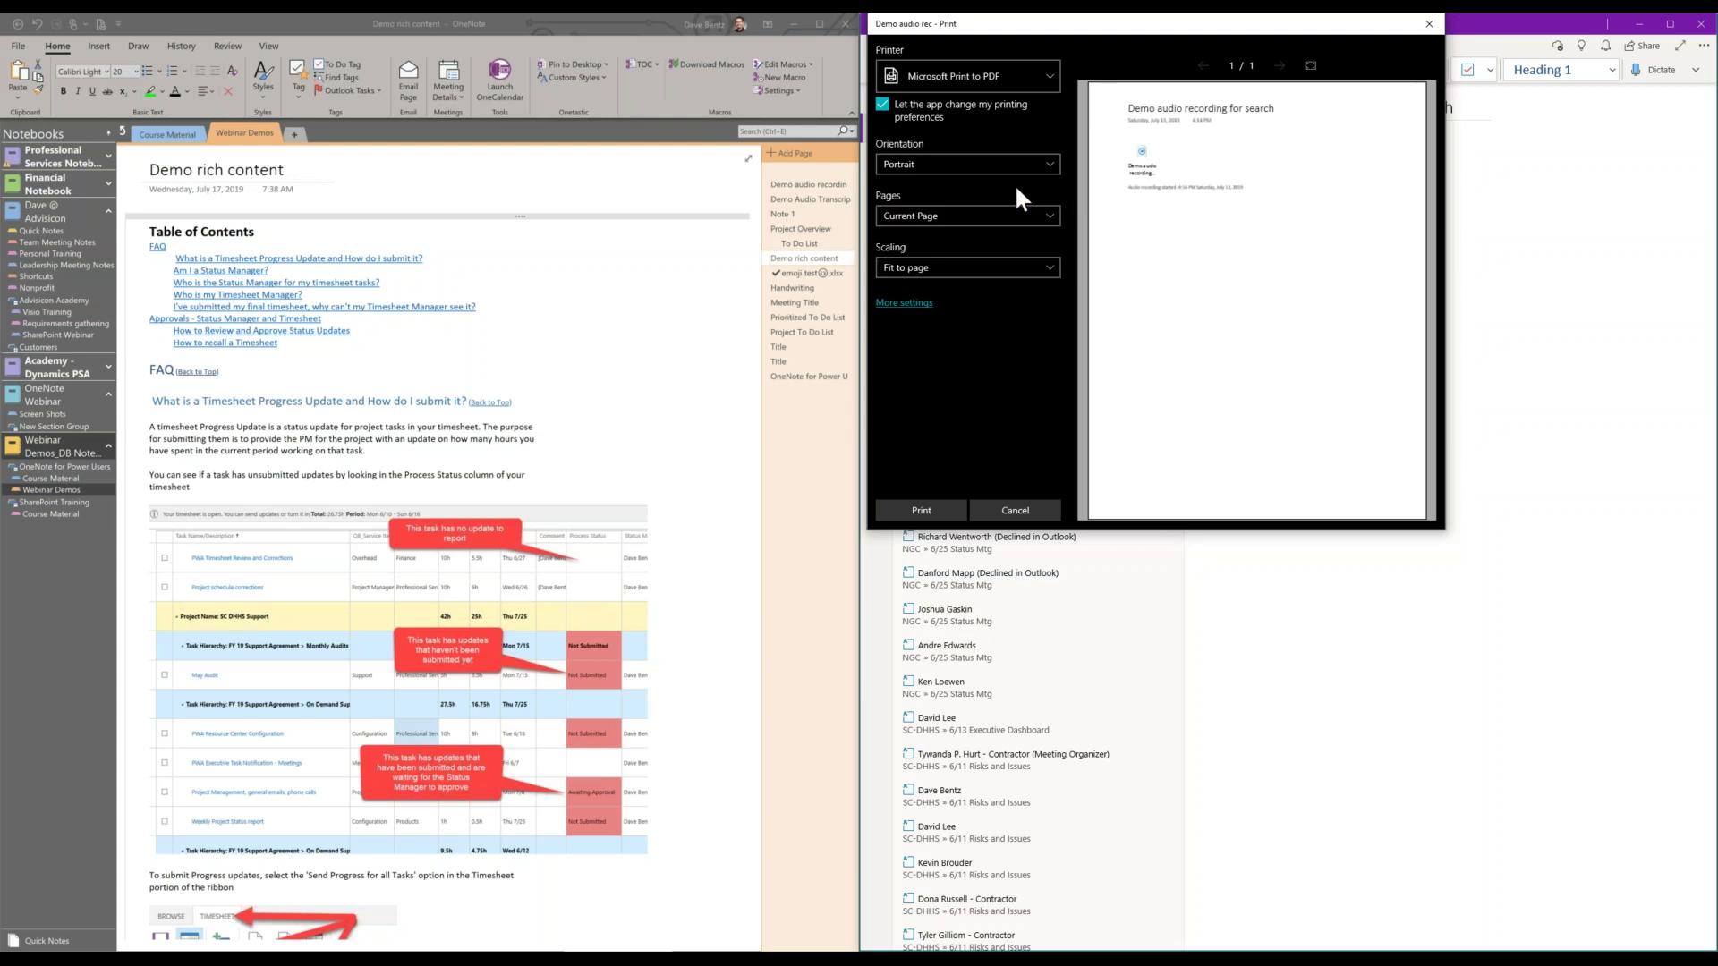
Check the scaling options and the available paper sizes in the additional print settings, and close the print dialog without printing.
click(1032, 269)
click(1029, 266)
click(923, 305)
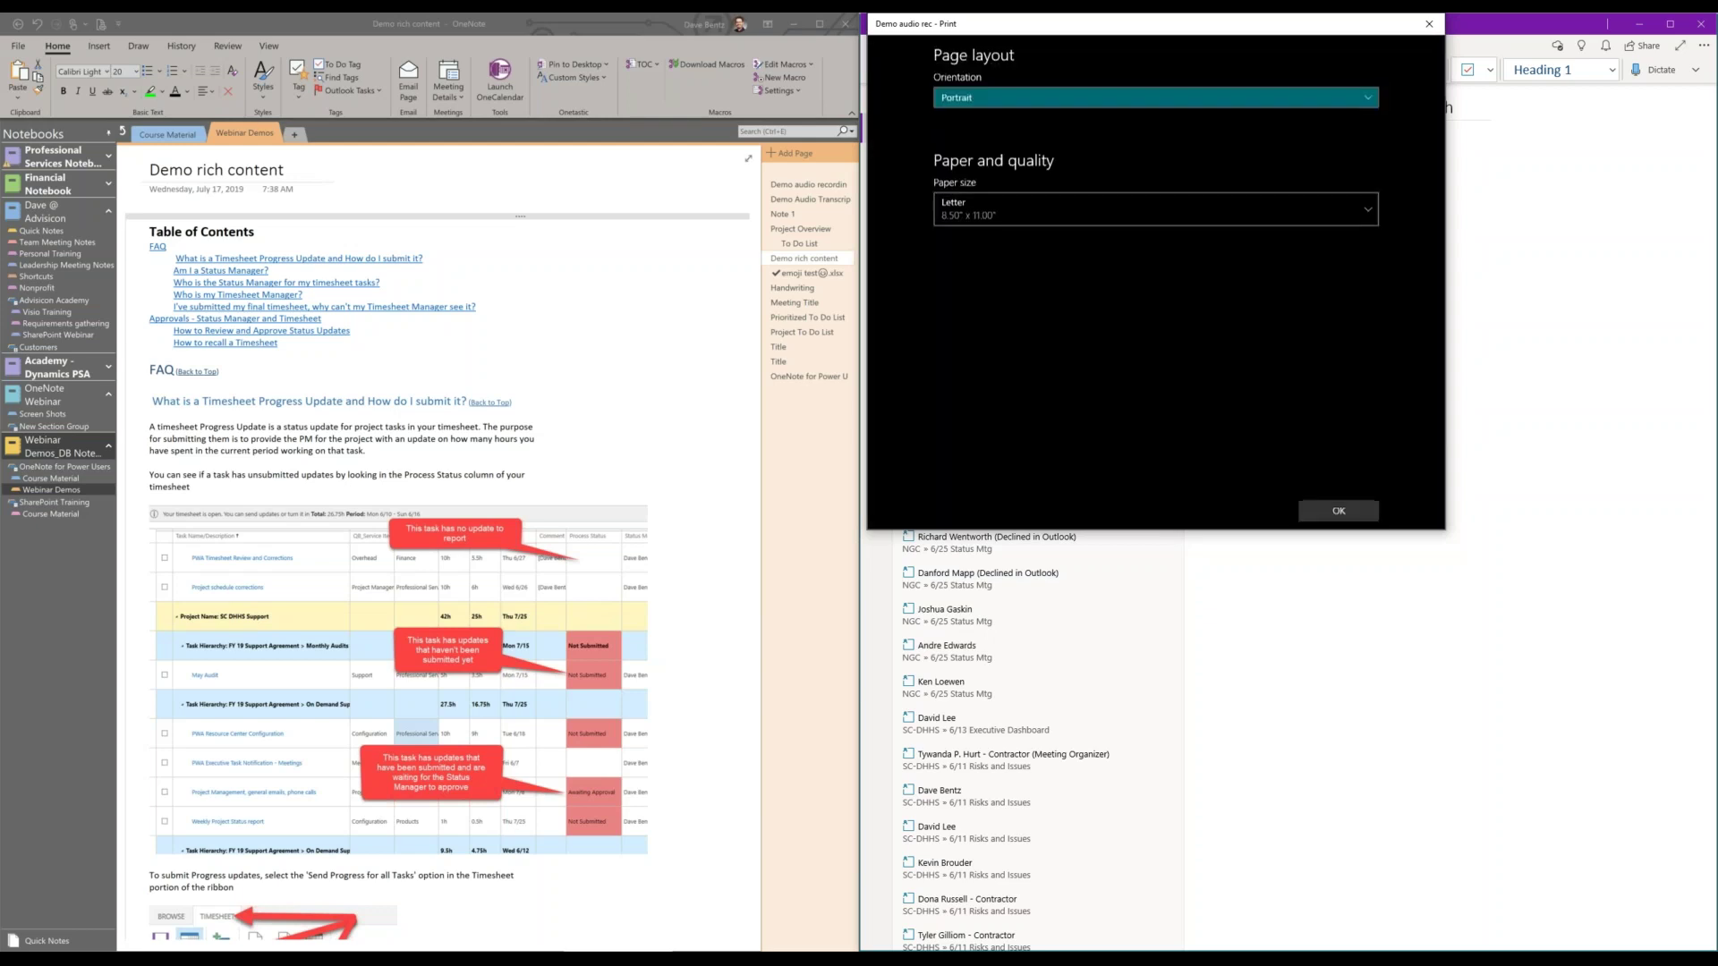
click(1065, 209)
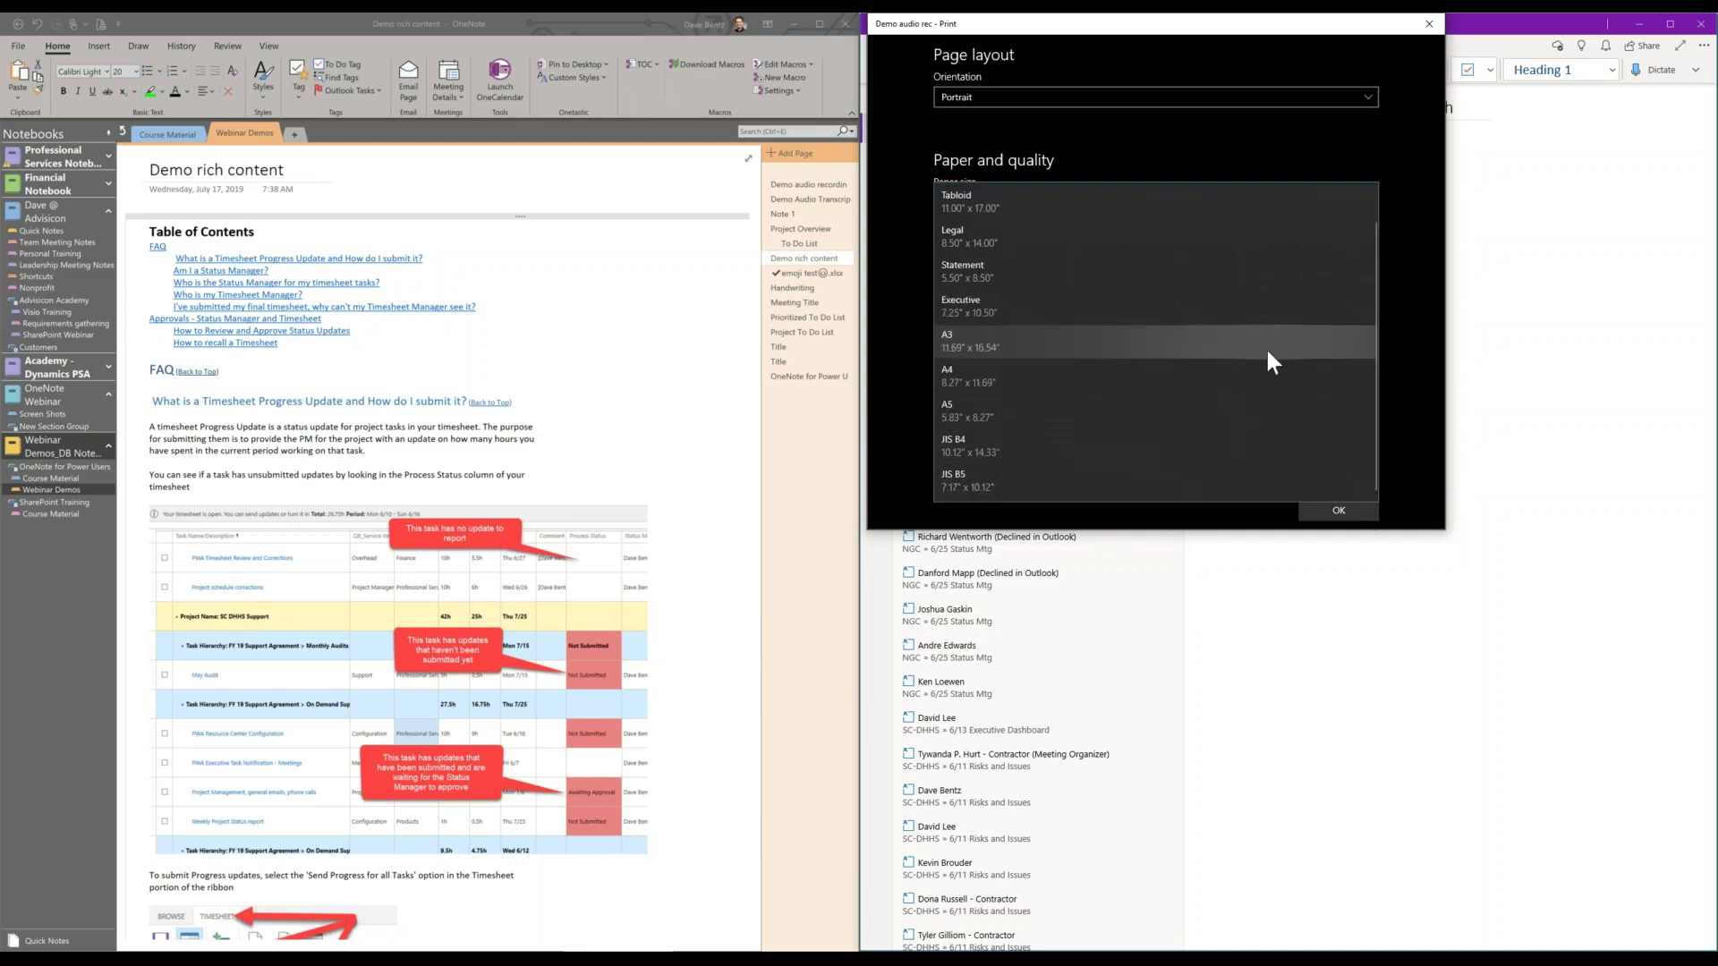
click(1389, 356)
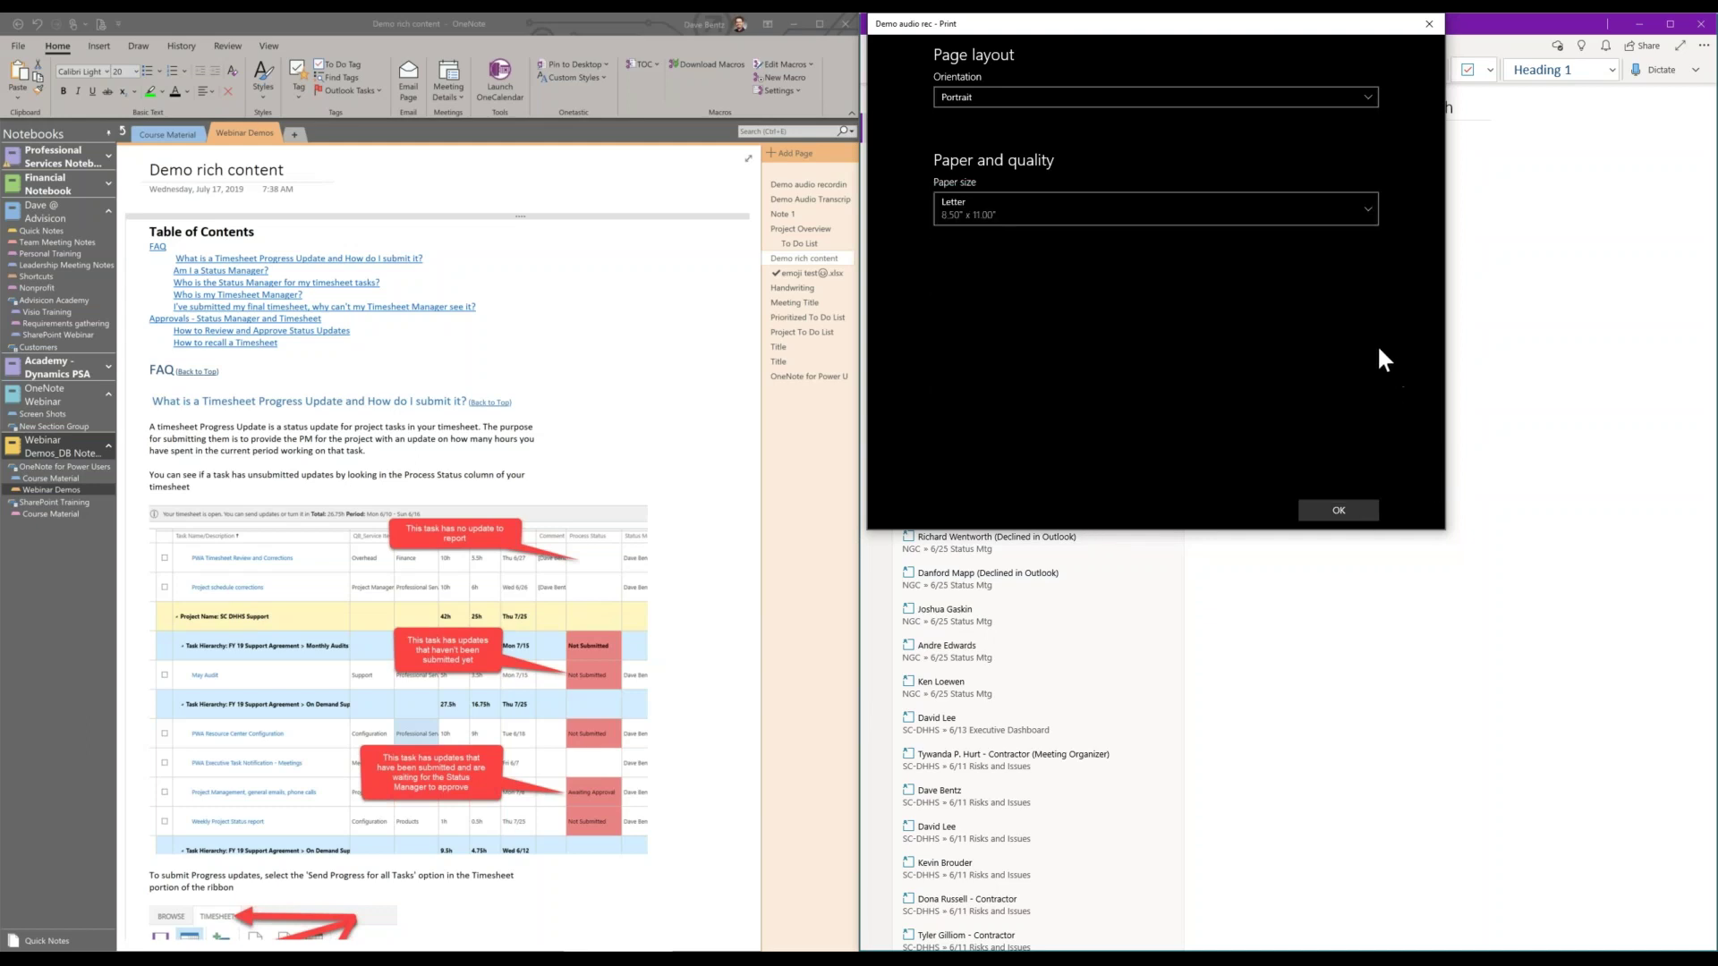
click(1352, 508)
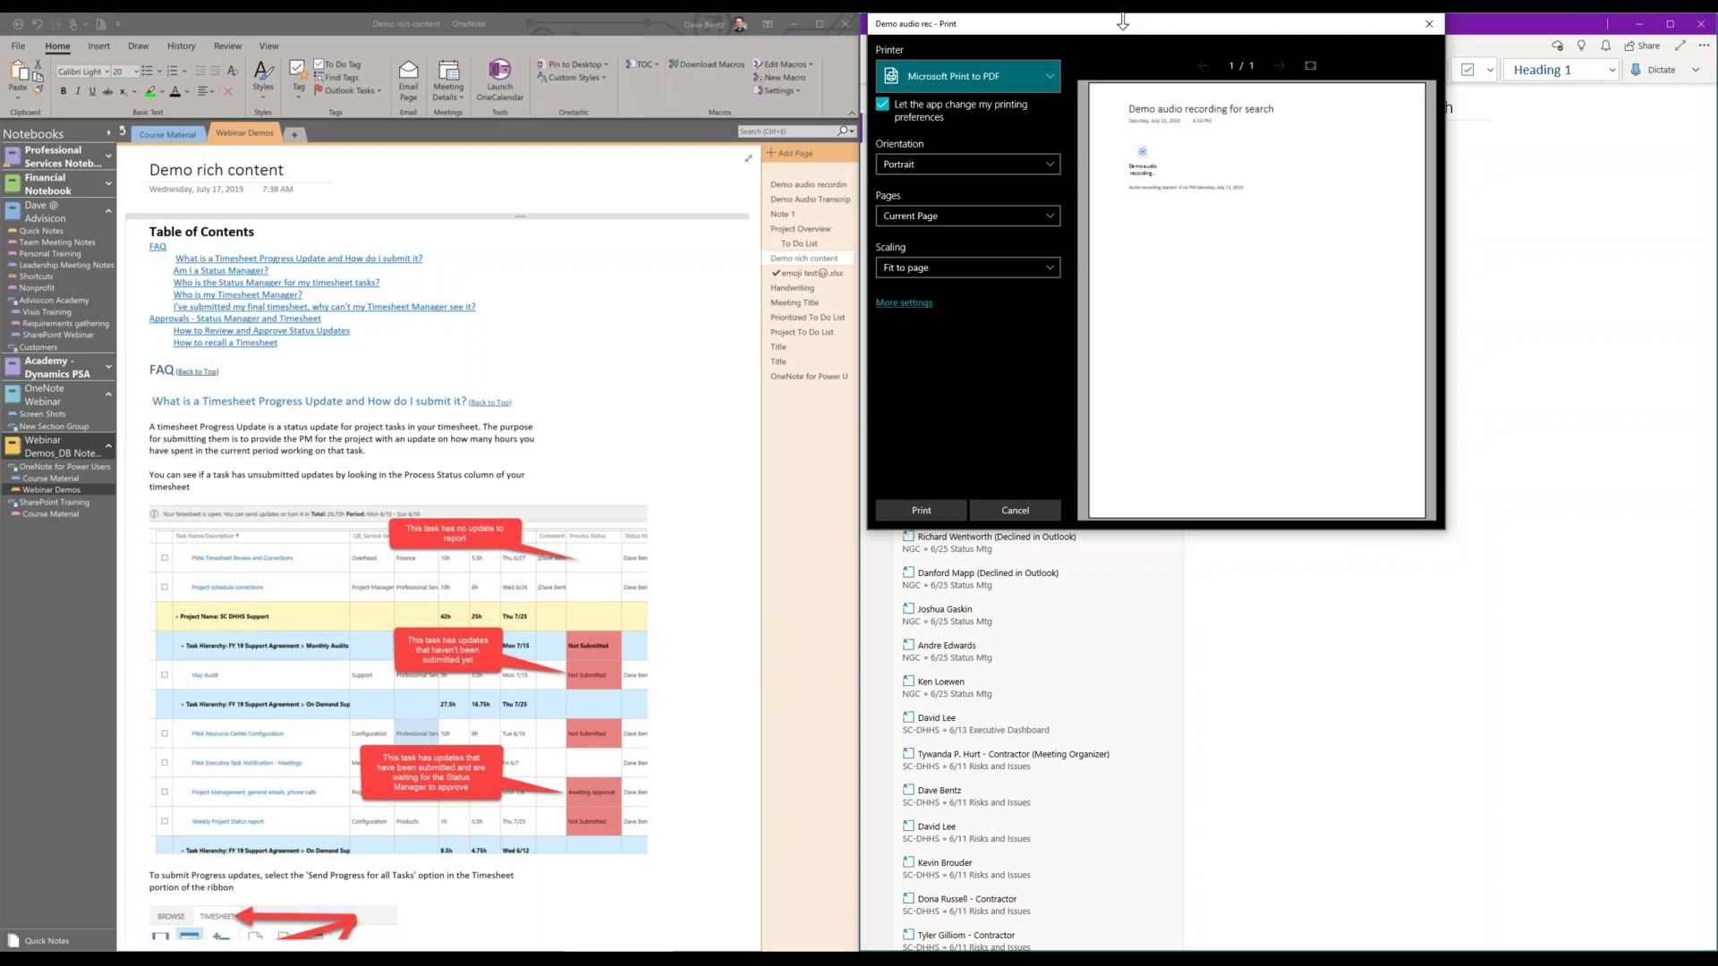
click(1428, 23)
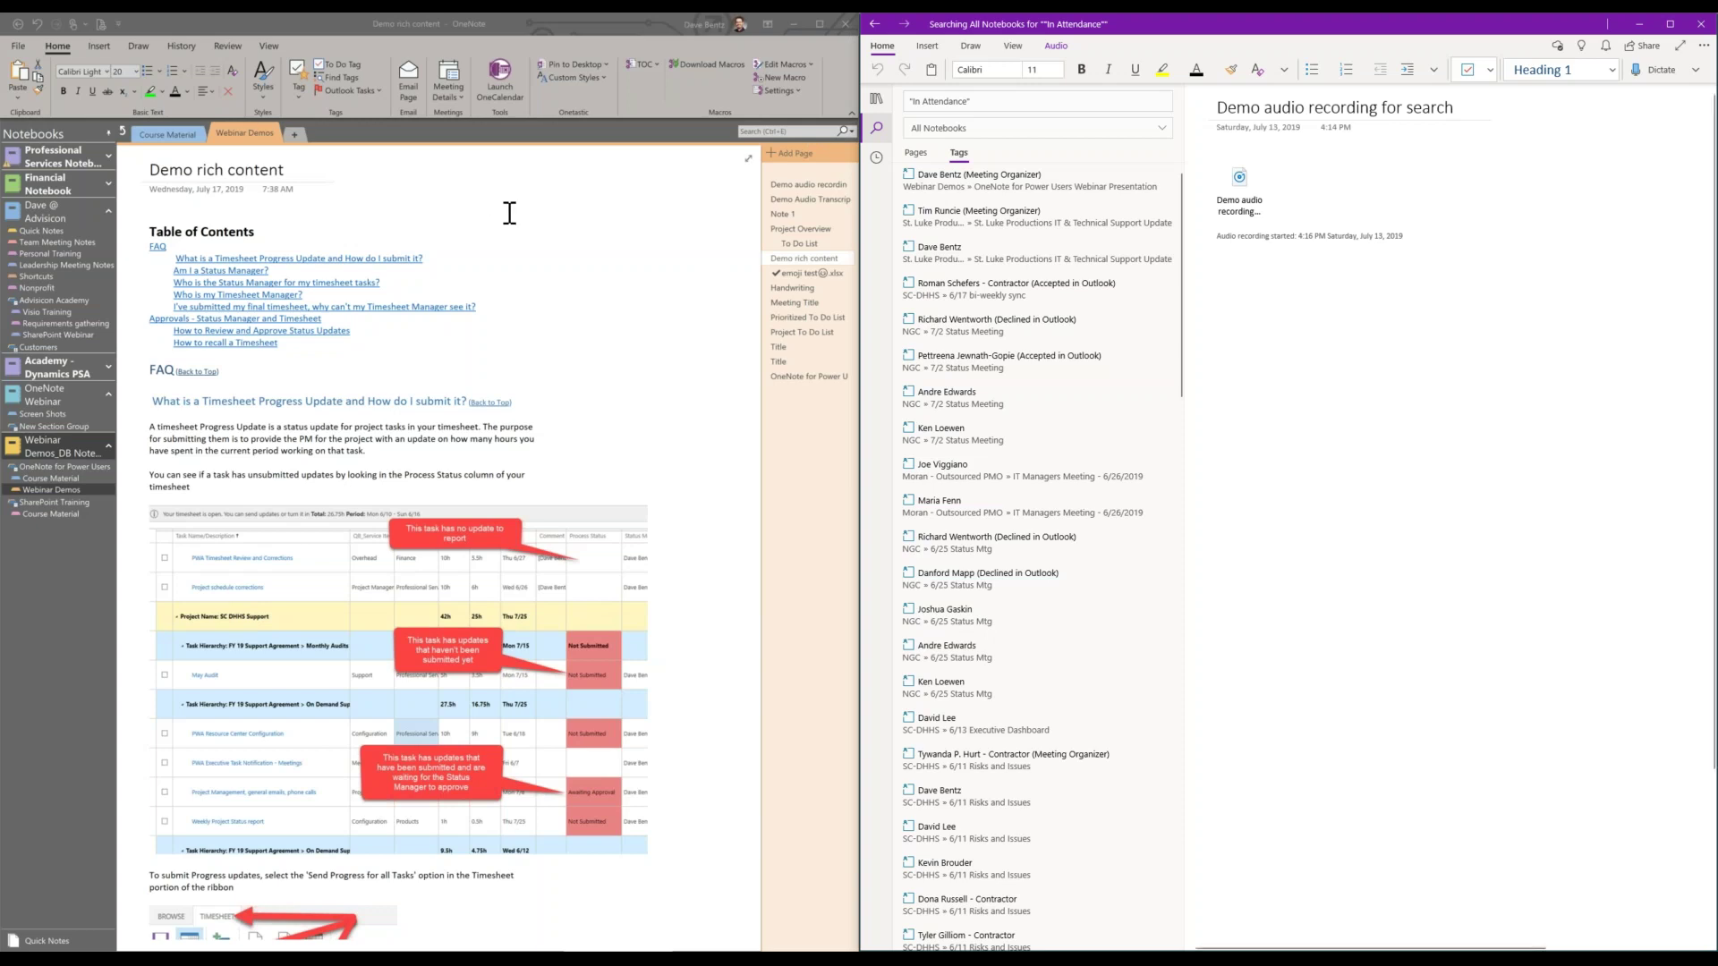
Select the OneNote Webinar notebook in OneNote 2016, view its sharing options and return to the notebook.
click(45, 414)
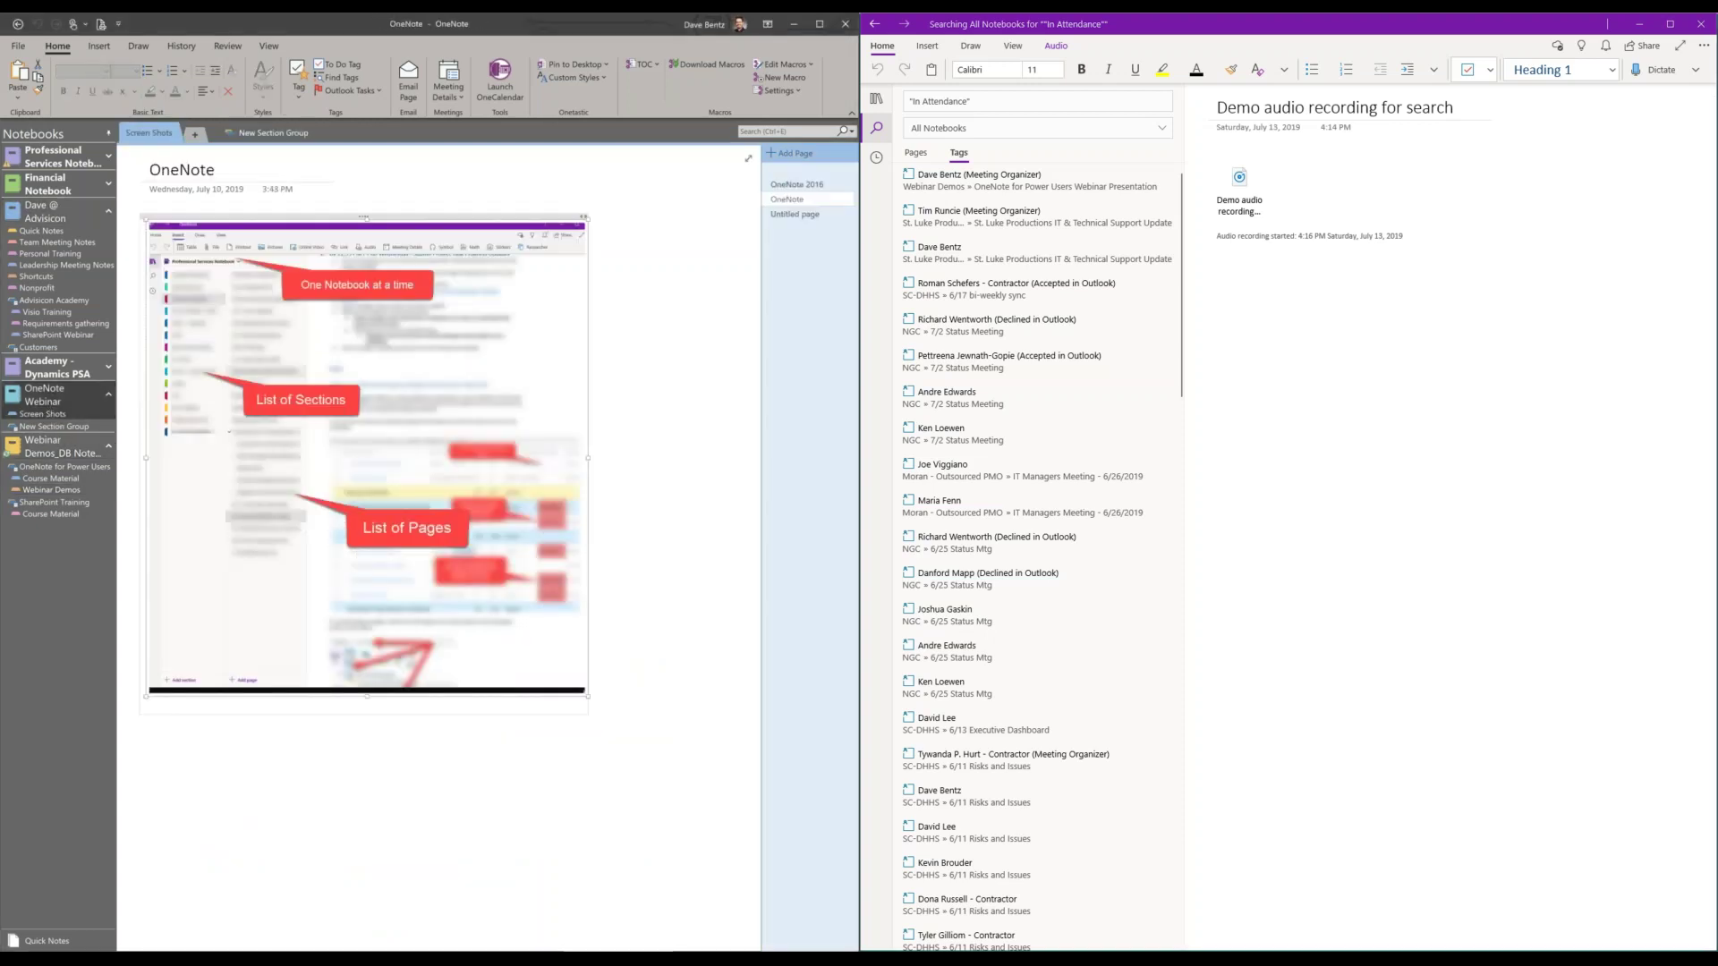
click(20, 48)
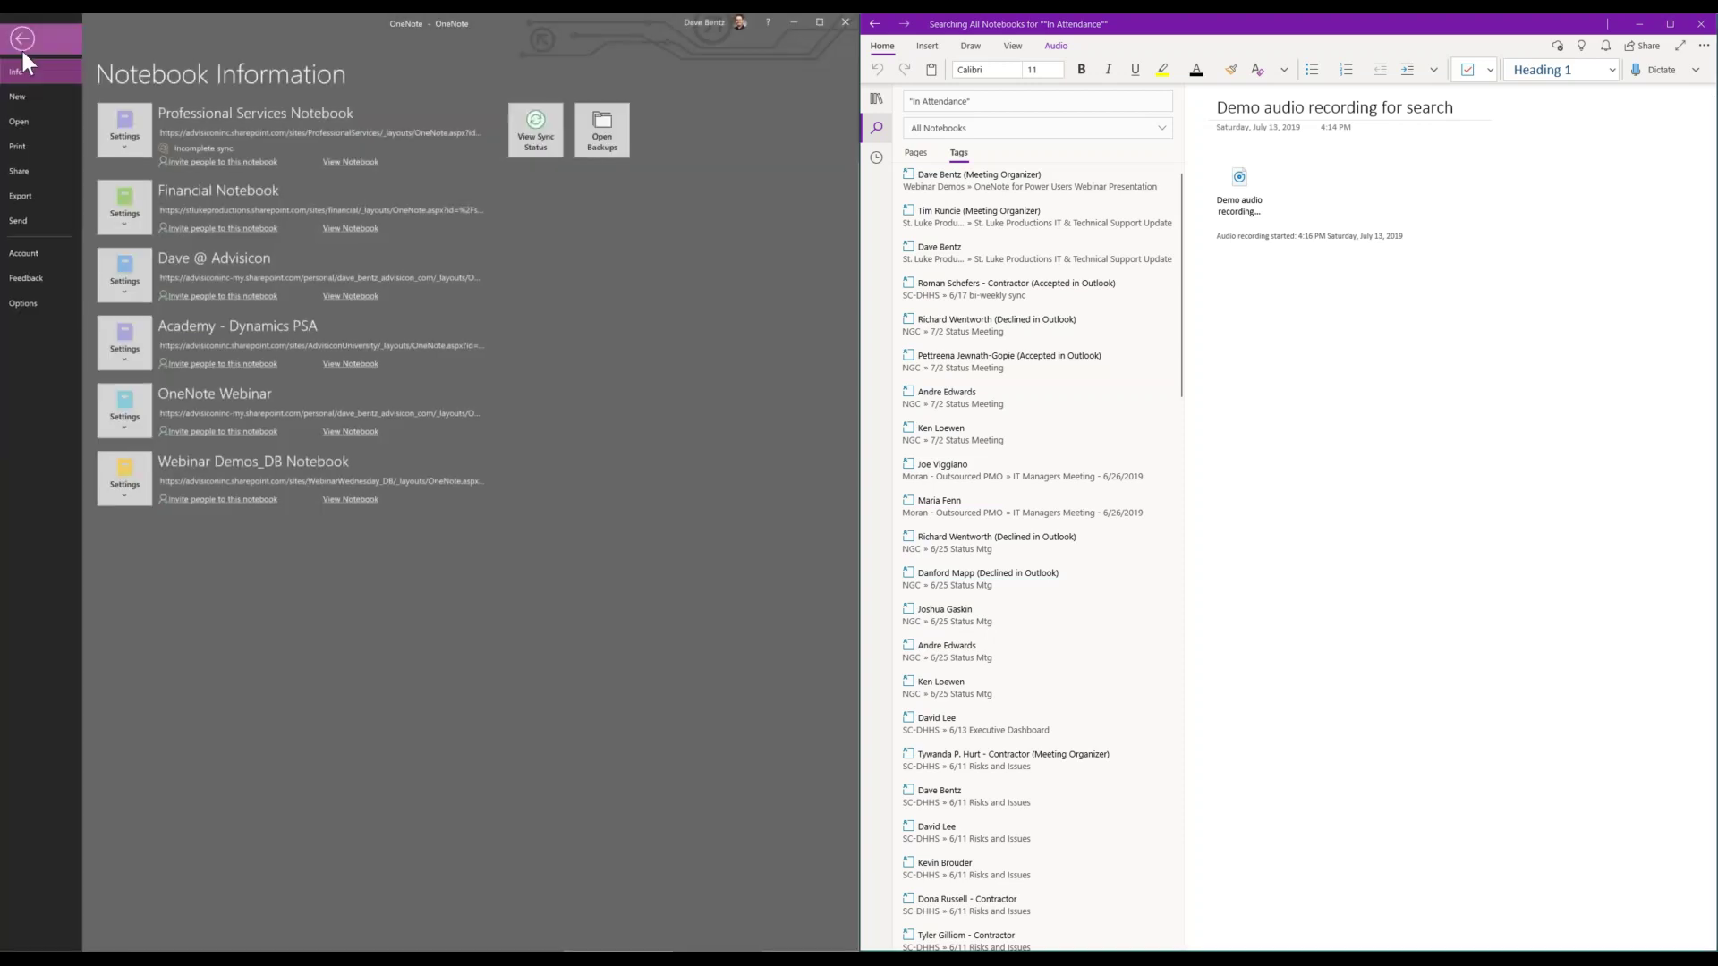
click(35, 177)
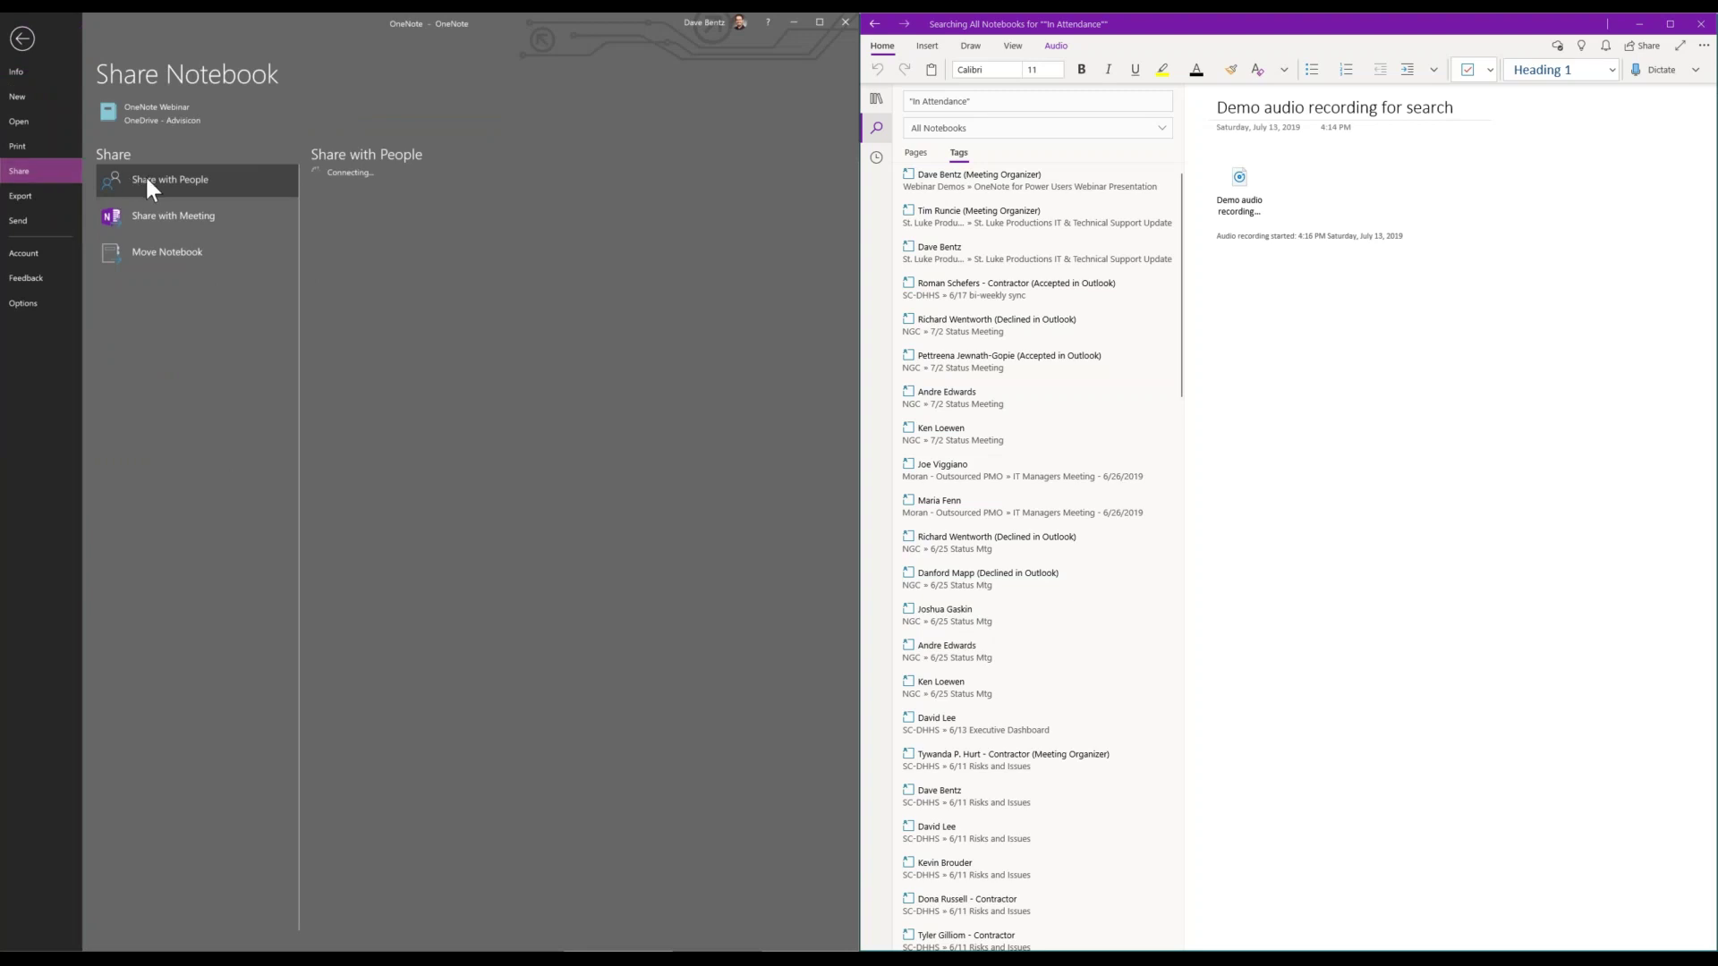
click(21, 37)
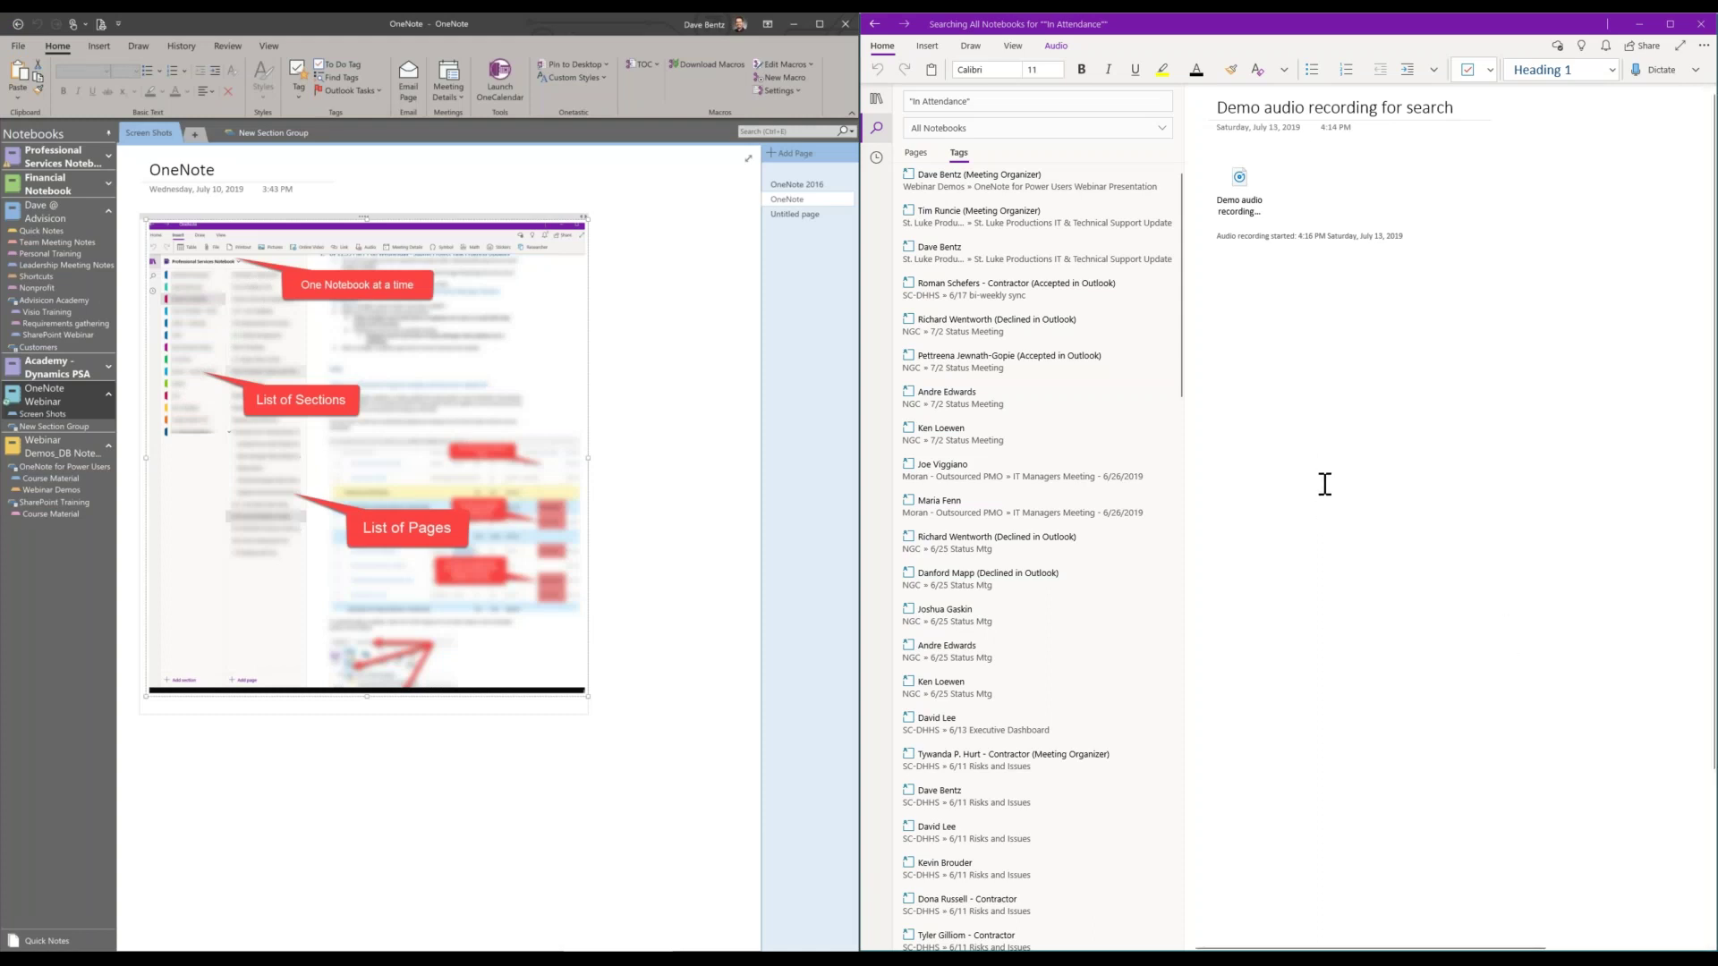
Switch to Teams, open the Course Material section of the Webinar Wednesday_DB Notebook in the OneNote for Power Users channel, and check its open-in options.
click(1493, 440)
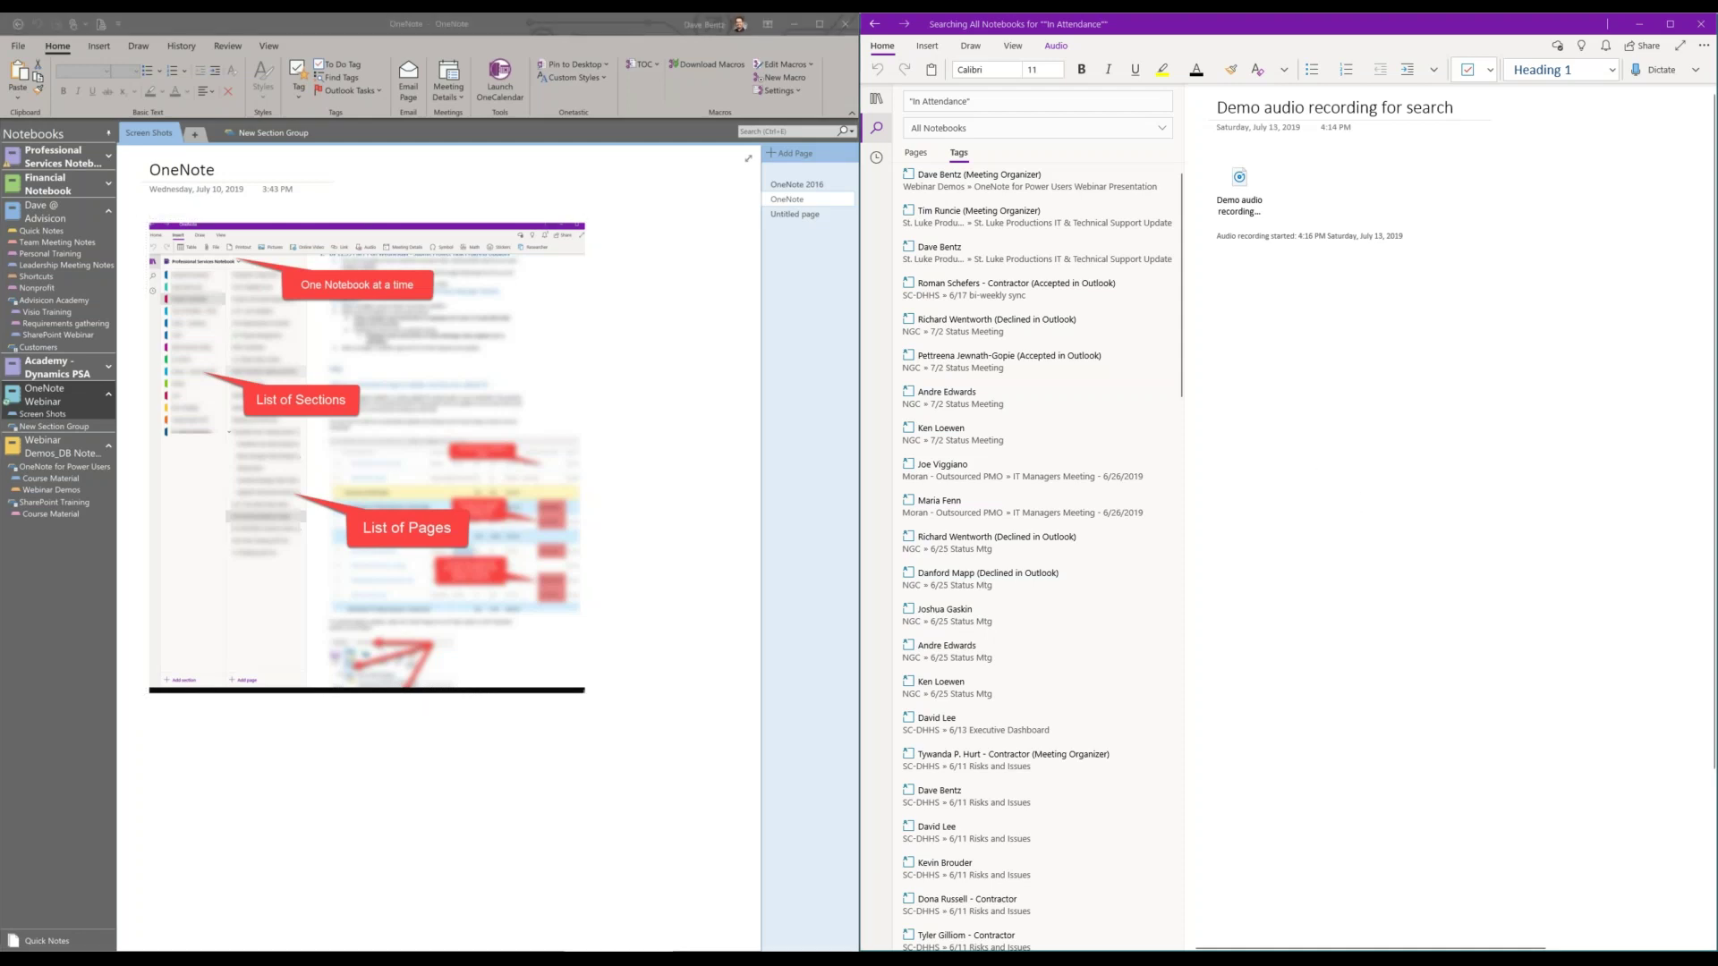
drag(1717, 239, 1110, 235)
click(1227, 237)
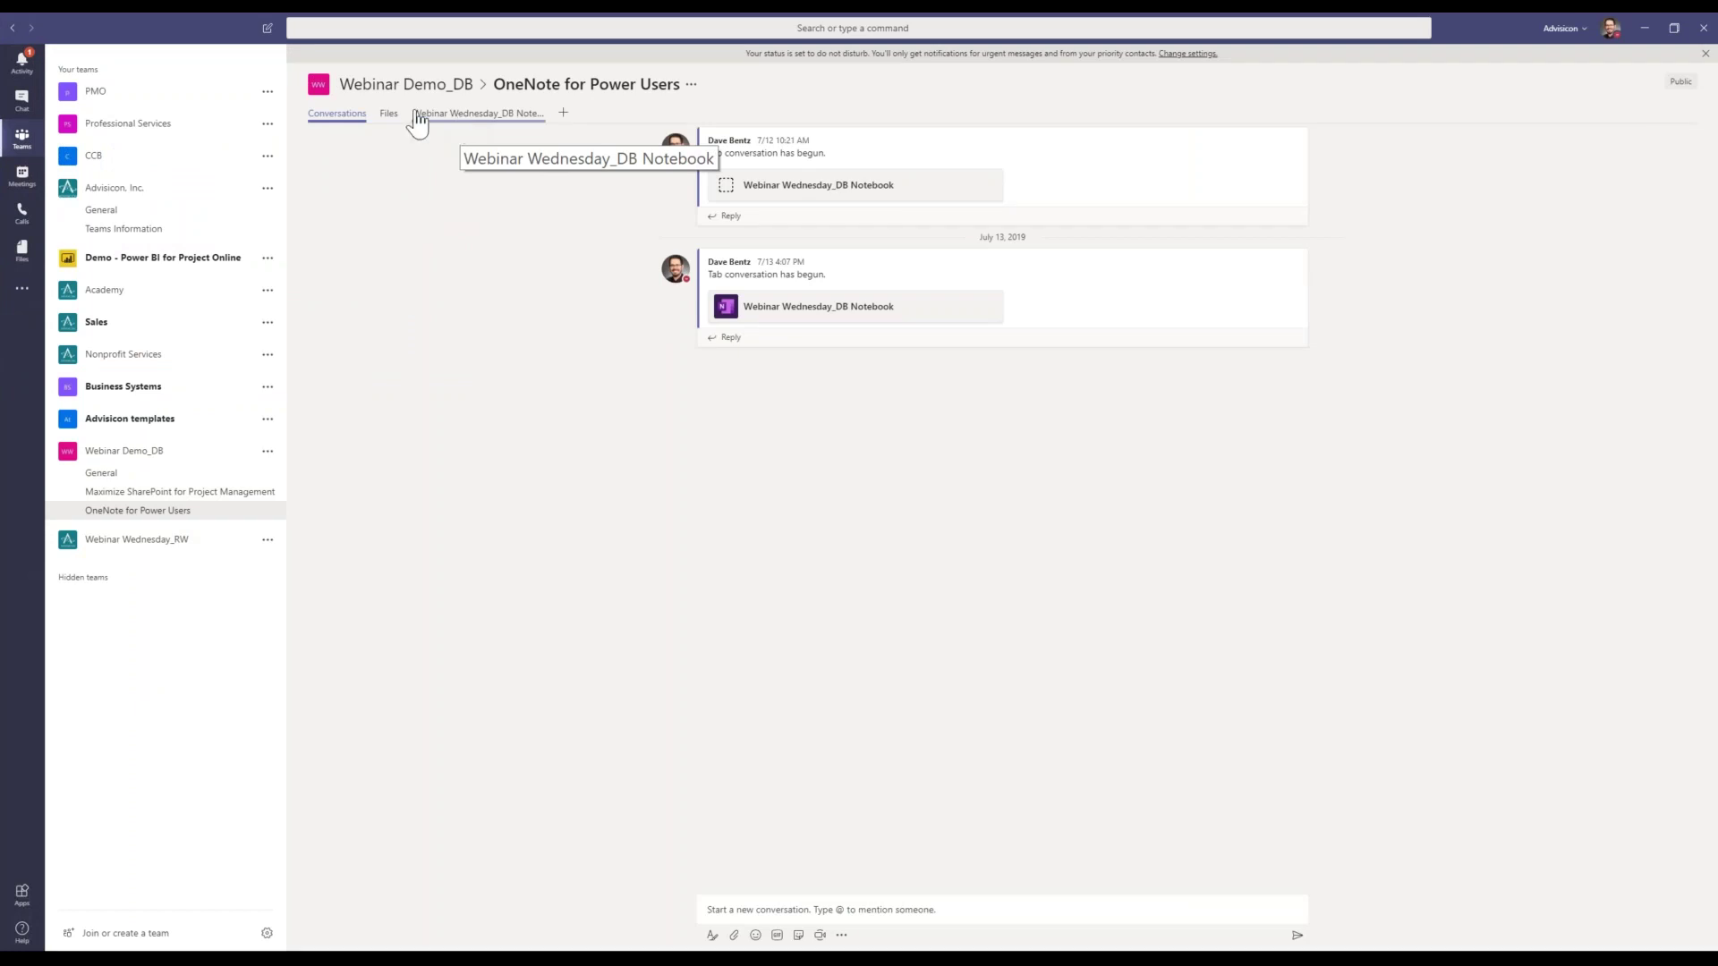
click(477, 113)
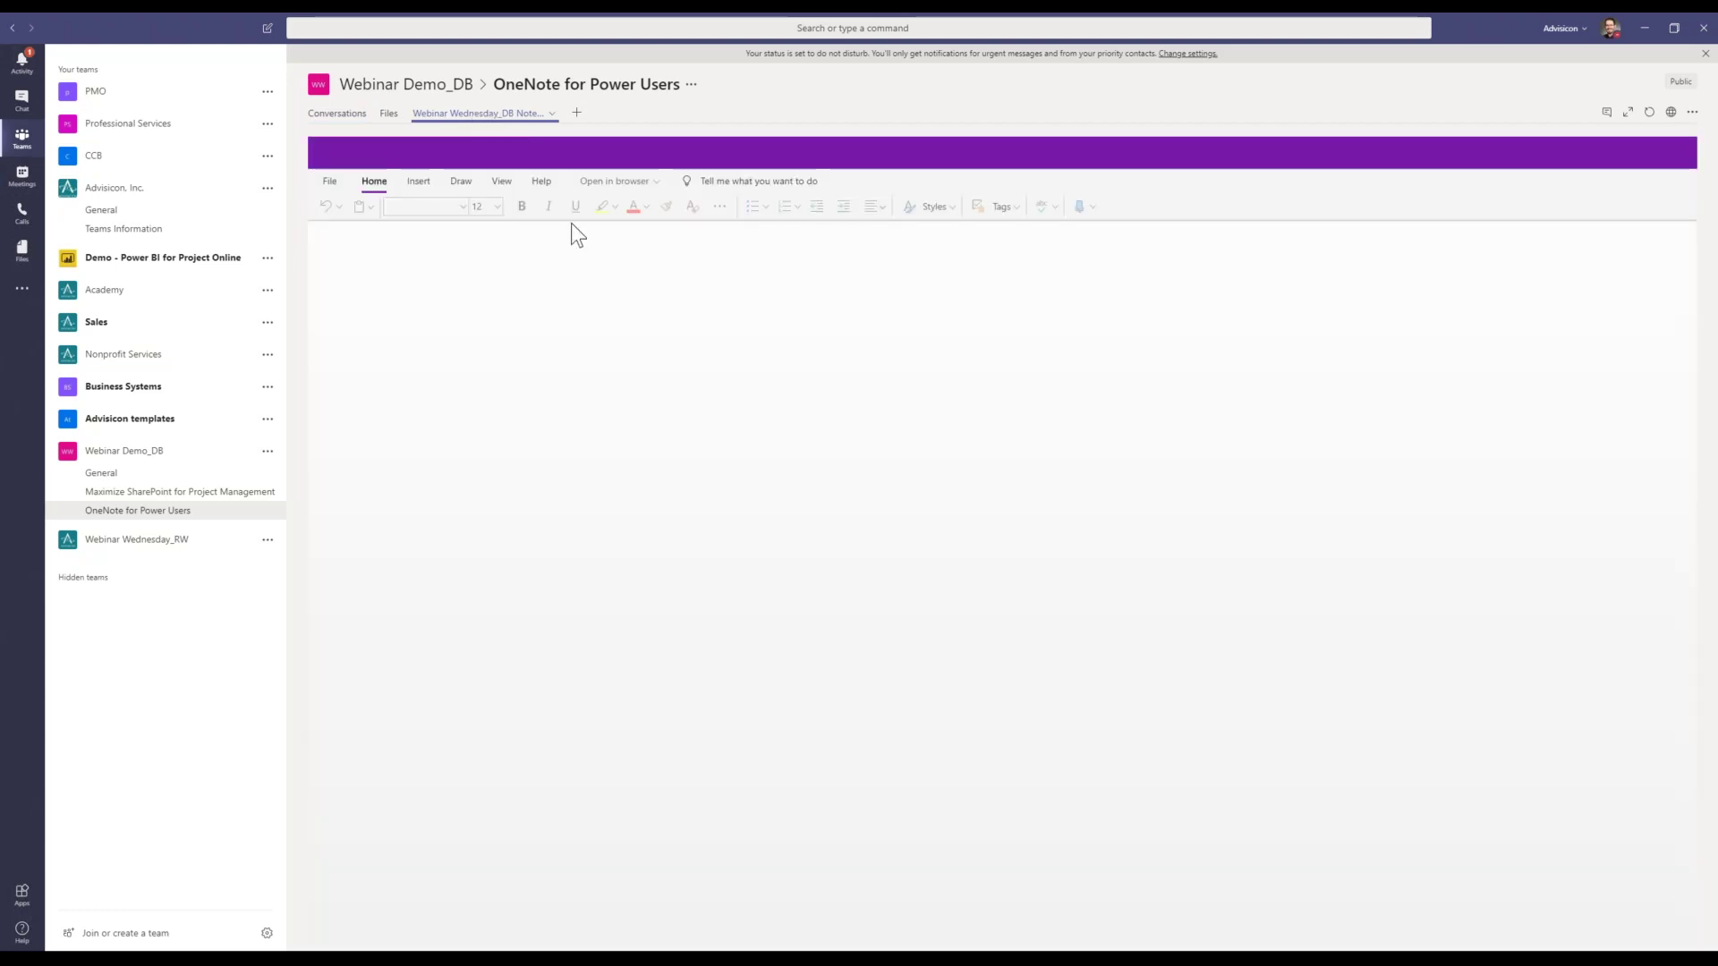
click(323, 236)
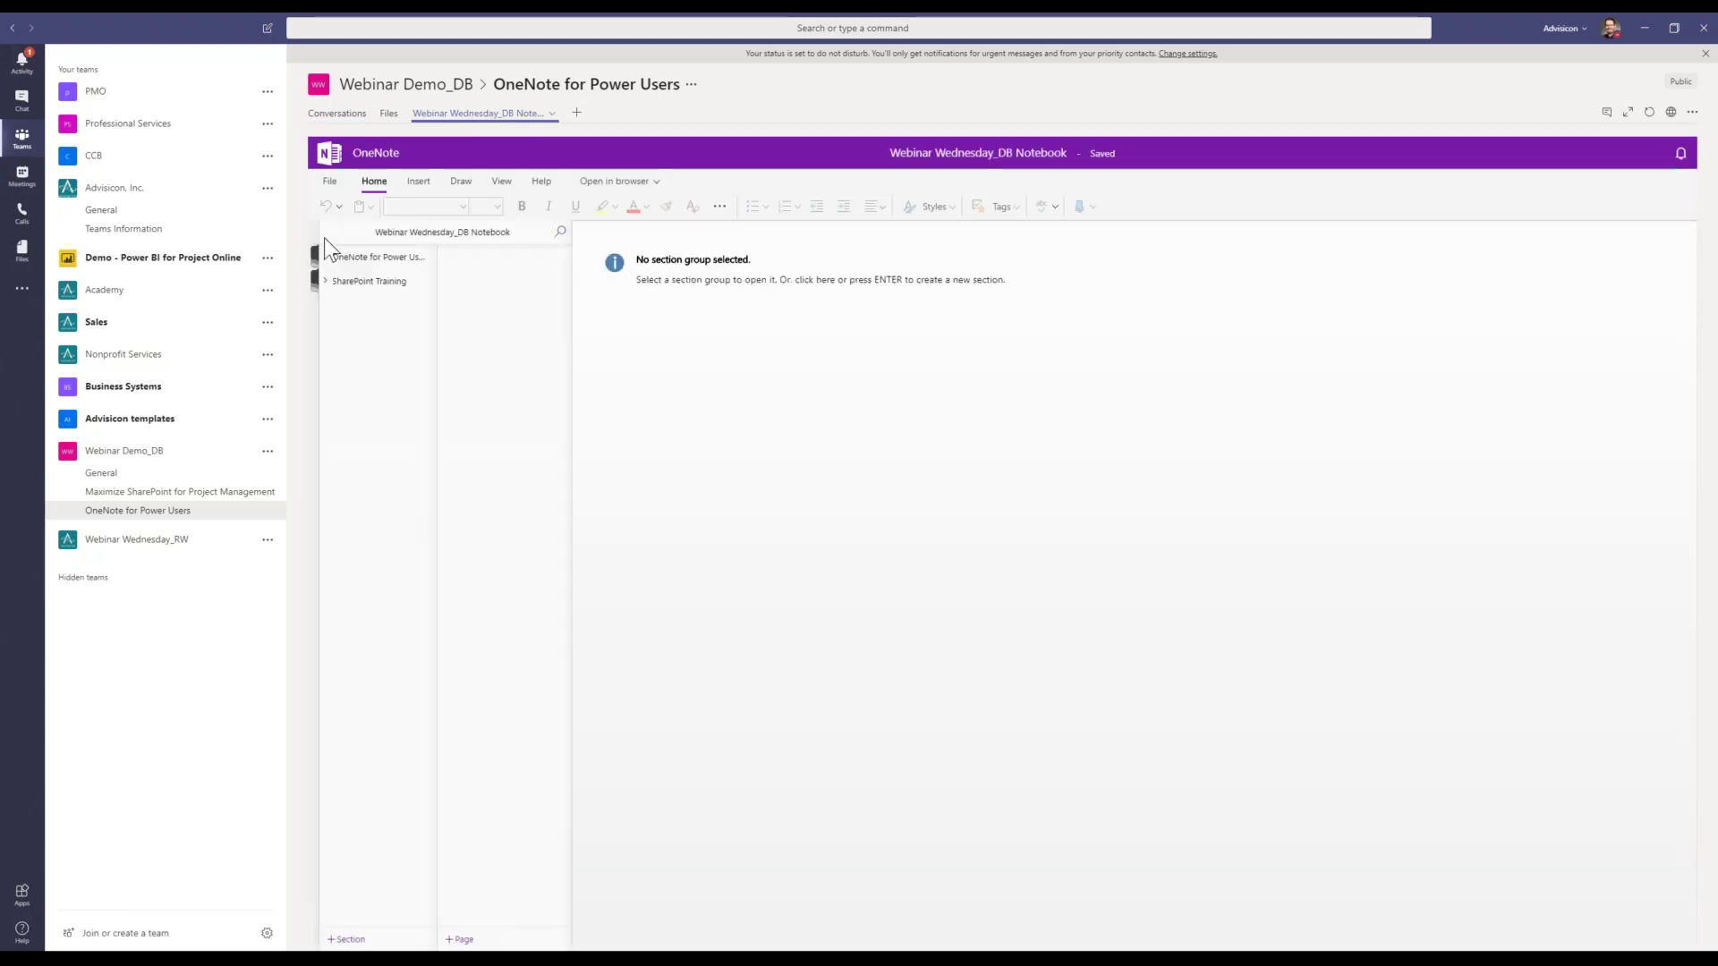
click(328, 261)
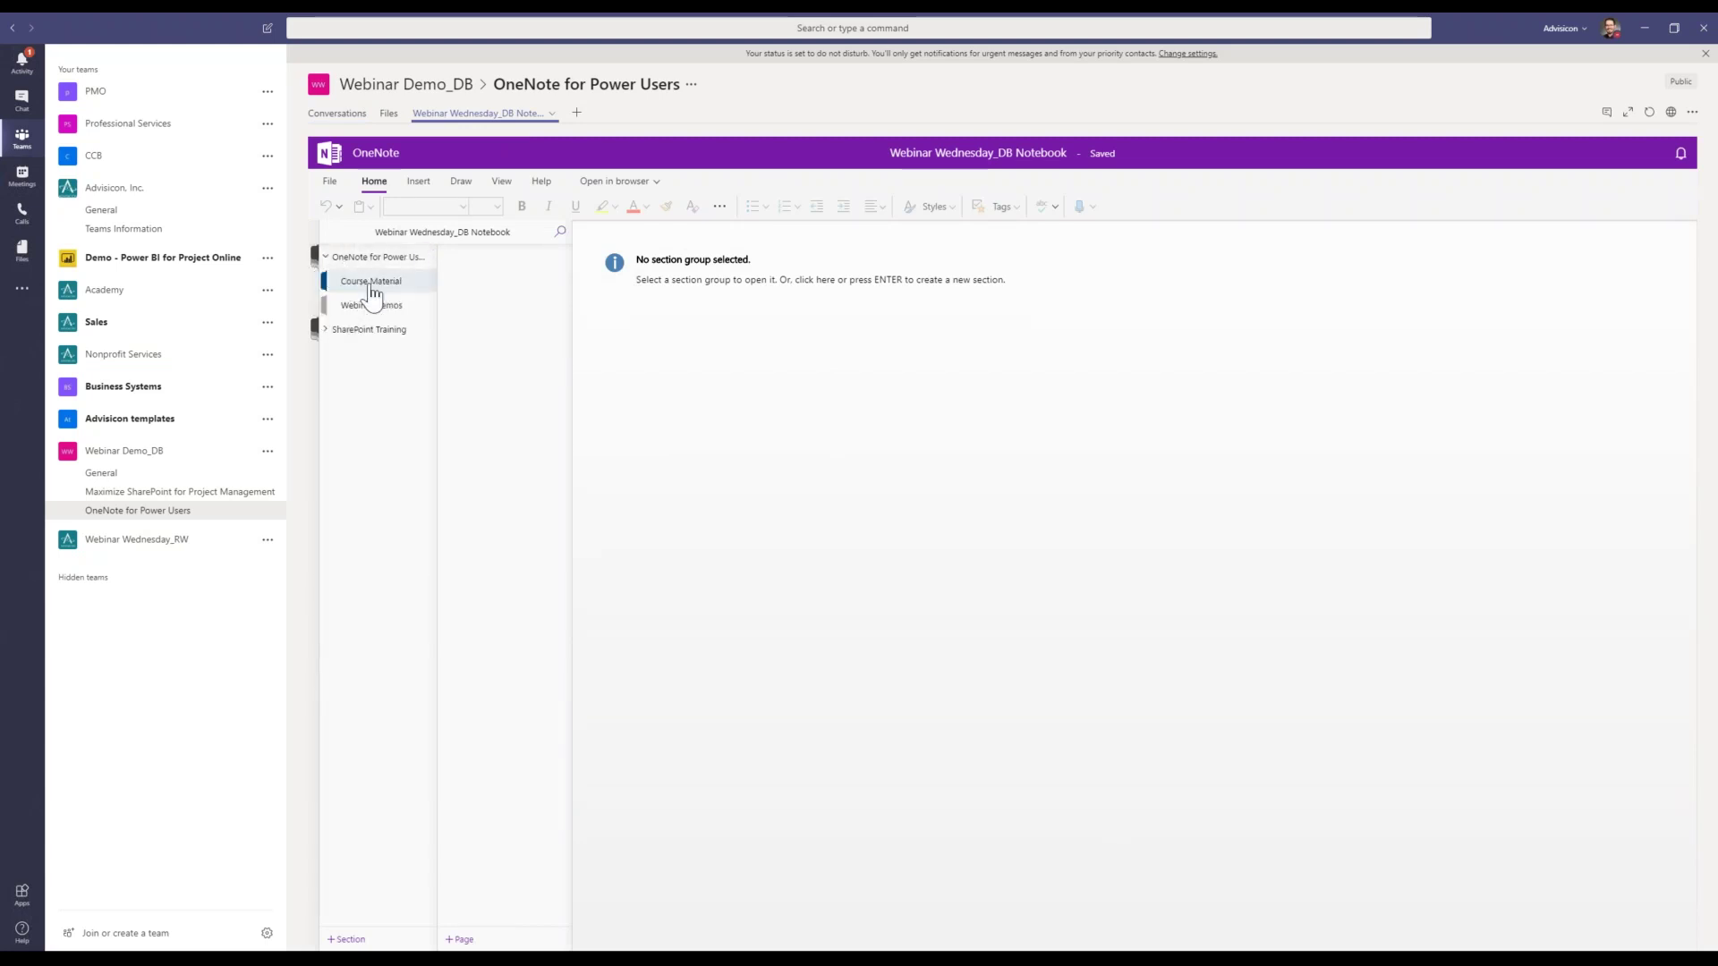
click(374, 288)
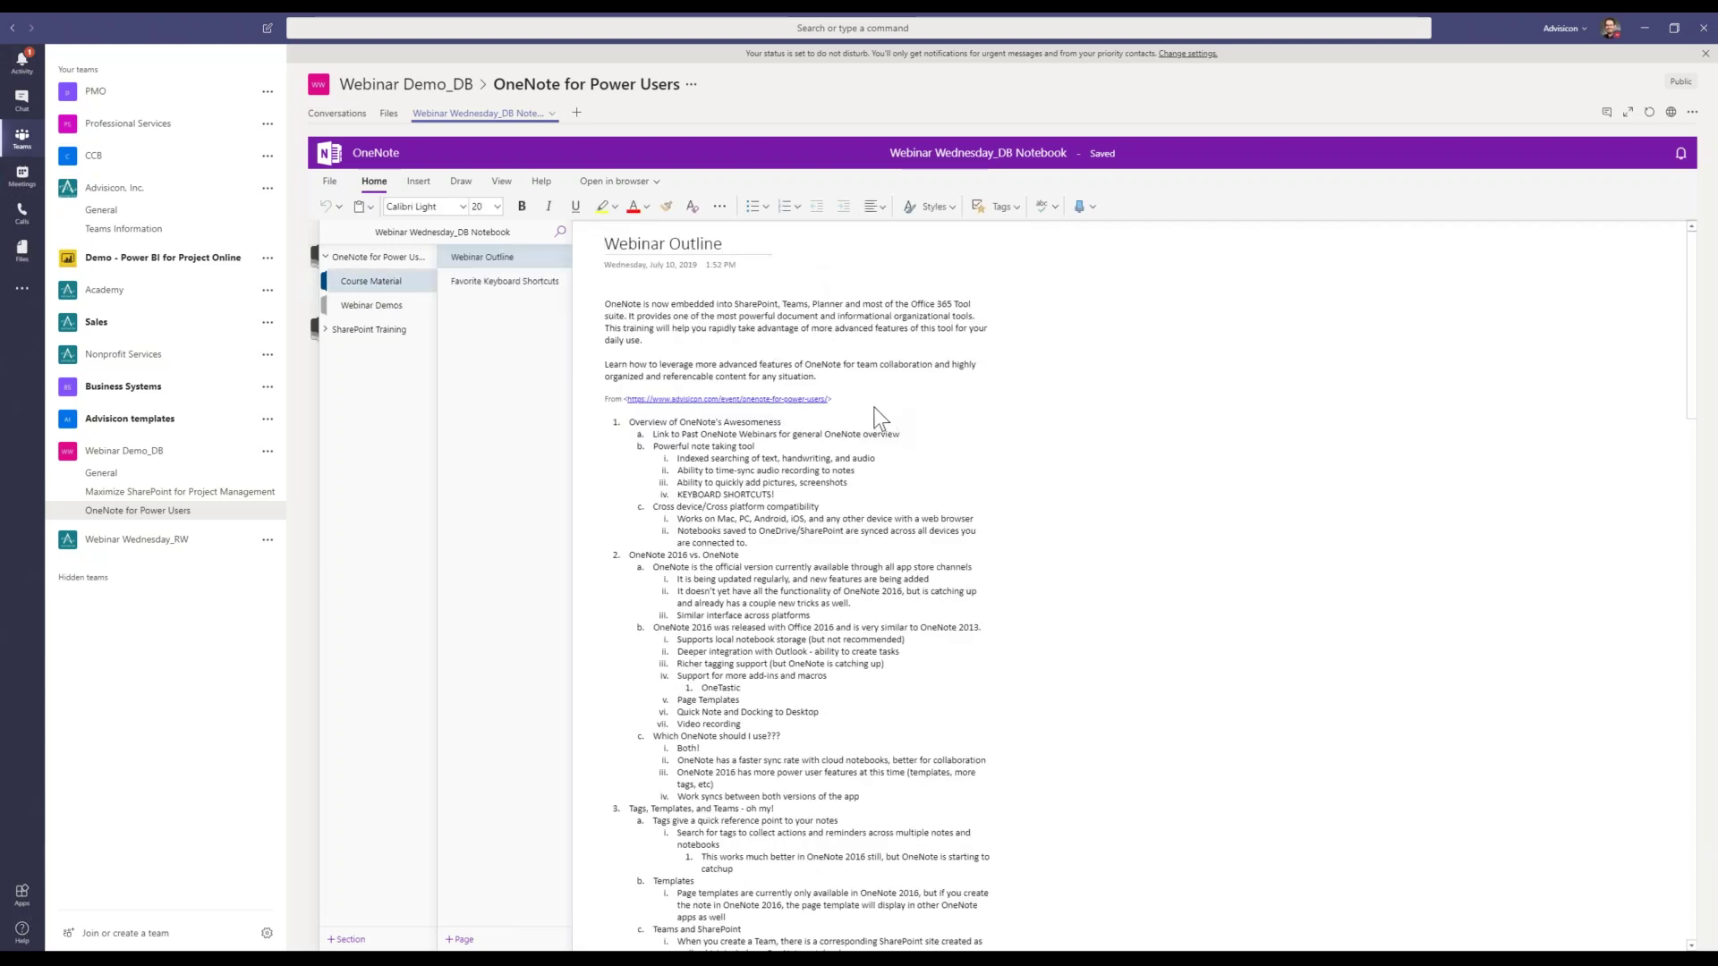
click(657, 181)
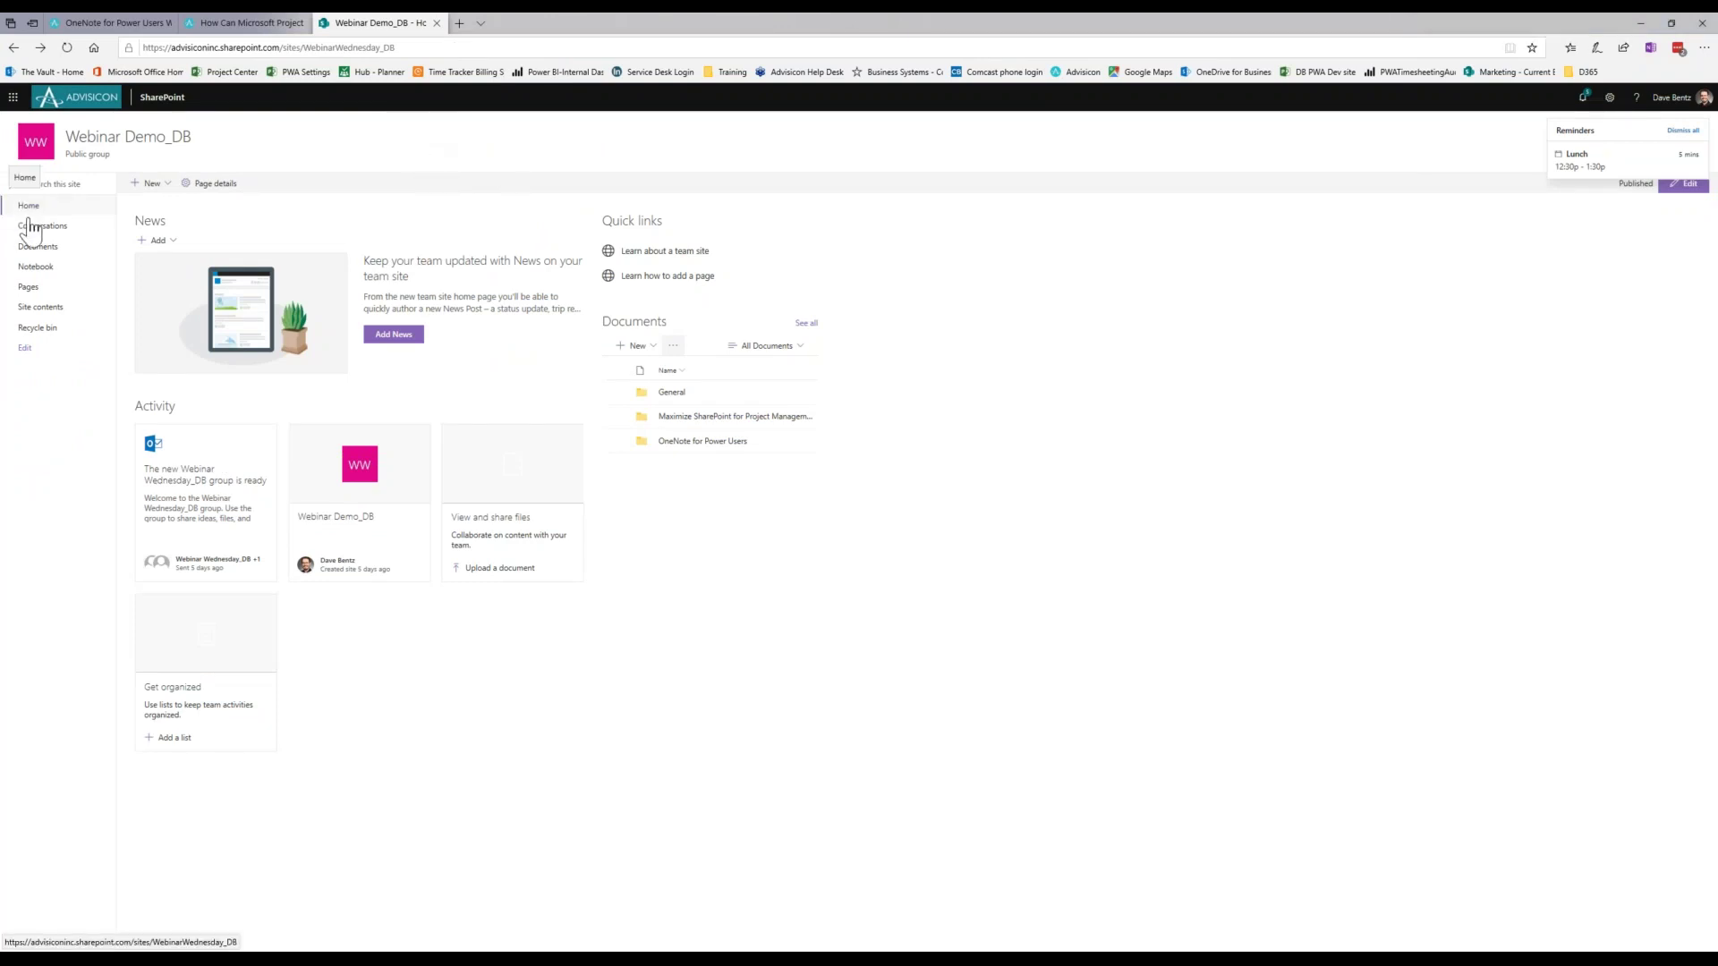
Open the team notebook from the Webinar Demo_DB SharePoint site in the browser and close the Connect window.
click(34, 268)
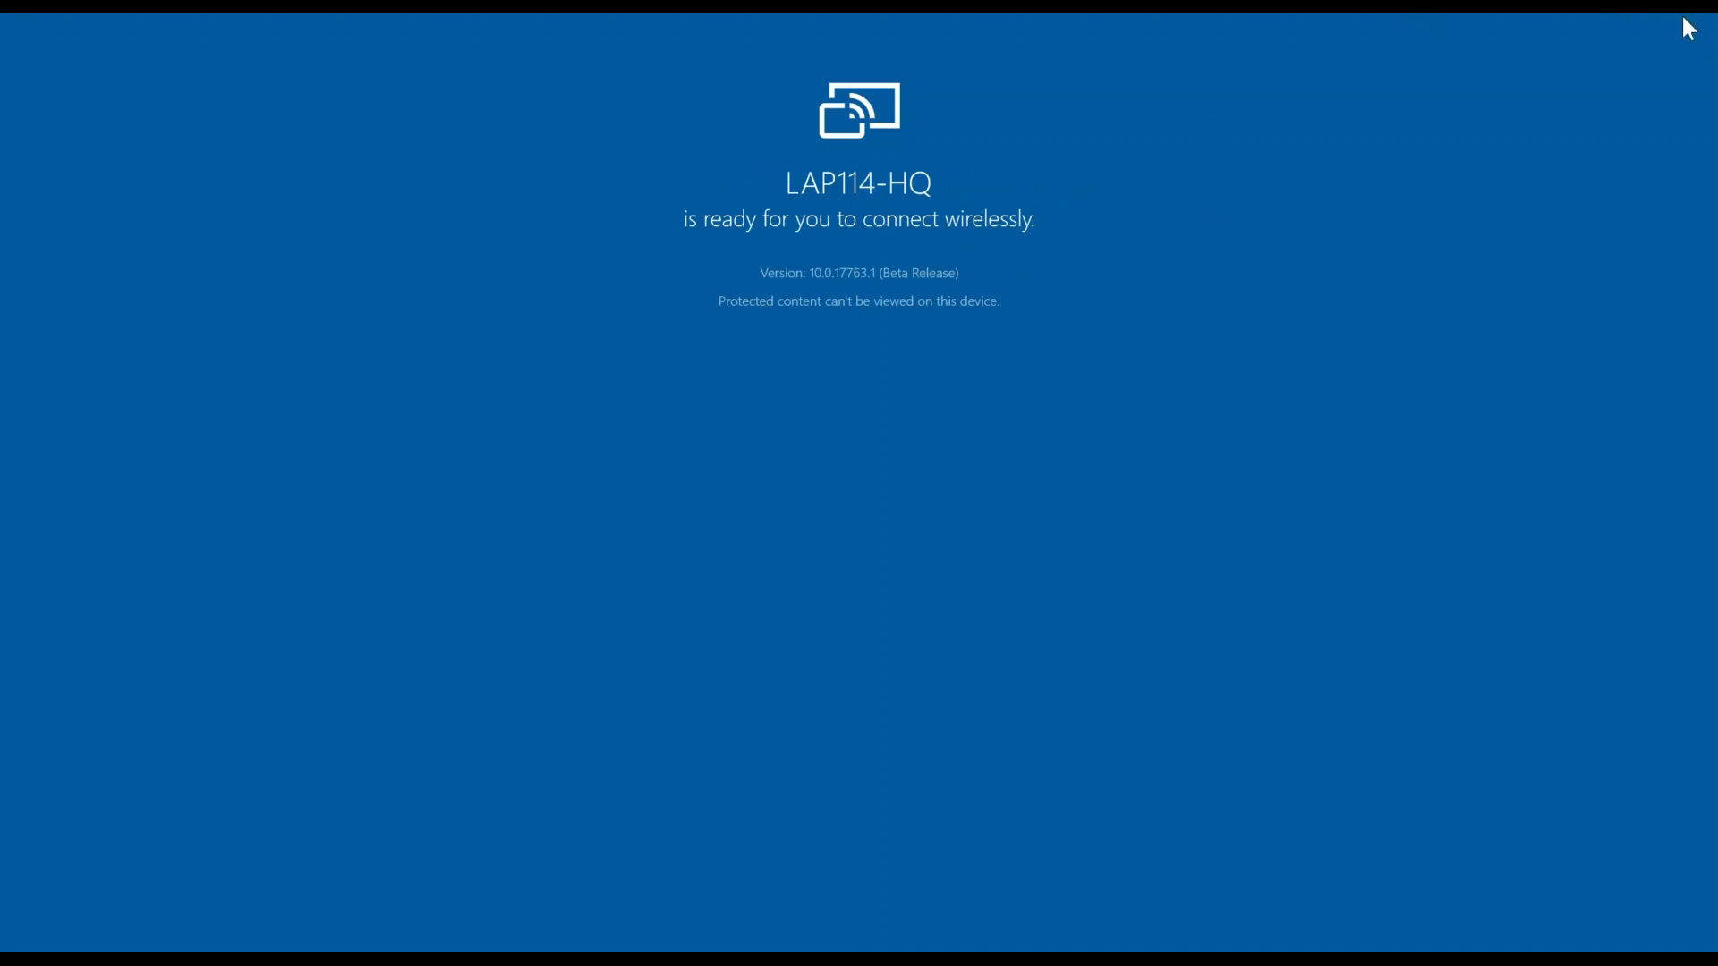
mouse_move(1098, 13)
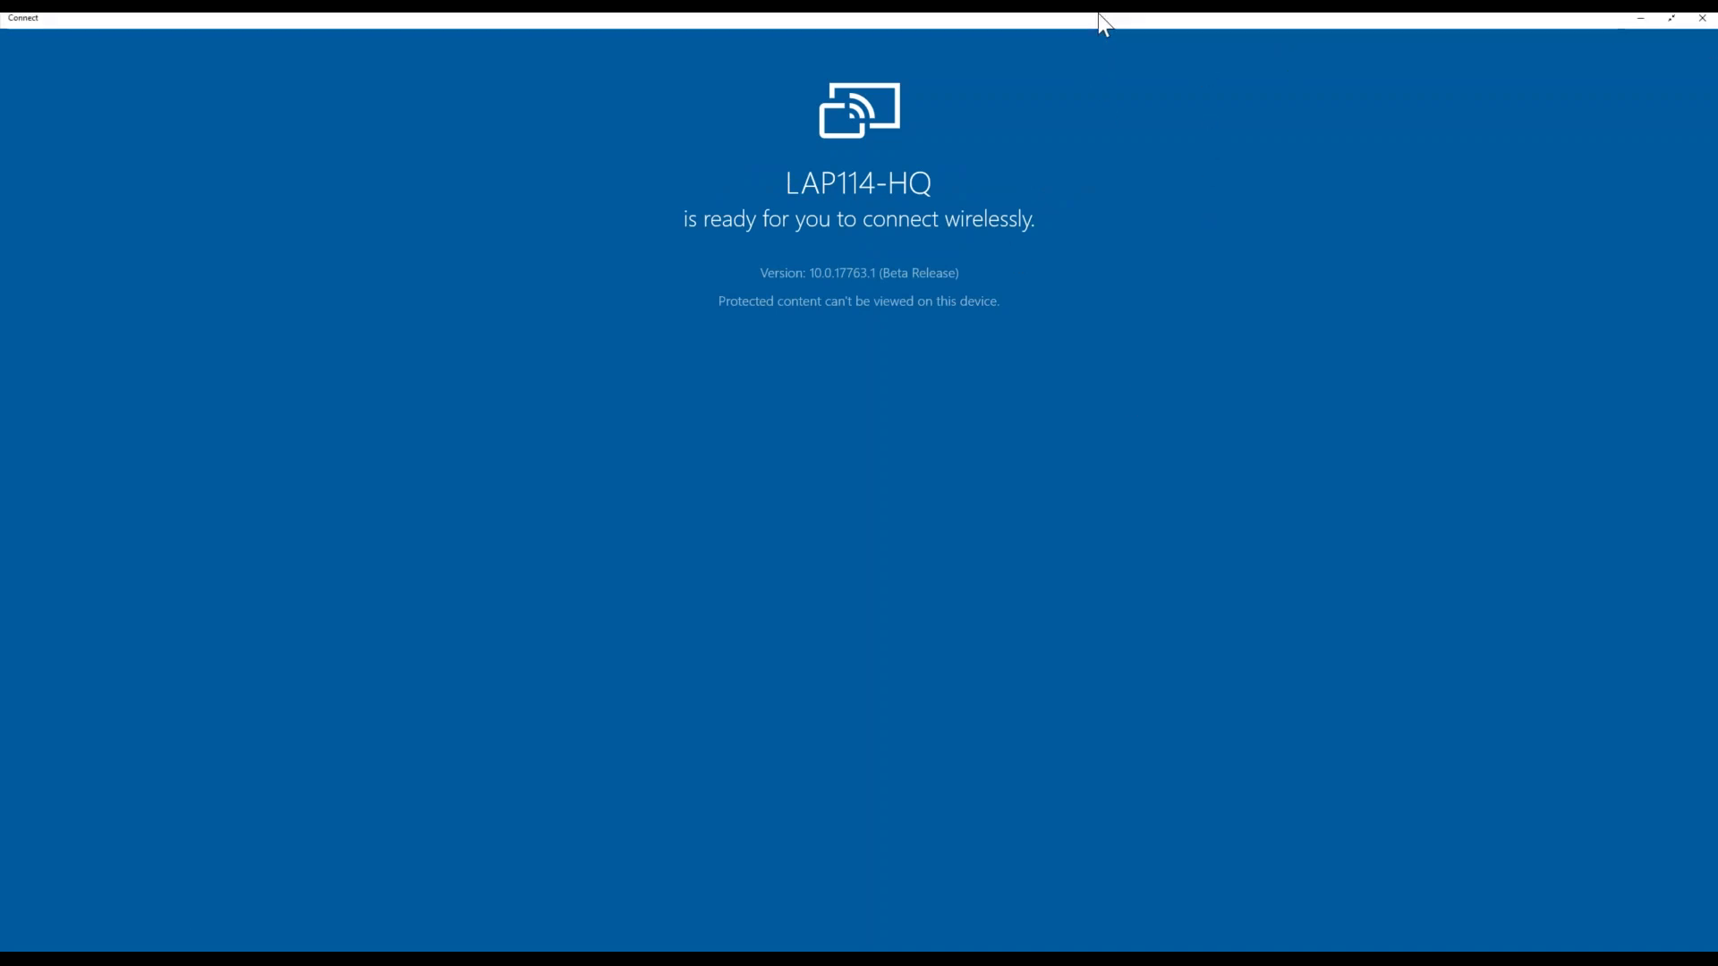
click(1702, 22)
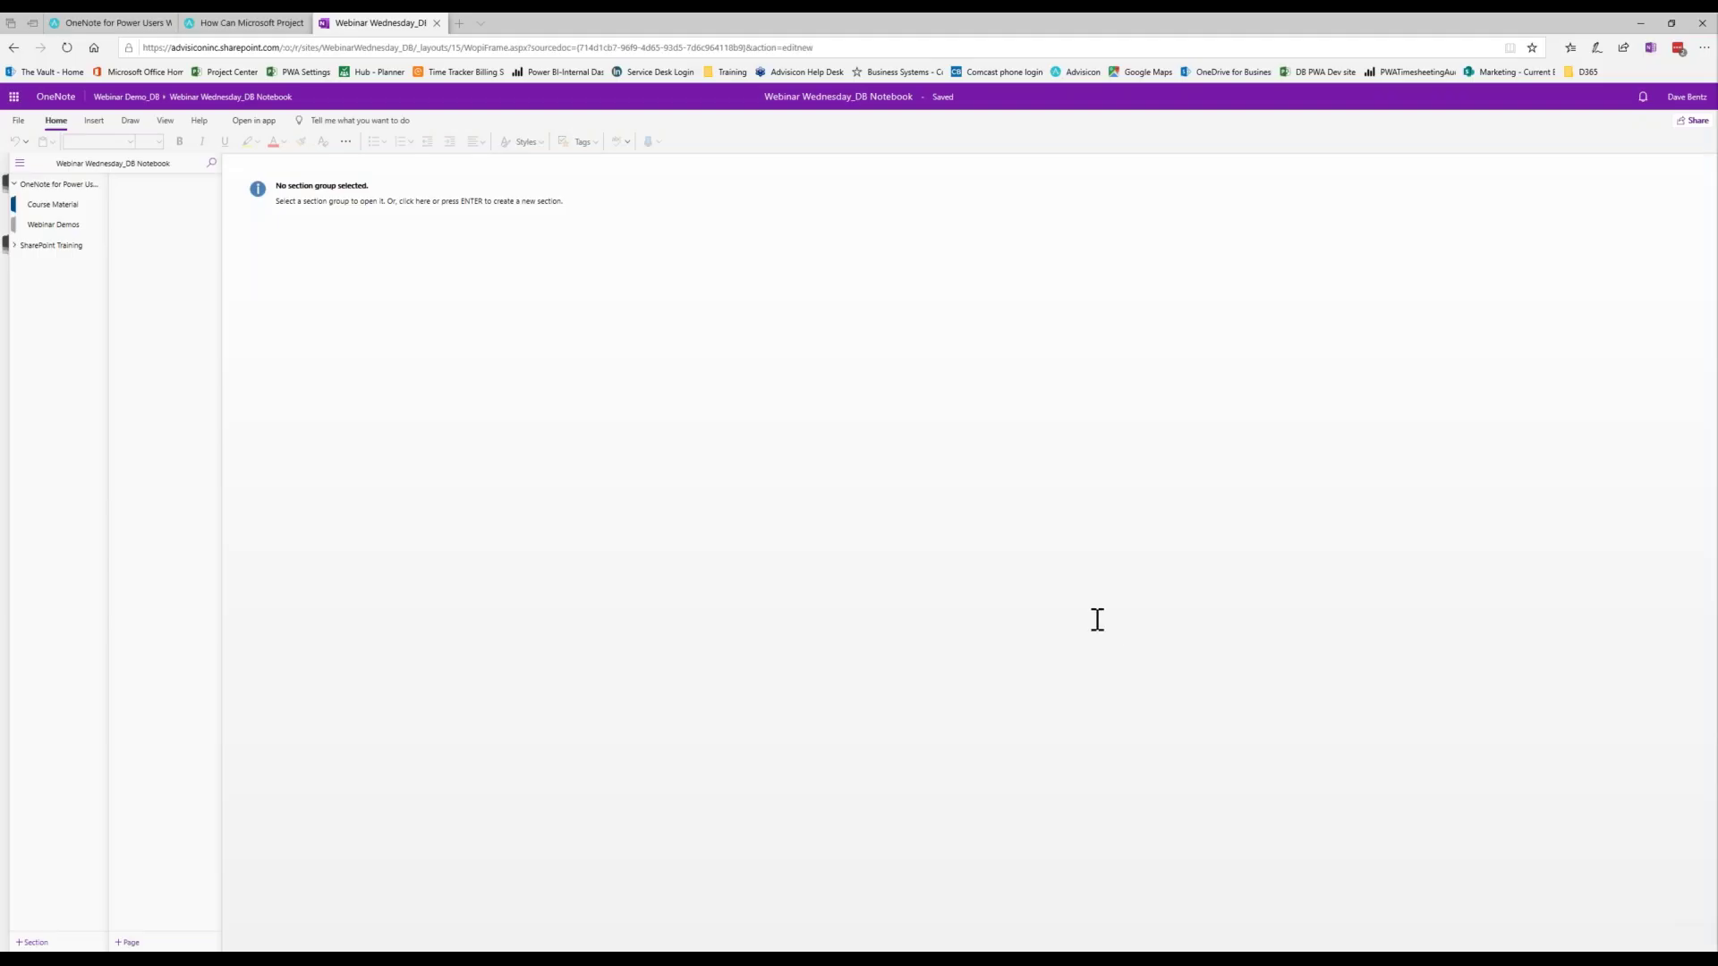